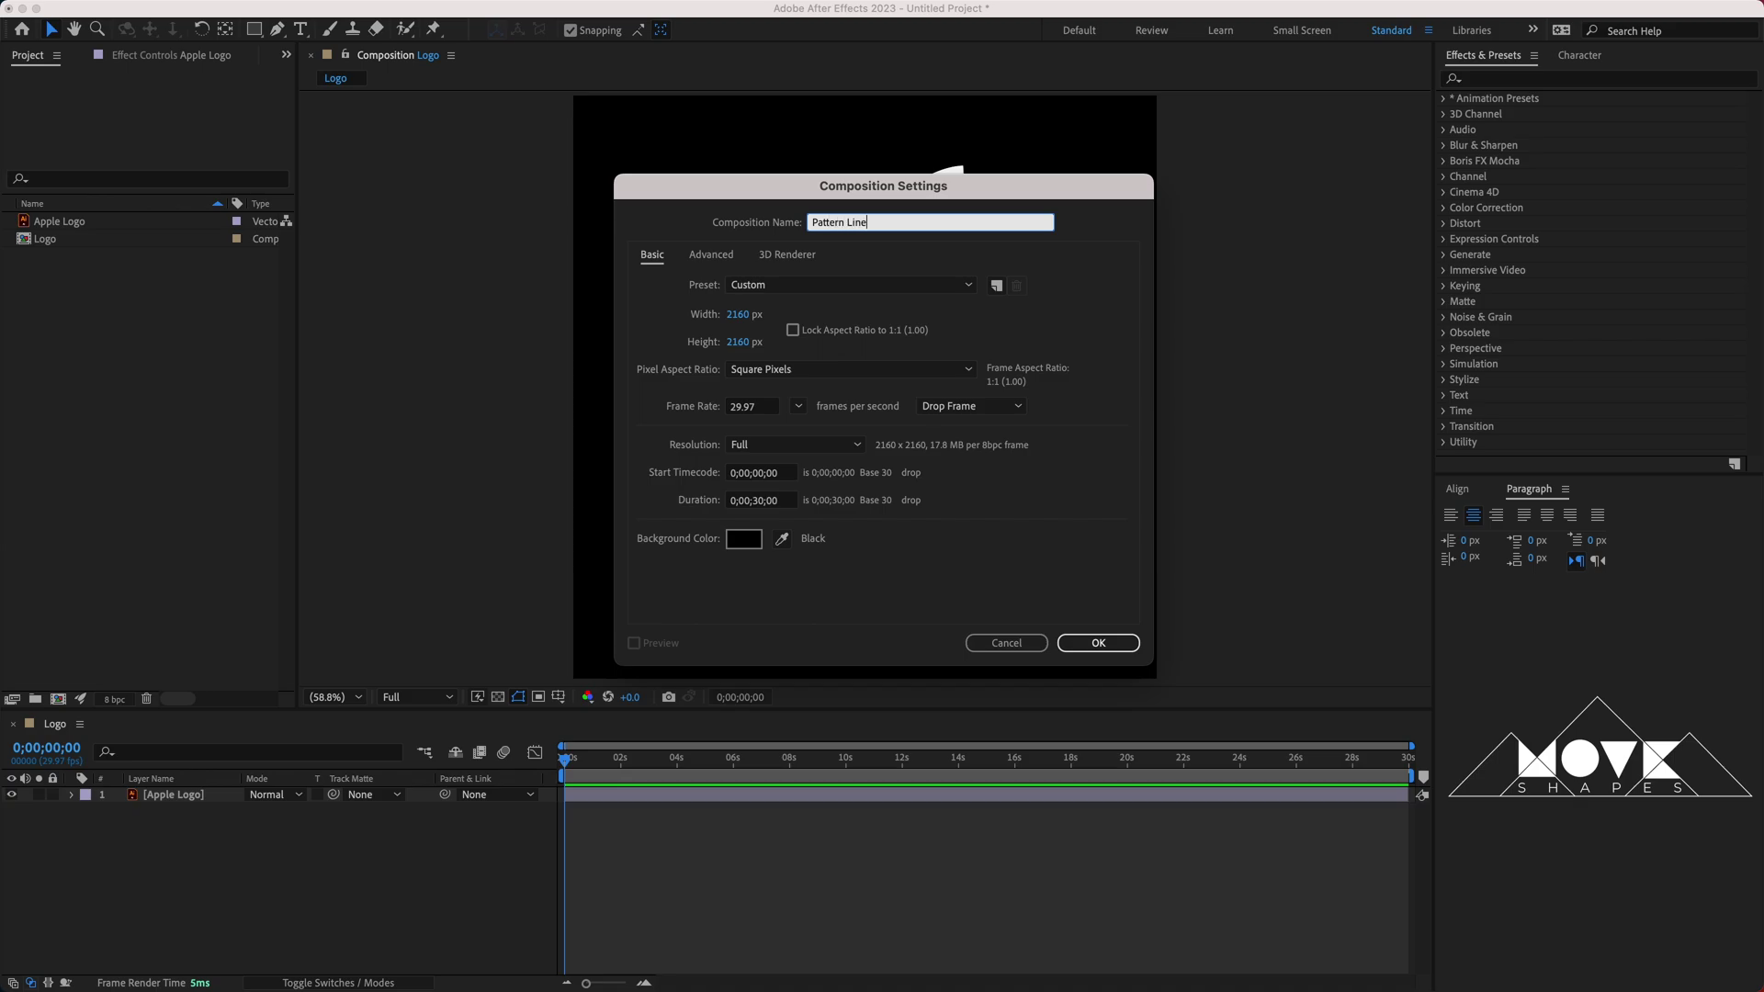
Create the 2160 x 2160 px composition named Pattern Line with a 30-second duration at 29.97 fps.
left_click(840, 304)
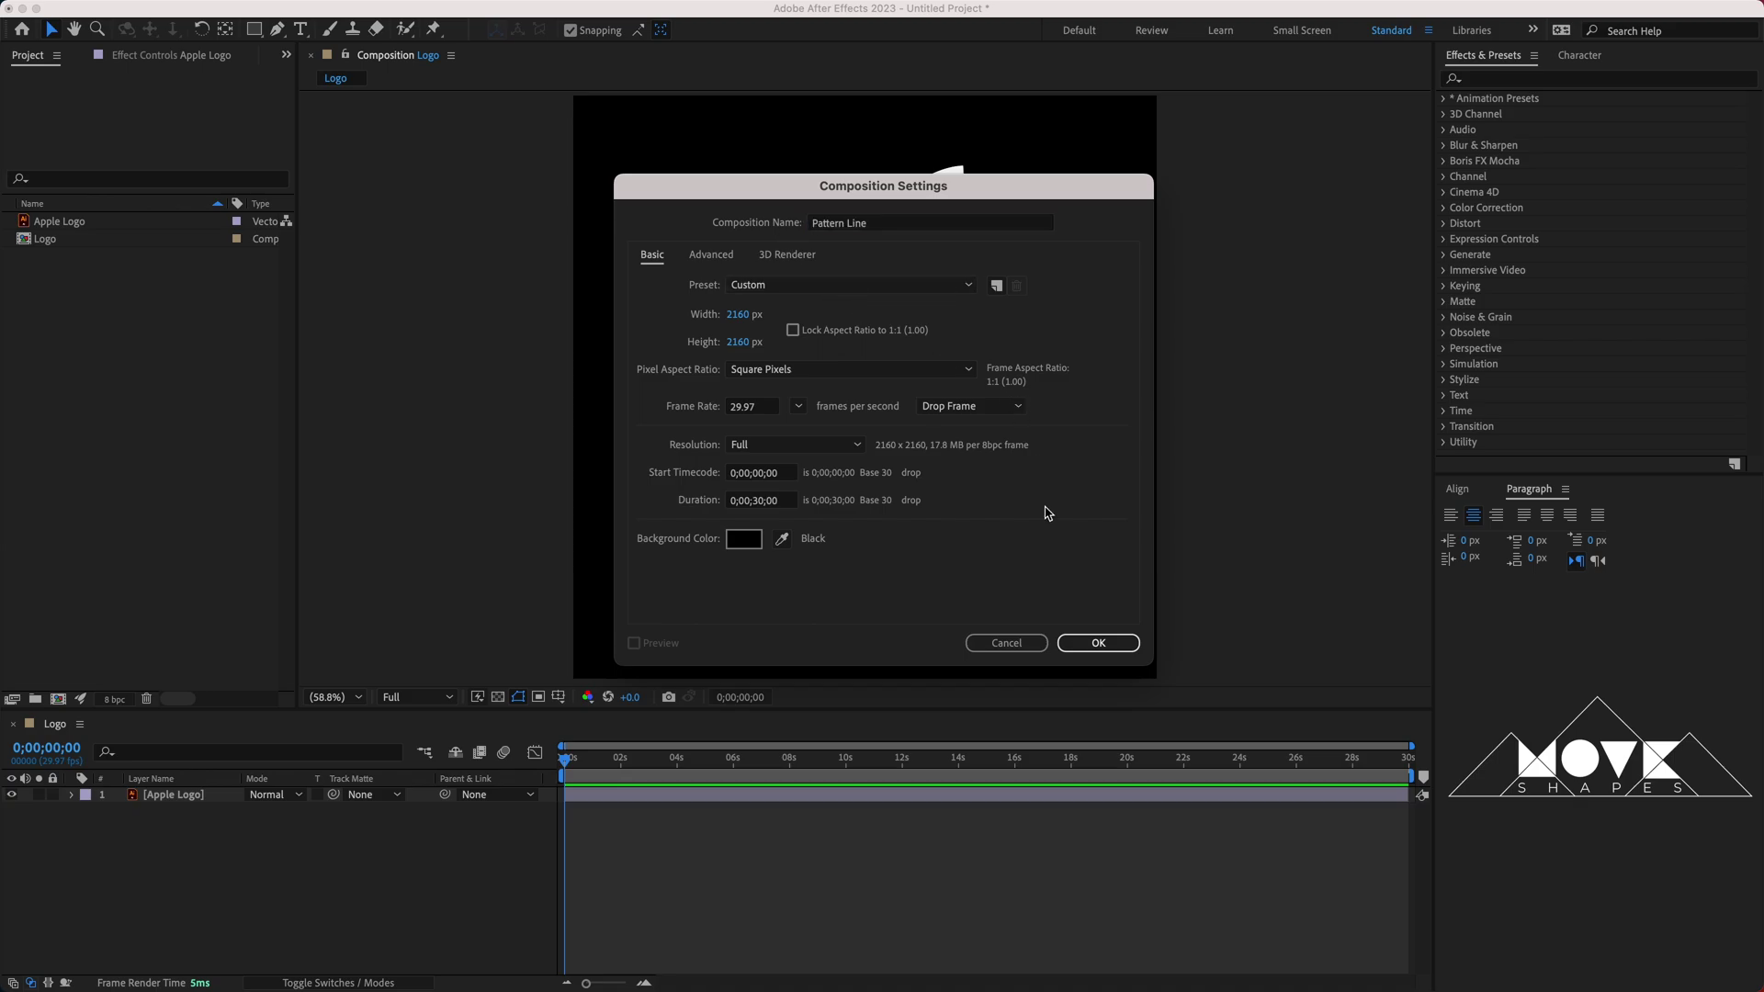
left_click(1098, 643)
left_click(451, 547)
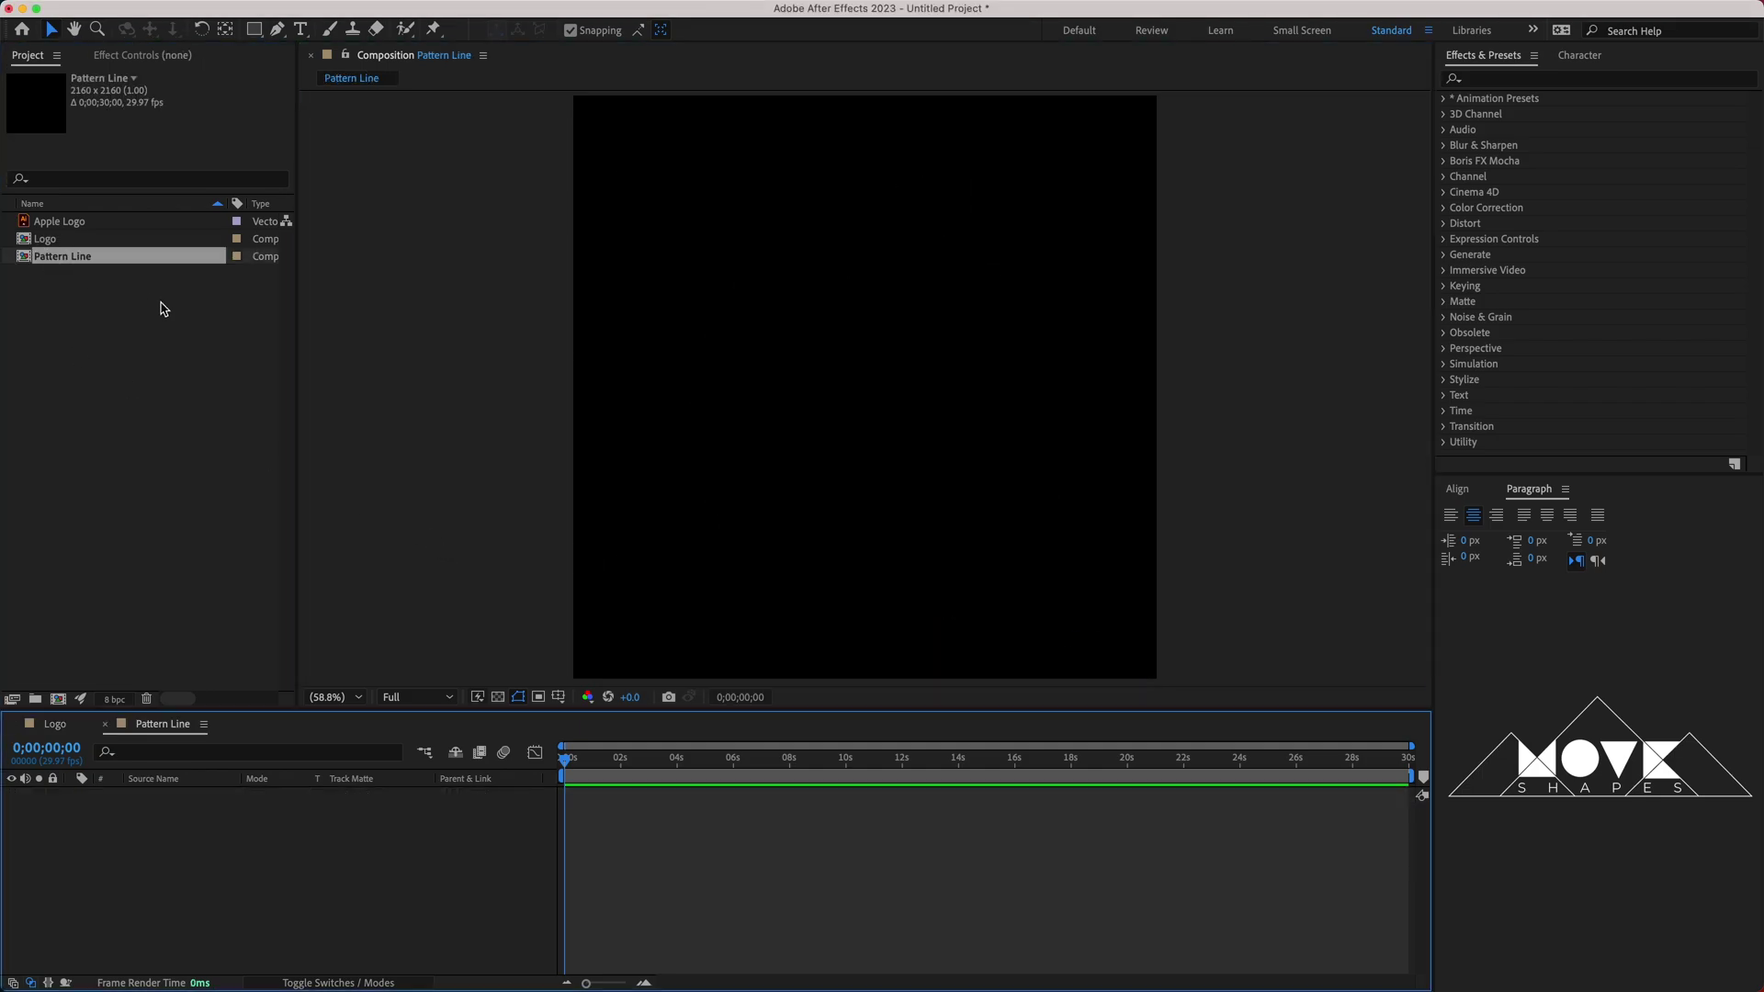
Add a white 2160 x 2160 px solid named Pattern to the Pattern Line composition.
right_click(397, 399)
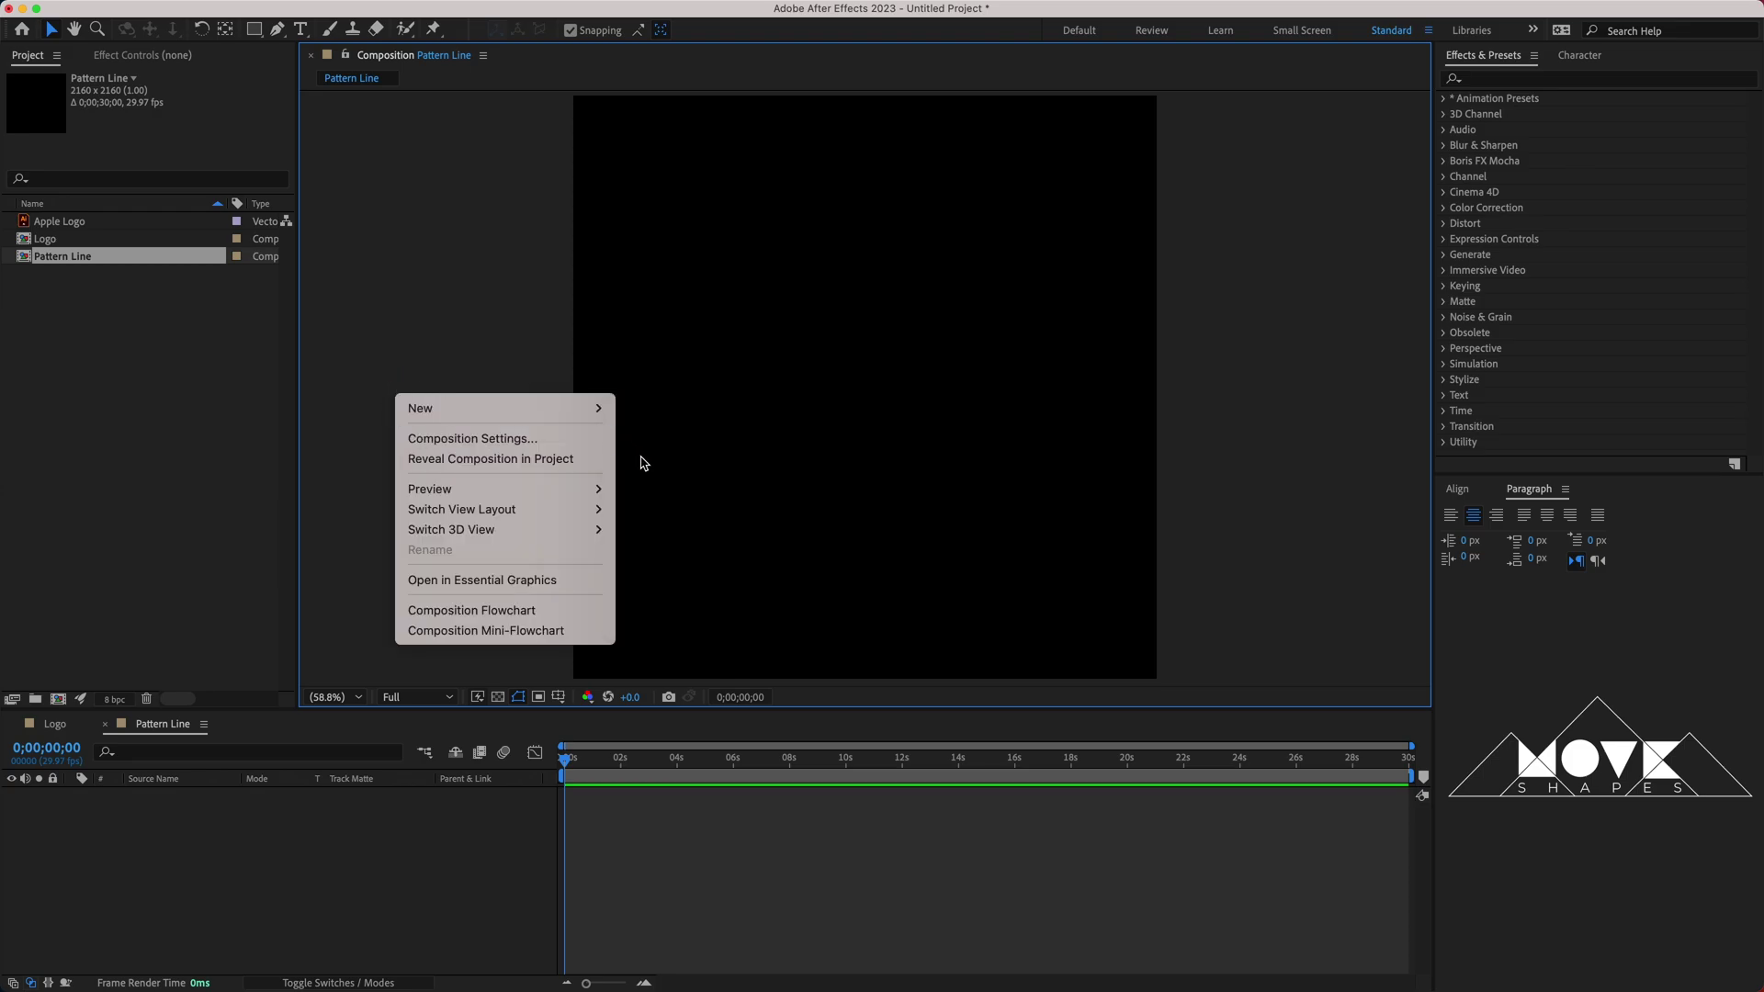
mouse_move(588, 409)
left_click(675, 461)
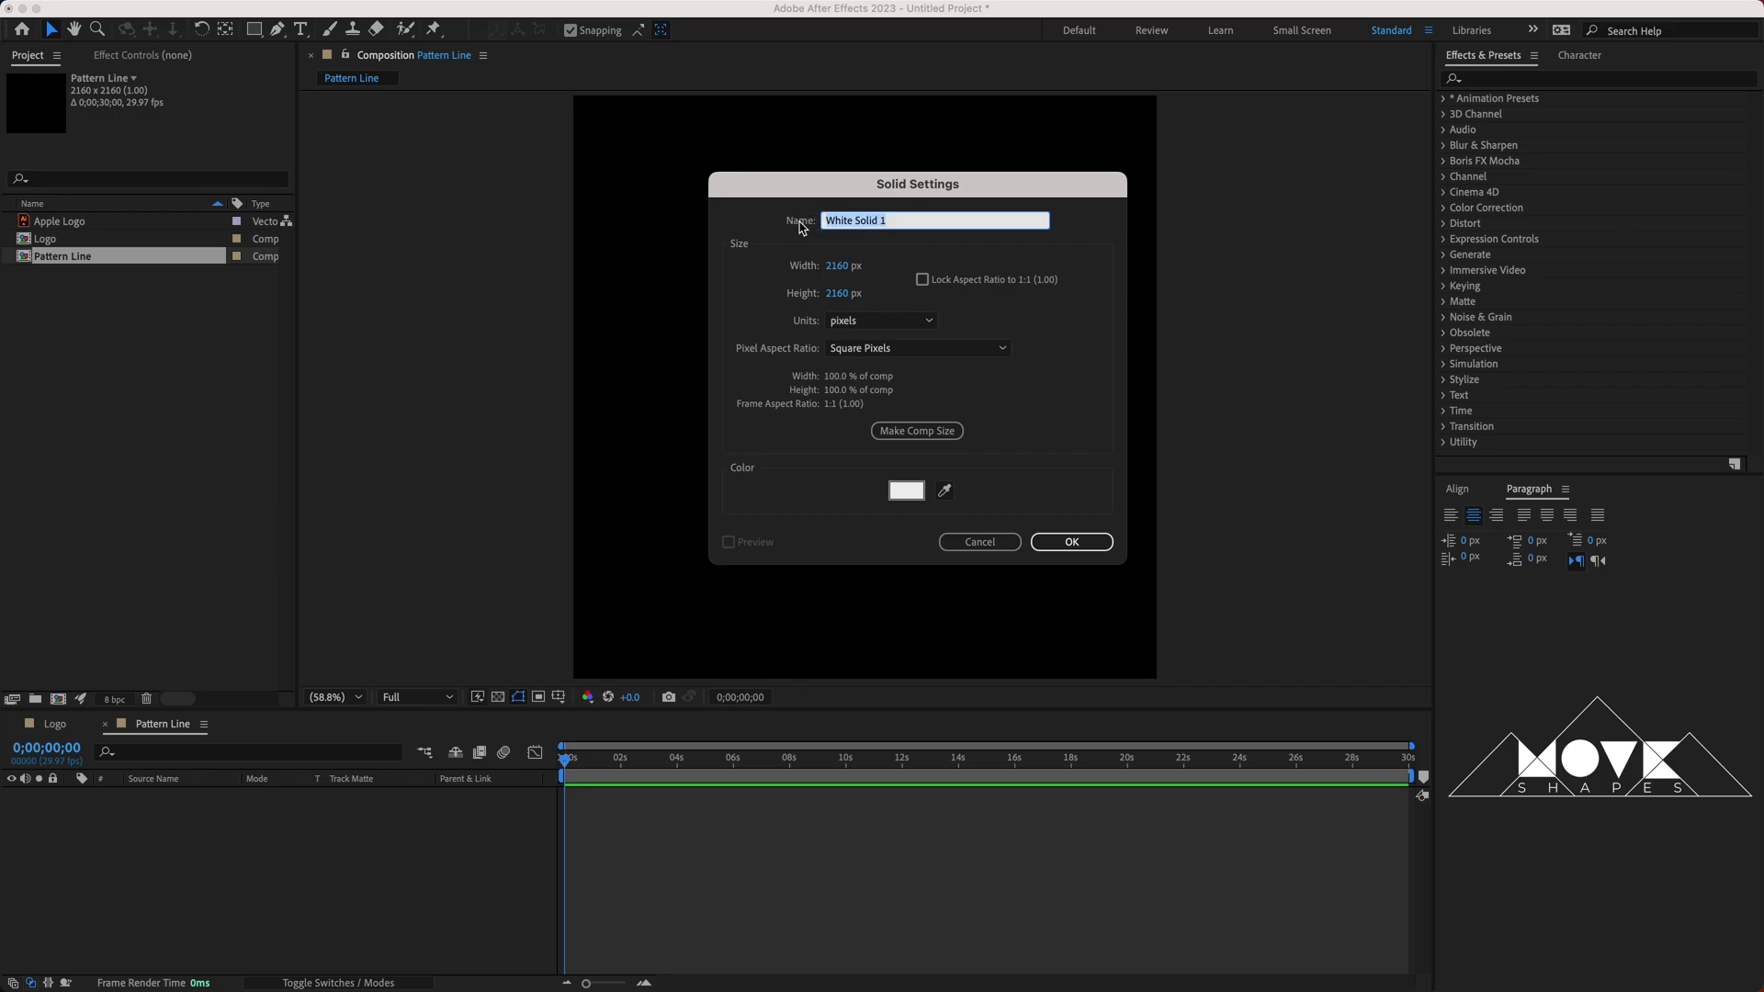
type("Pattern")
left_click(1029, 412)
left_click(1071, 541)
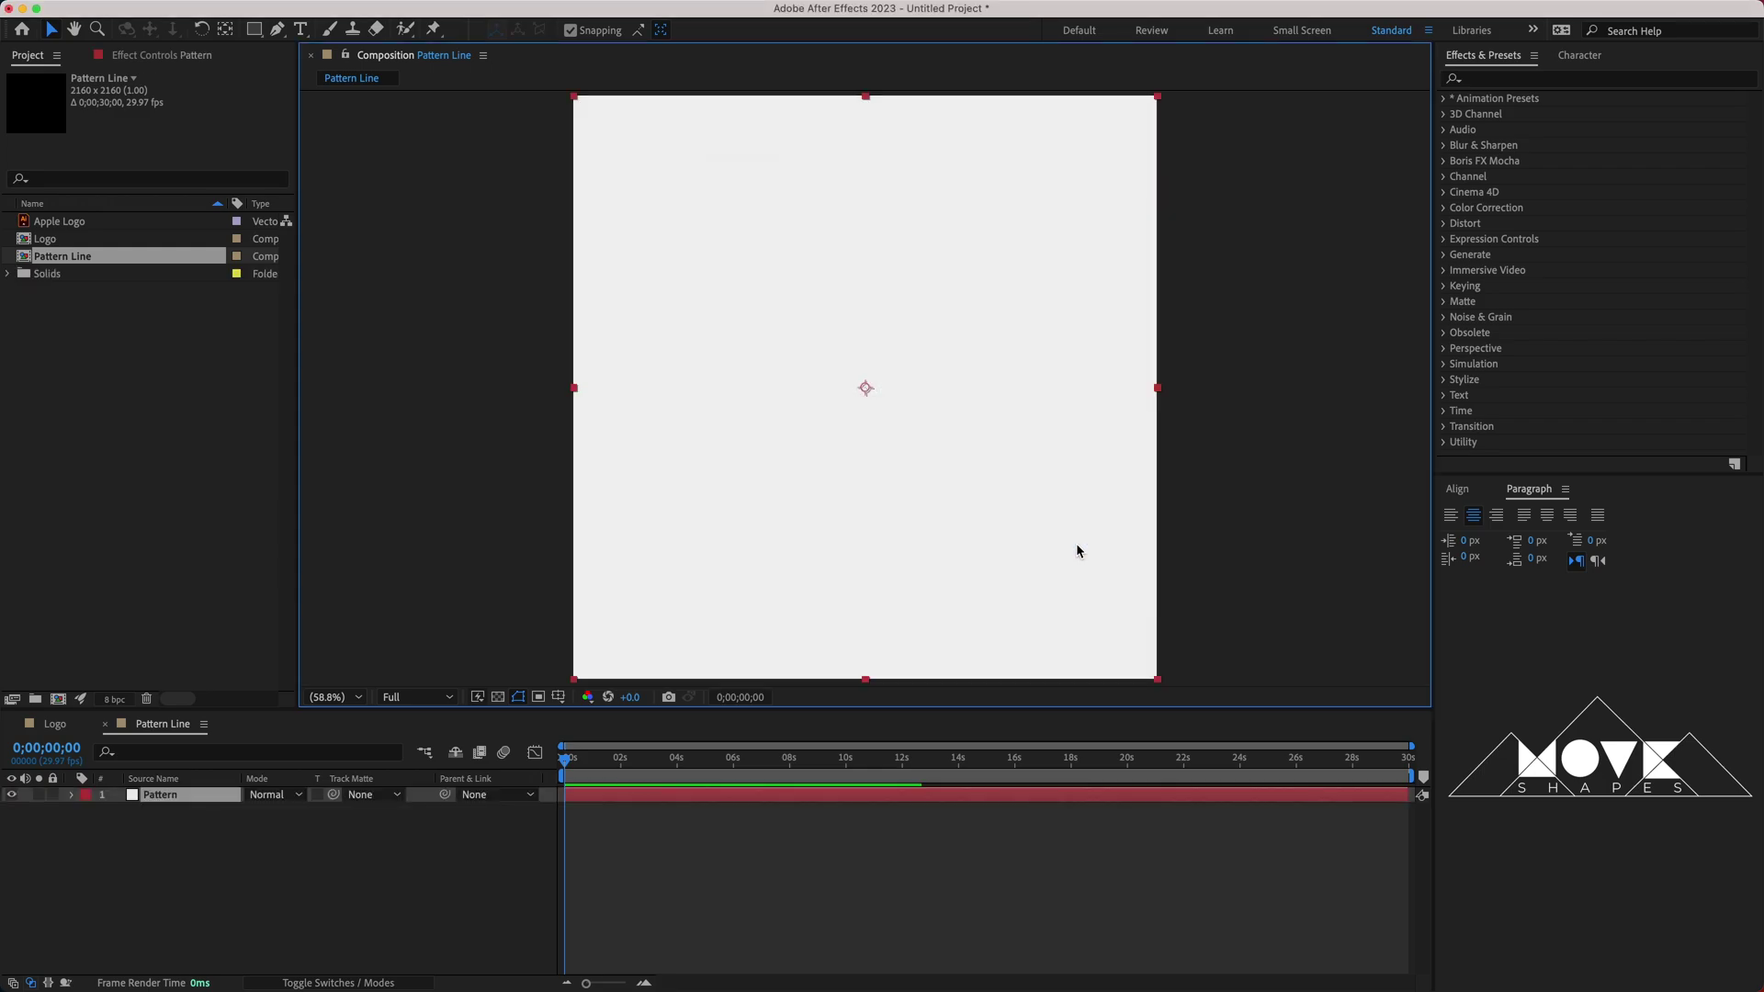
left_click(439, 827)
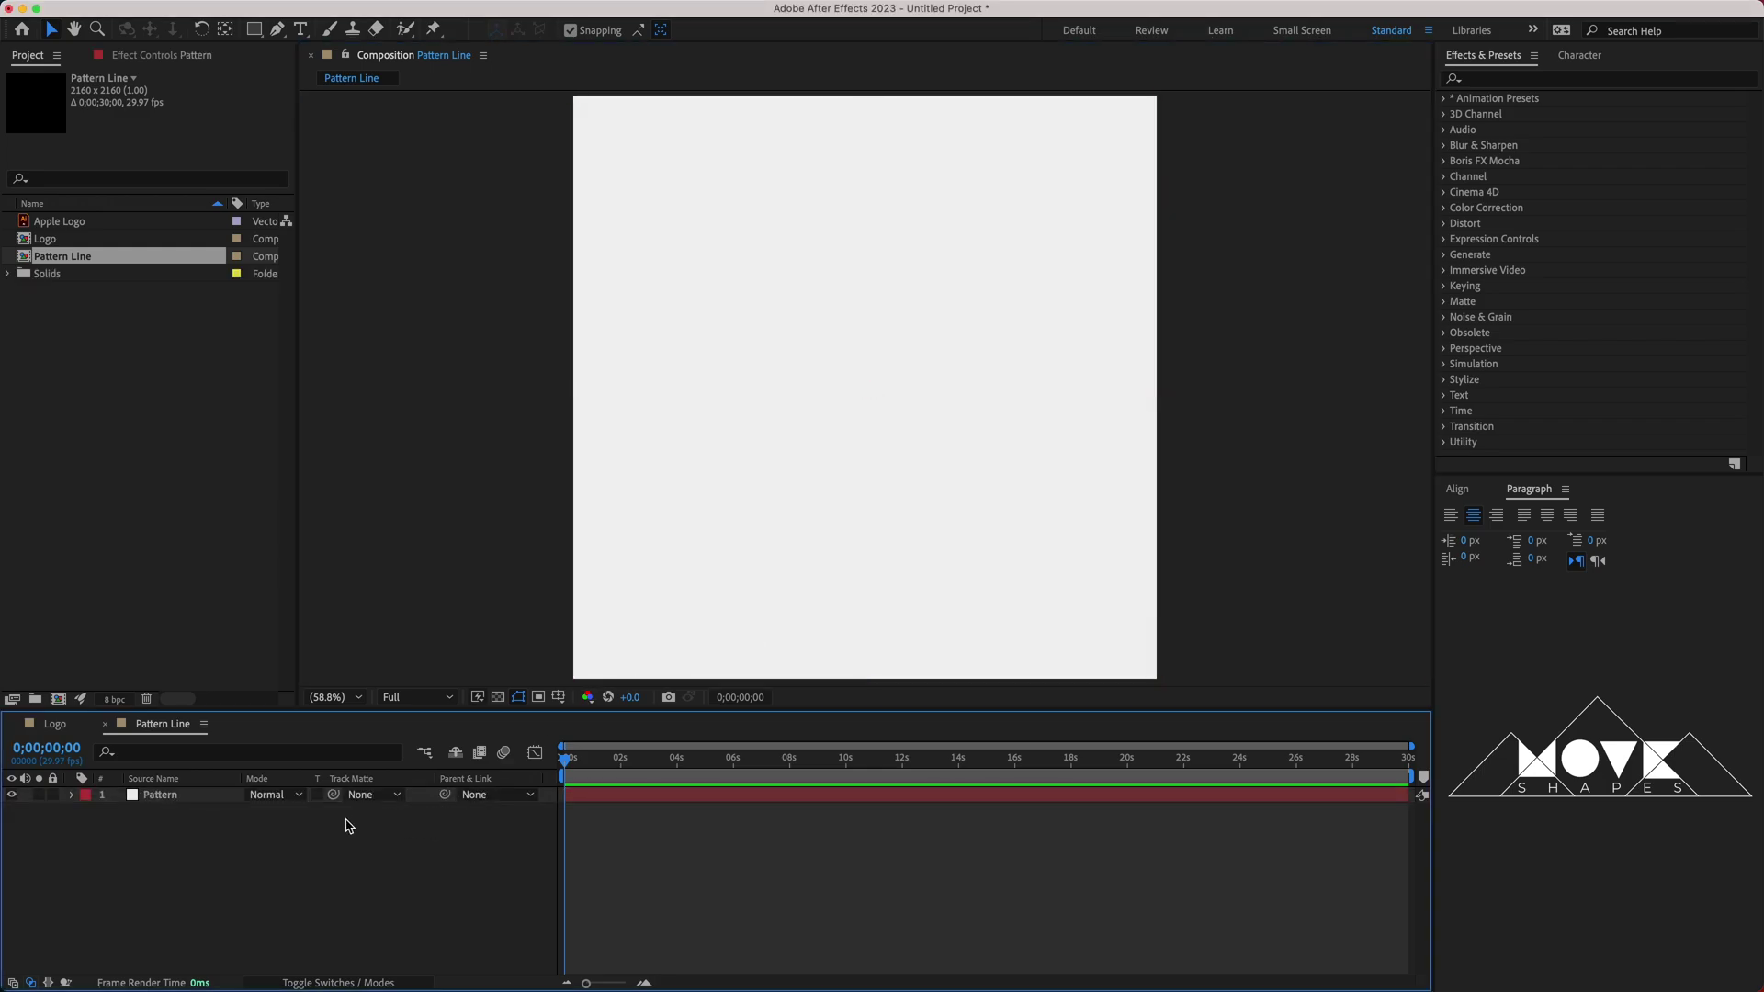
Open the effect controls of the Pattern layer and apply the Gradient Ramp effect to it.
left_click(169, 799)
right_click(169, 804)
mouse_move(339, 771)
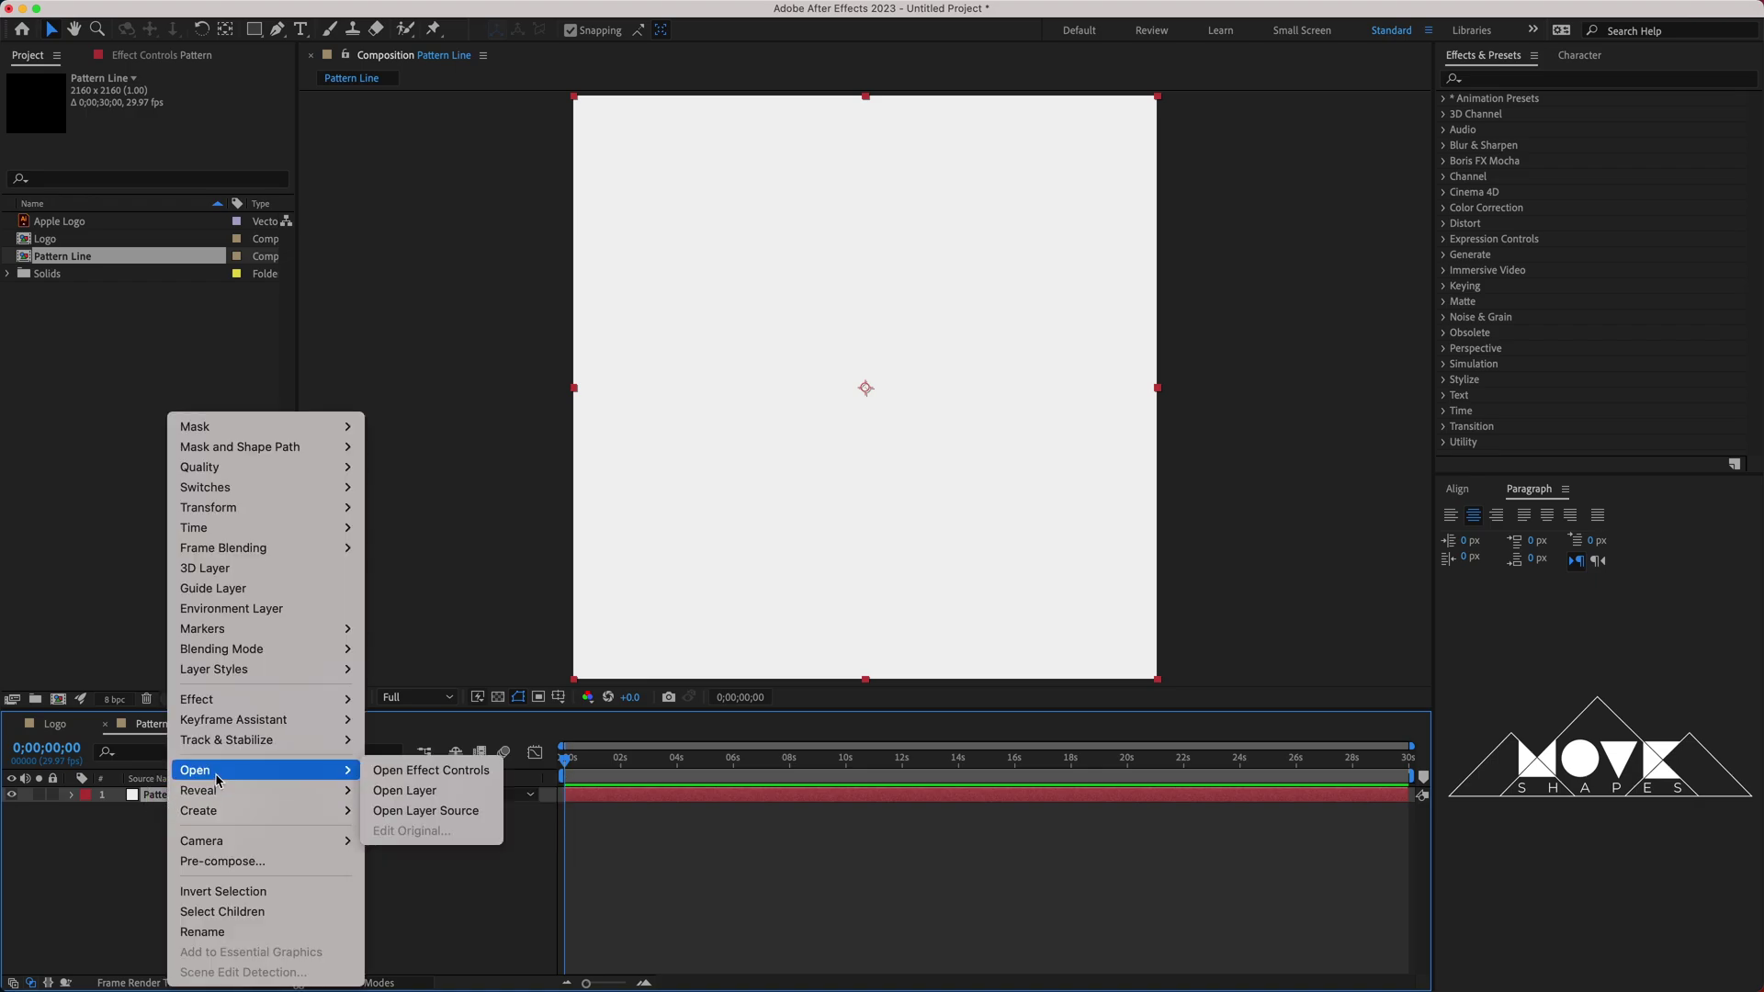
left_click(455, 776)
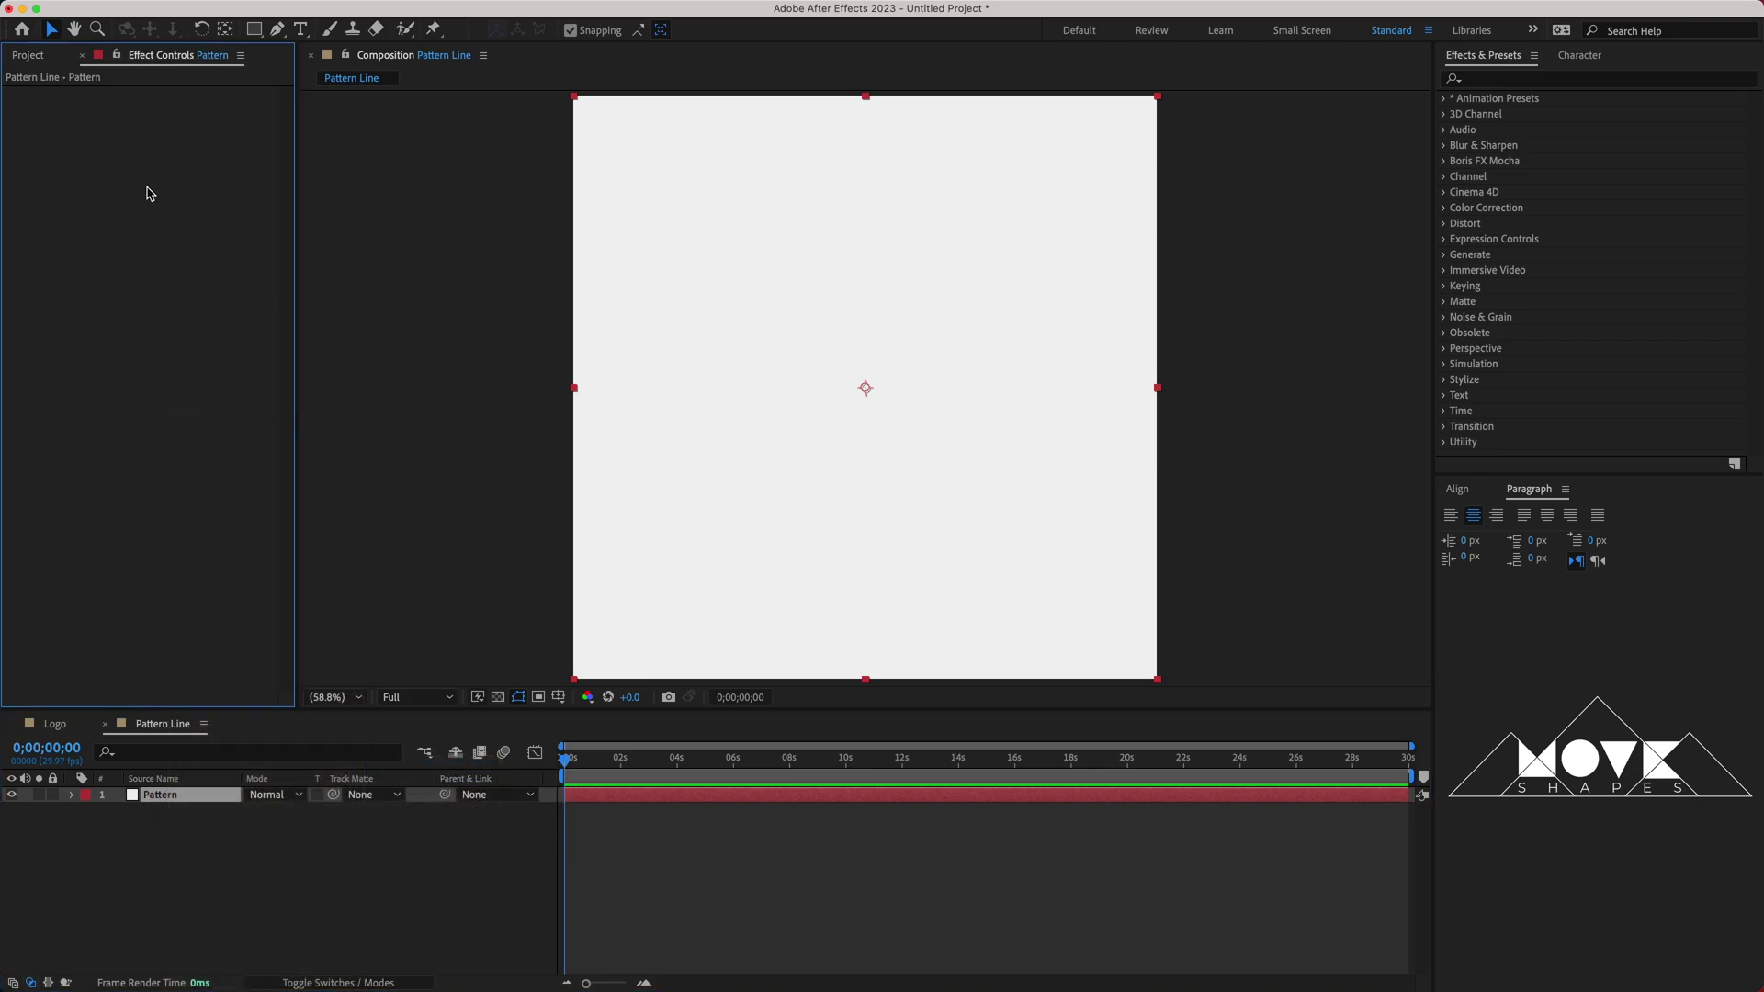
left_click(1499, 77)
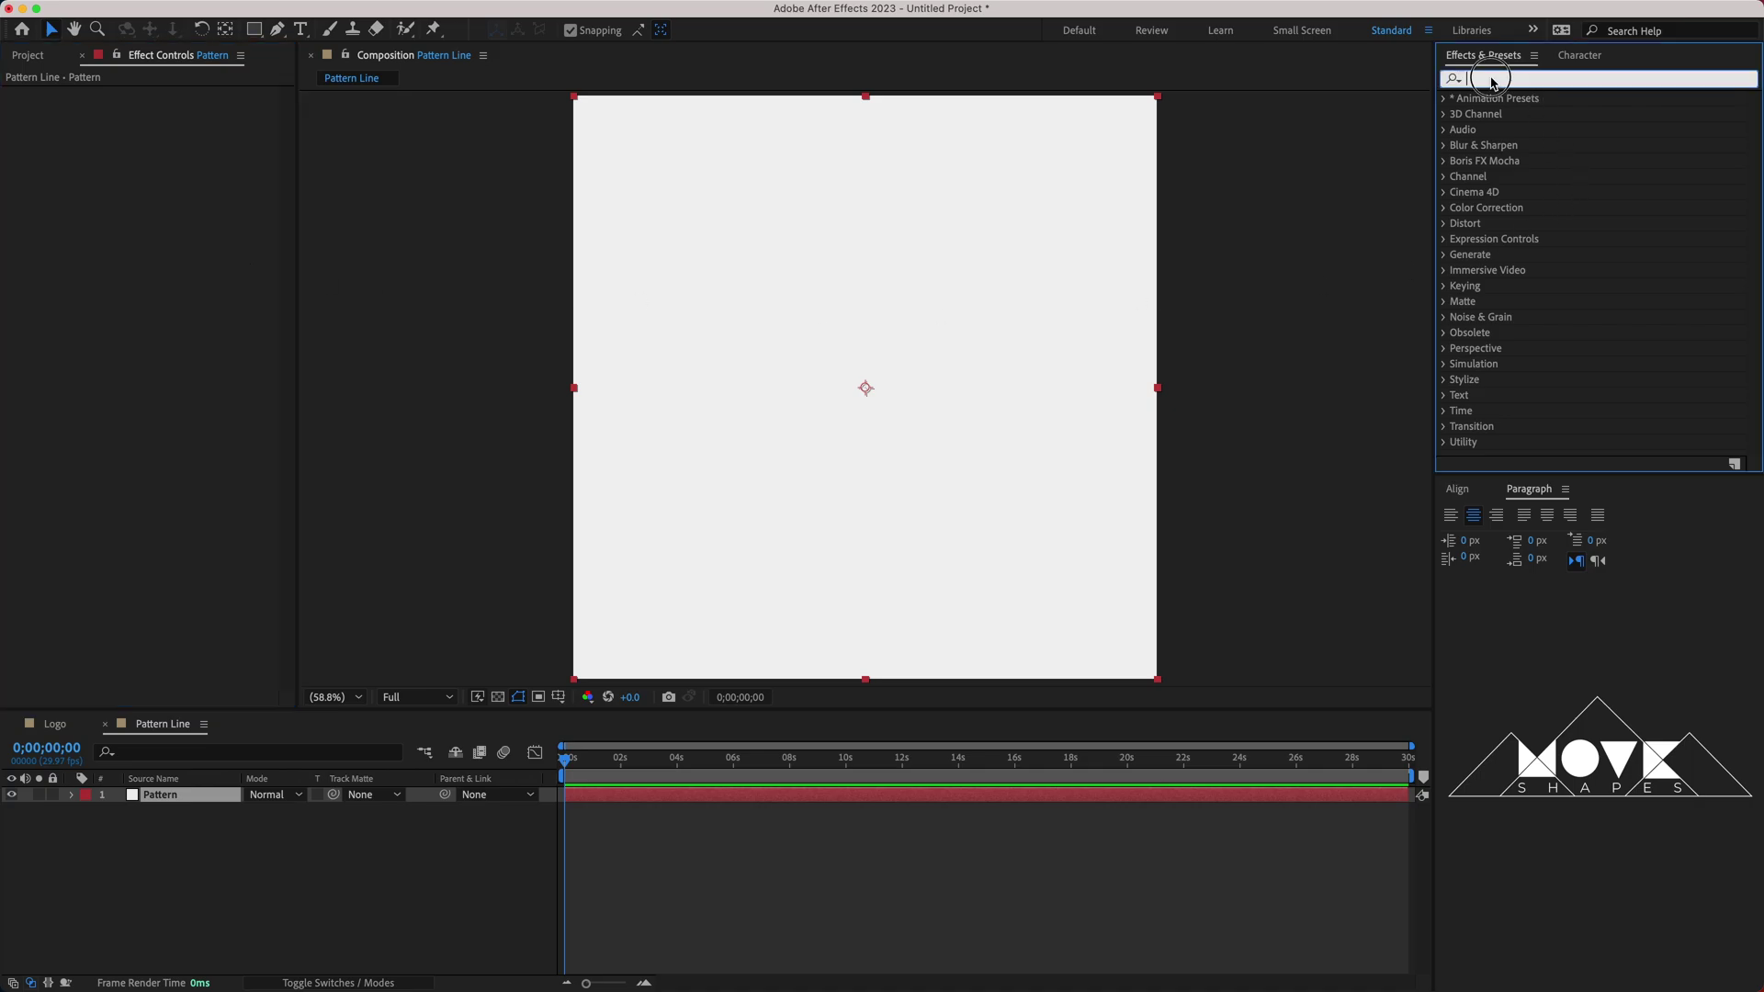
type("grad")
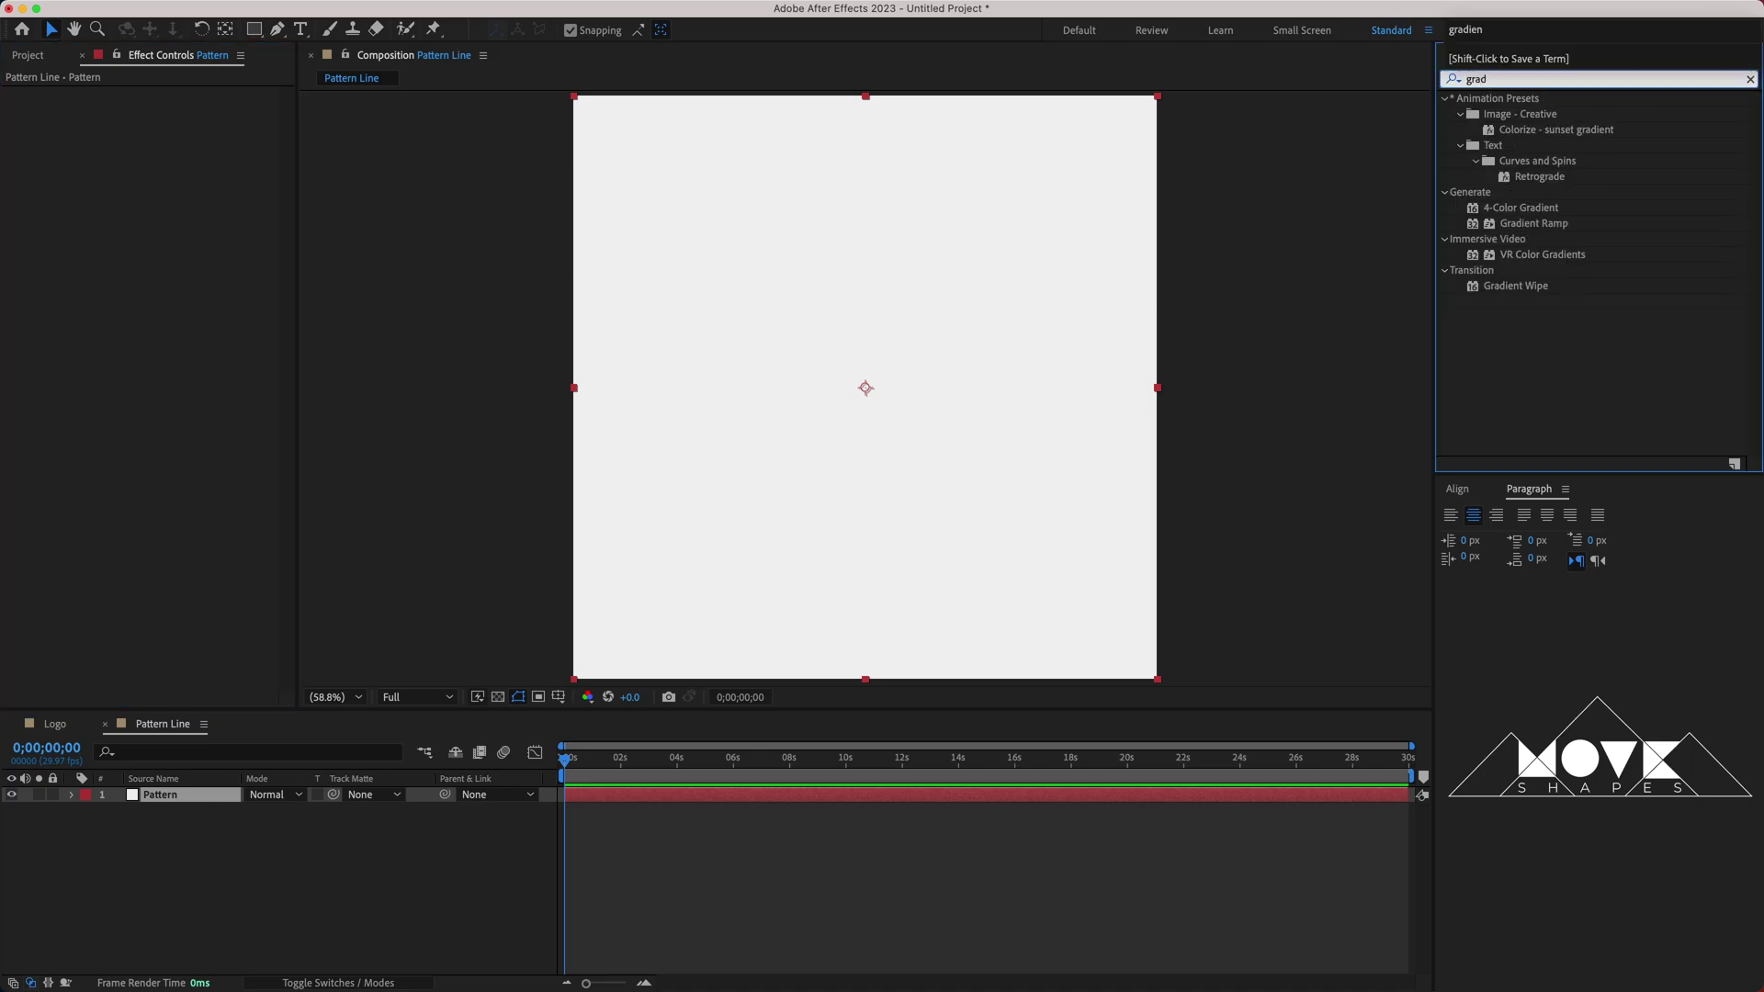
left_click(1534, 224)
left_click_drag(1544, 230, 213, 274)
Set the vertical End of Ramp value of the Gradient Ramp to 1080 and collapse the effect.
left_click(238, 141)
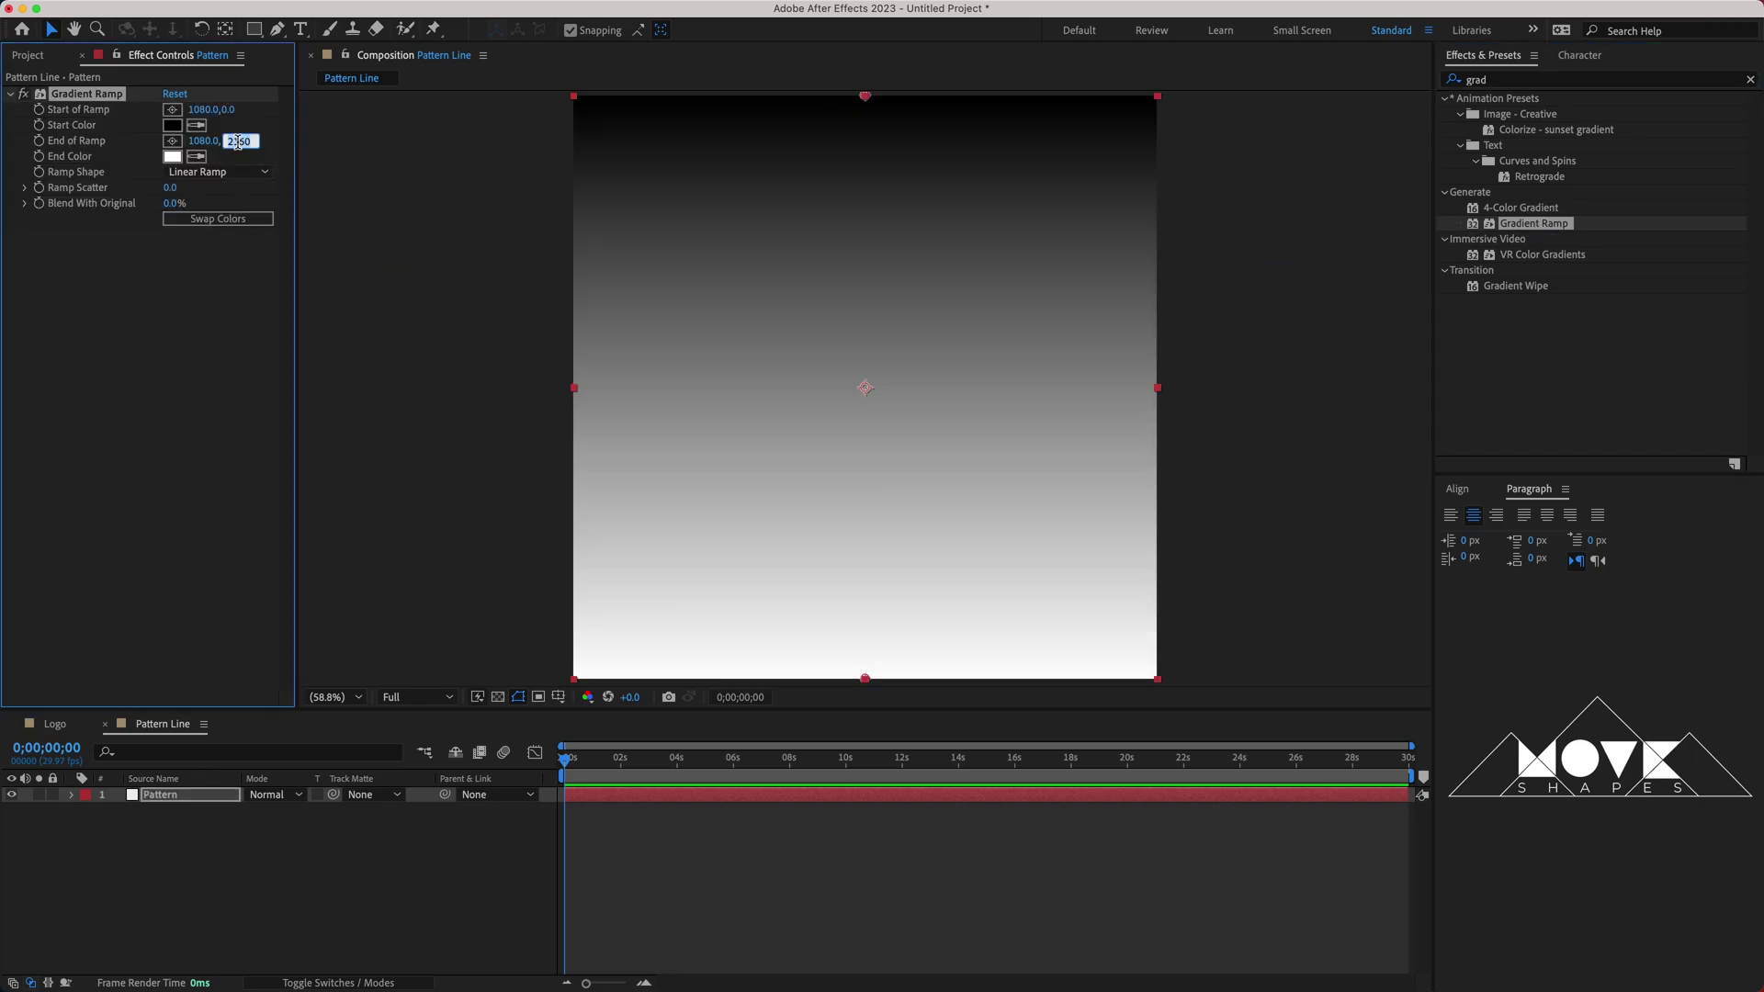
type("10")
left_click(207, 241)
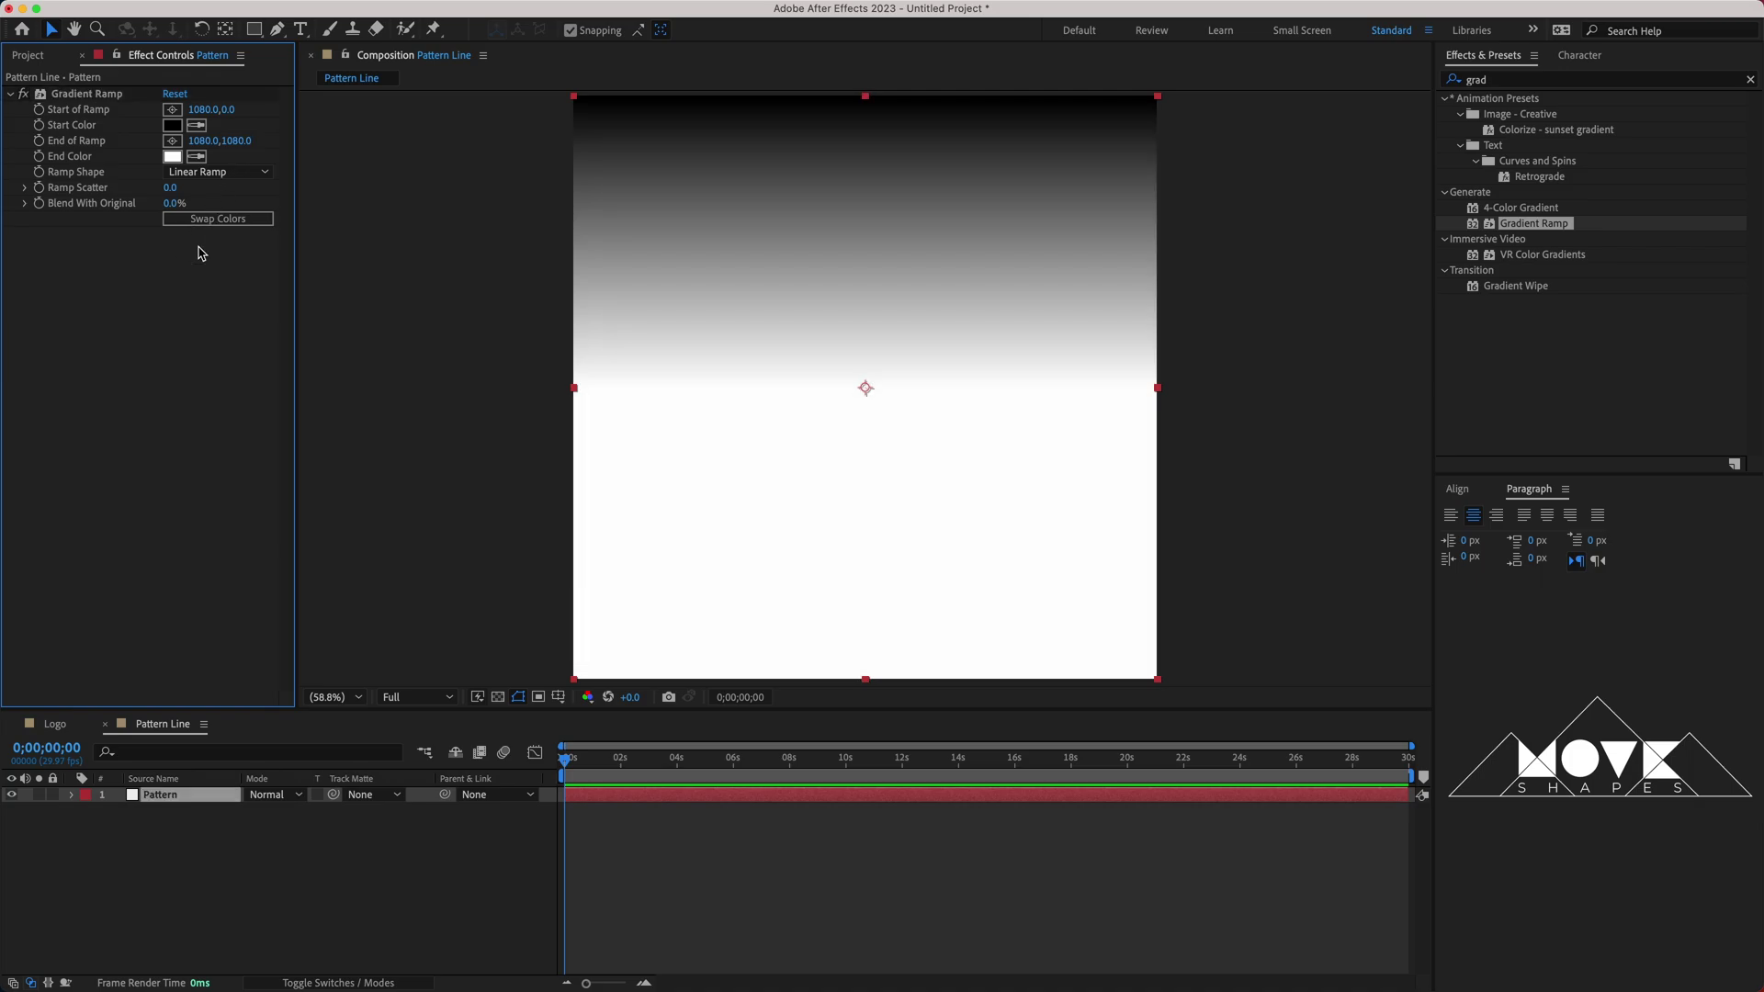
left_click(11, 95)
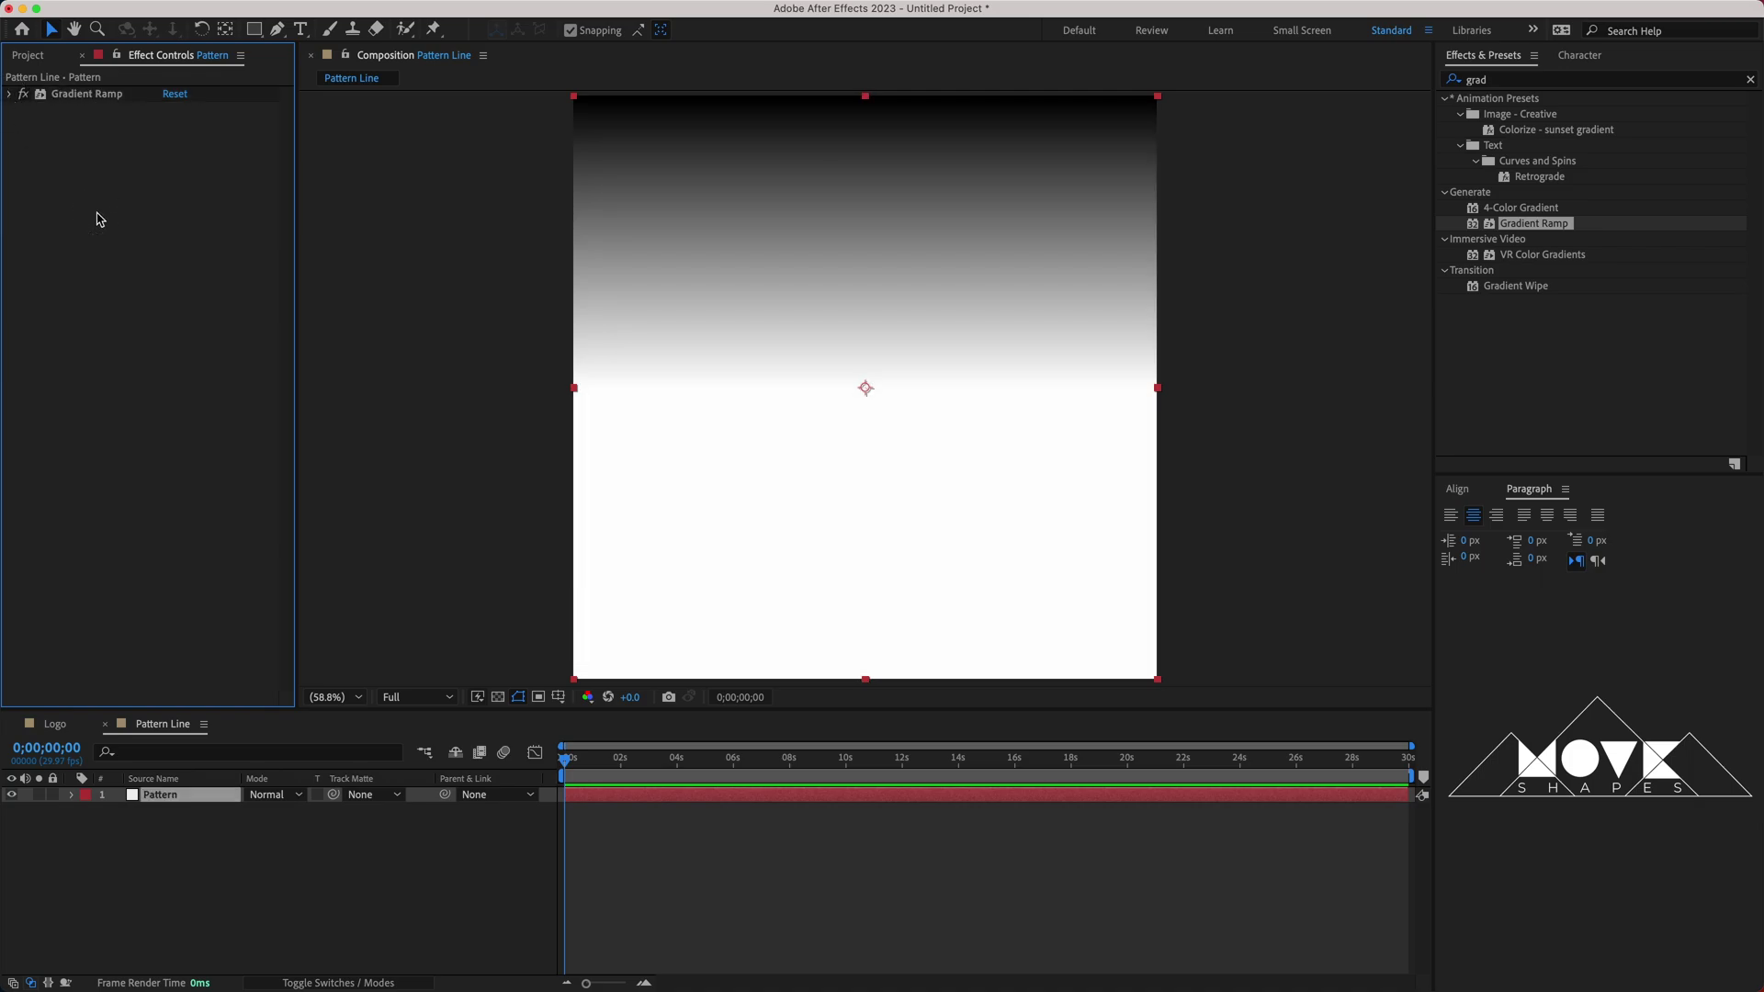
Apply the Mirror effect to the Pattern layer with a reflection angle of 90°.
left_click(1750, 80)
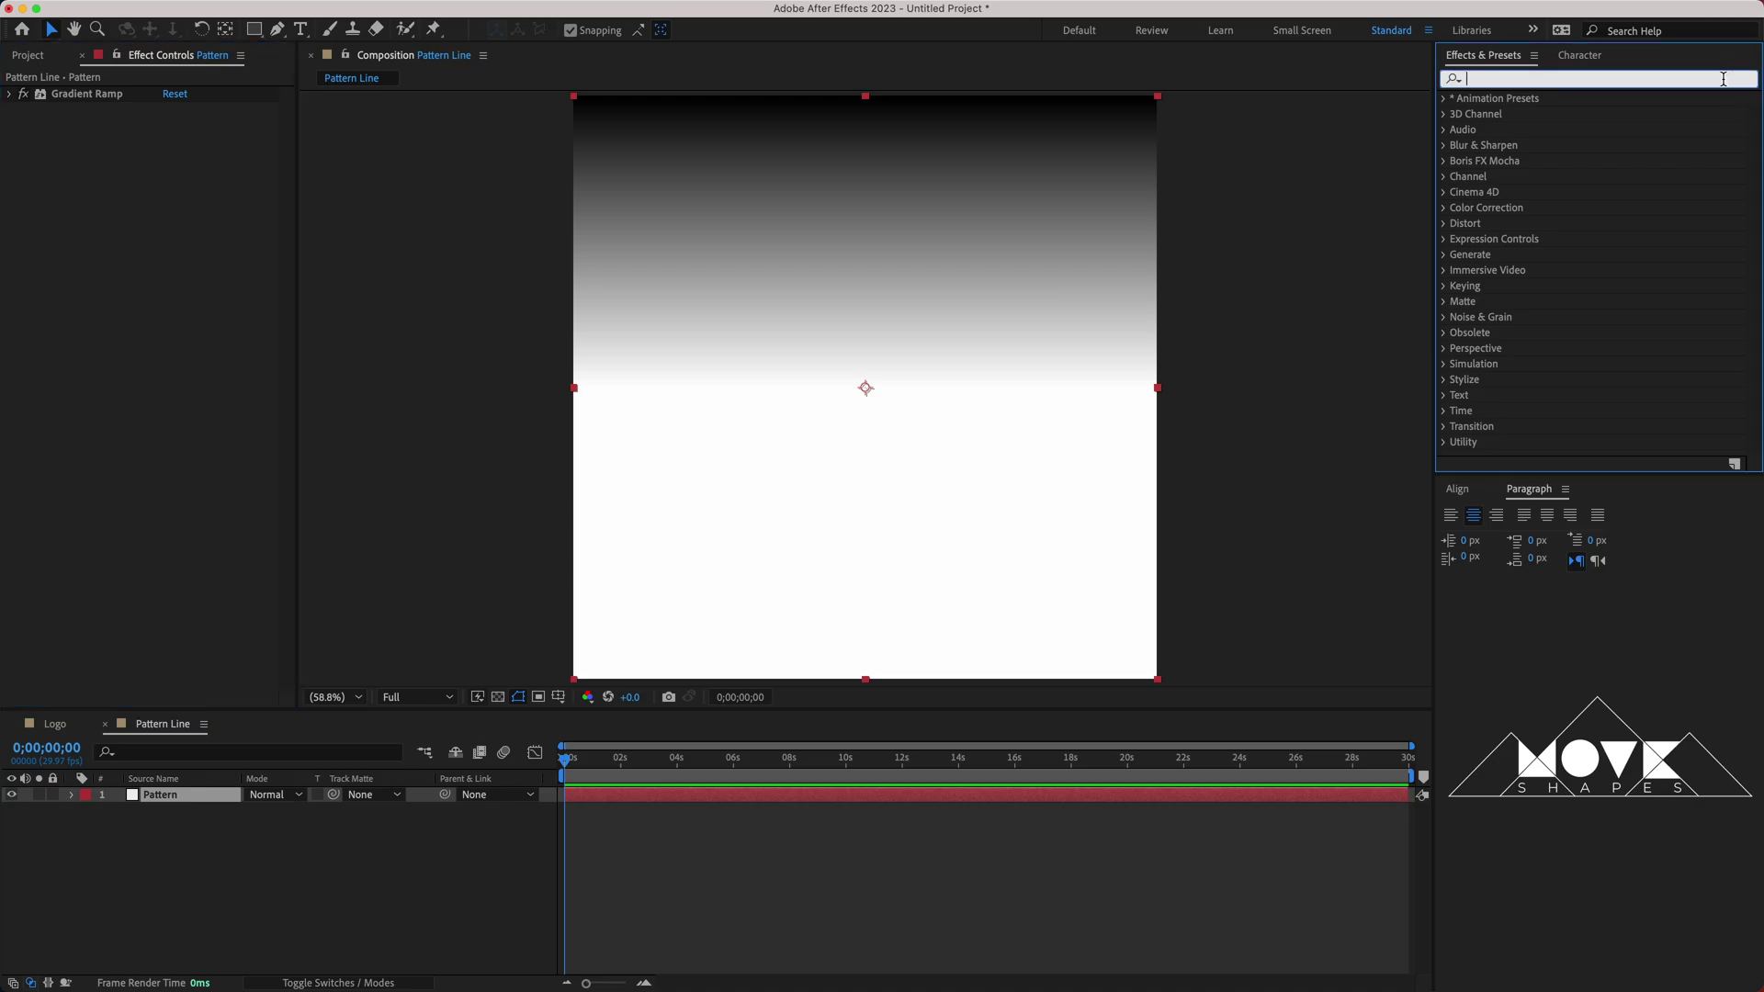
type("Mirr")
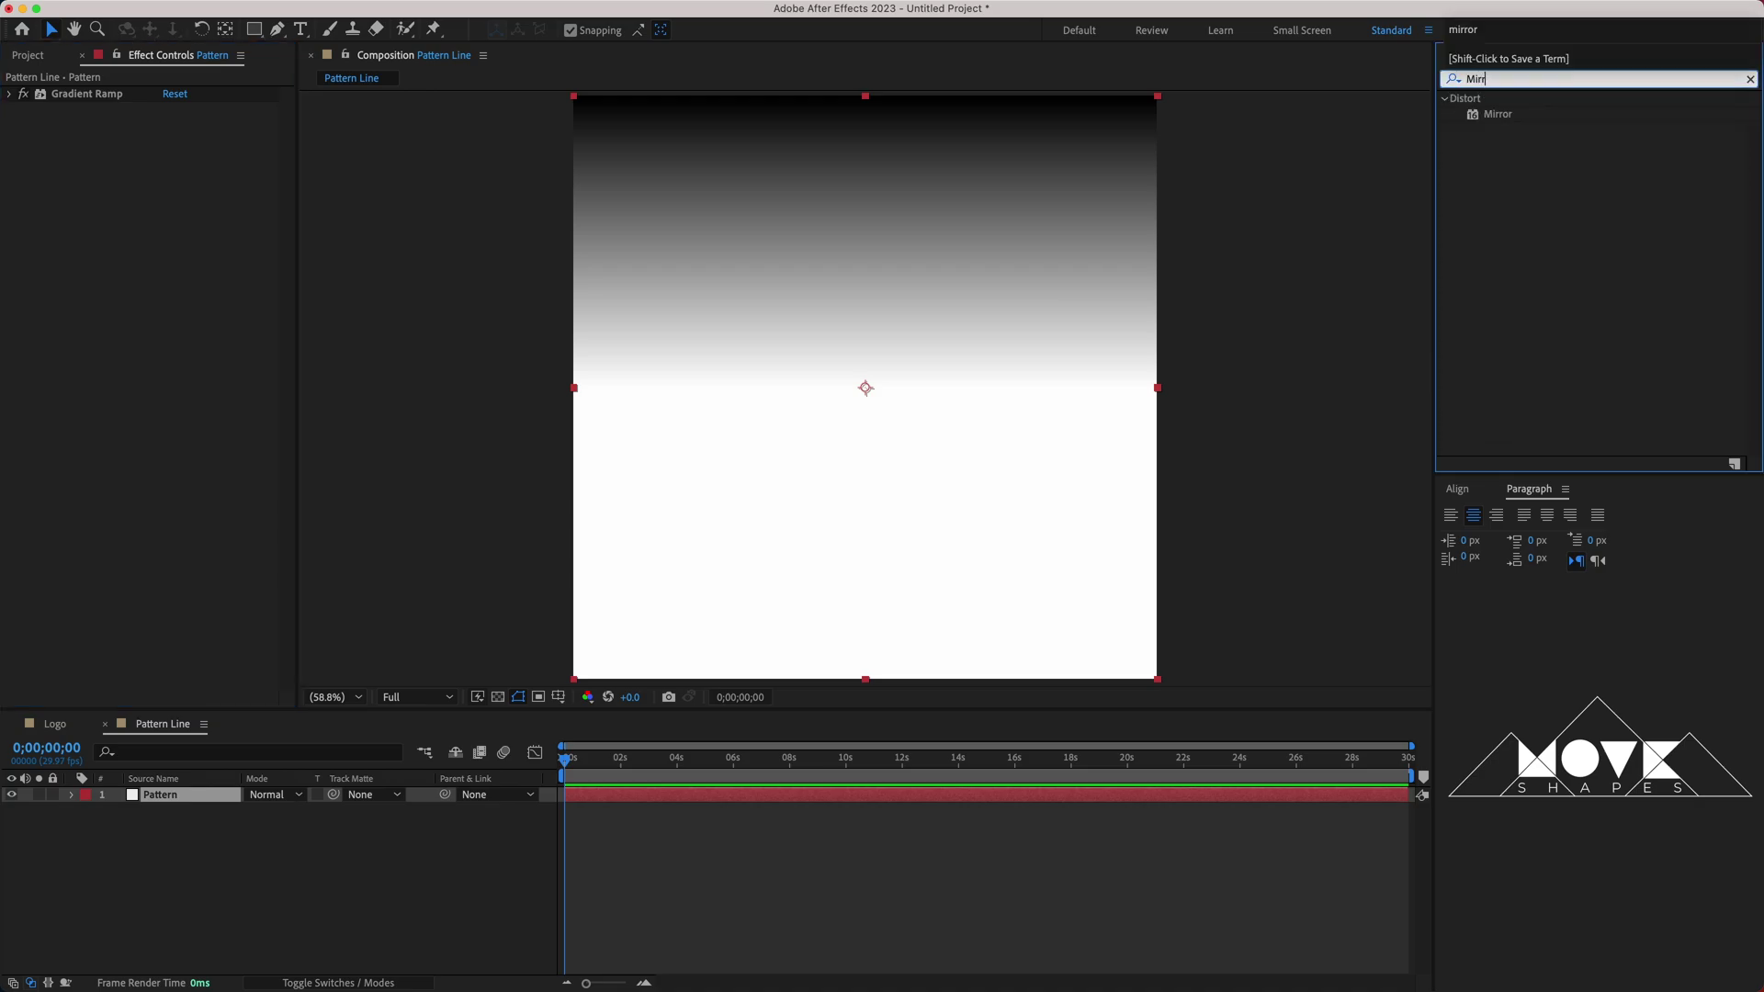
left_click_drag(1497, 116, 138, 305)
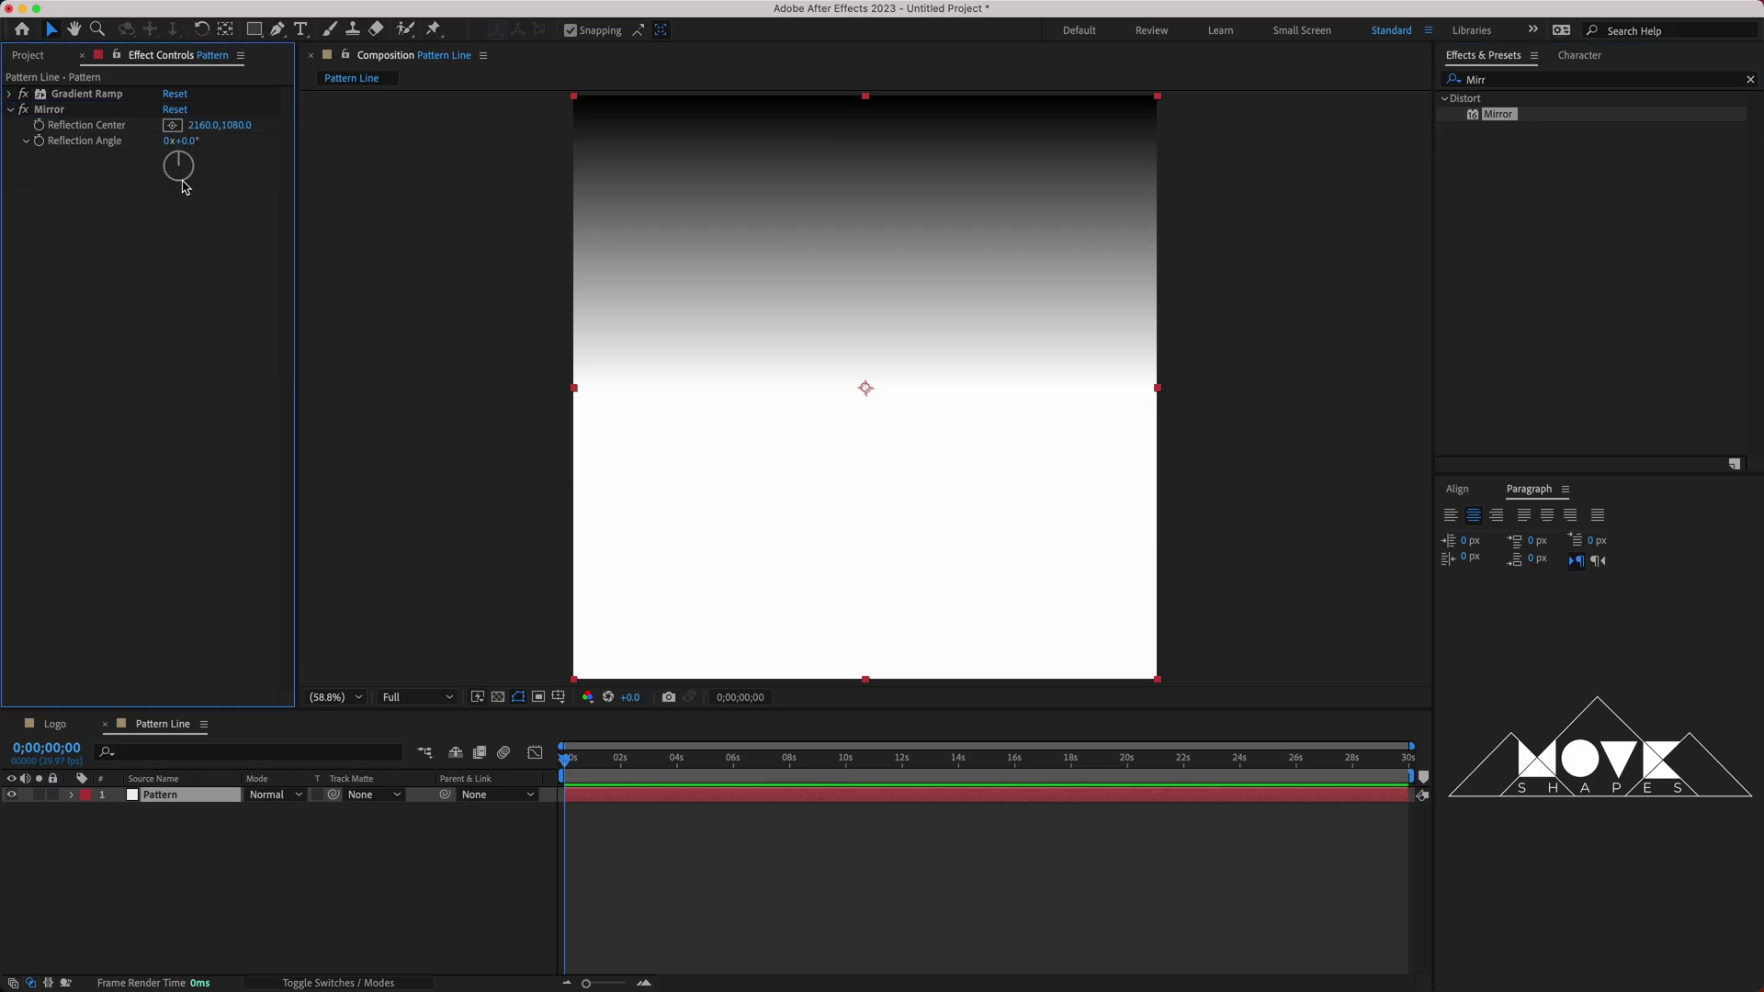
left_click(189, 140)
type("90")
key("Return")
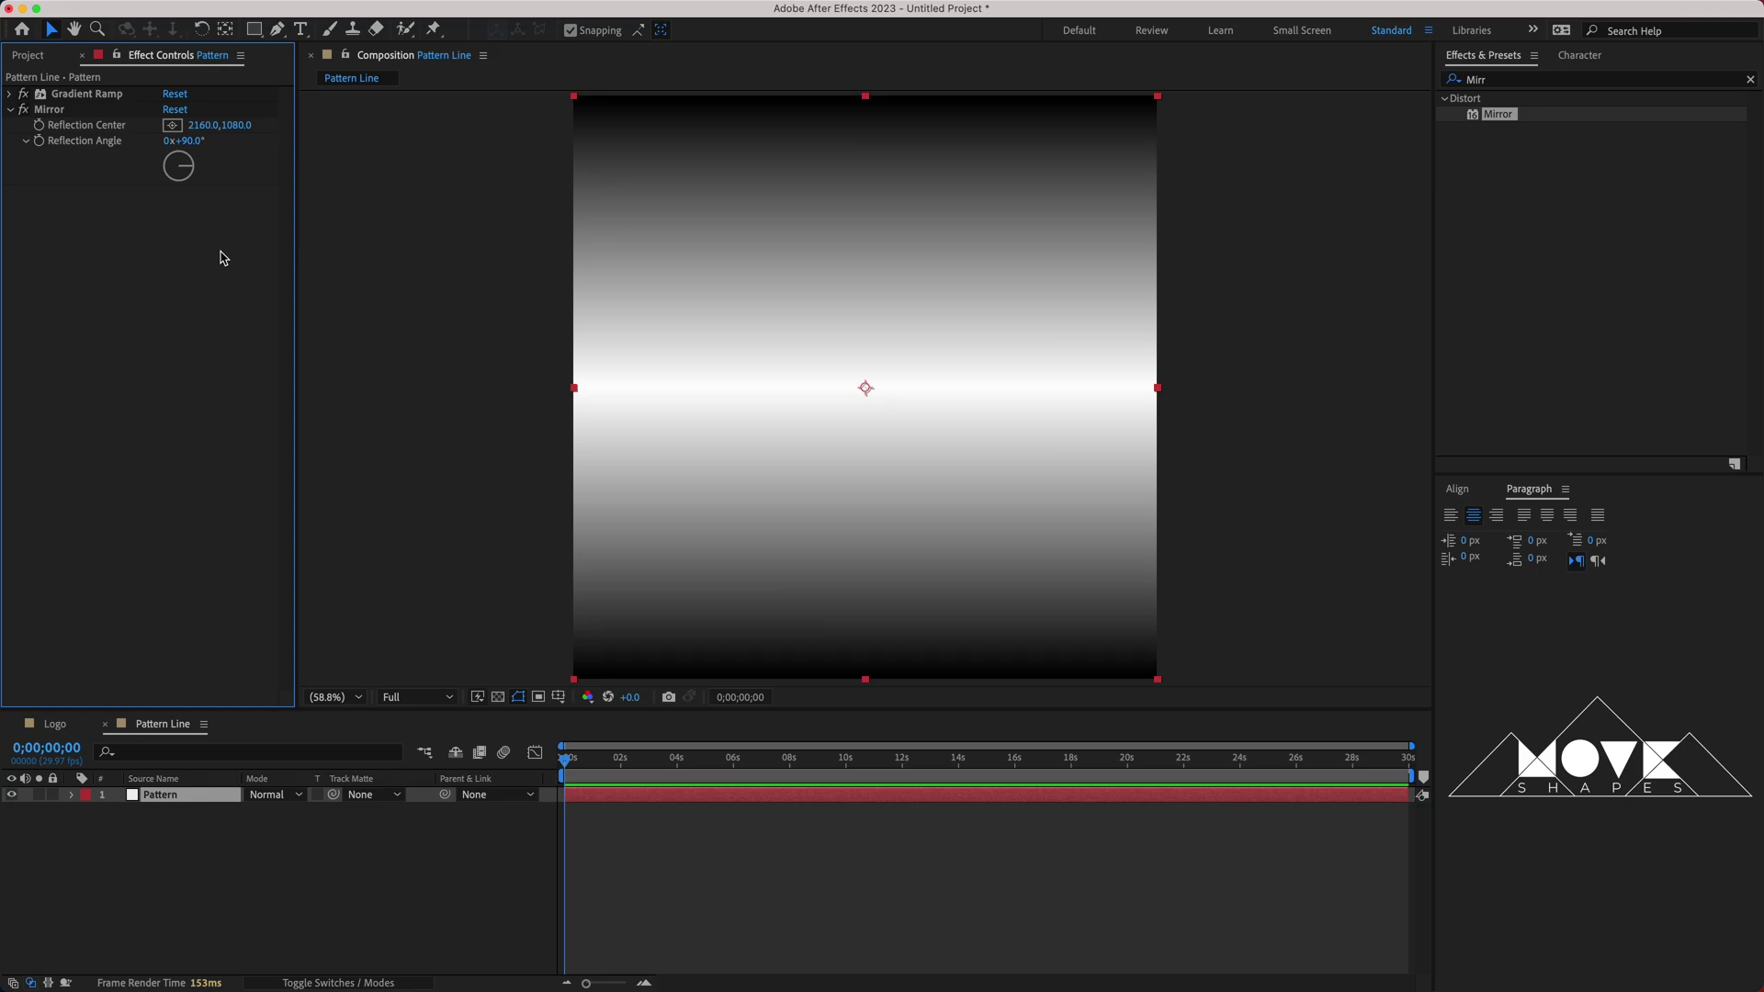
left_click(12, 111)
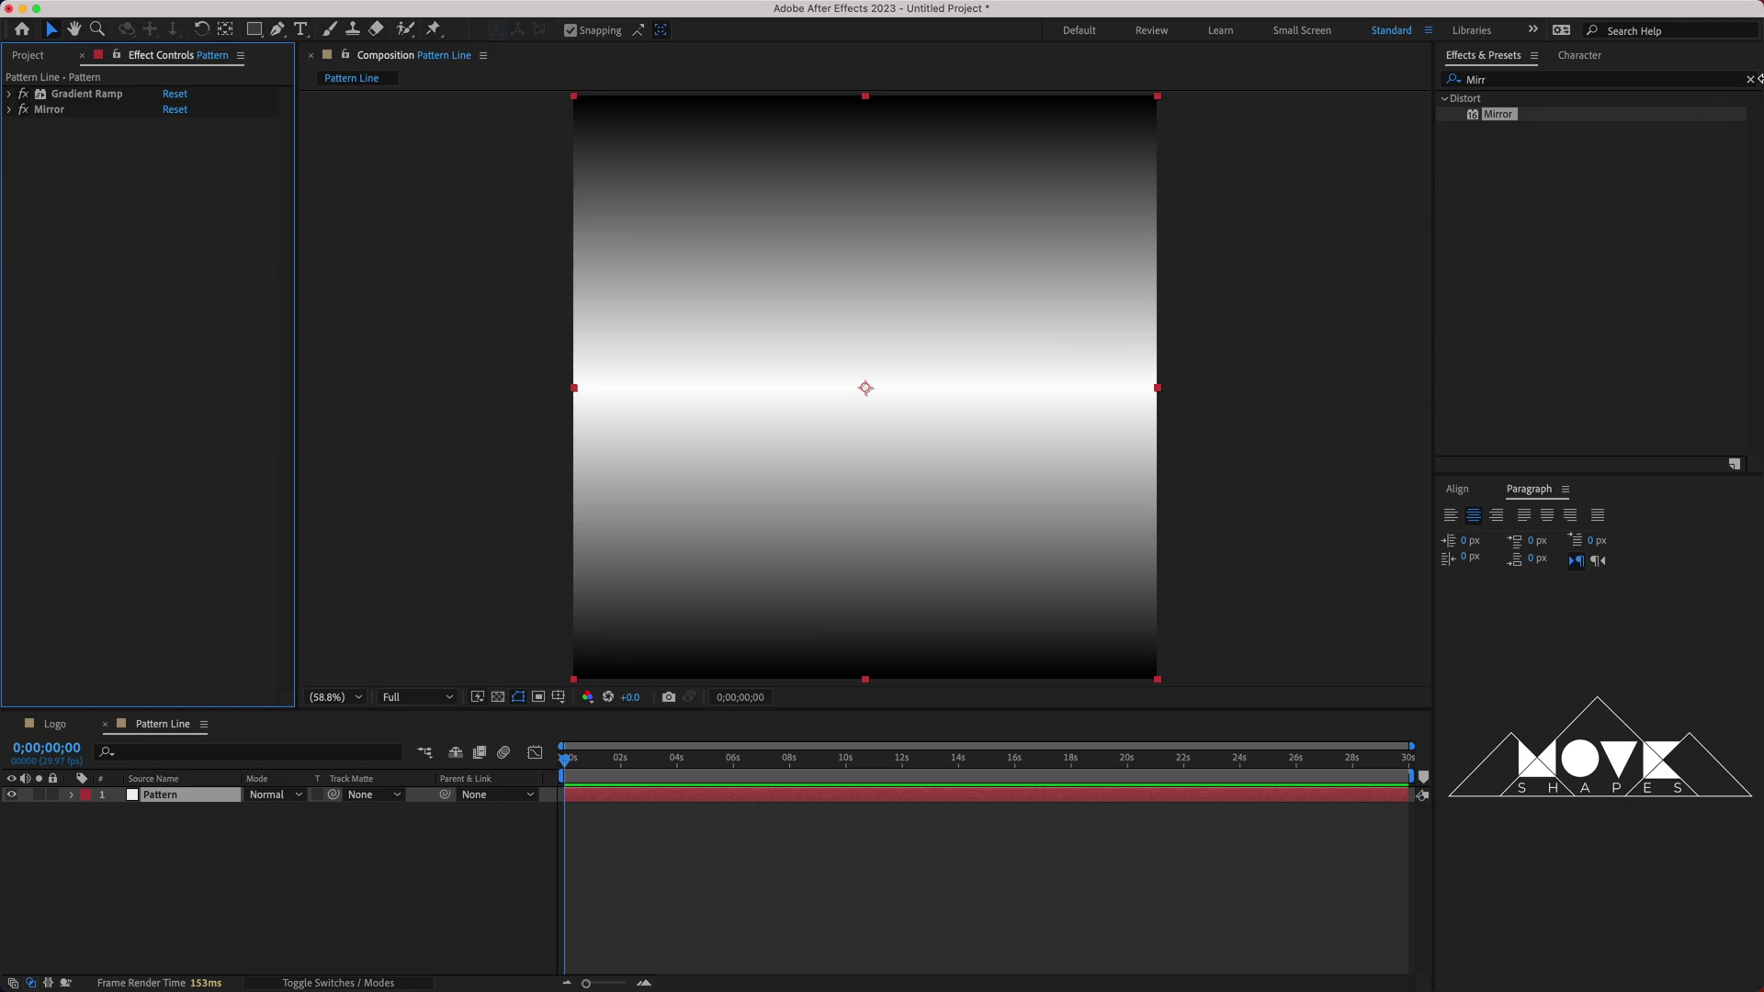
Find the Transform distort effect and apply it to the Pattern layer below Mirror.
left_click(1752, 81)
left_click(1723, 81)
type("tran")
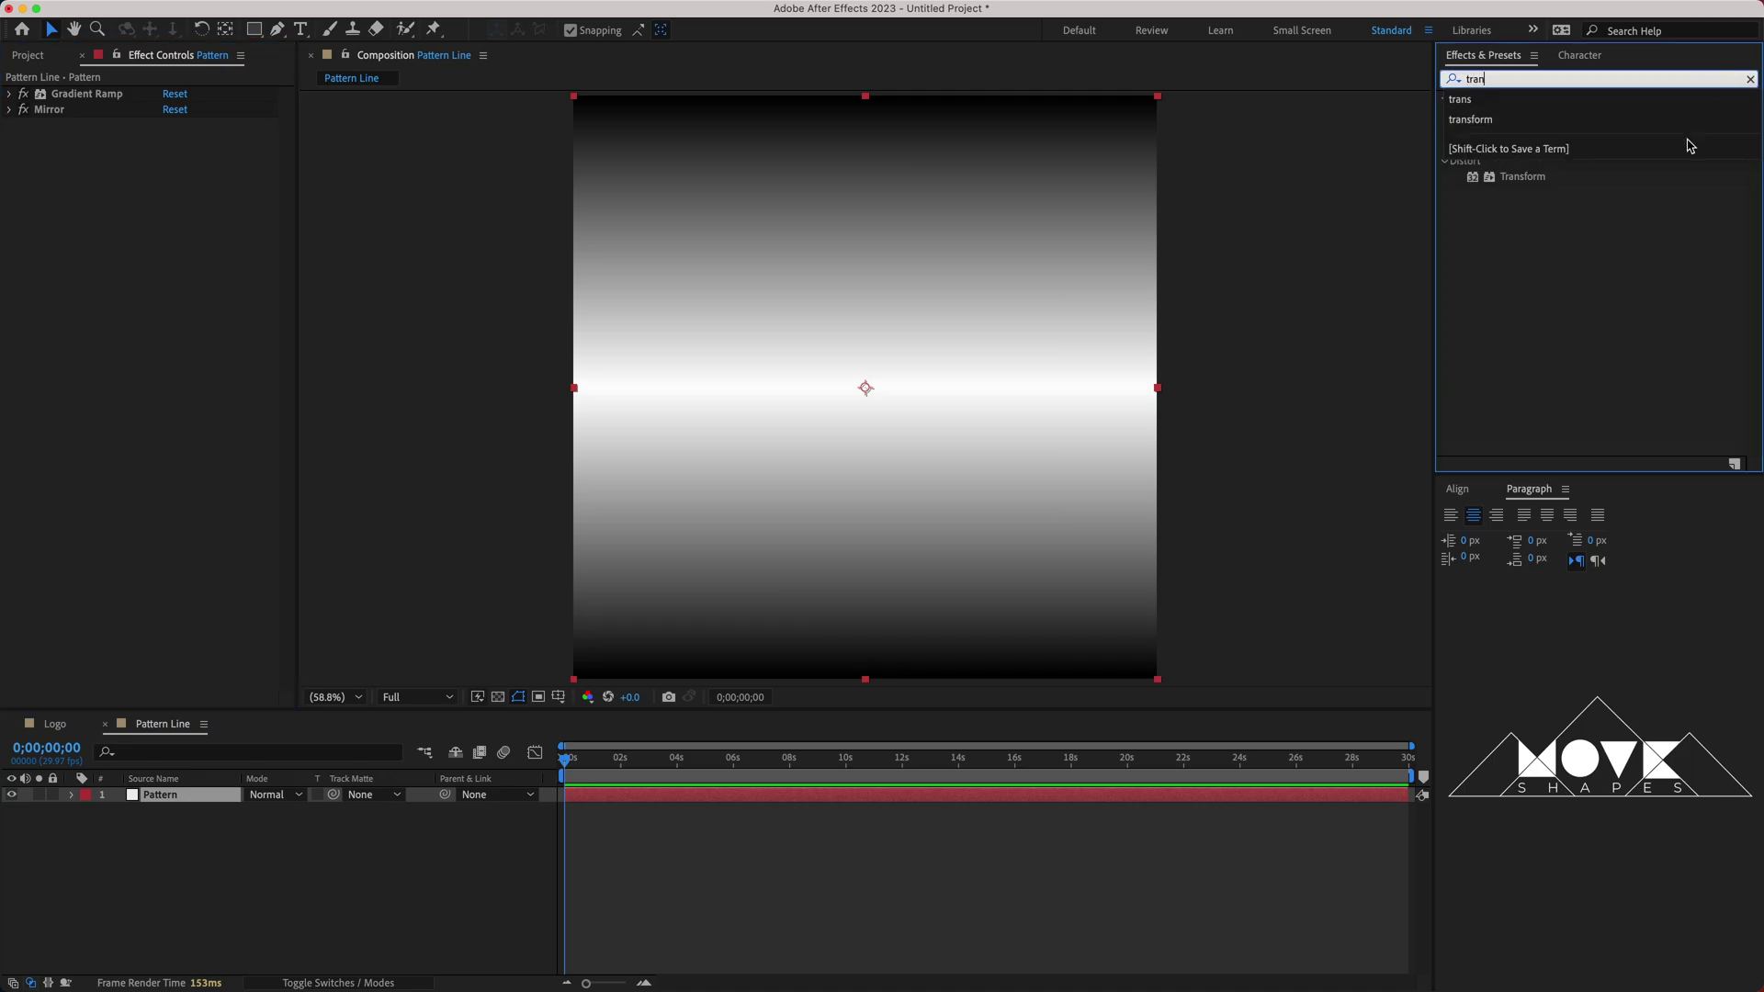
left_click(1540, 178)
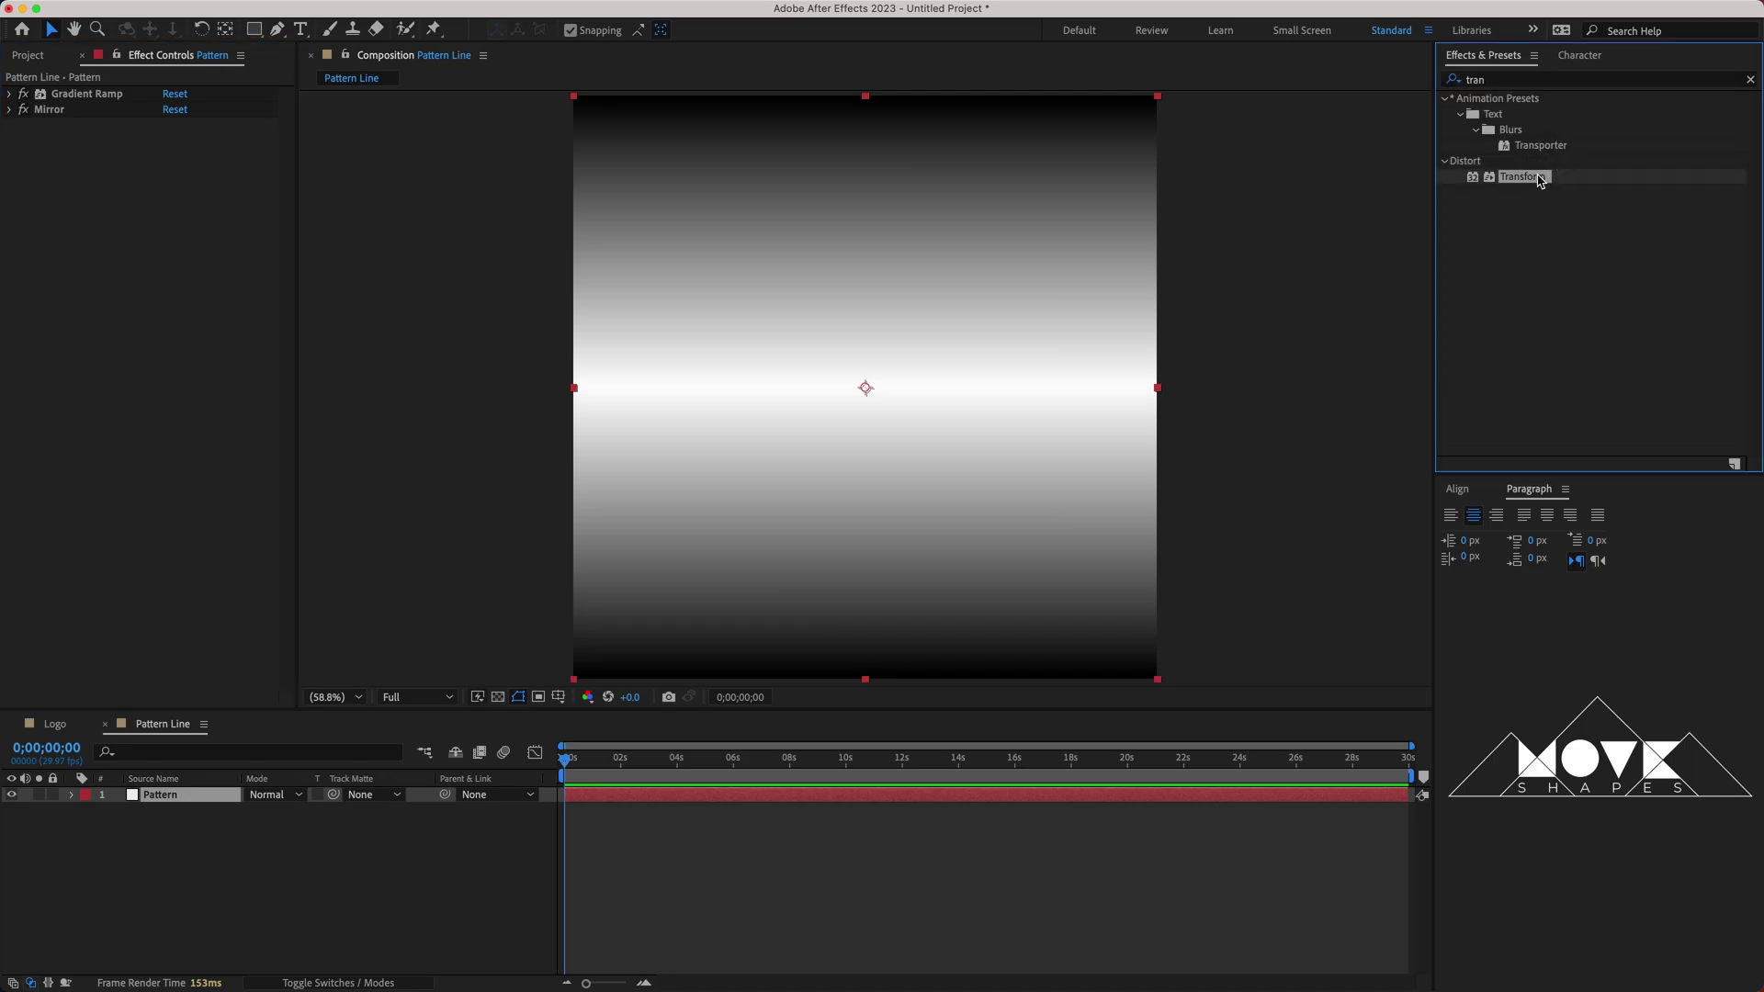
left_click_drag(1537, 182, 119, 321)
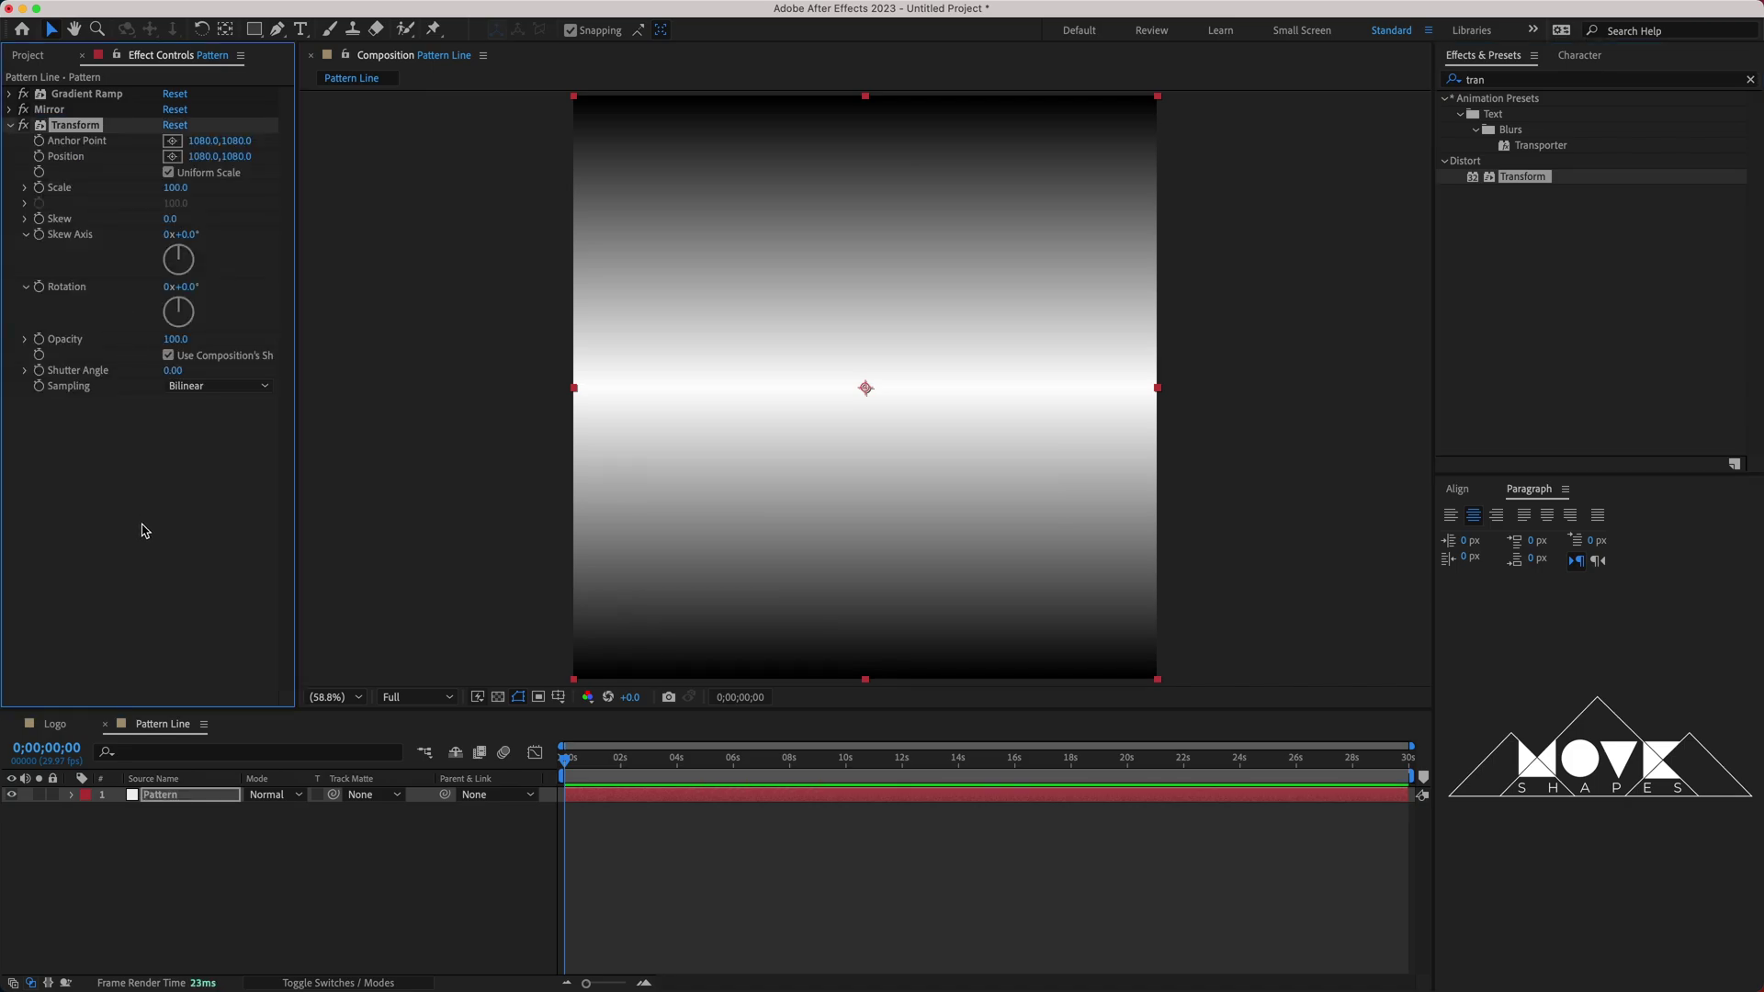
Set the Transform effect's scale to 2 and turn off Uniform Scale so only the height is reduced.
left_click(175, 188)
type("2")
key("Return")
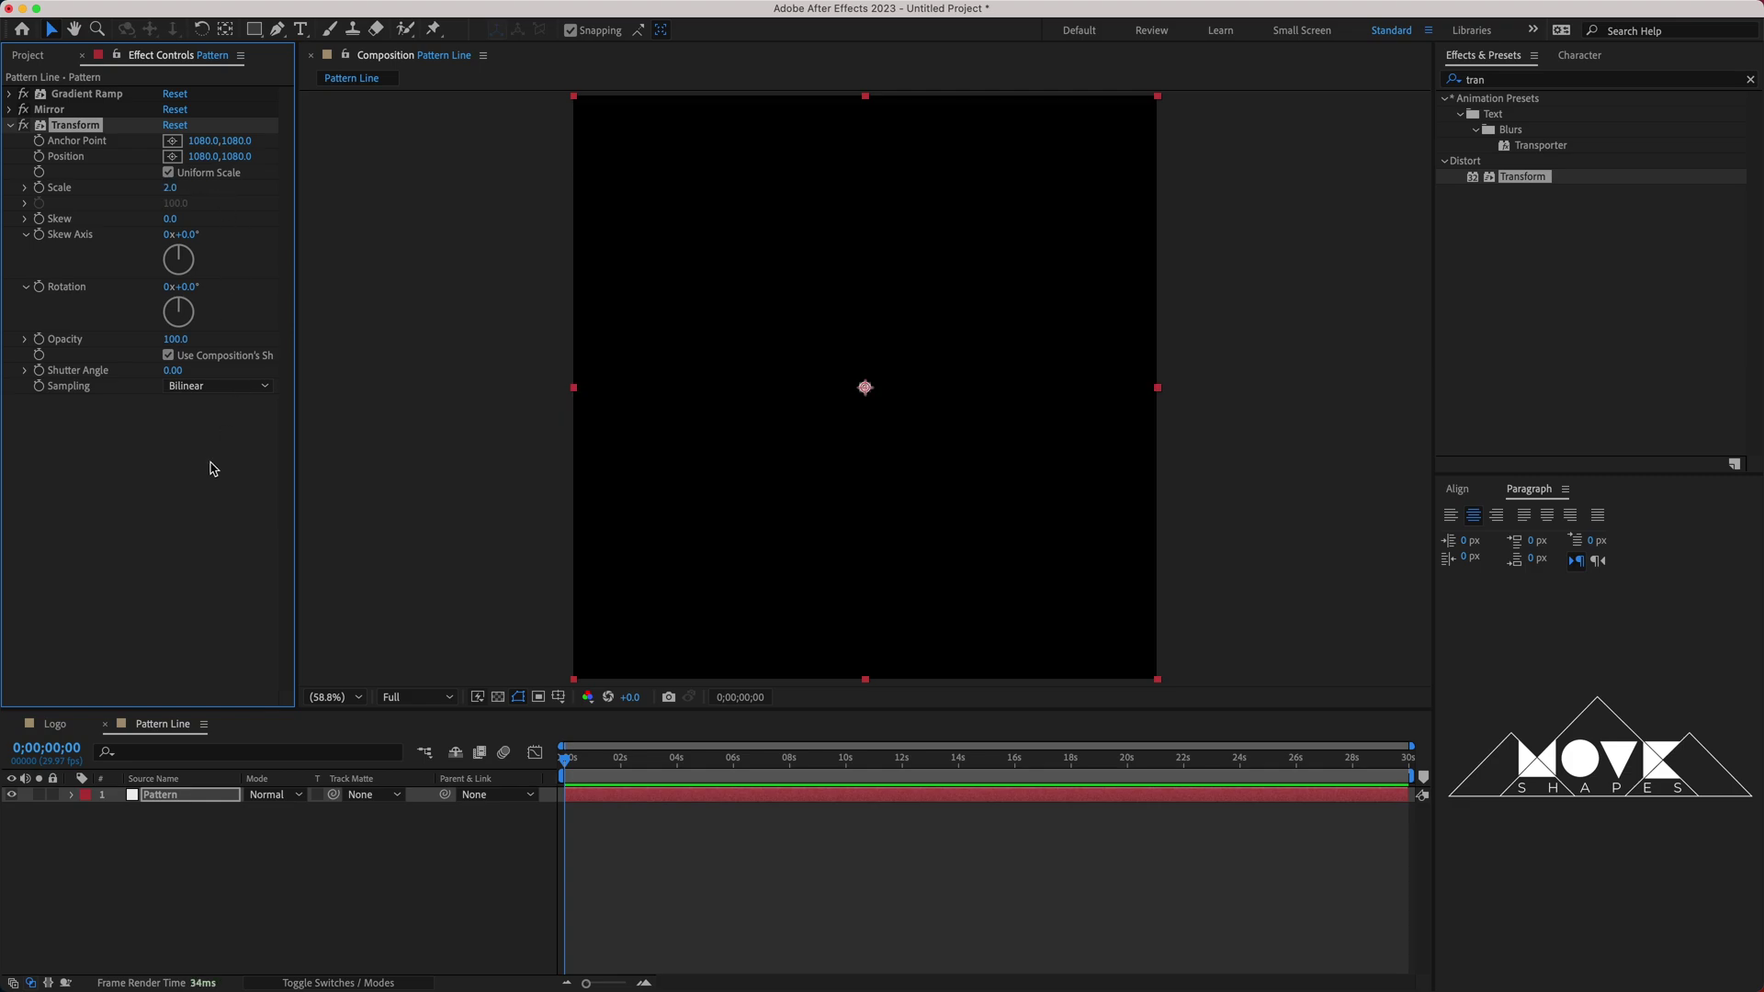
left_click(210, 466)
left_click(358, 459)
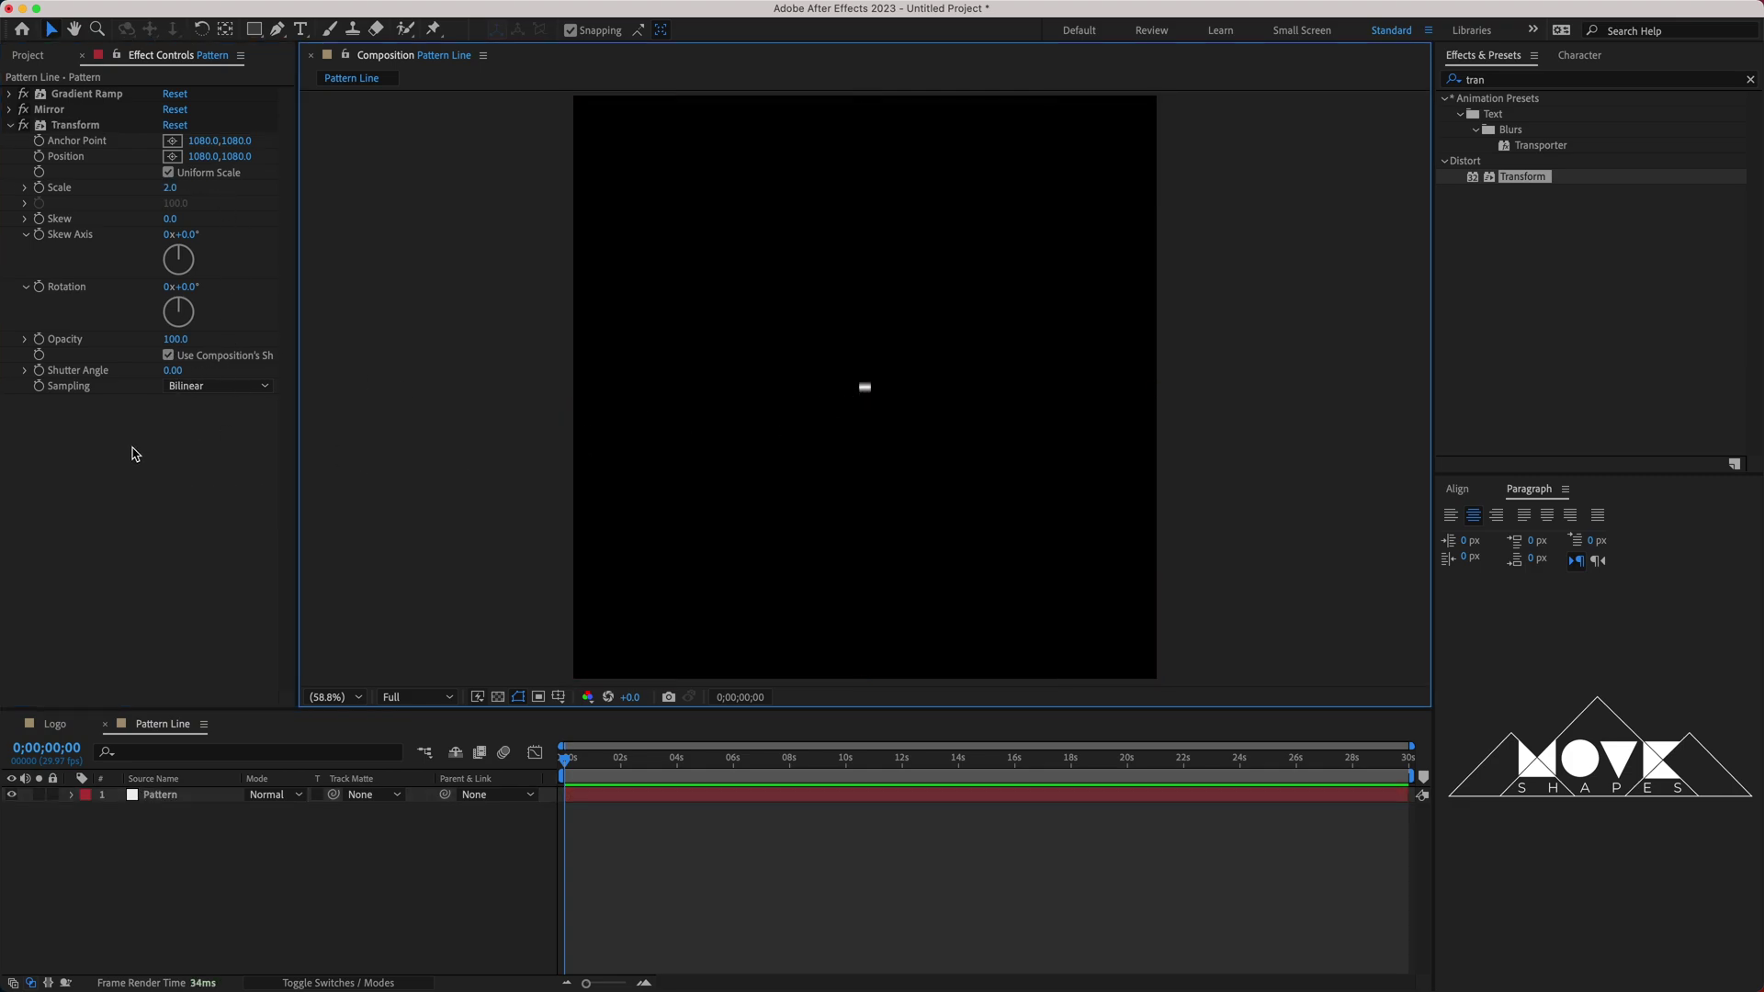
left_click(167, 175)
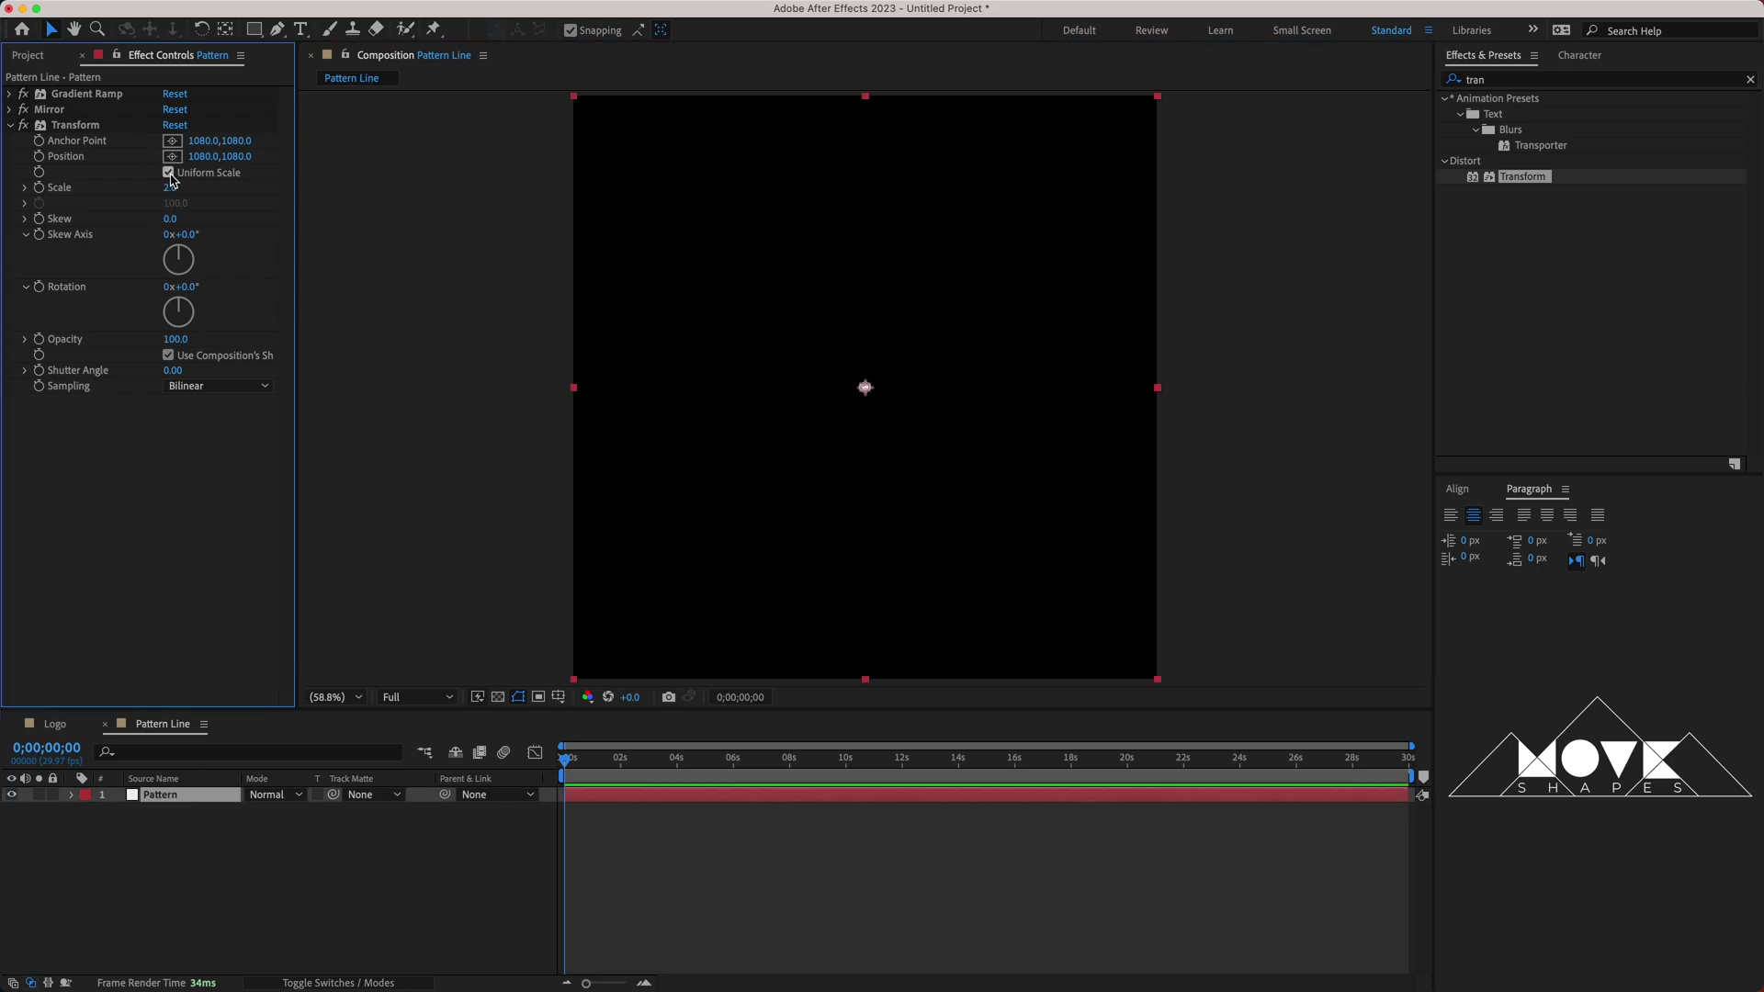
left_click(169, 173)
left_click(333, 428)
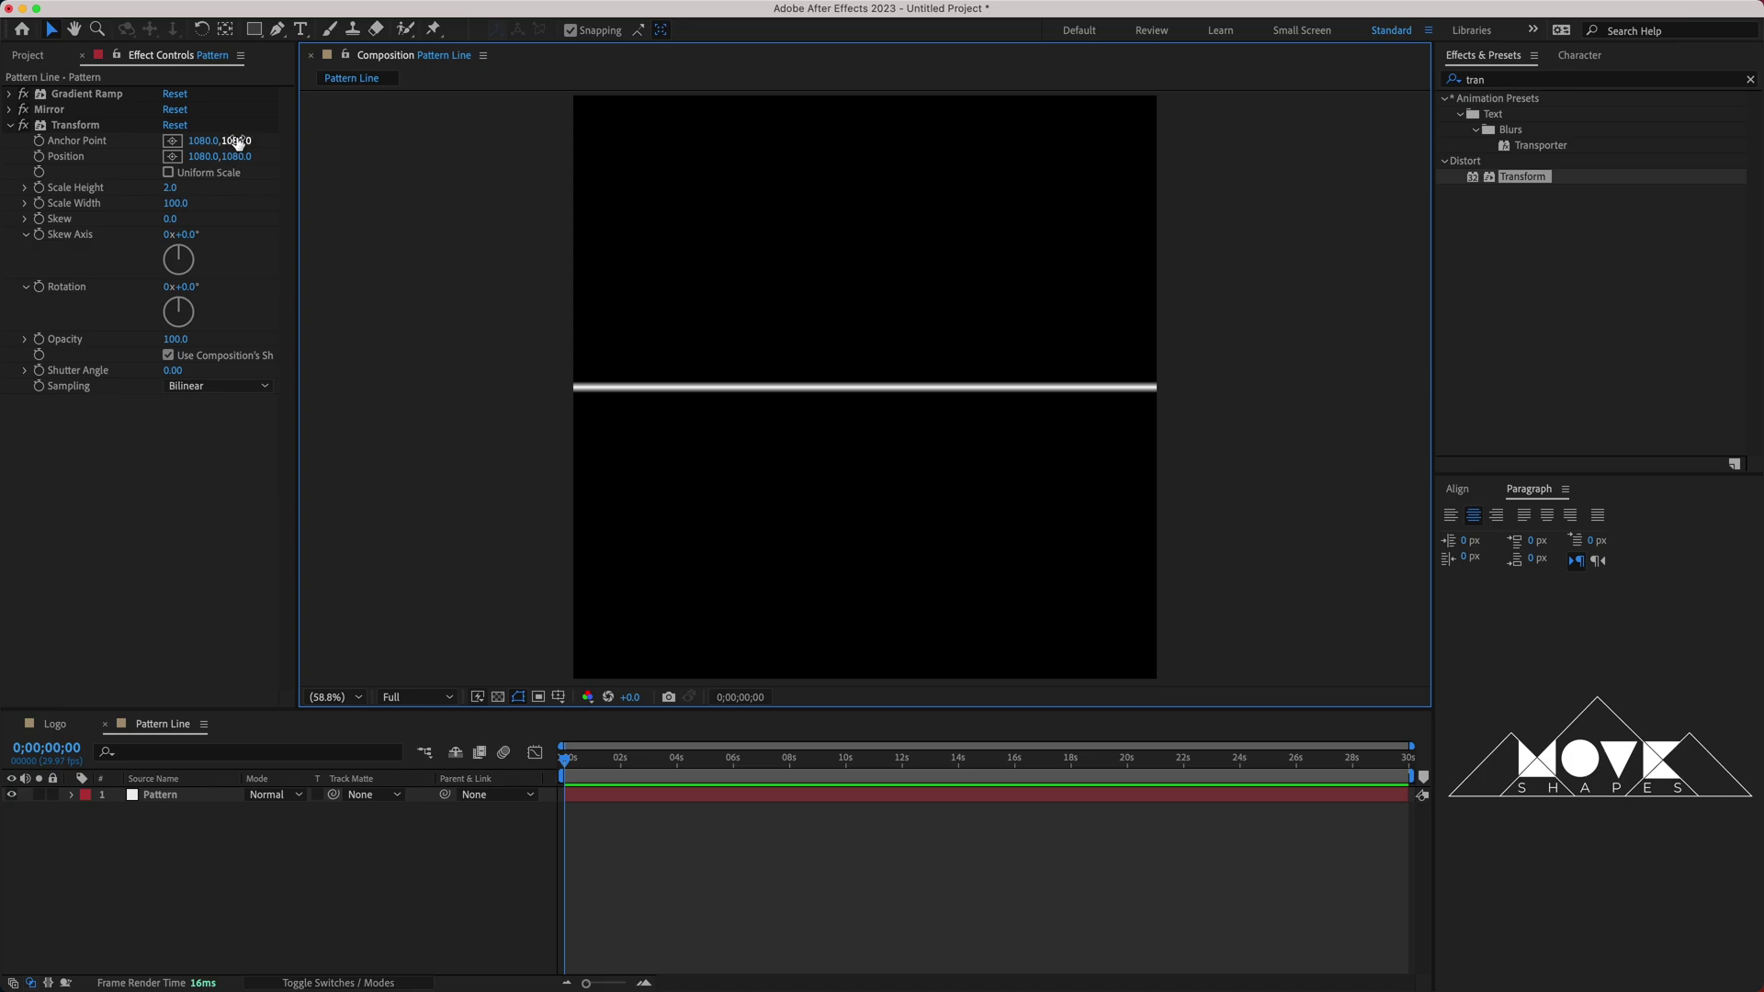
Set the vertical Anchor Point and Position values of the Transform effect to 0.
left_click_drag(237, 140, 99, 188)
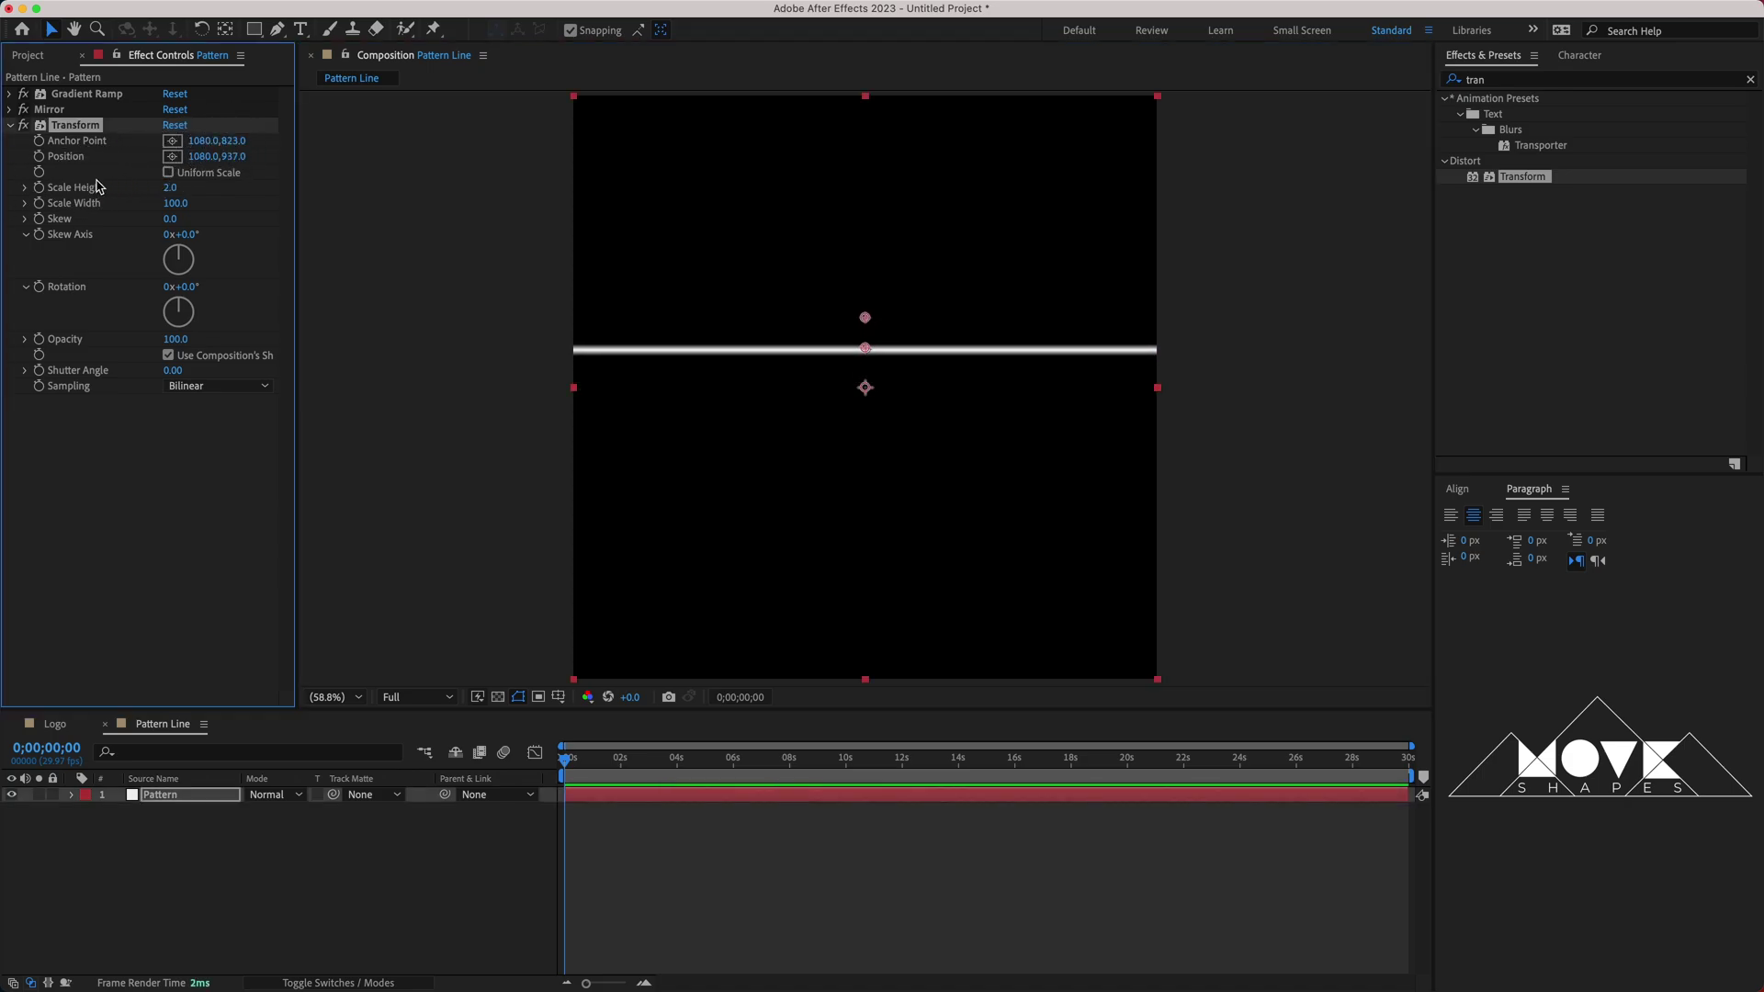
left_click(235, 141)
type("0")
left_click(239, 157)
type("0")
left_click(197, 429)
left_click(334, 436)
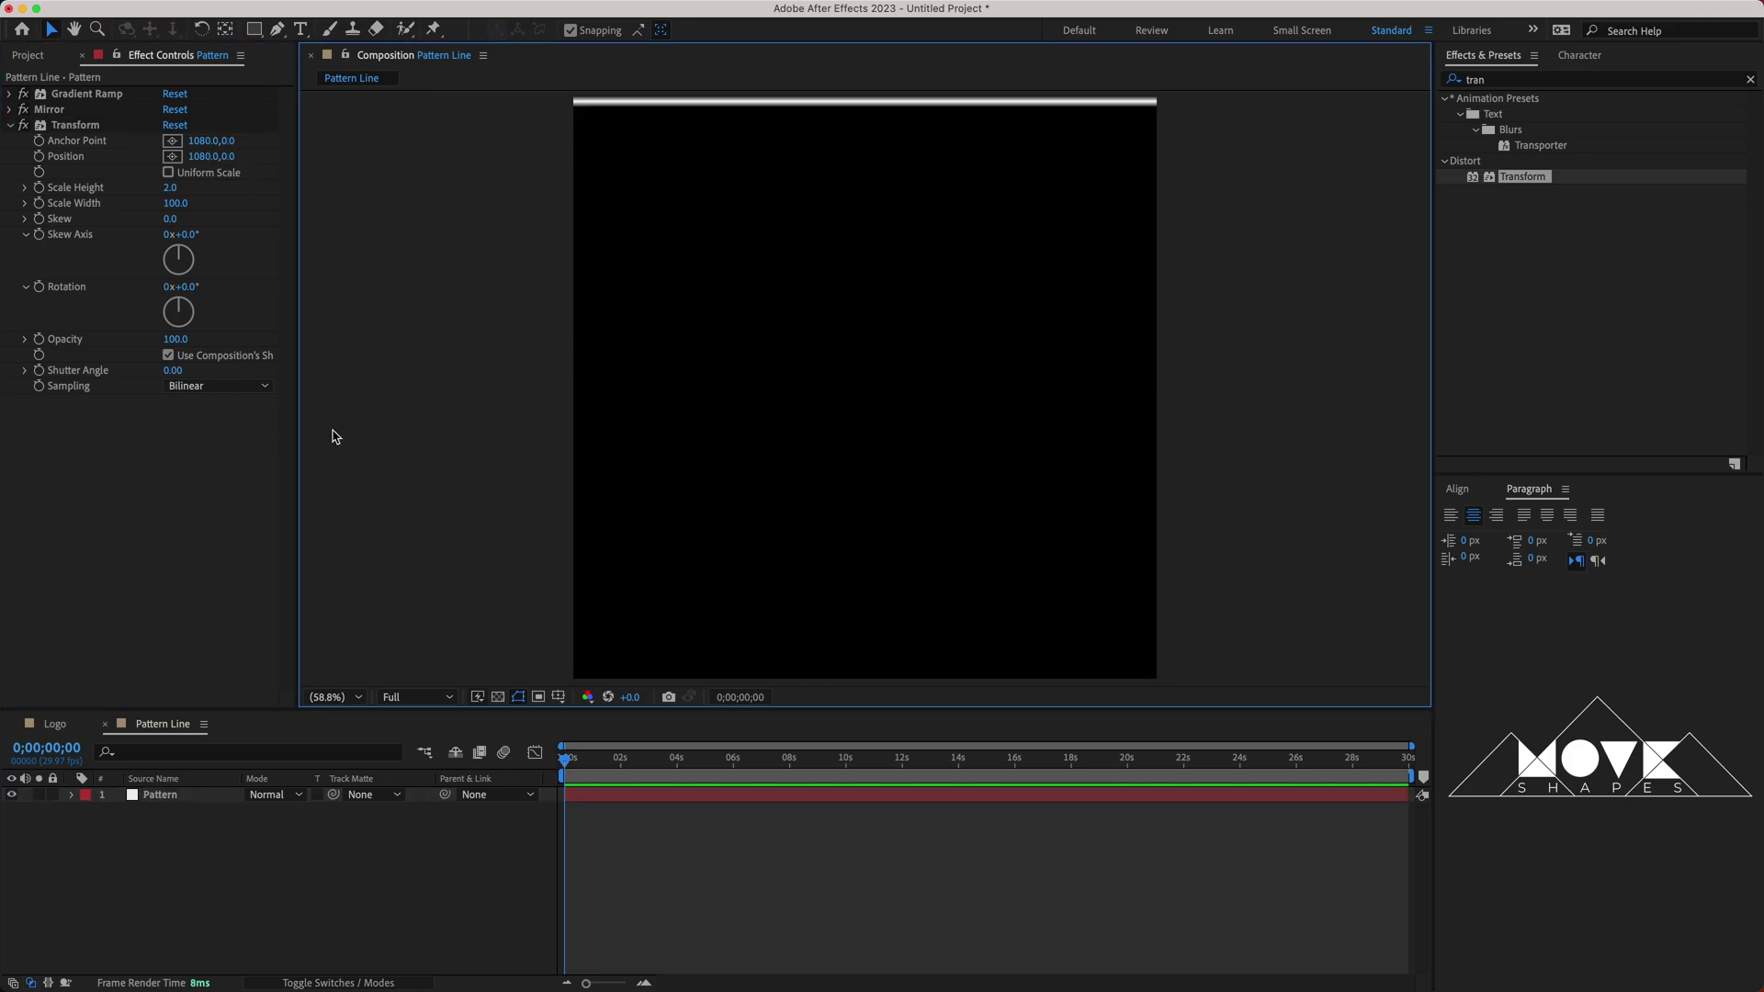
left_click(11, 126)
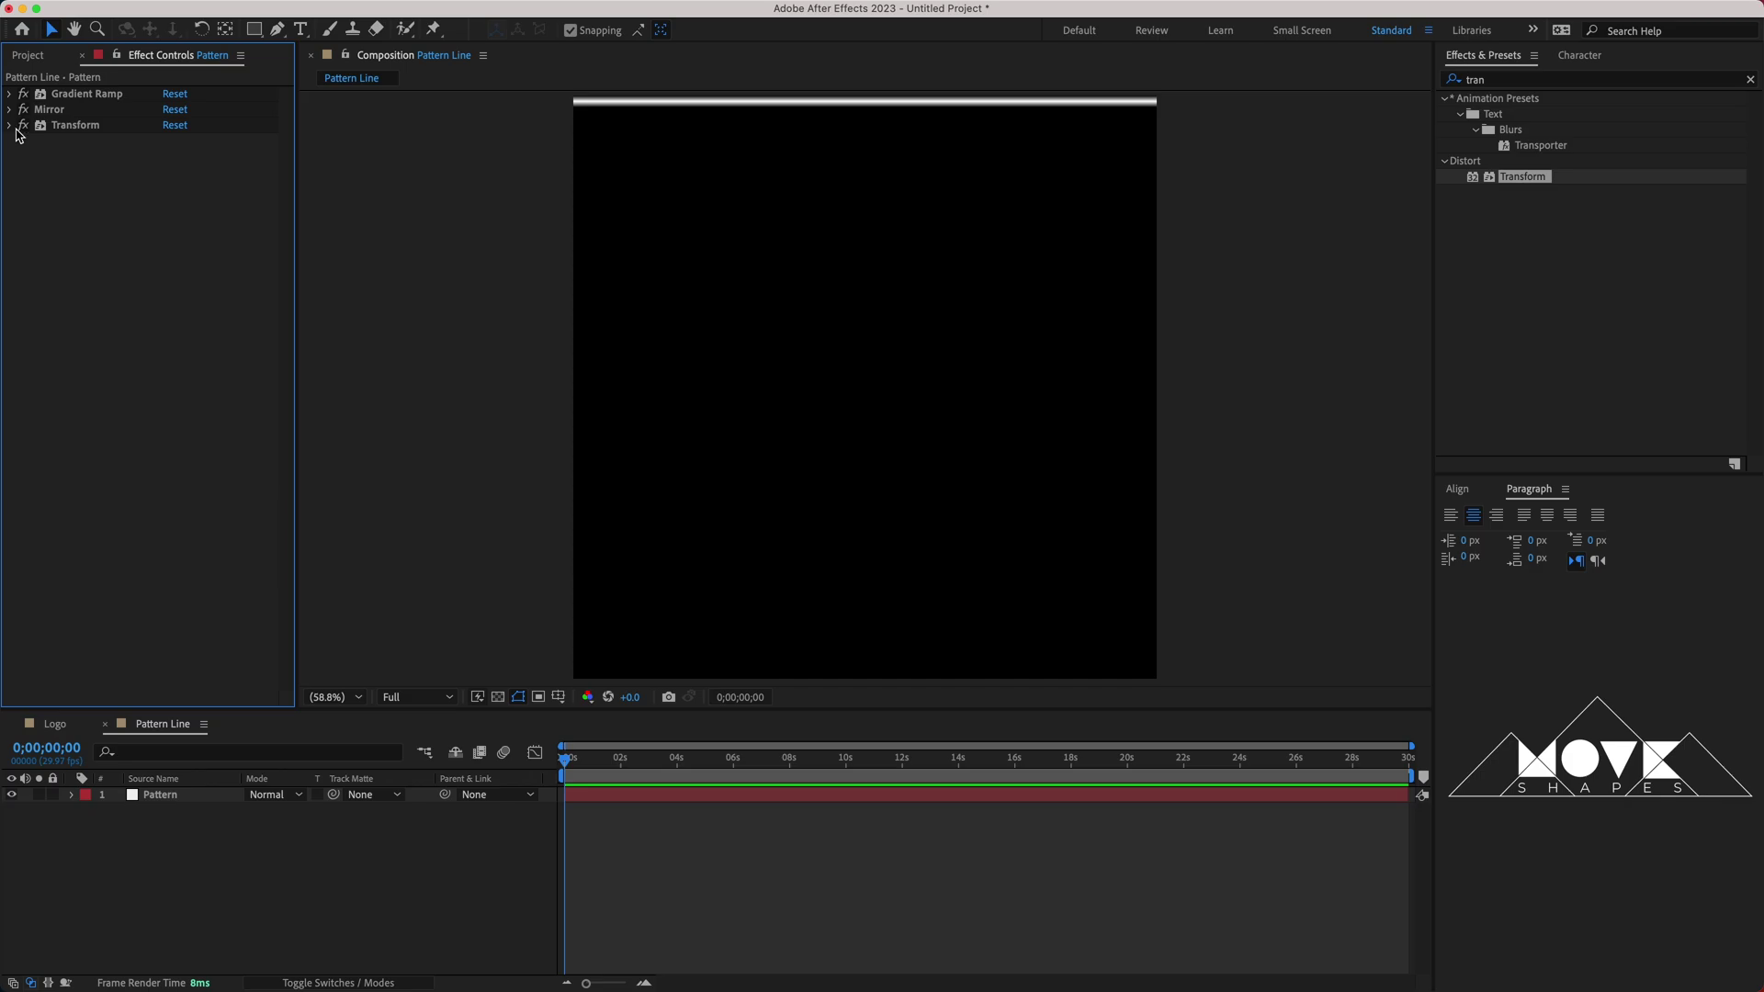
Find the CC RepeTile effect and apply it to the Pattern layer below Transform.
left_click(1750, 79)
left_click(1617, 79)
type("cc")
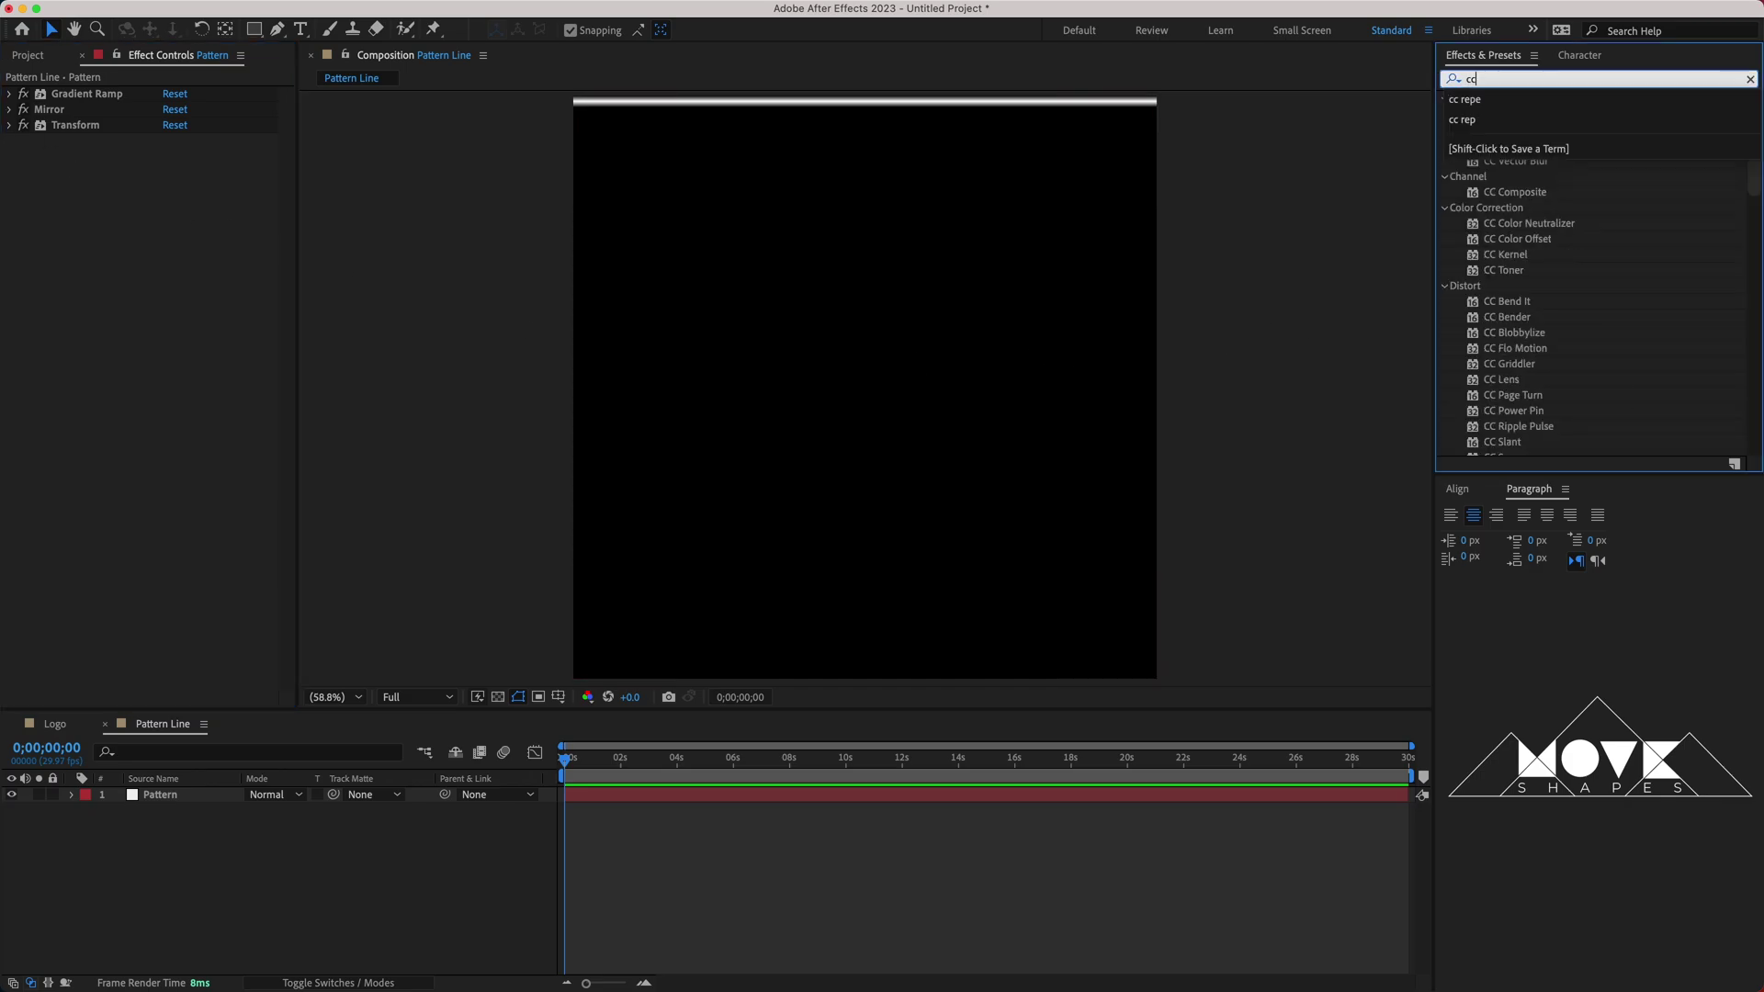
type(" repe")
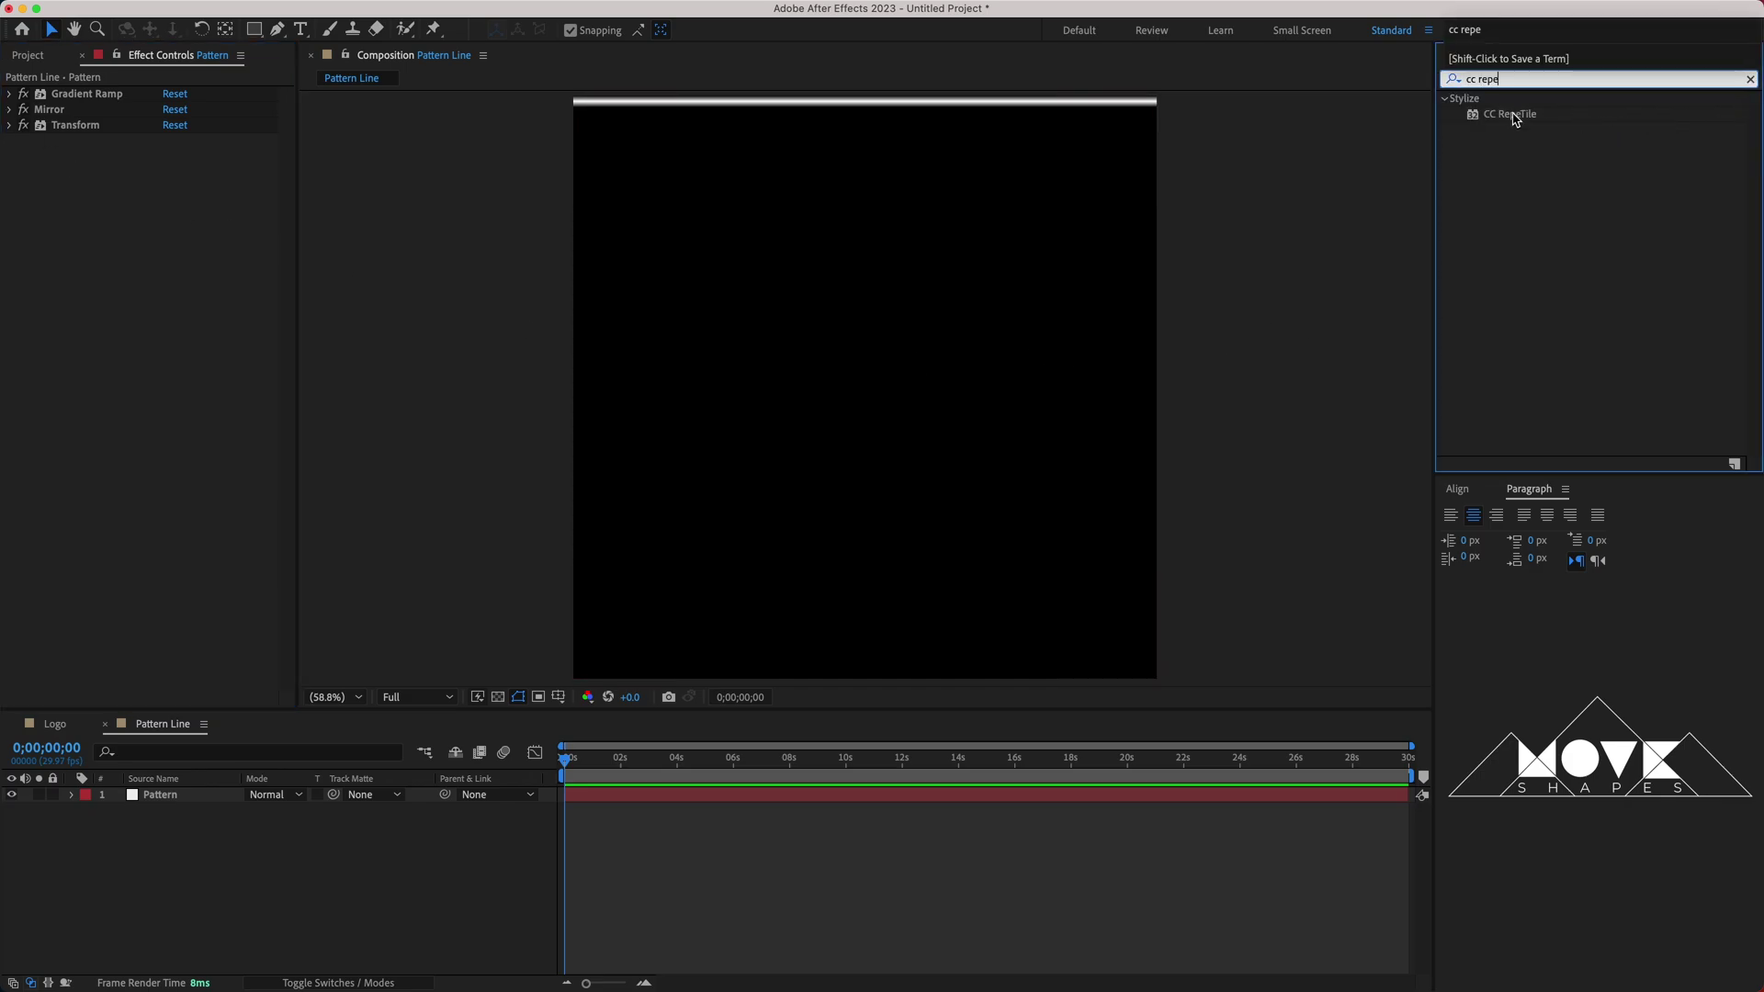
left_click(1514, 118)
left_click_drag(1516, 122, 154, 262)
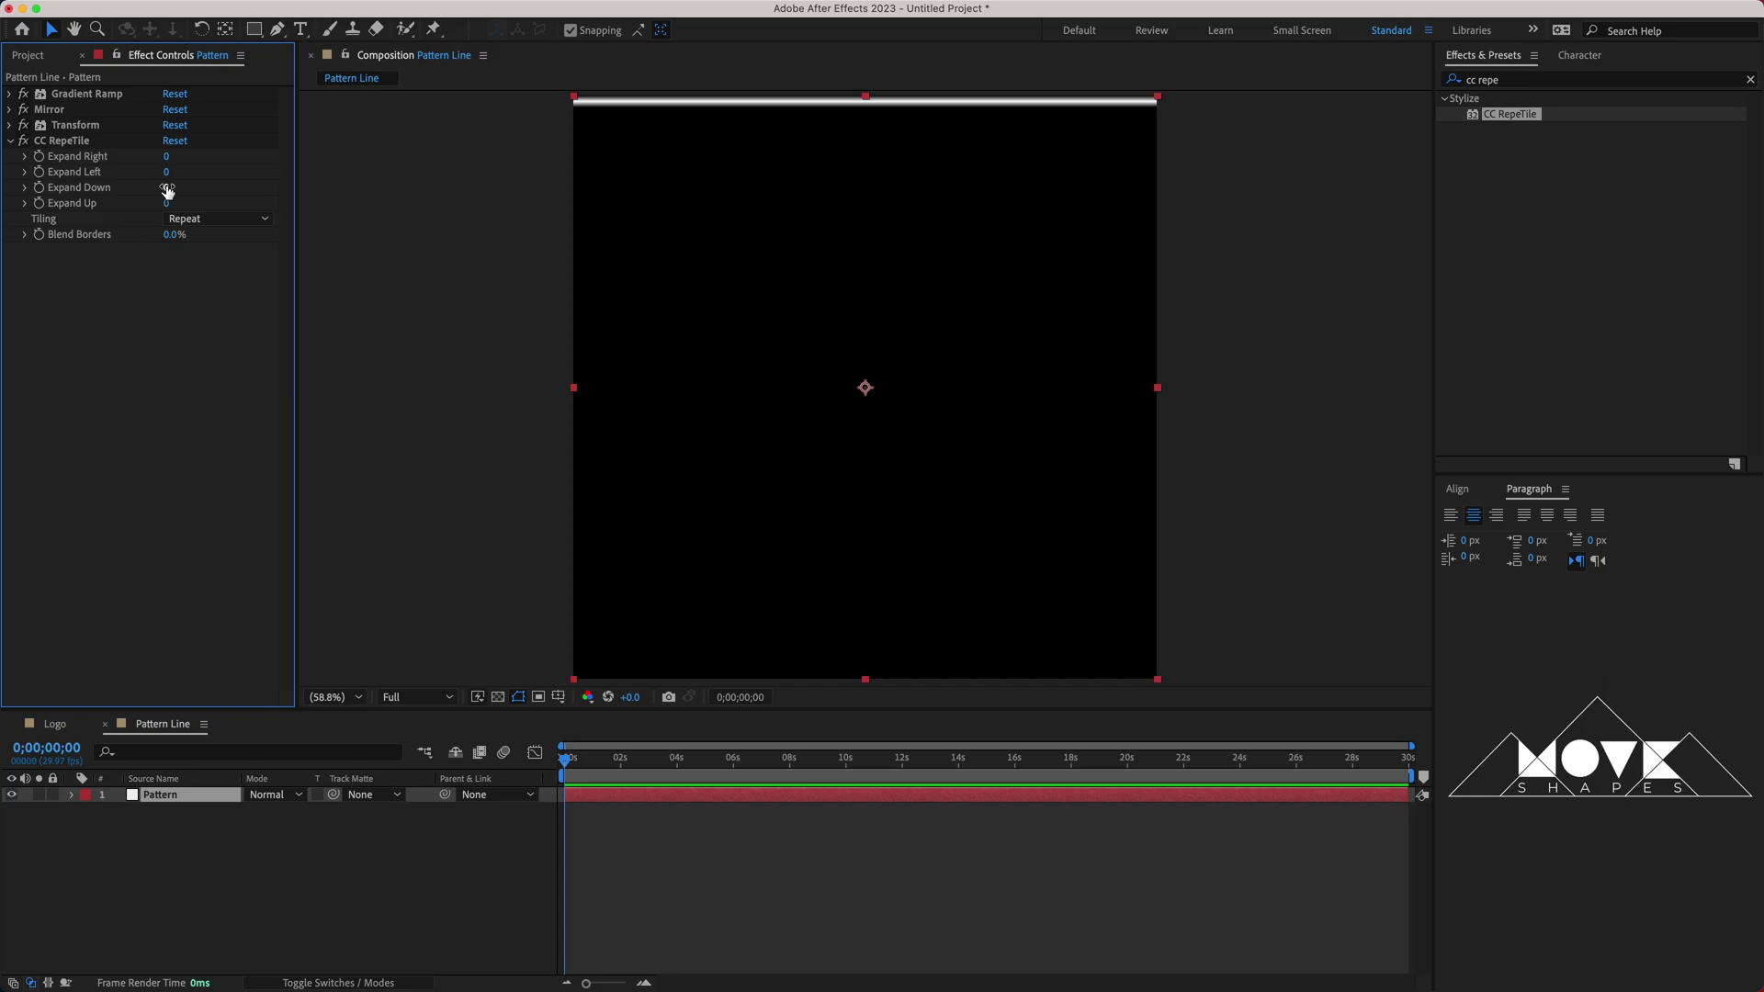
Set Expand Down in CC RepeTile to 2160 to repeat the line down the whole composition.
left_click_drag(167, 188, 504, 229)
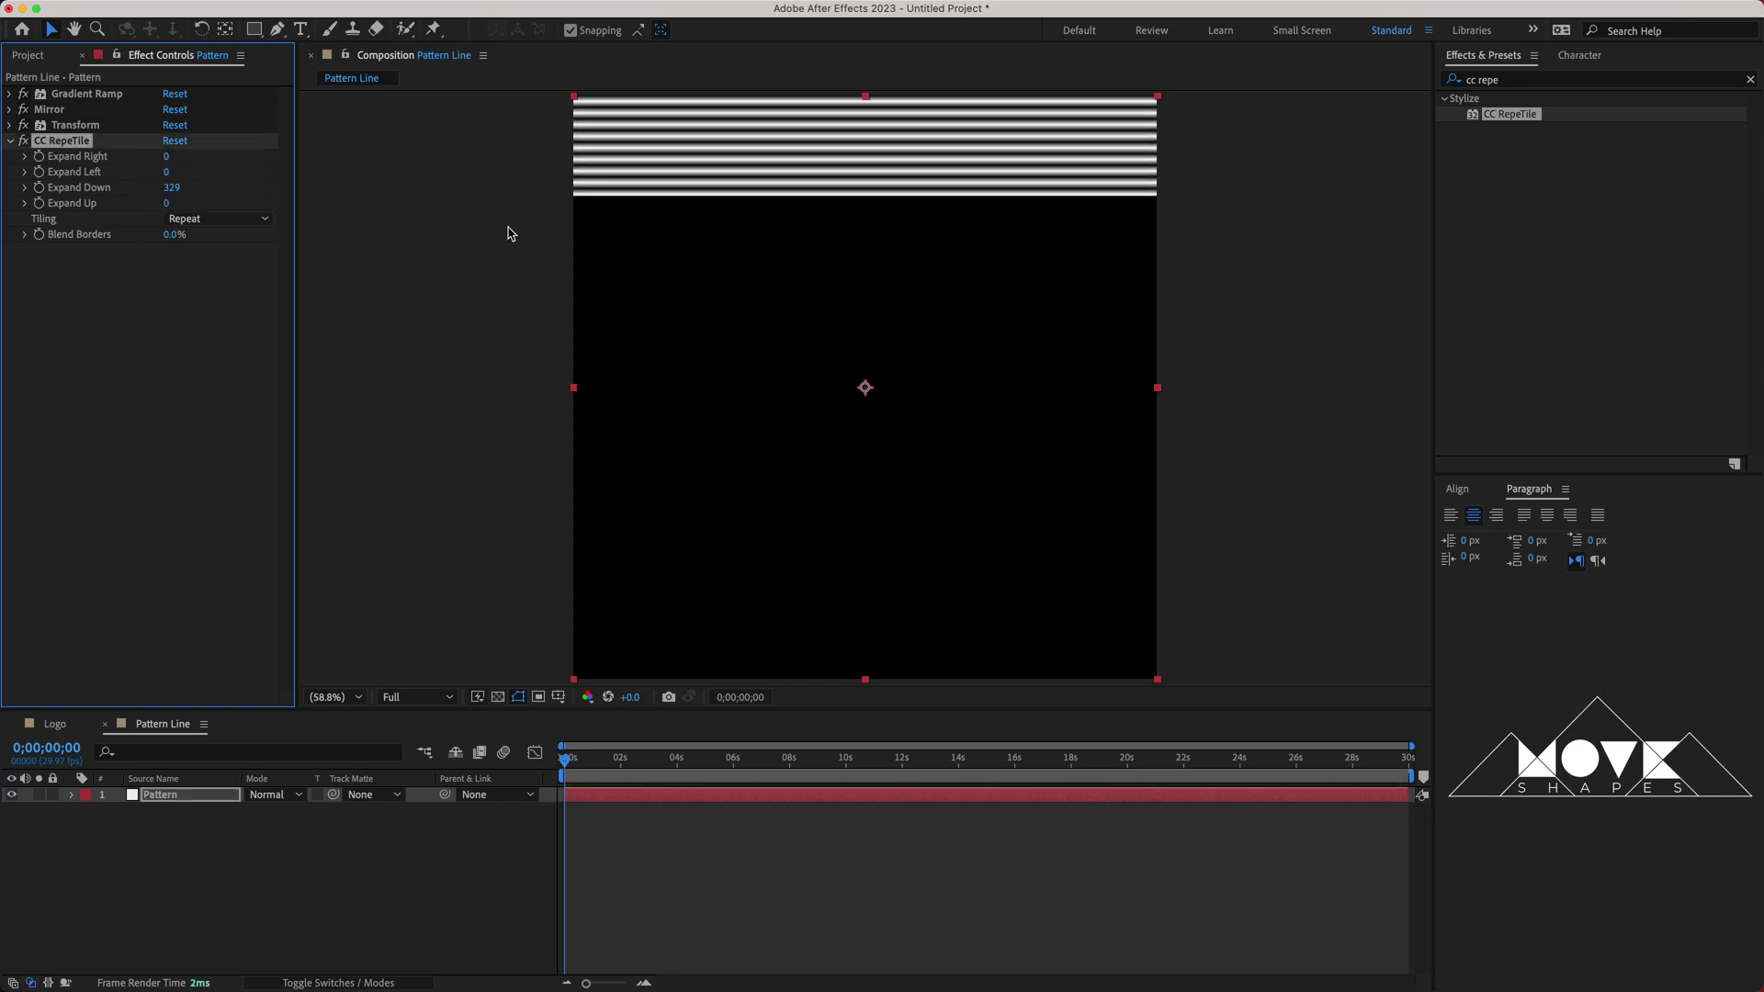
left_click(175, 188)
type("2160")
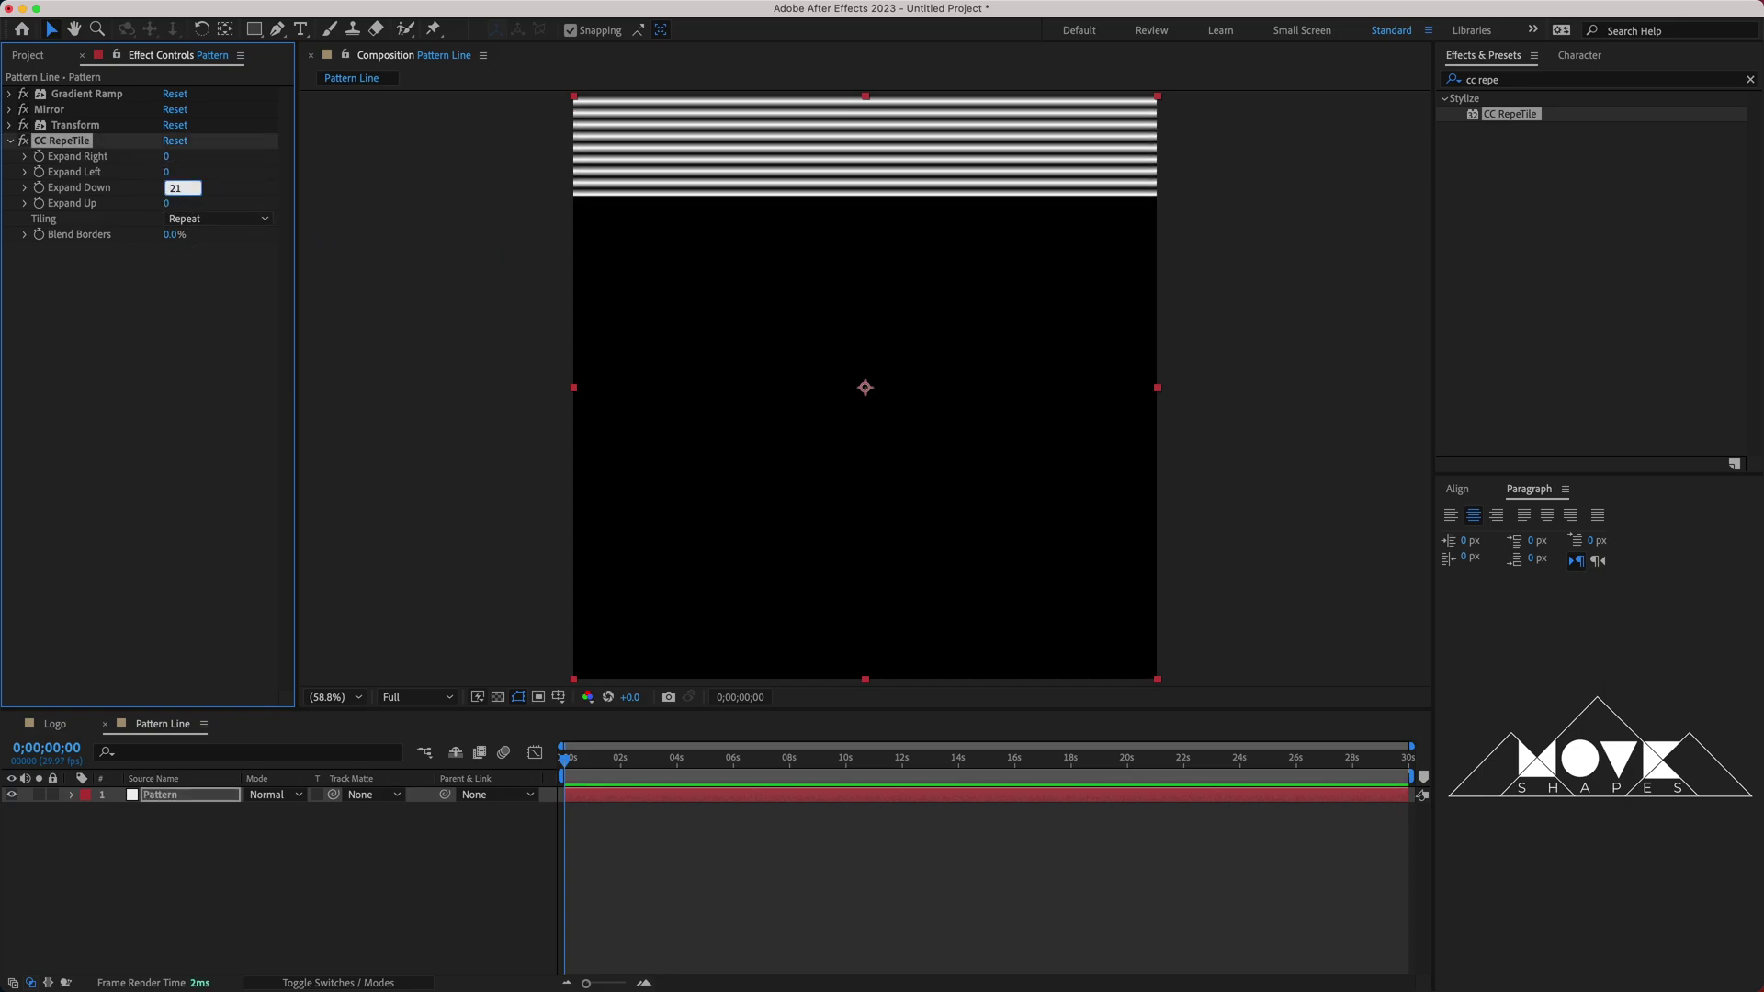
key("Return")
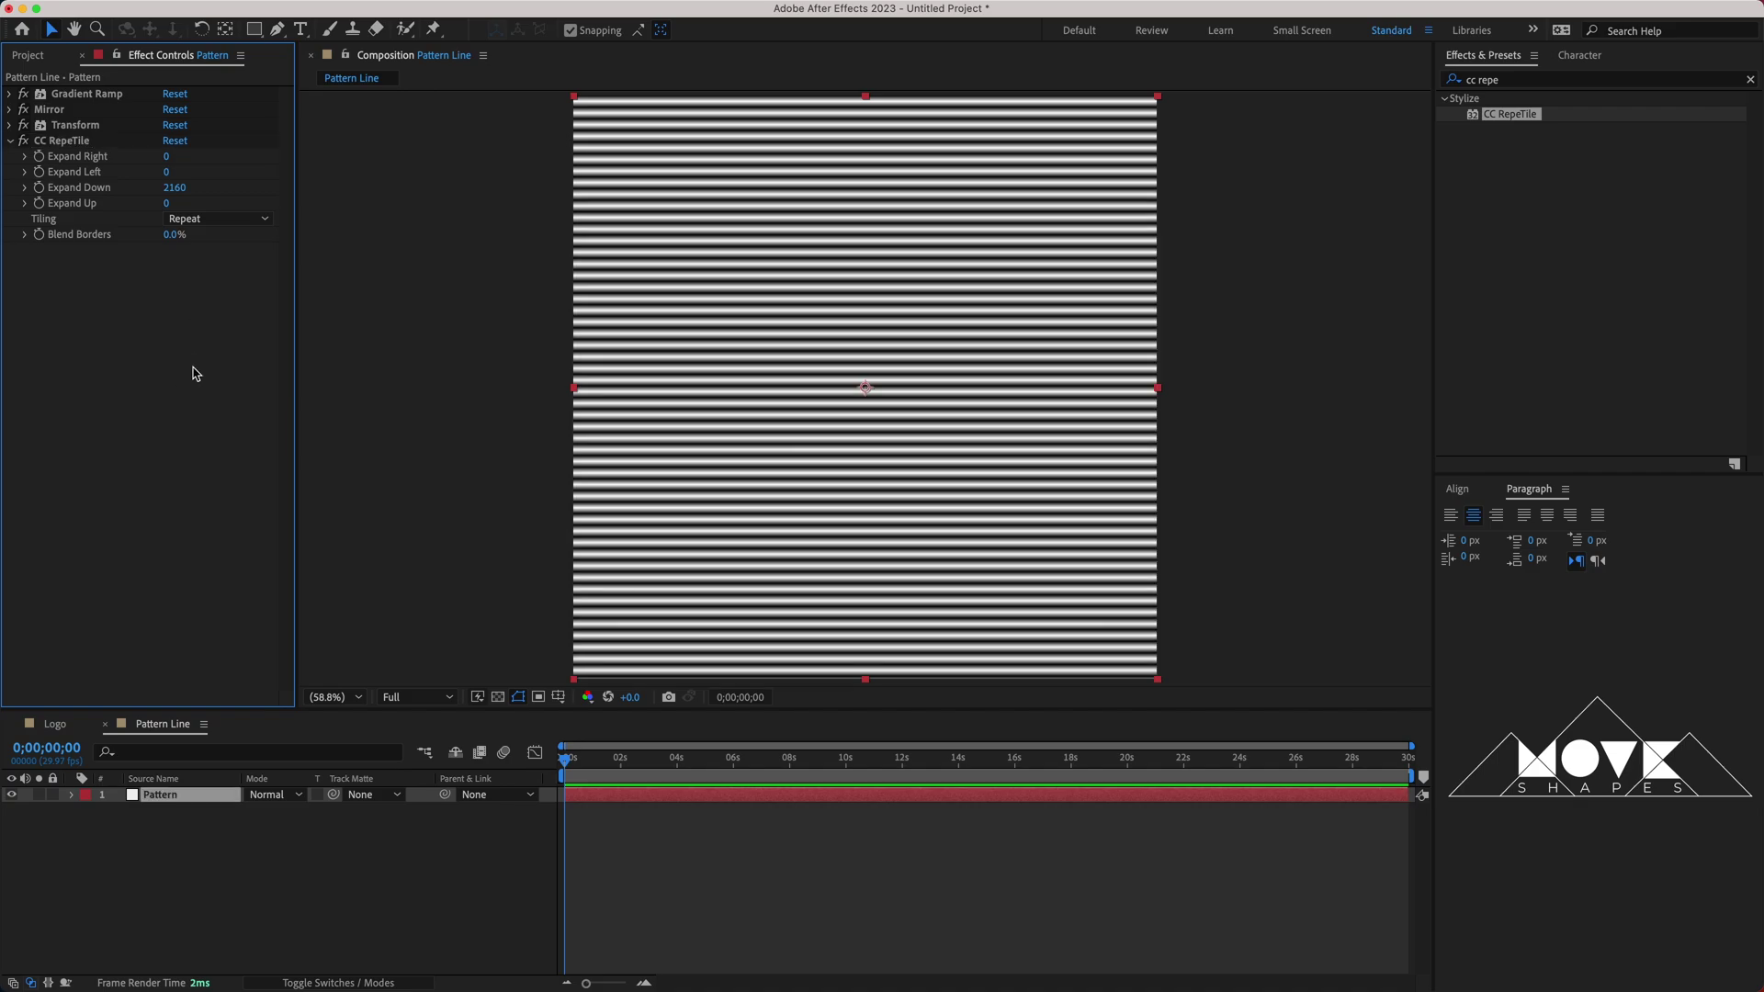
left_click(10, 143)
left_click(362, 307)
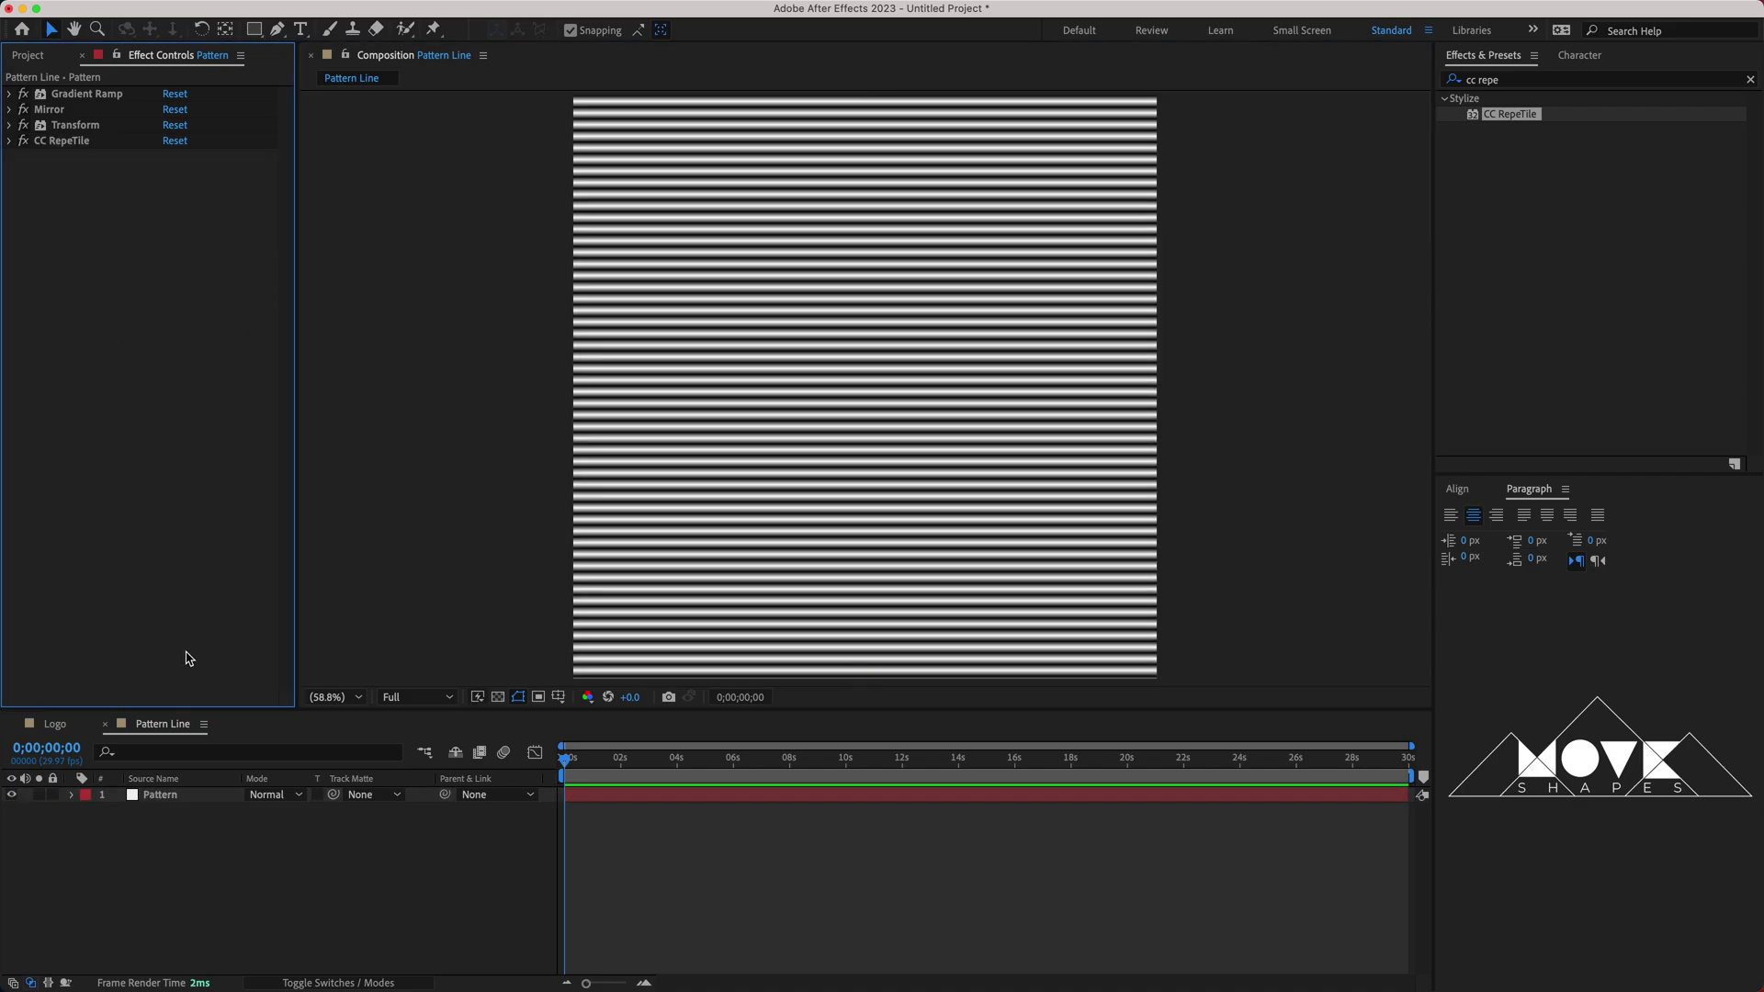
Add the Logo composition to the Pattern Line composition as a layer above Pattern.
left_click(257, 859)
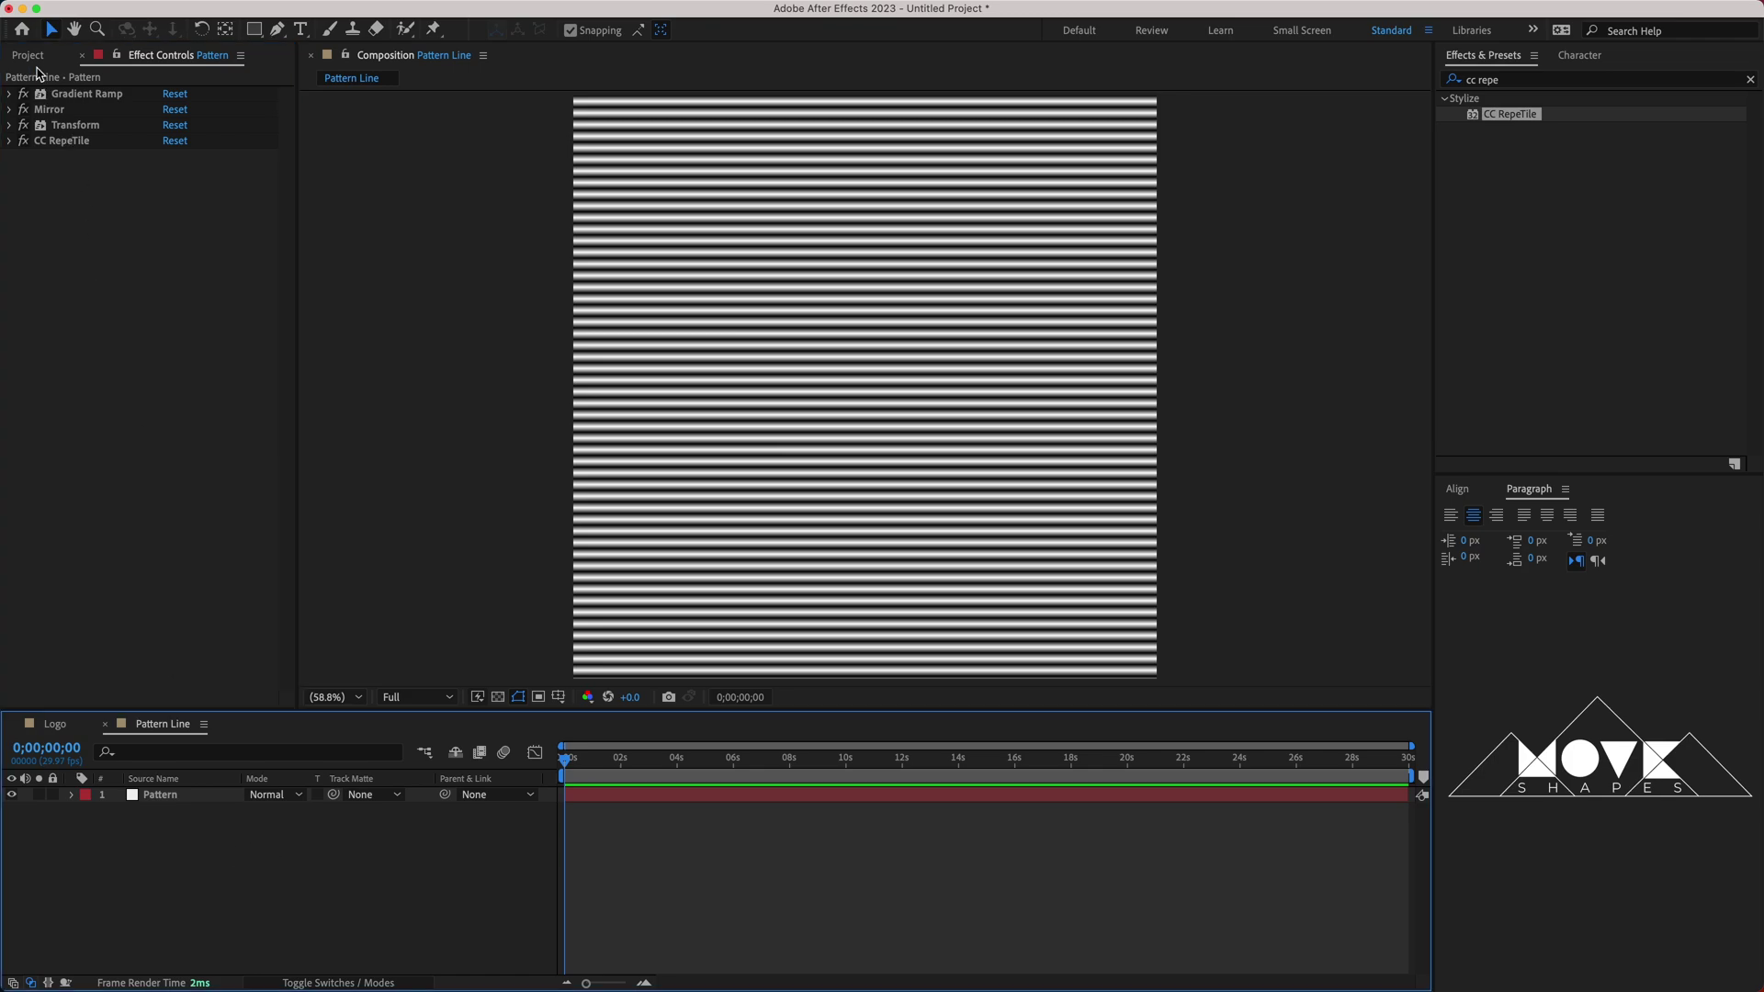
left_click(30, 57)
left_click(62, 241)
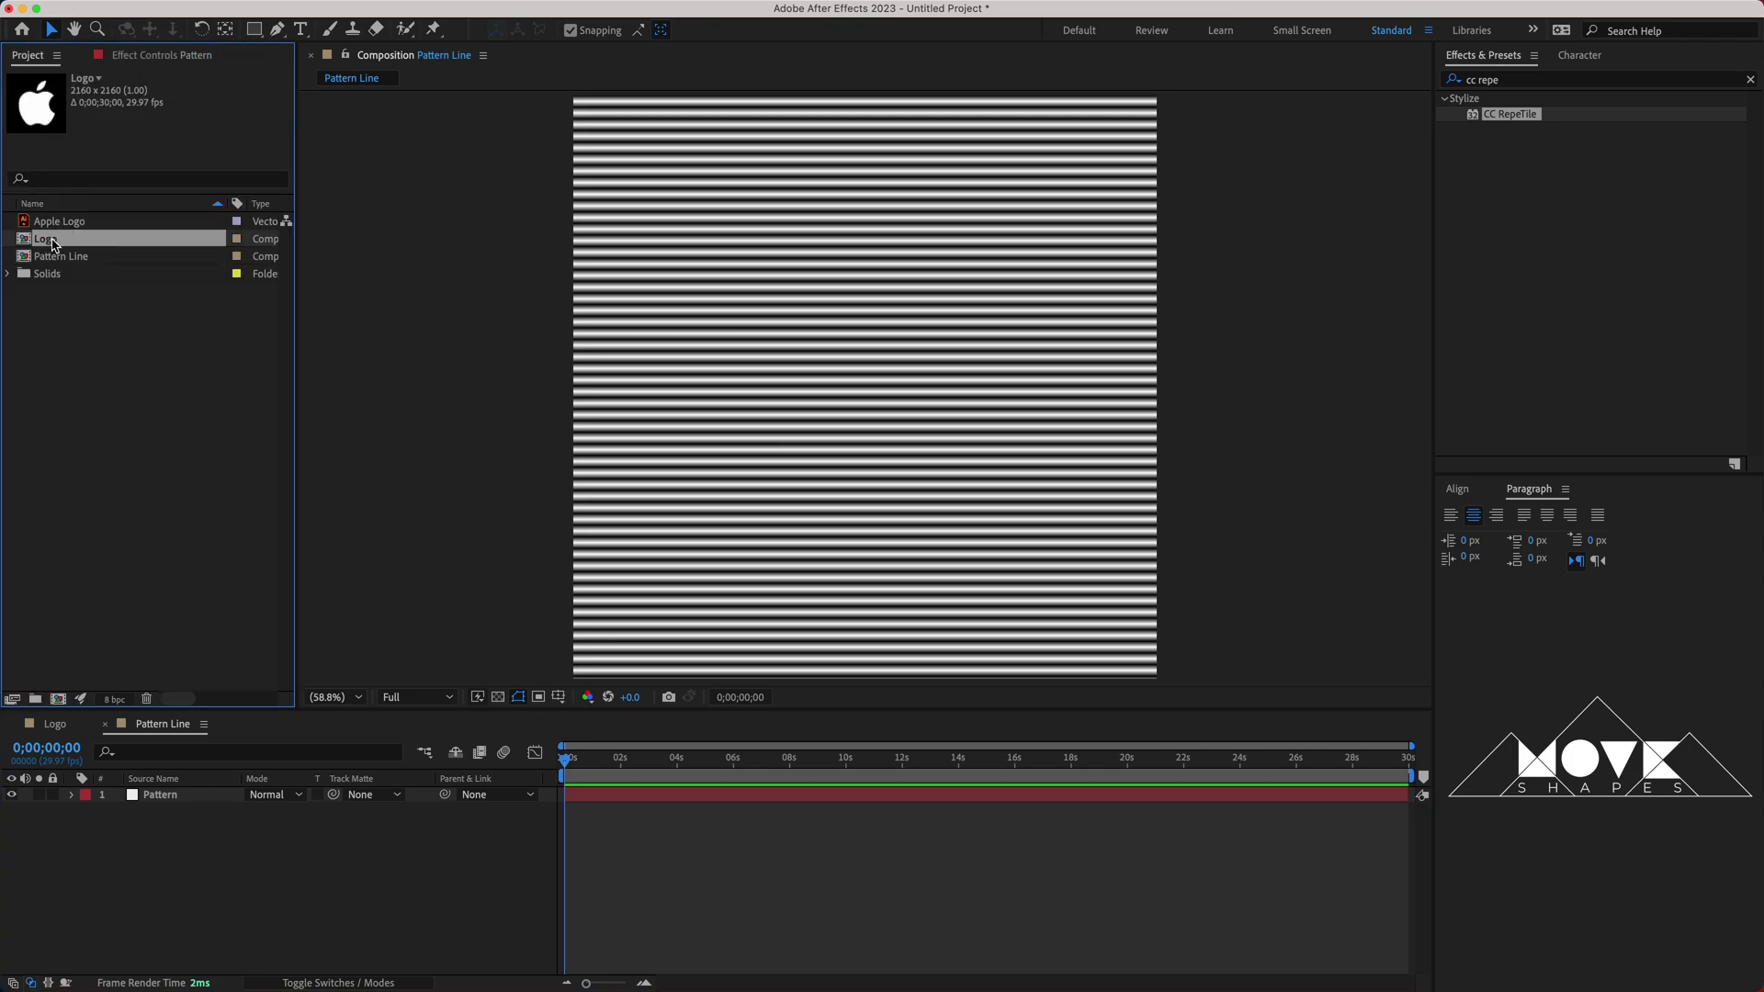
left_click_drag(52, 243, 140, 801)
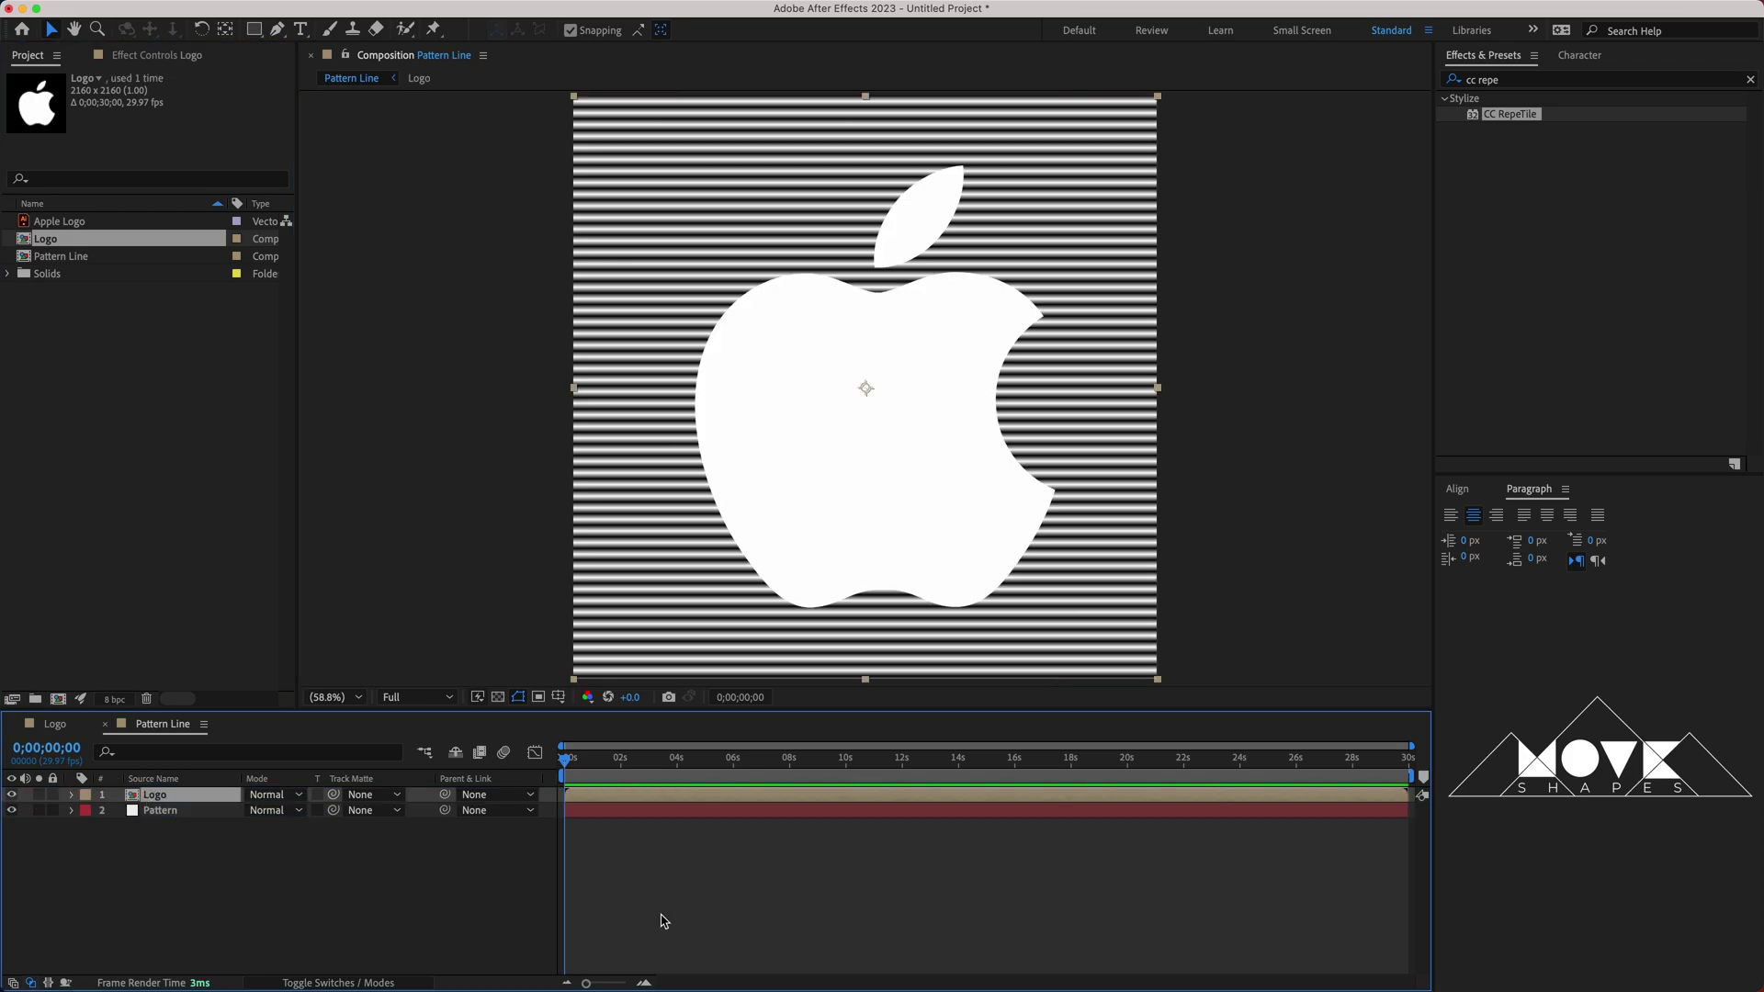
left_click(768, 922)
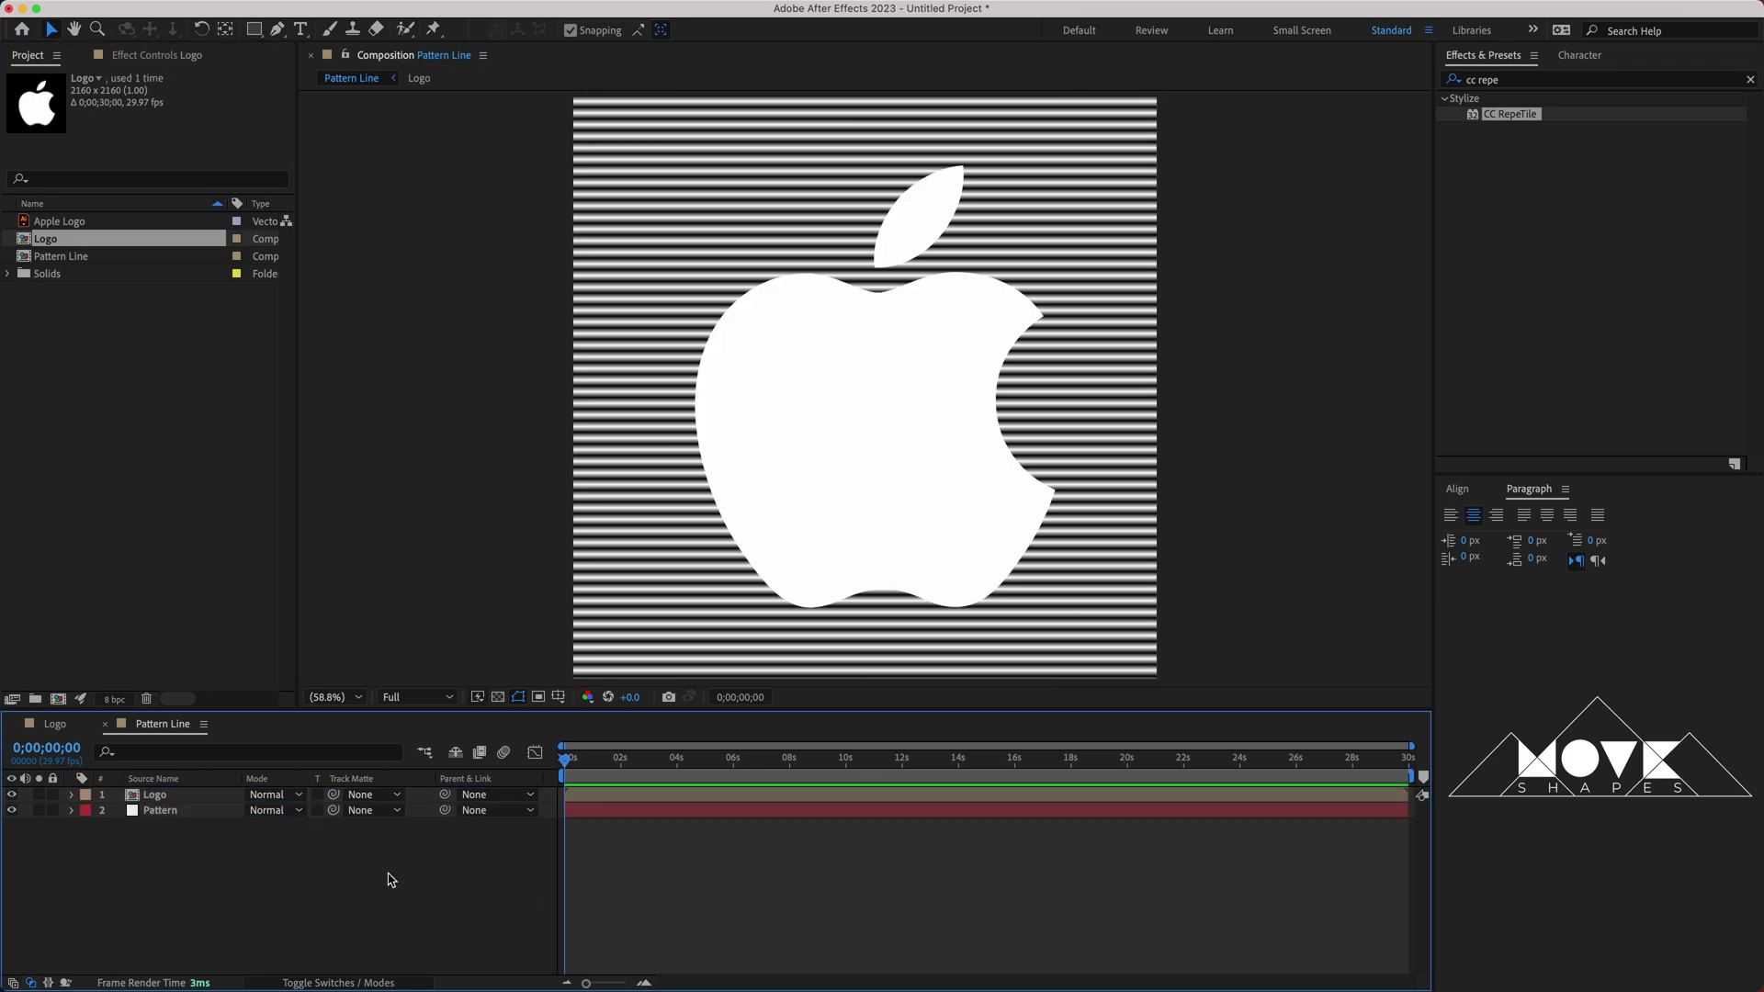
Set the Logo layer's Opacity to 70% and collapse its properties.
left_click(162, 802)
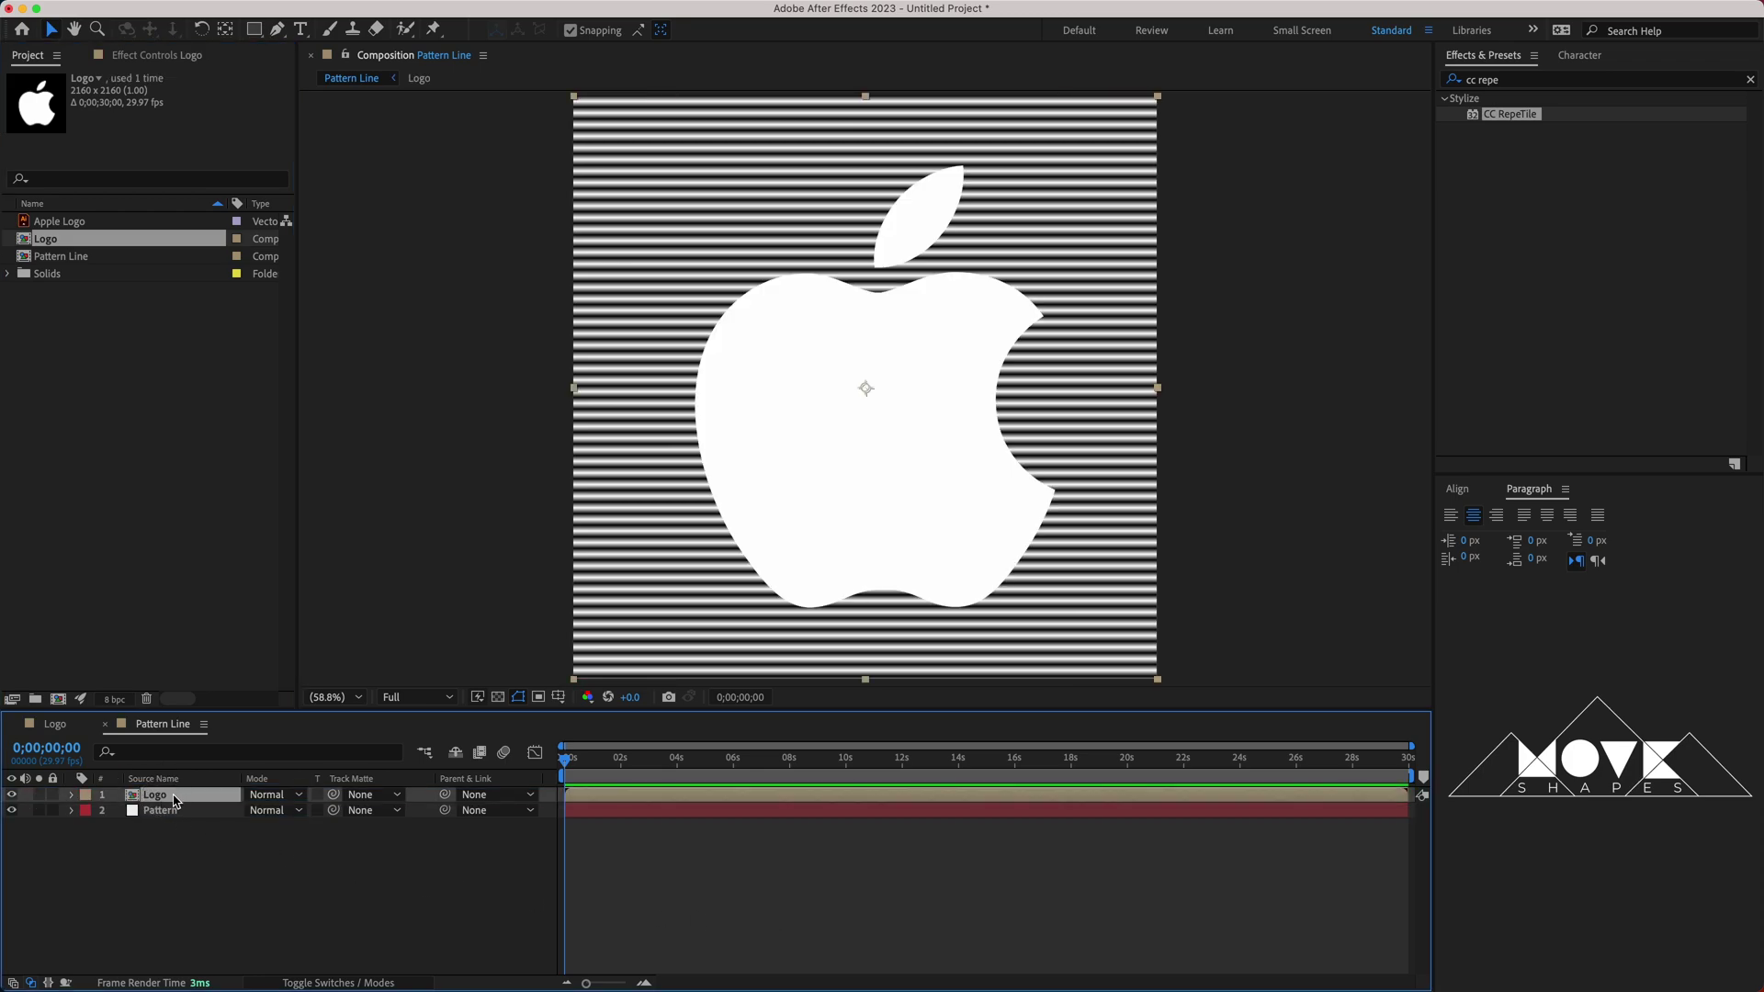
left_click(73, 795)
left_click(88, 811)
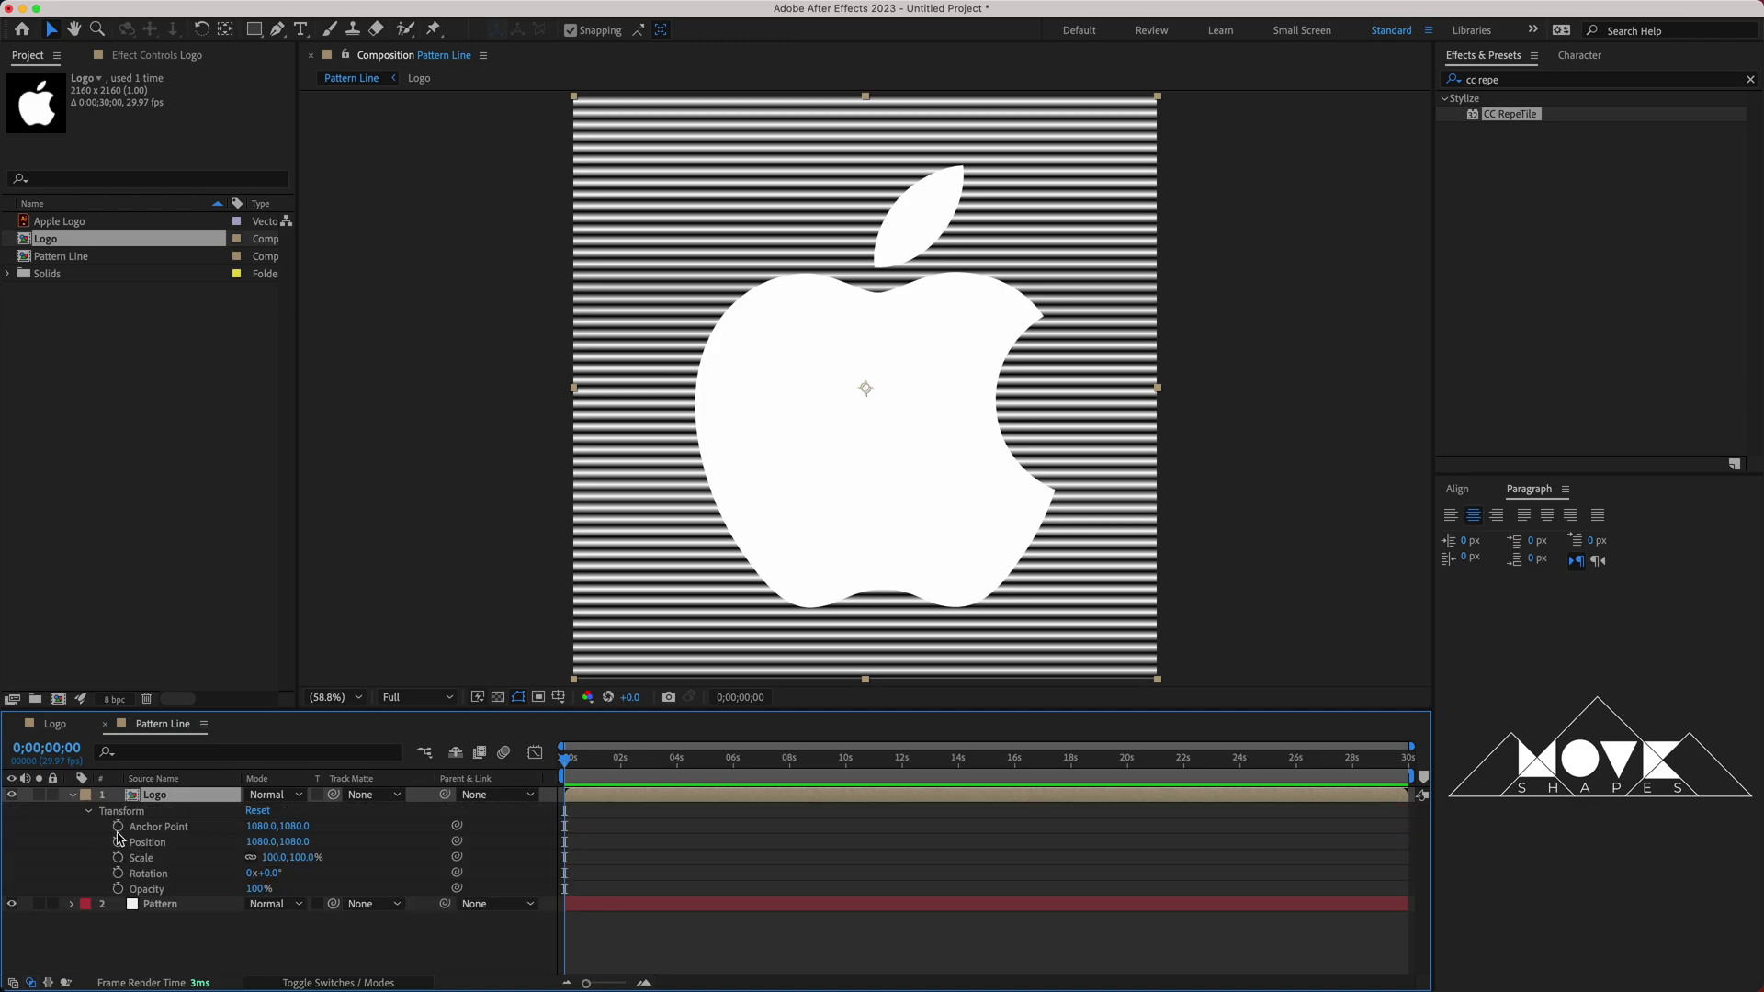
left_click(259, 889)
type("70")
key("Return")
left_click(332, 956)
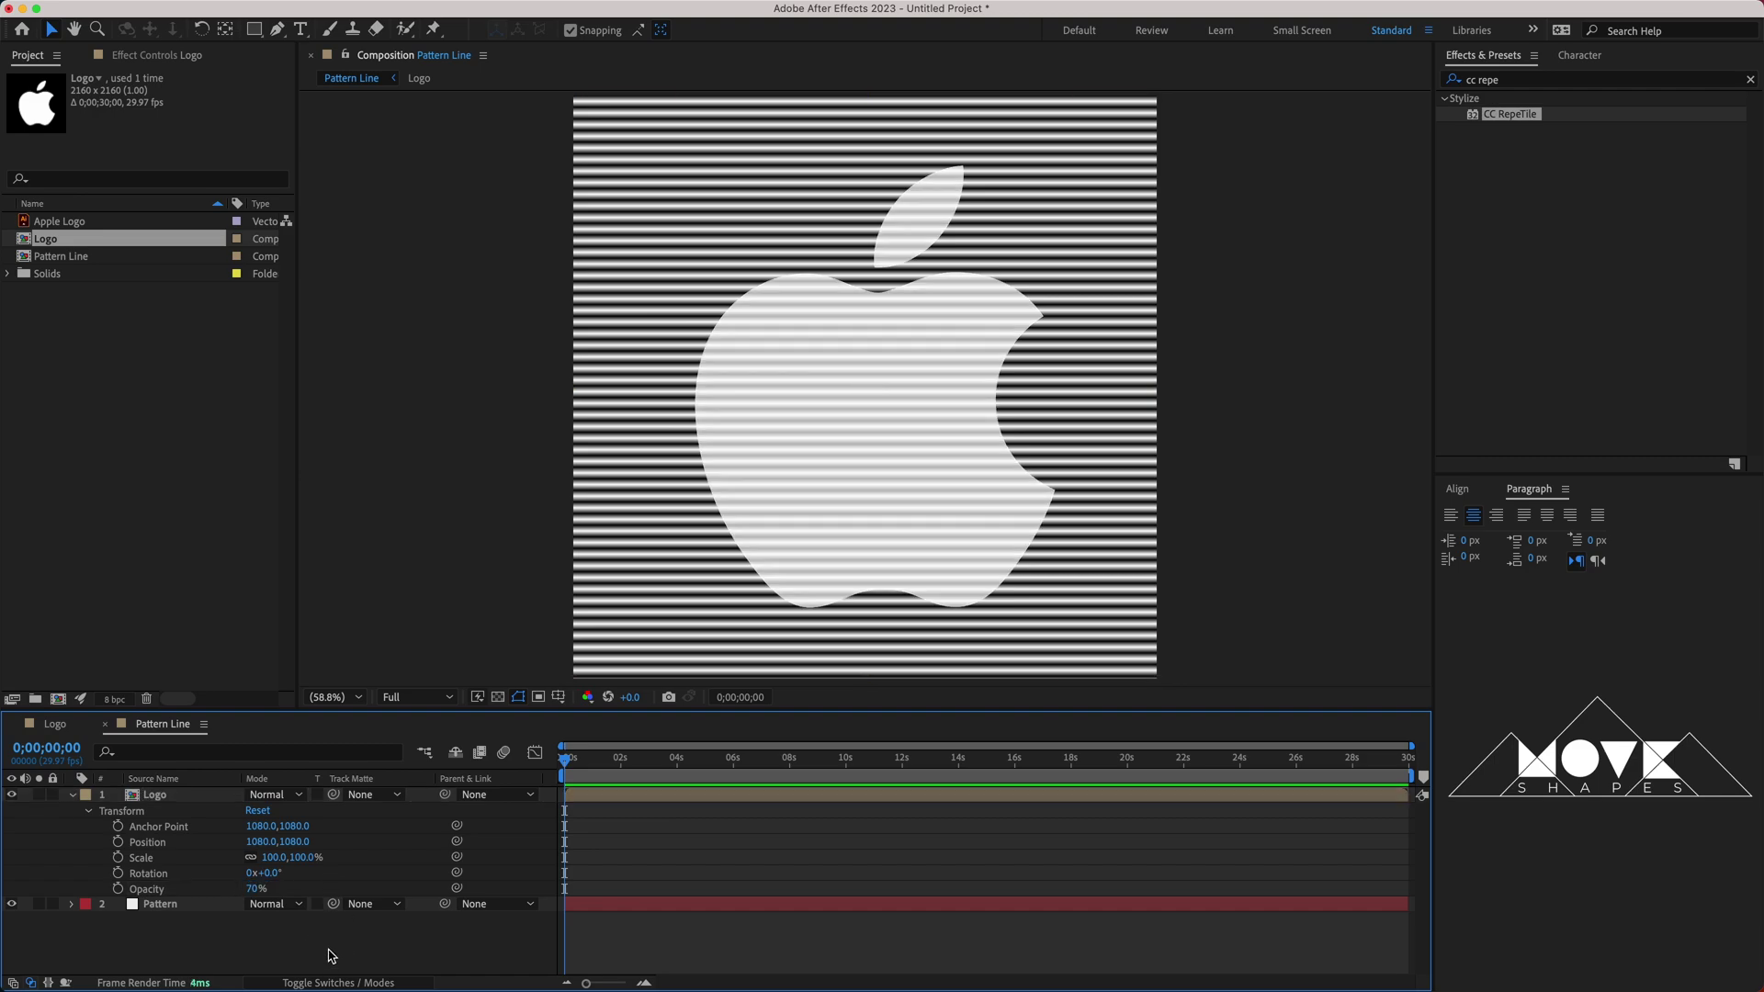
left_click(72, 795)
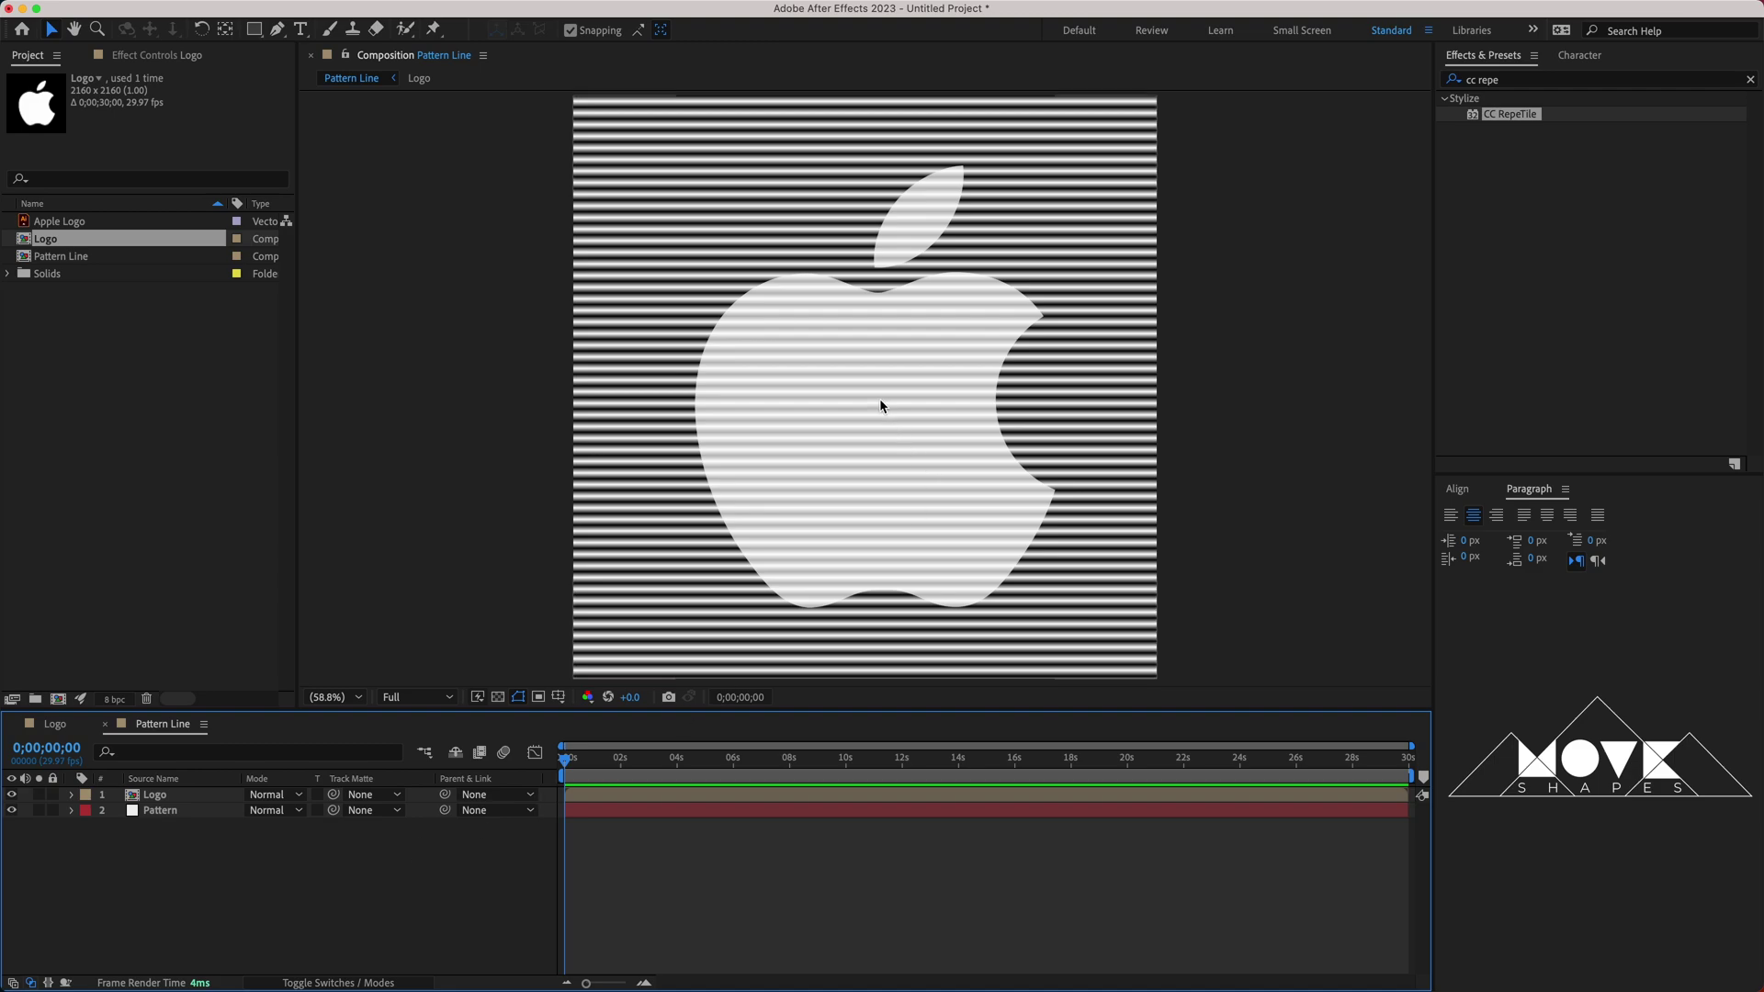
Set the Pattern layer's blending mode to Screen.
scroll(918, 400, "up", 1)
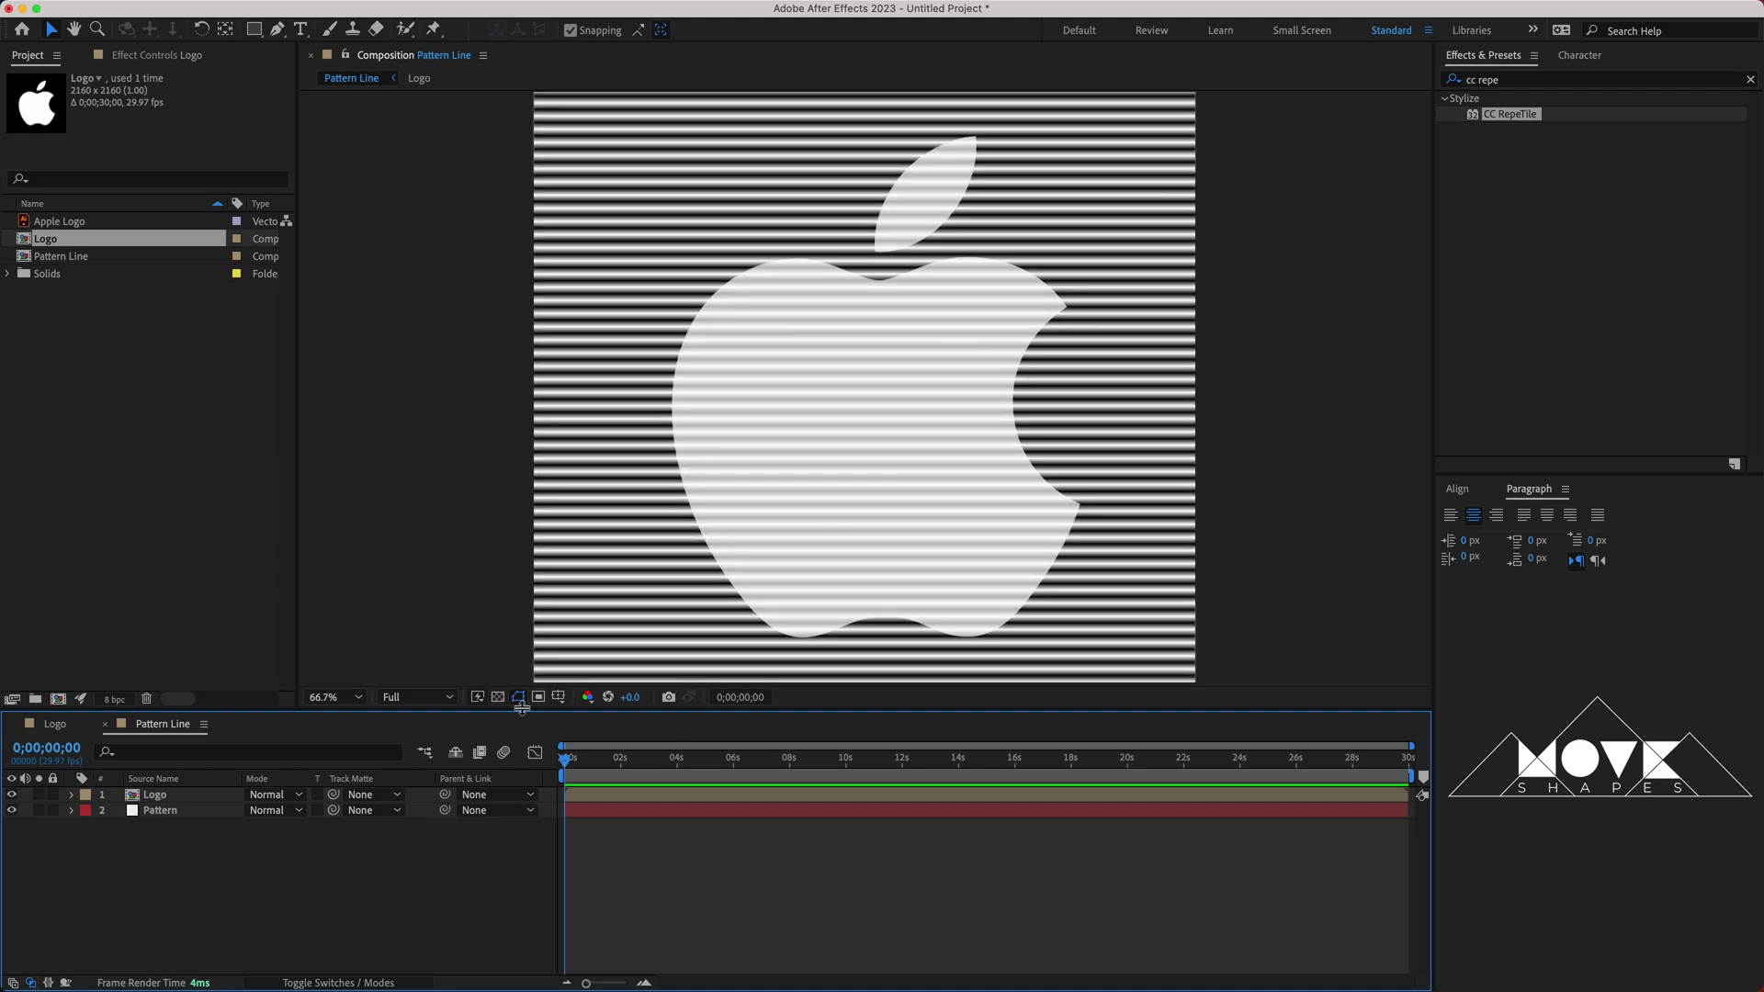
left_click(162, 813)
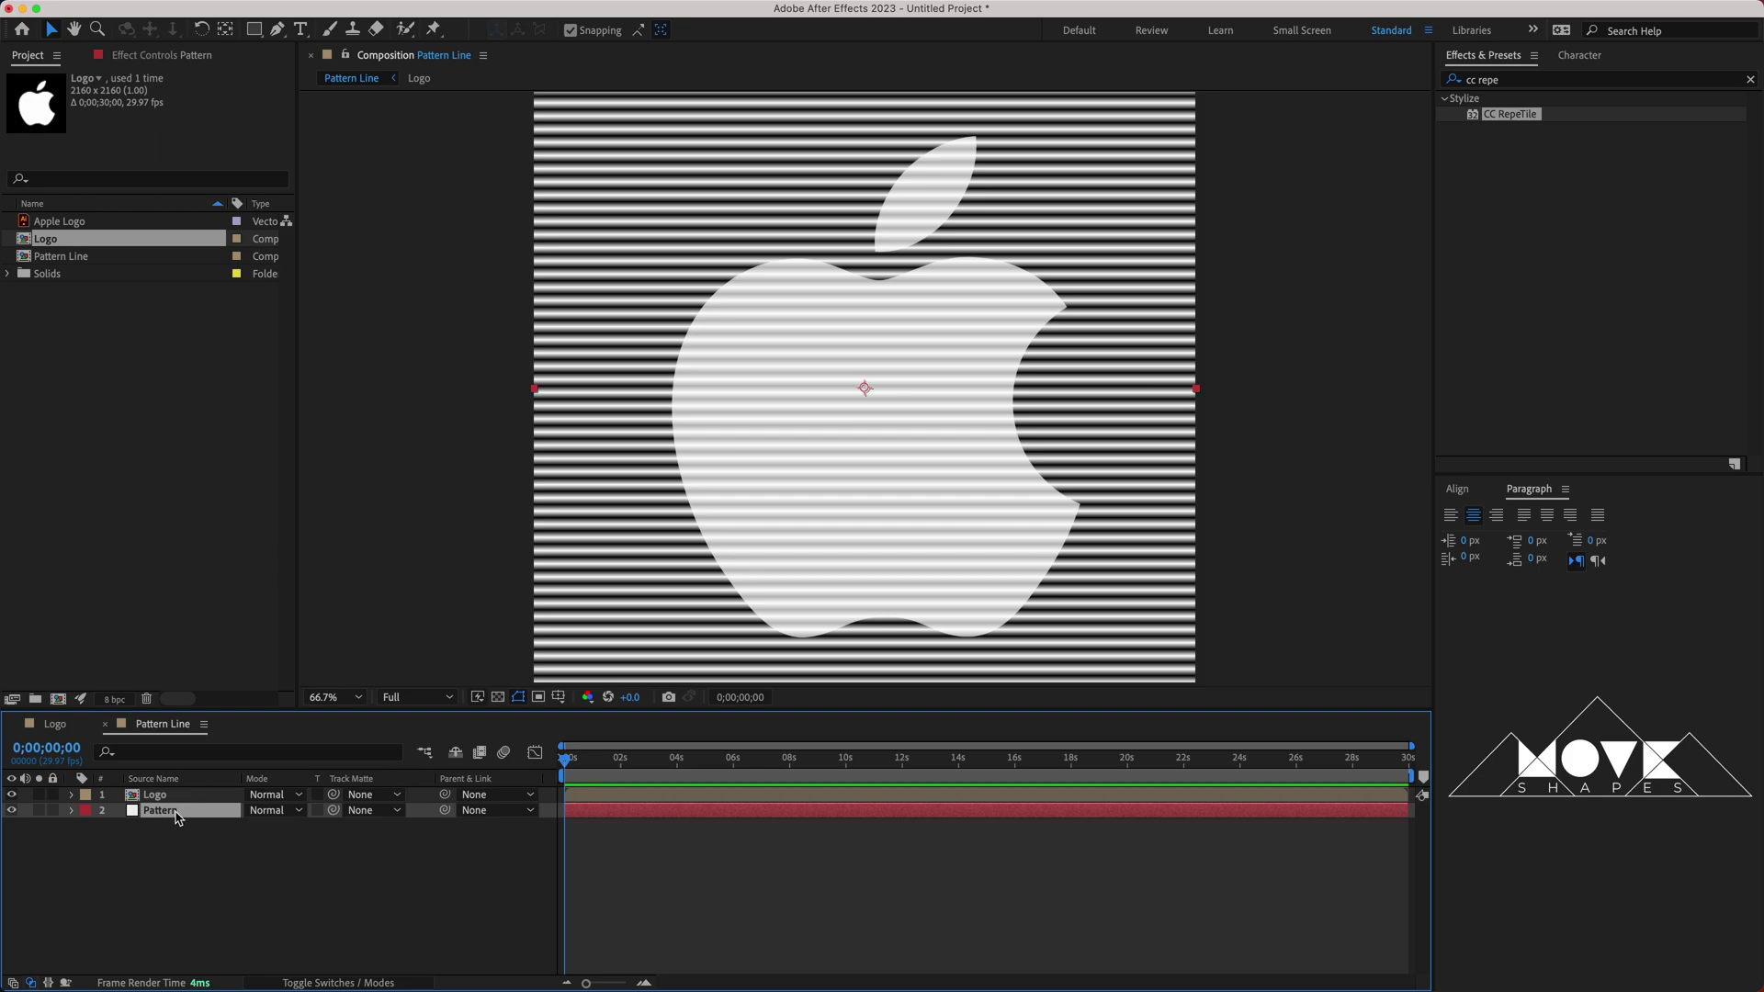
left_click(274, 811)
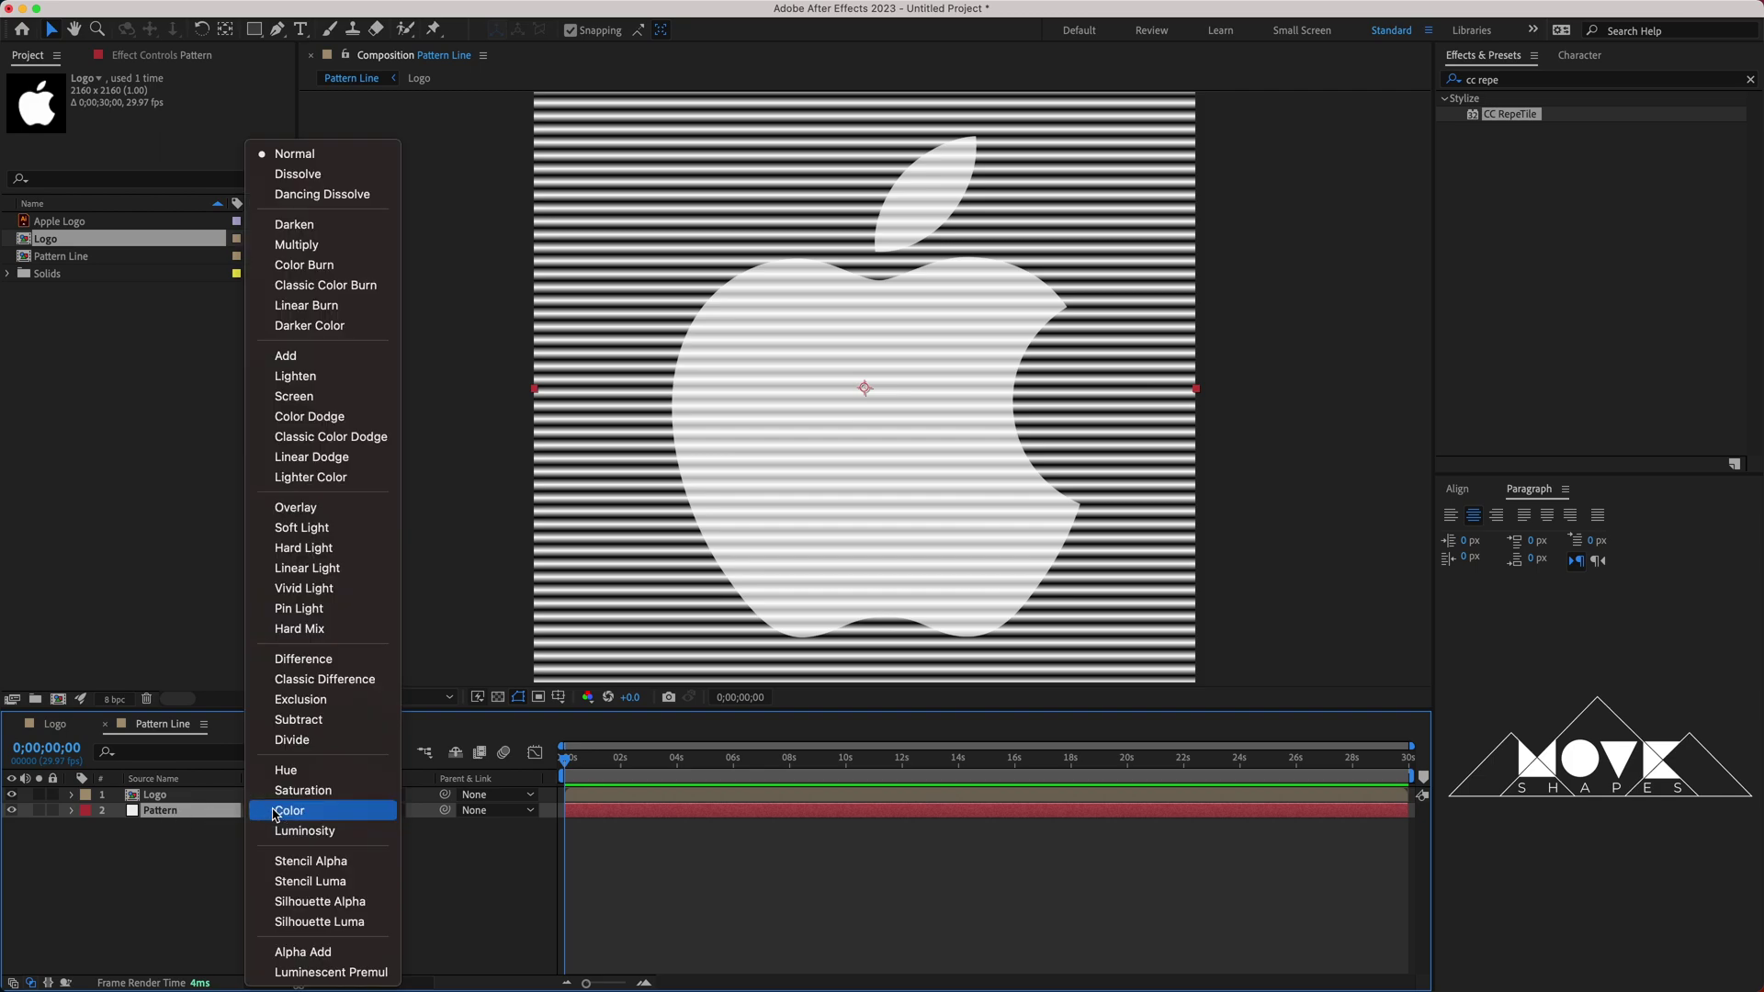
left_click(305, 402)
left_click(753, 882)
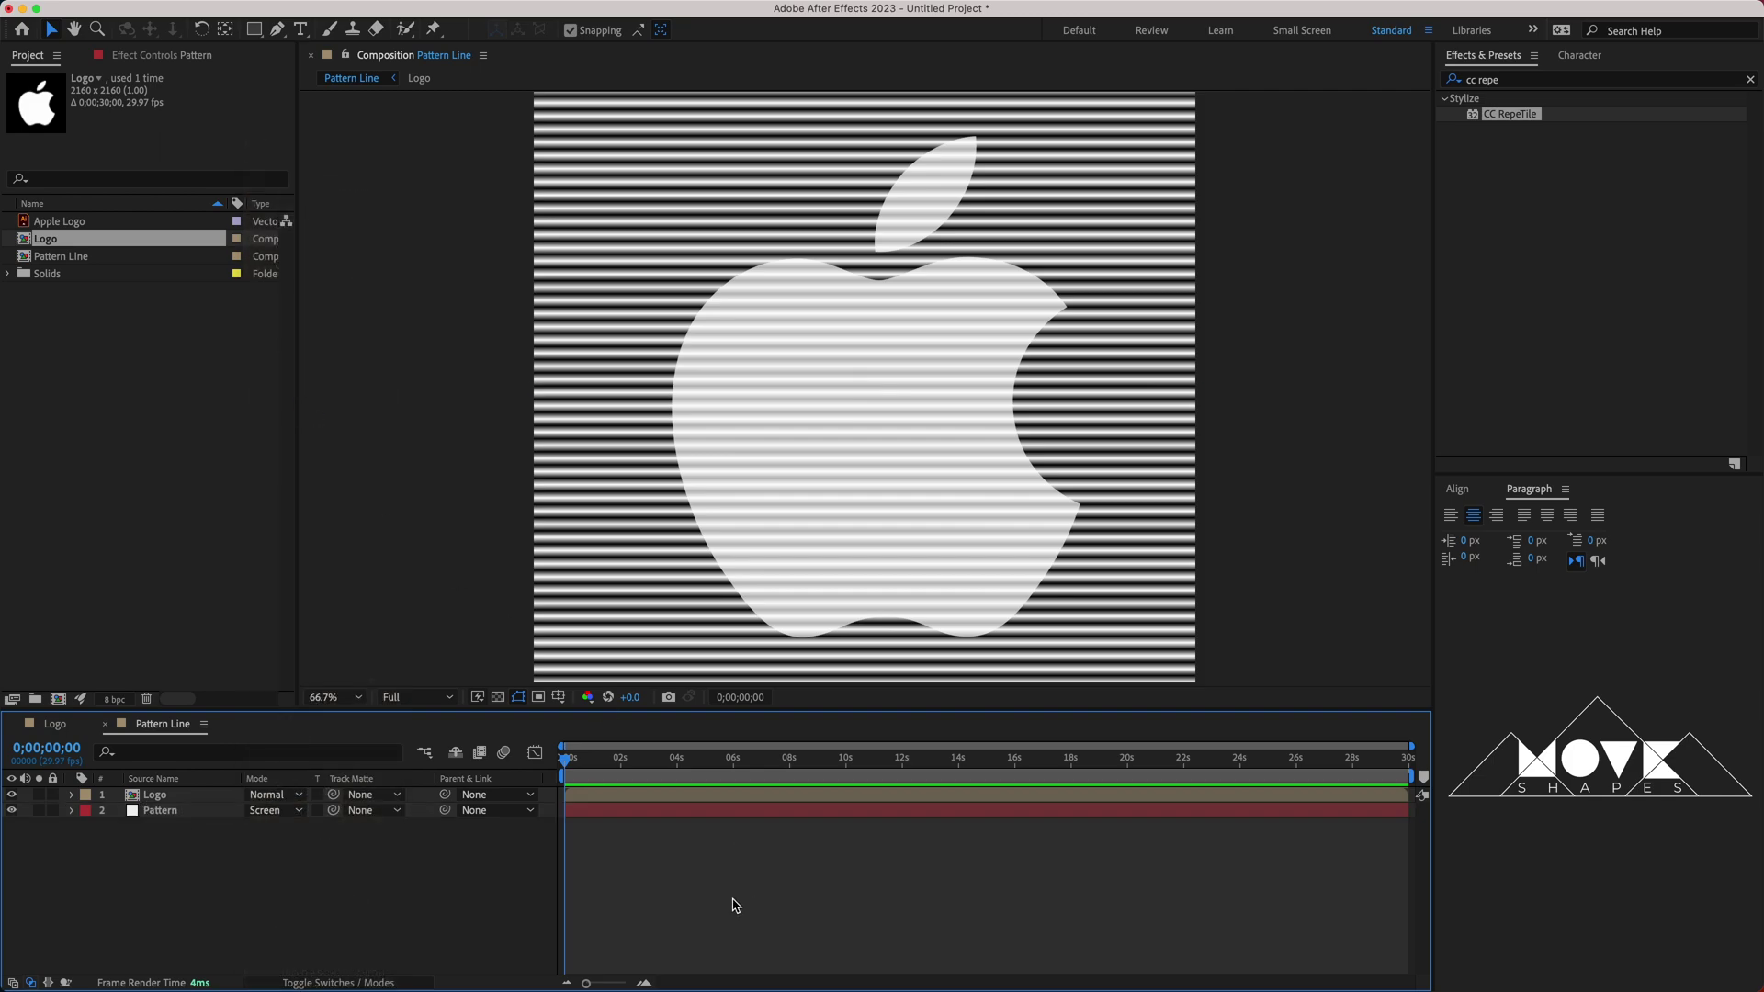
Create a new adjustment layer above the Logo layer and rename it Contrast.
right_click(387, 474)
mouse_move(430, 487)
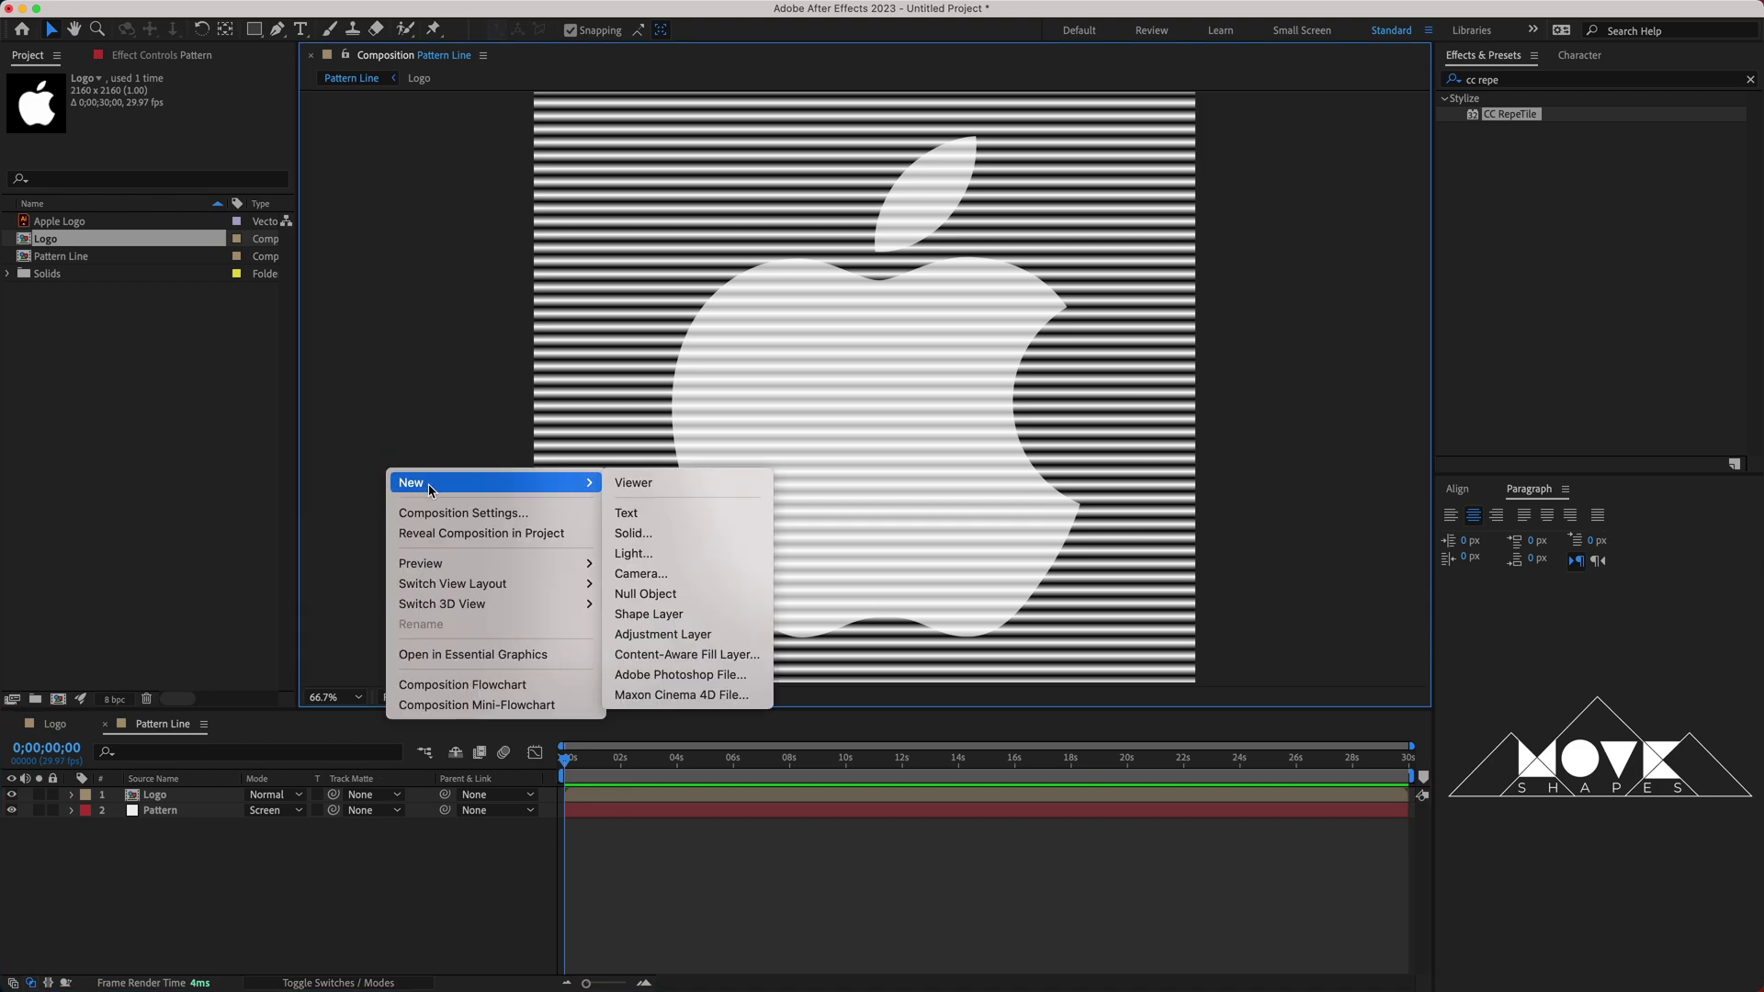
left_click(683, 634)
right_click(225, 795)
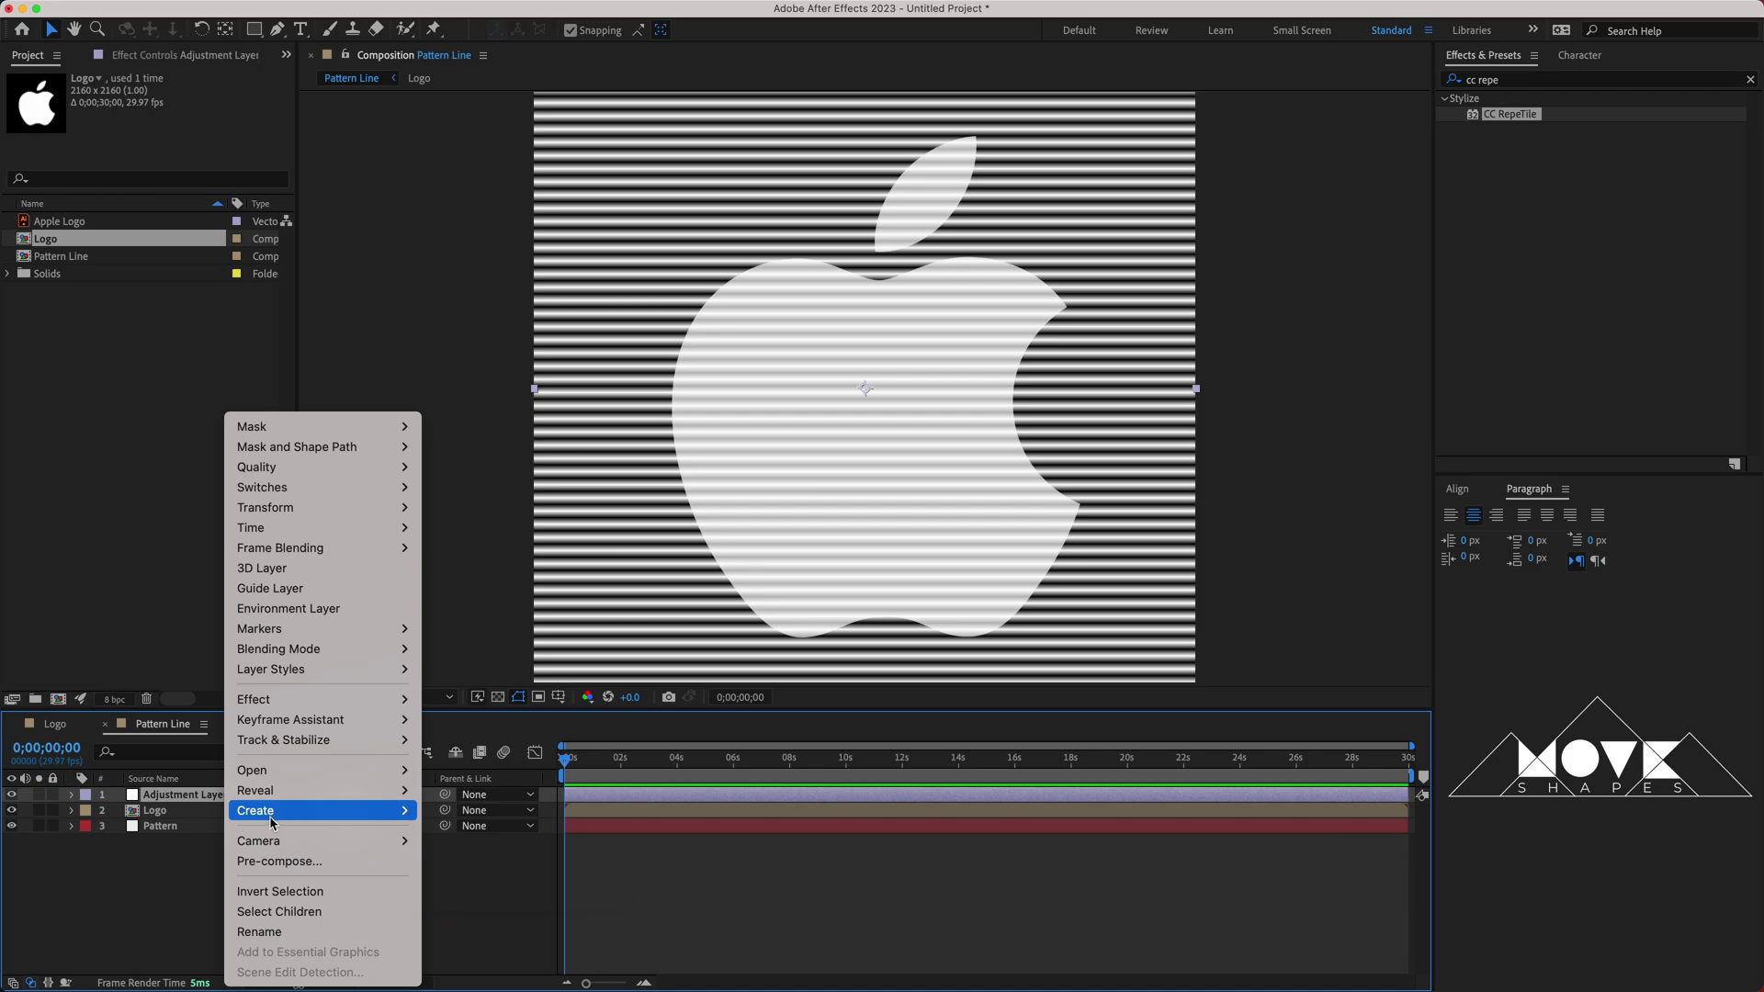
left_click(272, 932)
type("C")
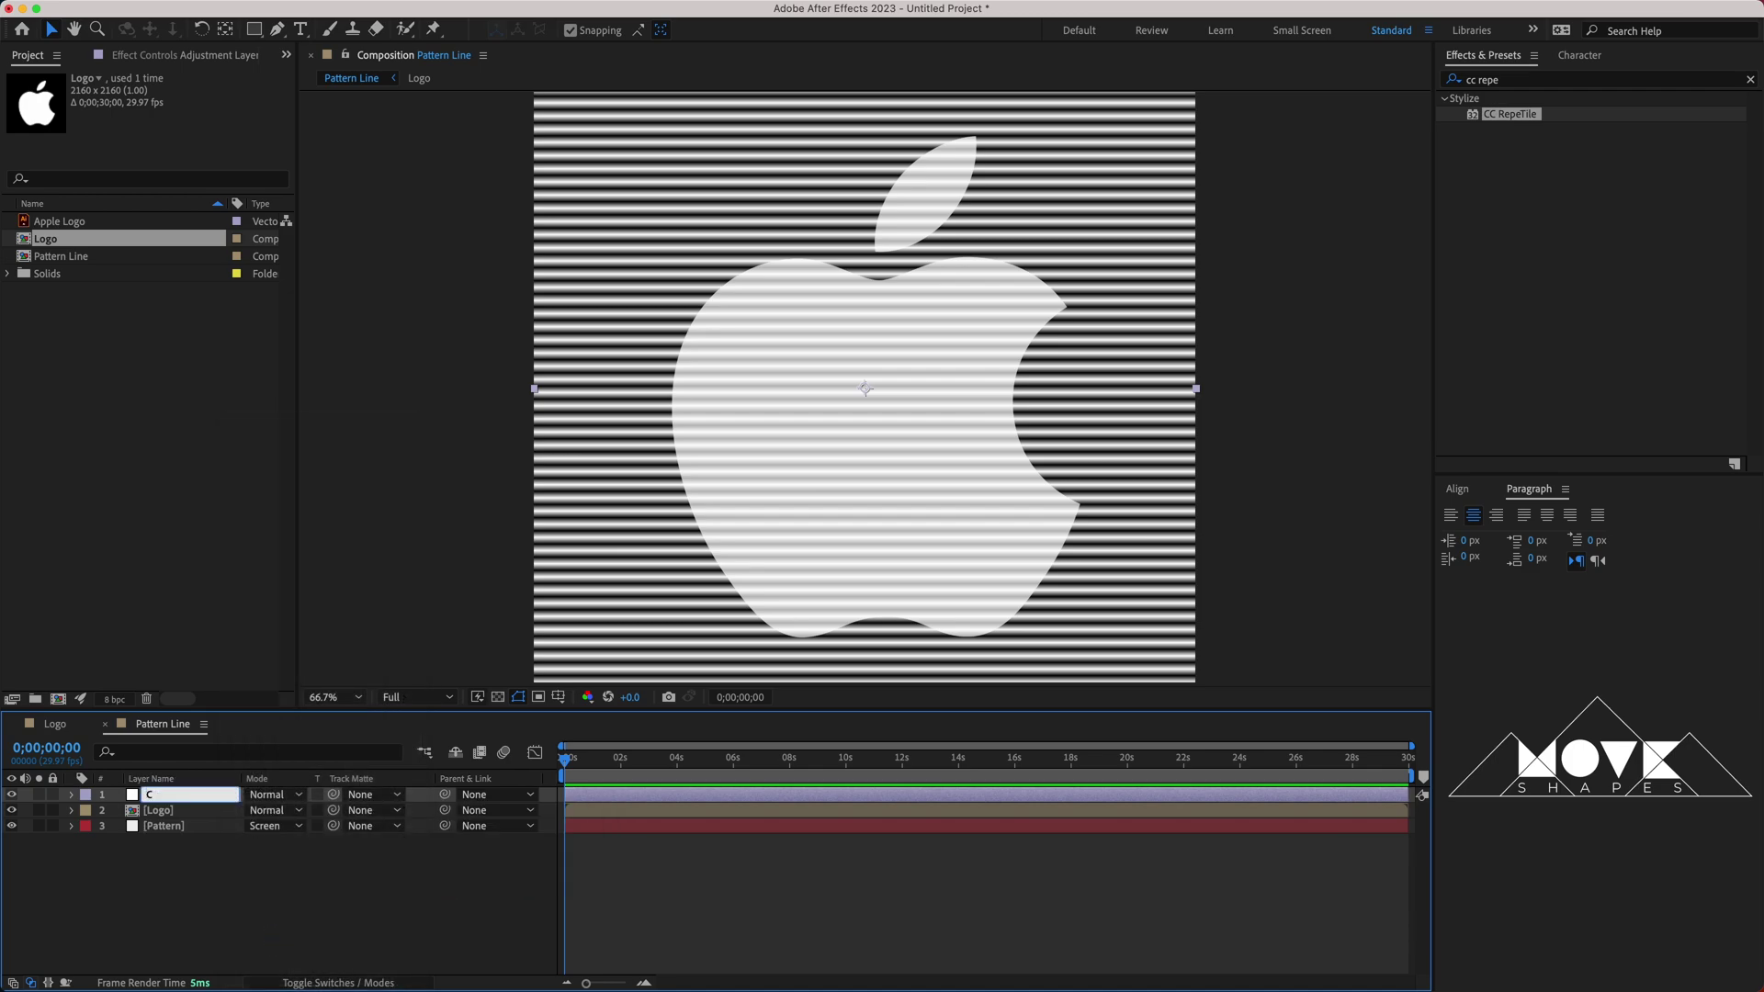
type("ontrast")
key("Return")
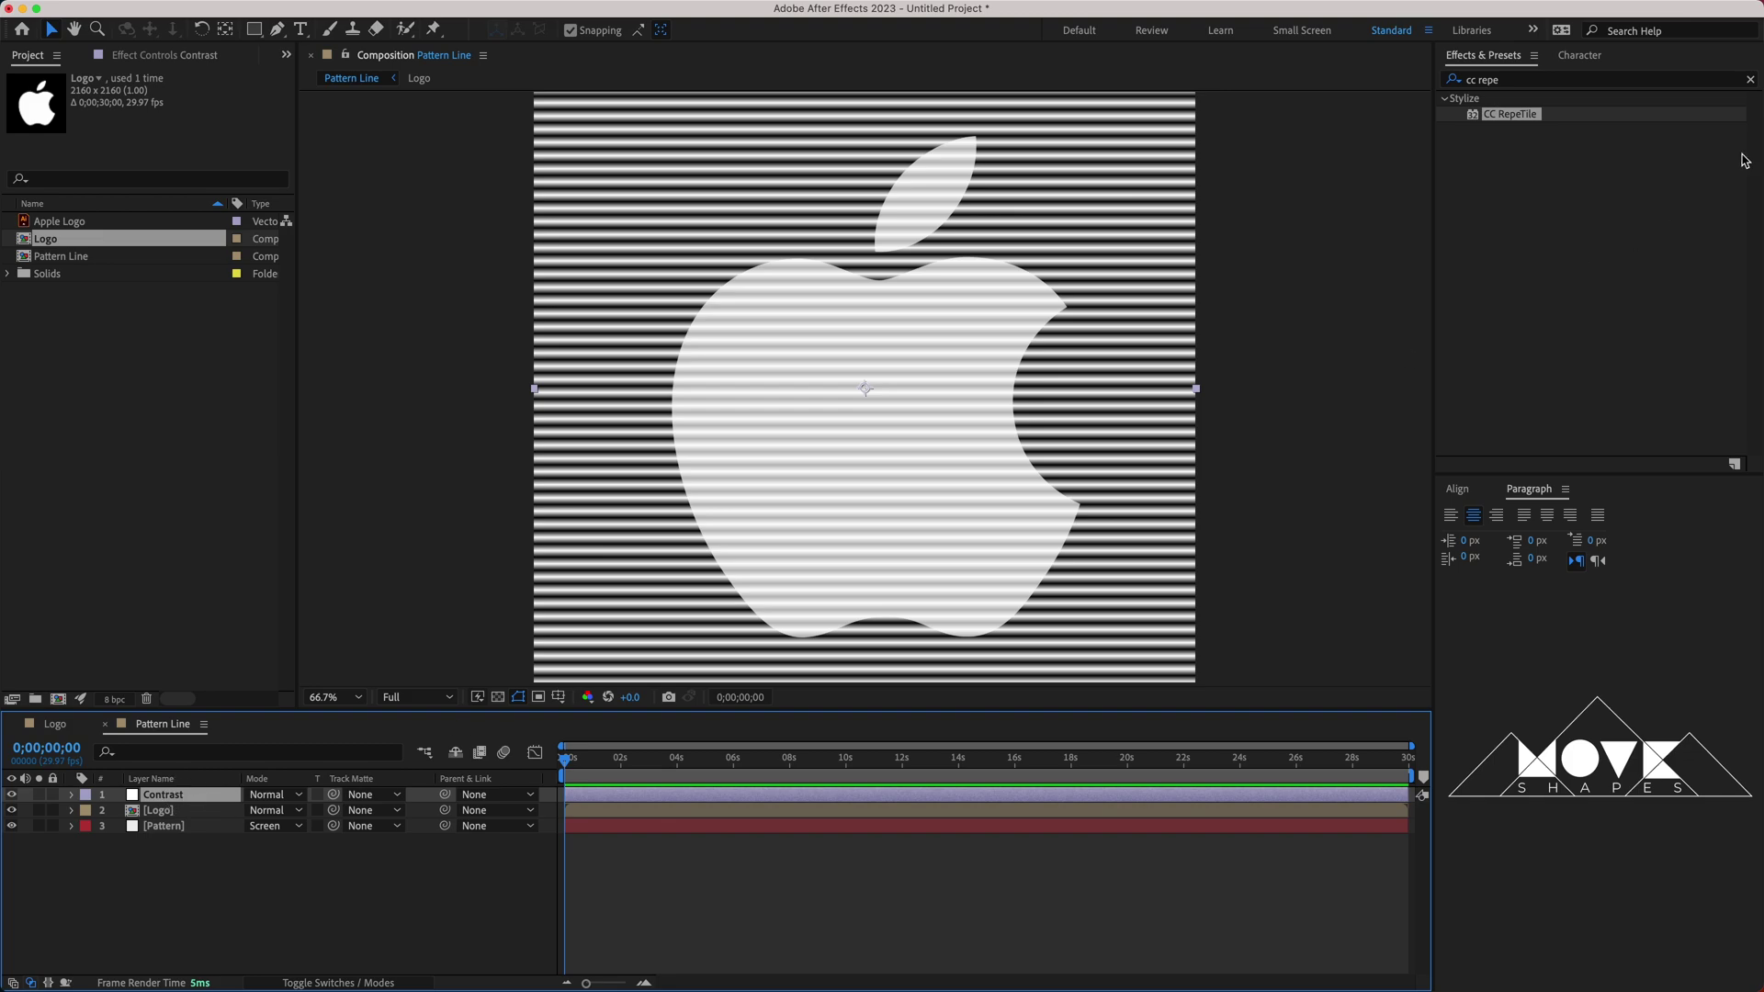
Find the Brightness & Contrast effect and apply it to the Contrast adjustment layer.
left_click(1750, 80)
left_click(1645, 78)
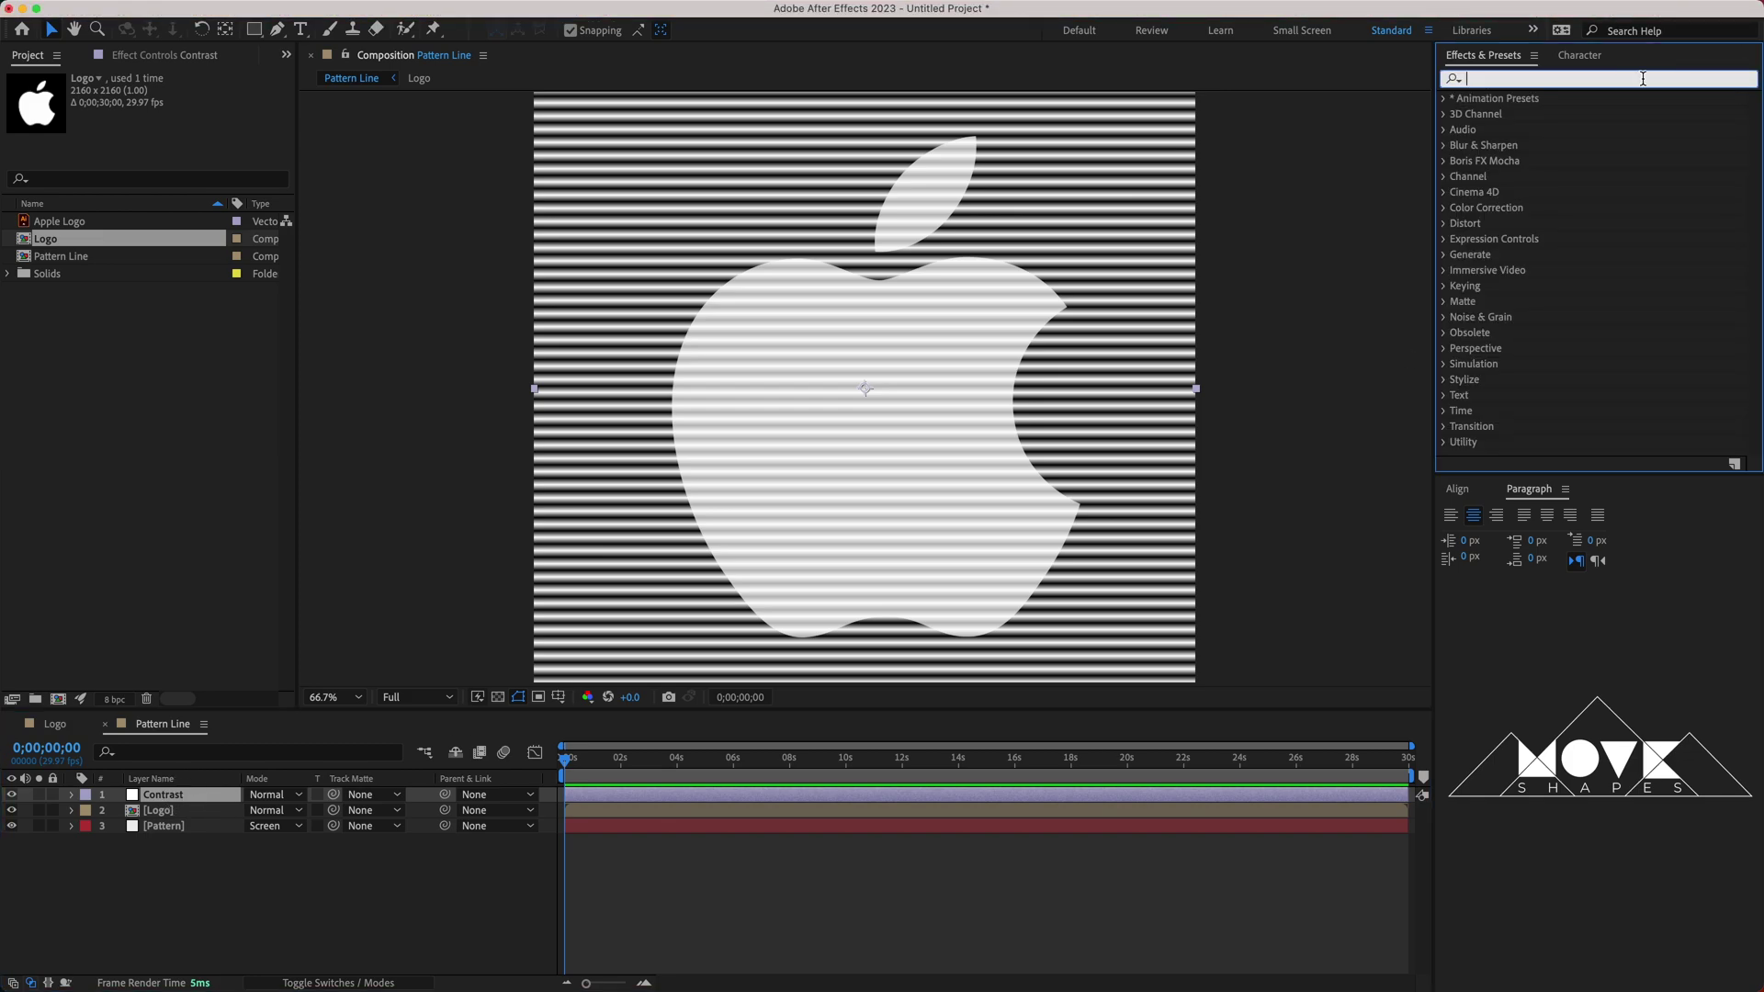
type("brig")
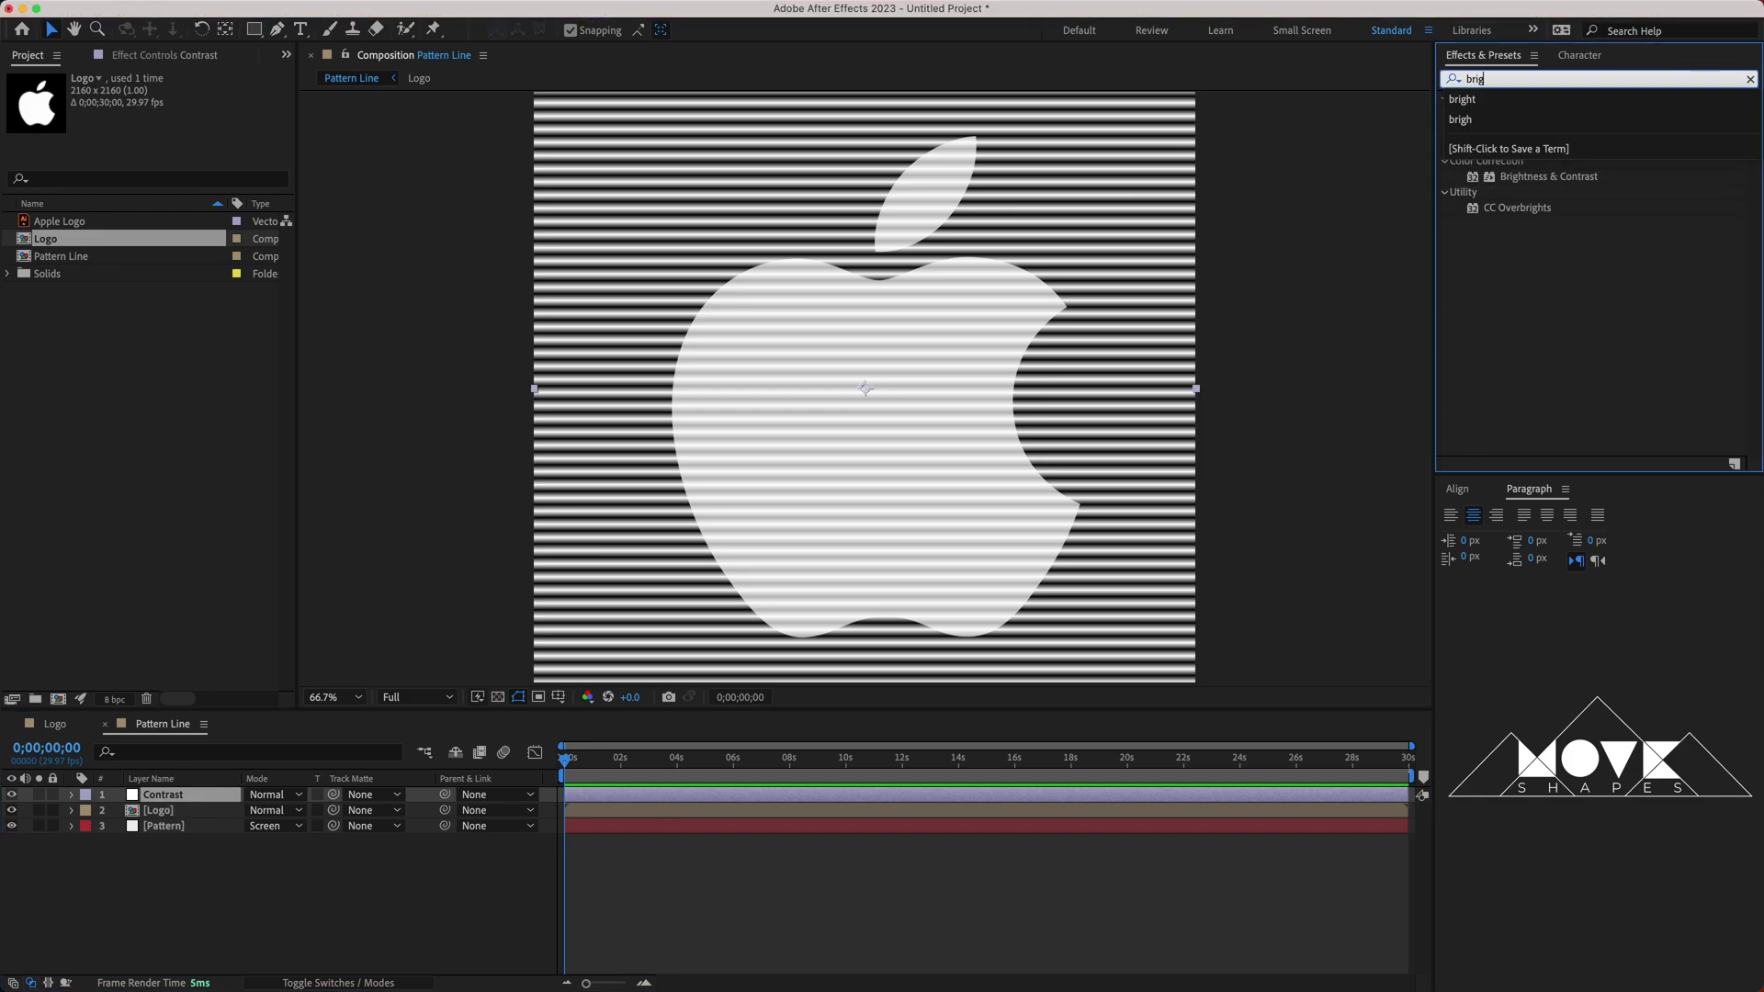
left_click(1549, 182)
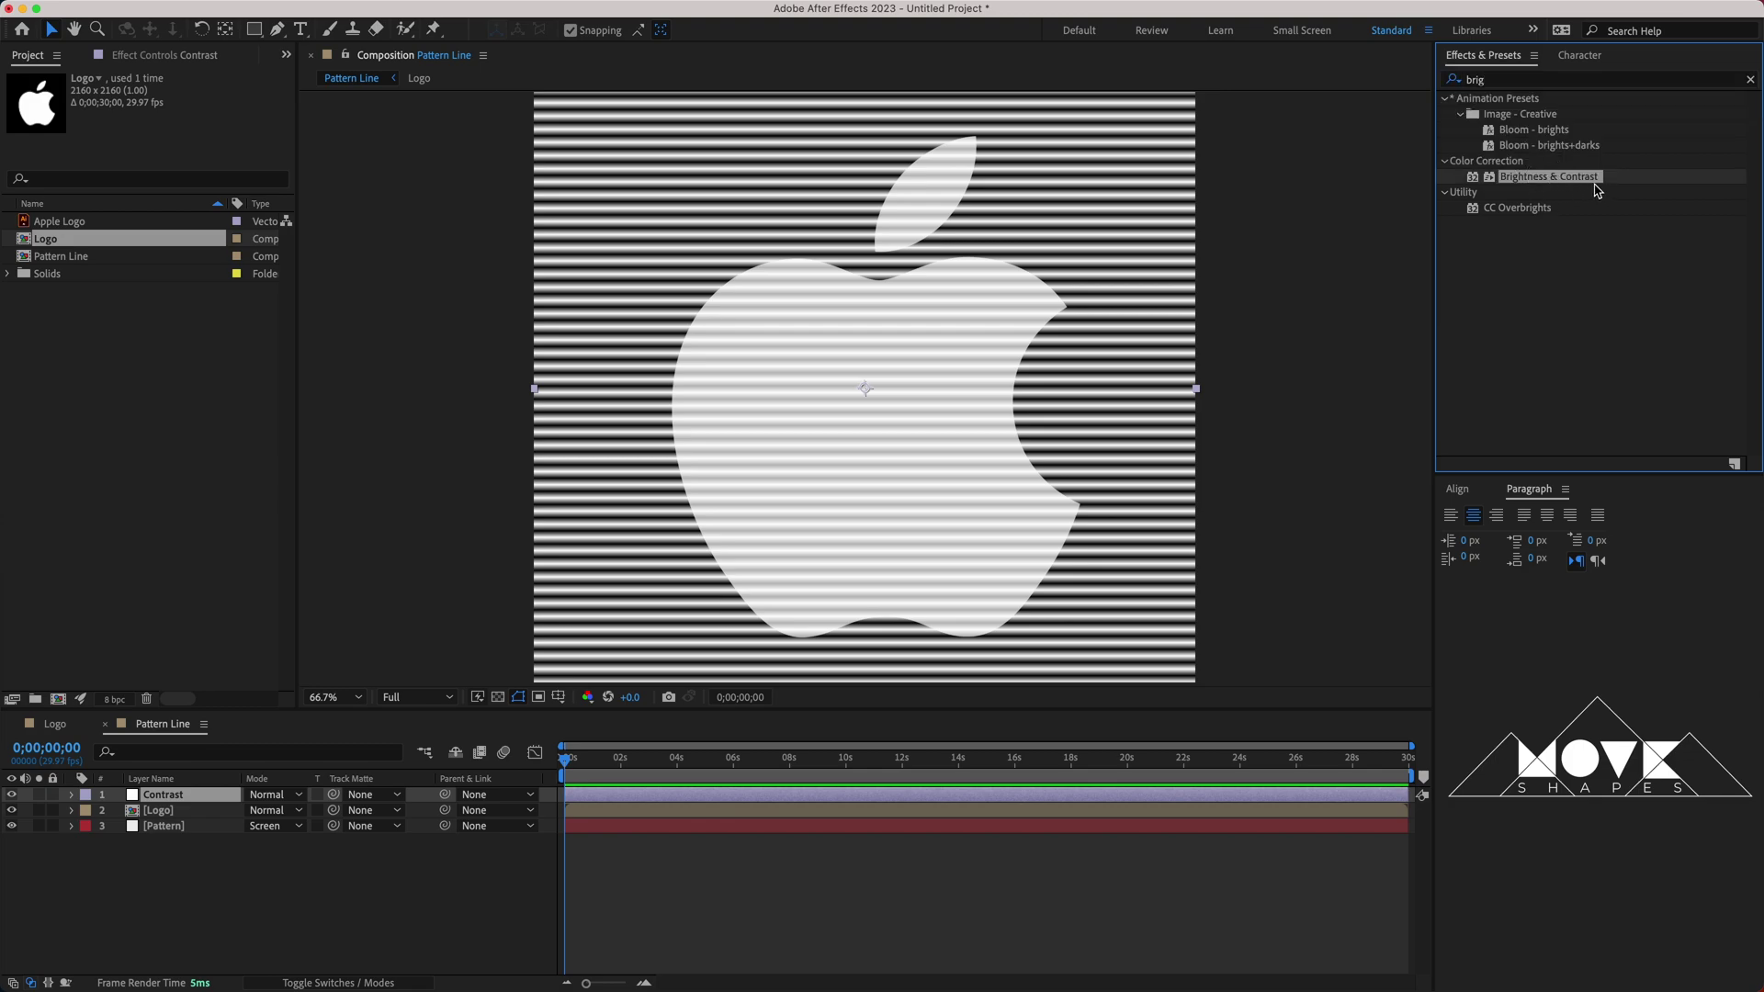
left_click_drag(1588, 184, 182, 799)
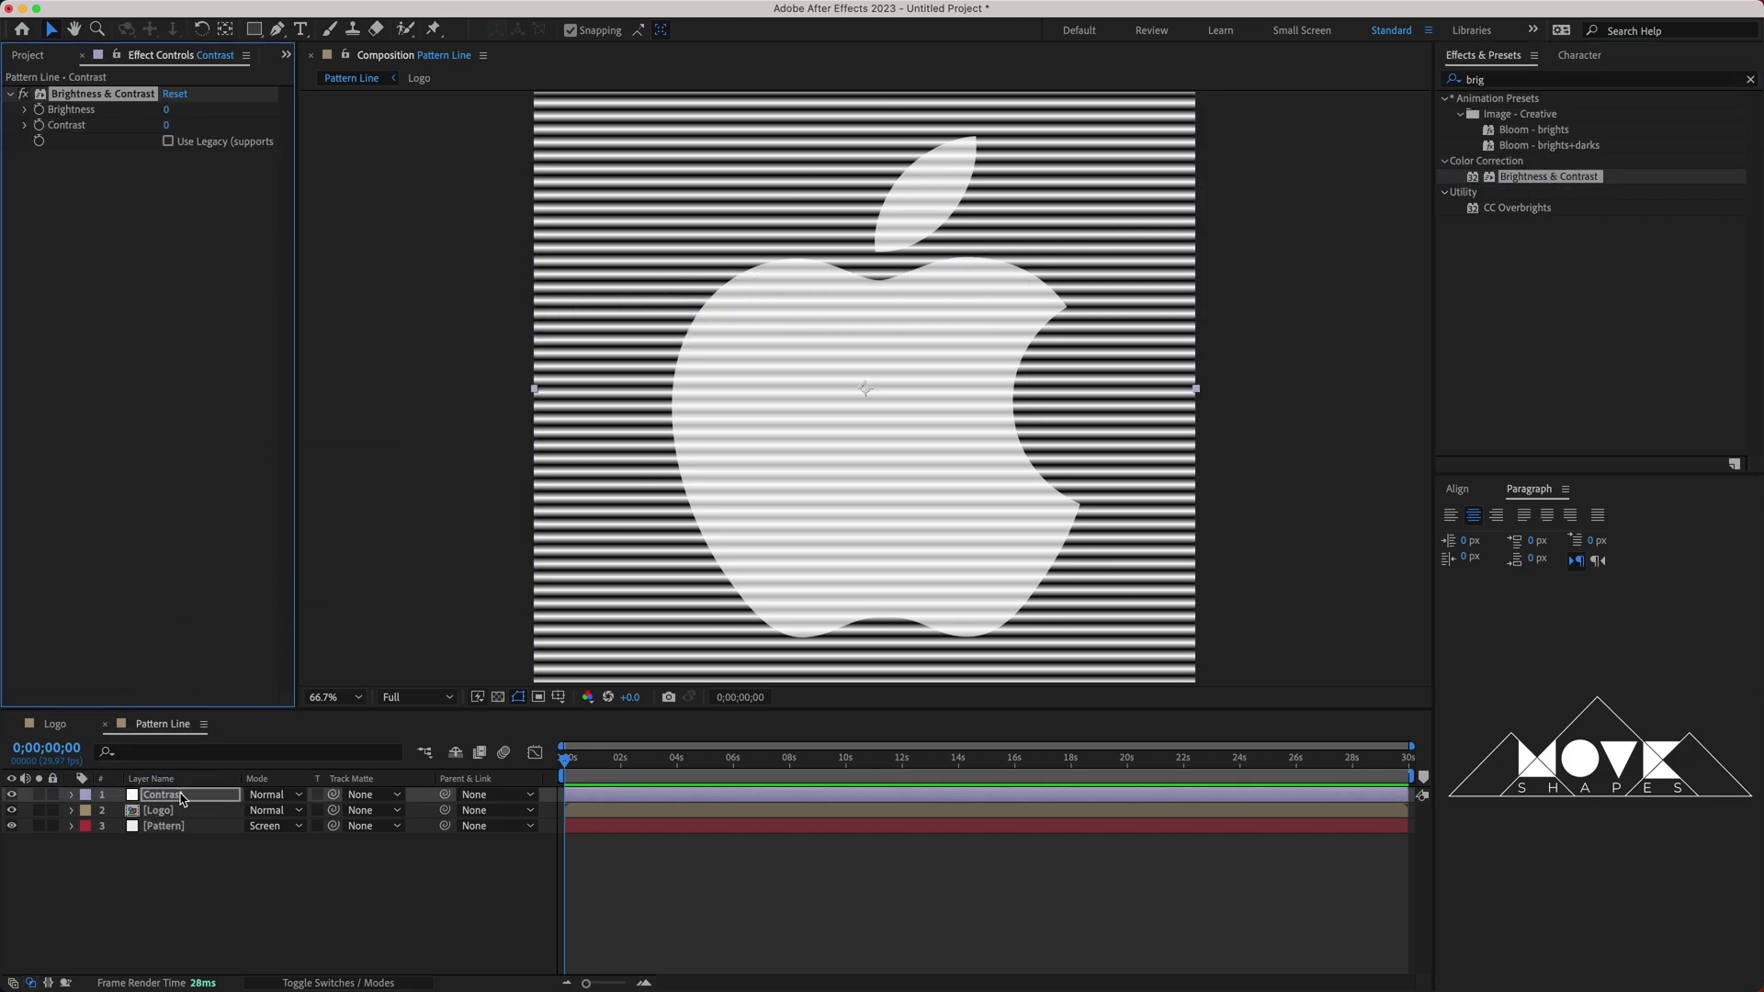
left_click(168, 226)
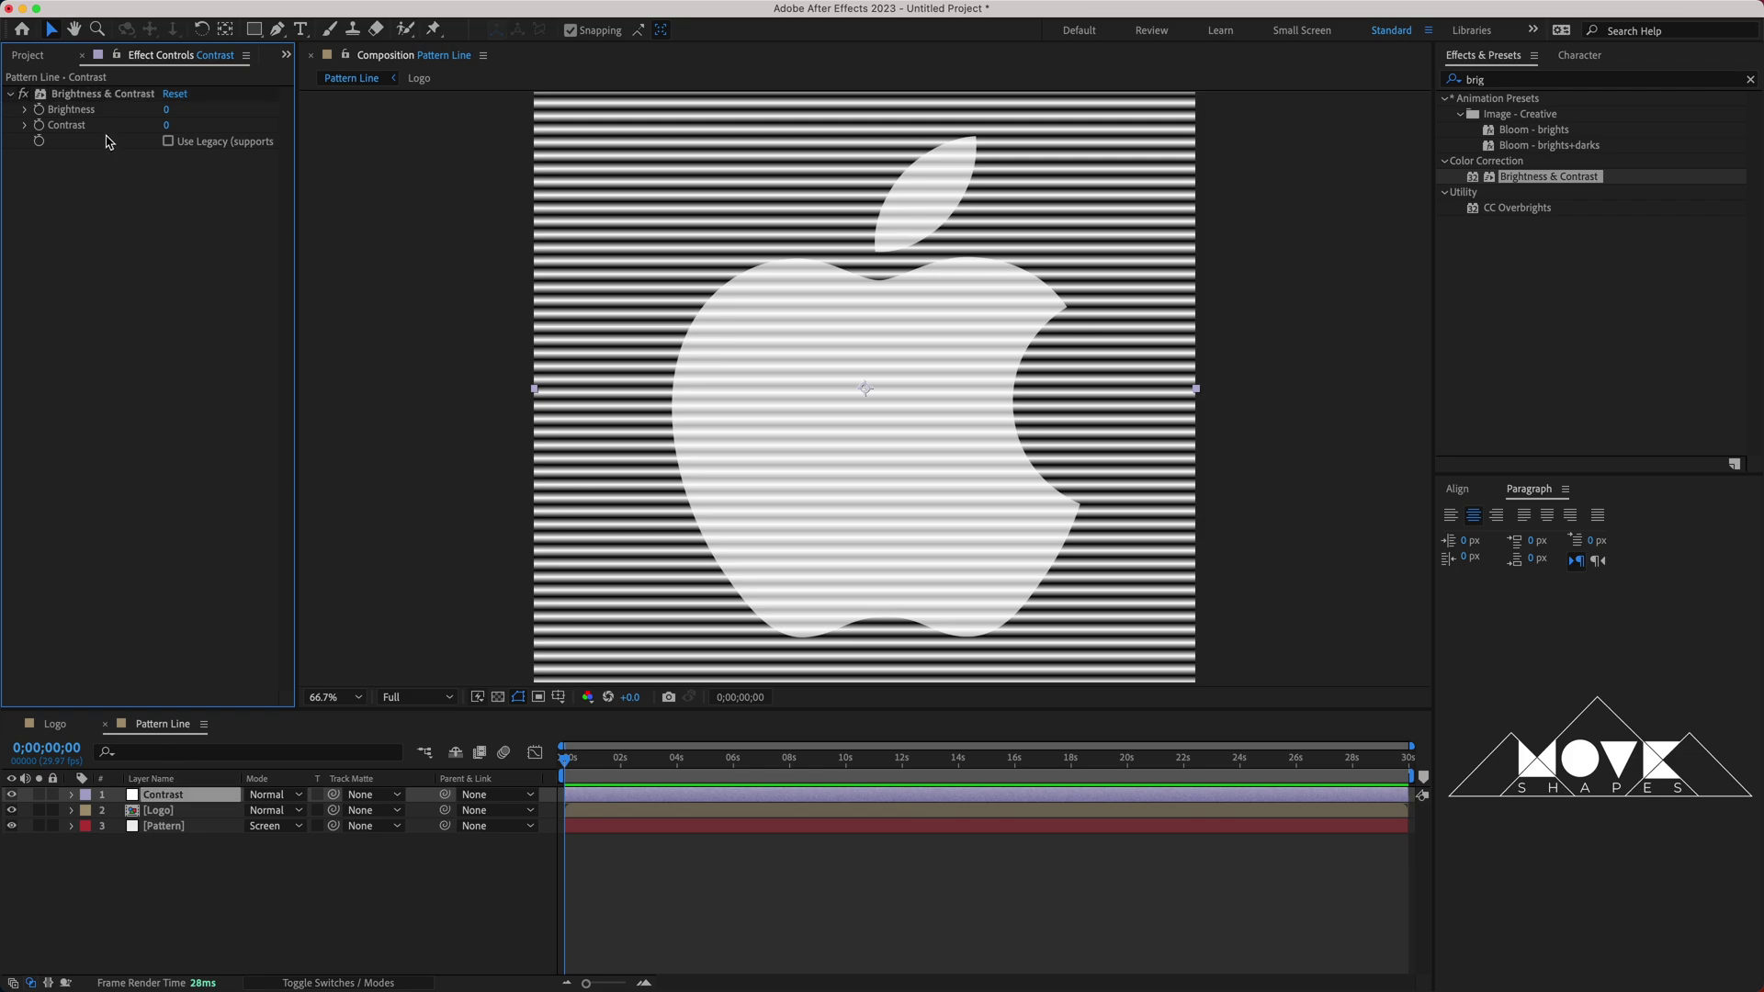
Set the Brightness & Contrast effect's Contrast to 100 and its Brightness to -95.
left_click_drag(167, 109, 414, 161)
left_click_drag(169, 109, 56, 111)
left_click(171, 111)
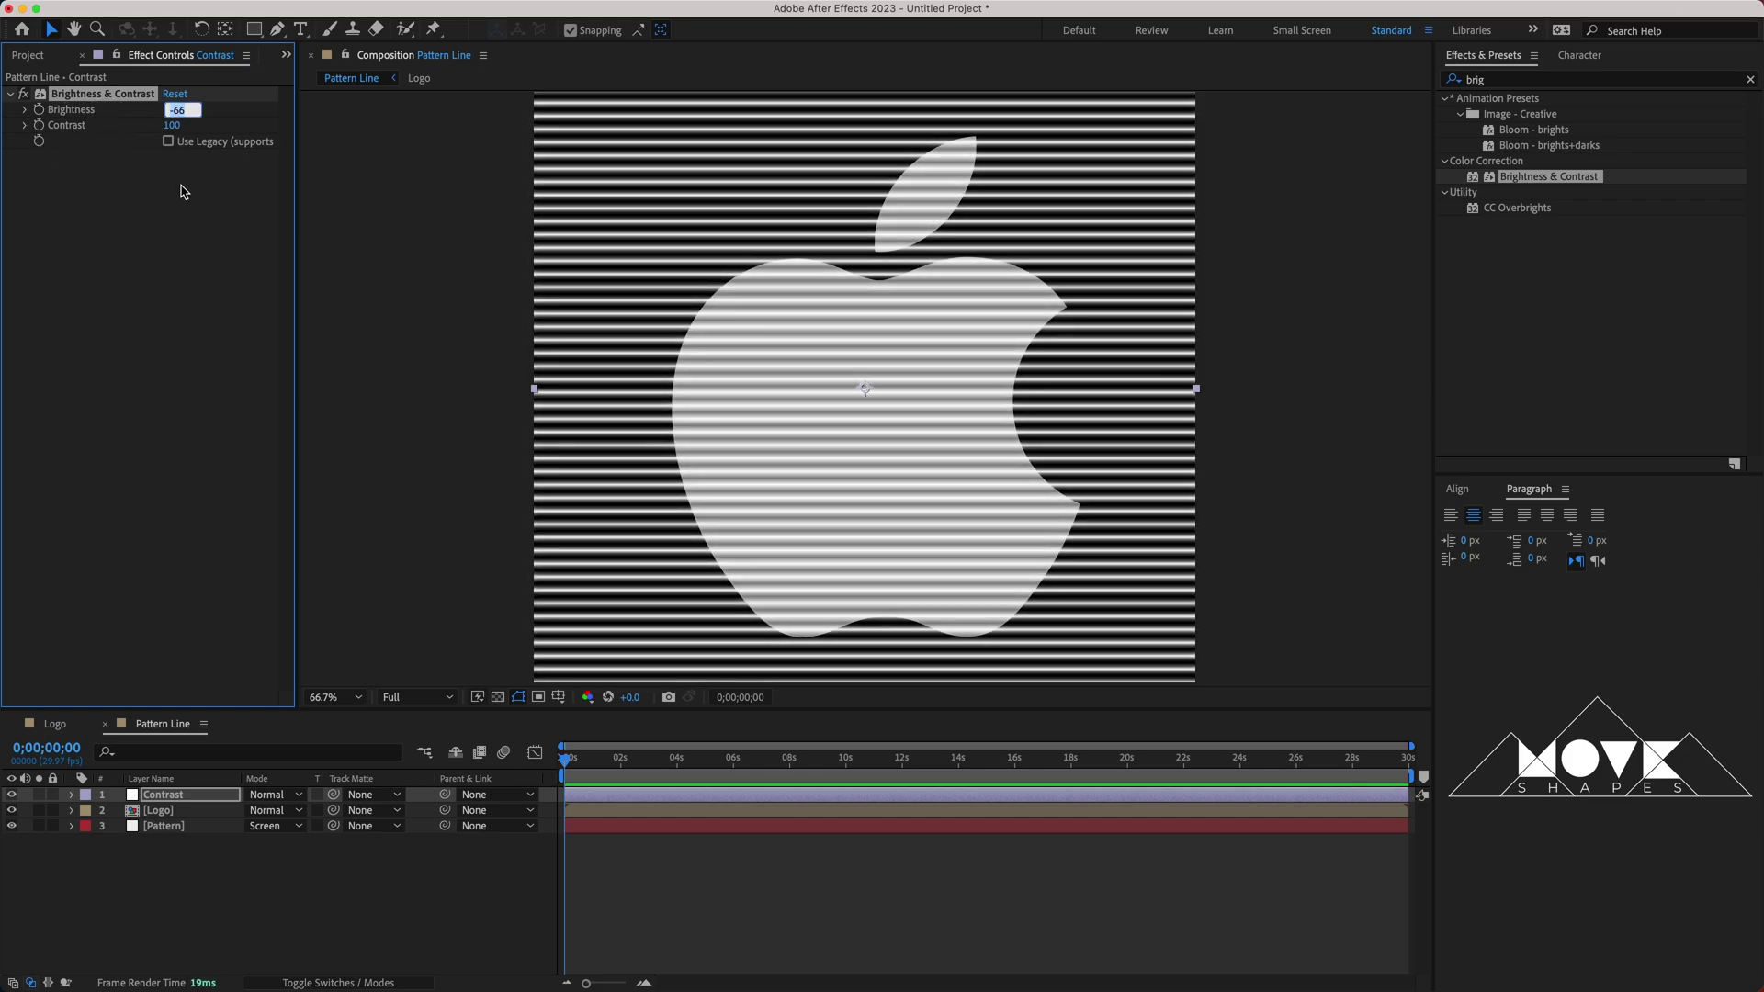
type("-95")
key("Return")
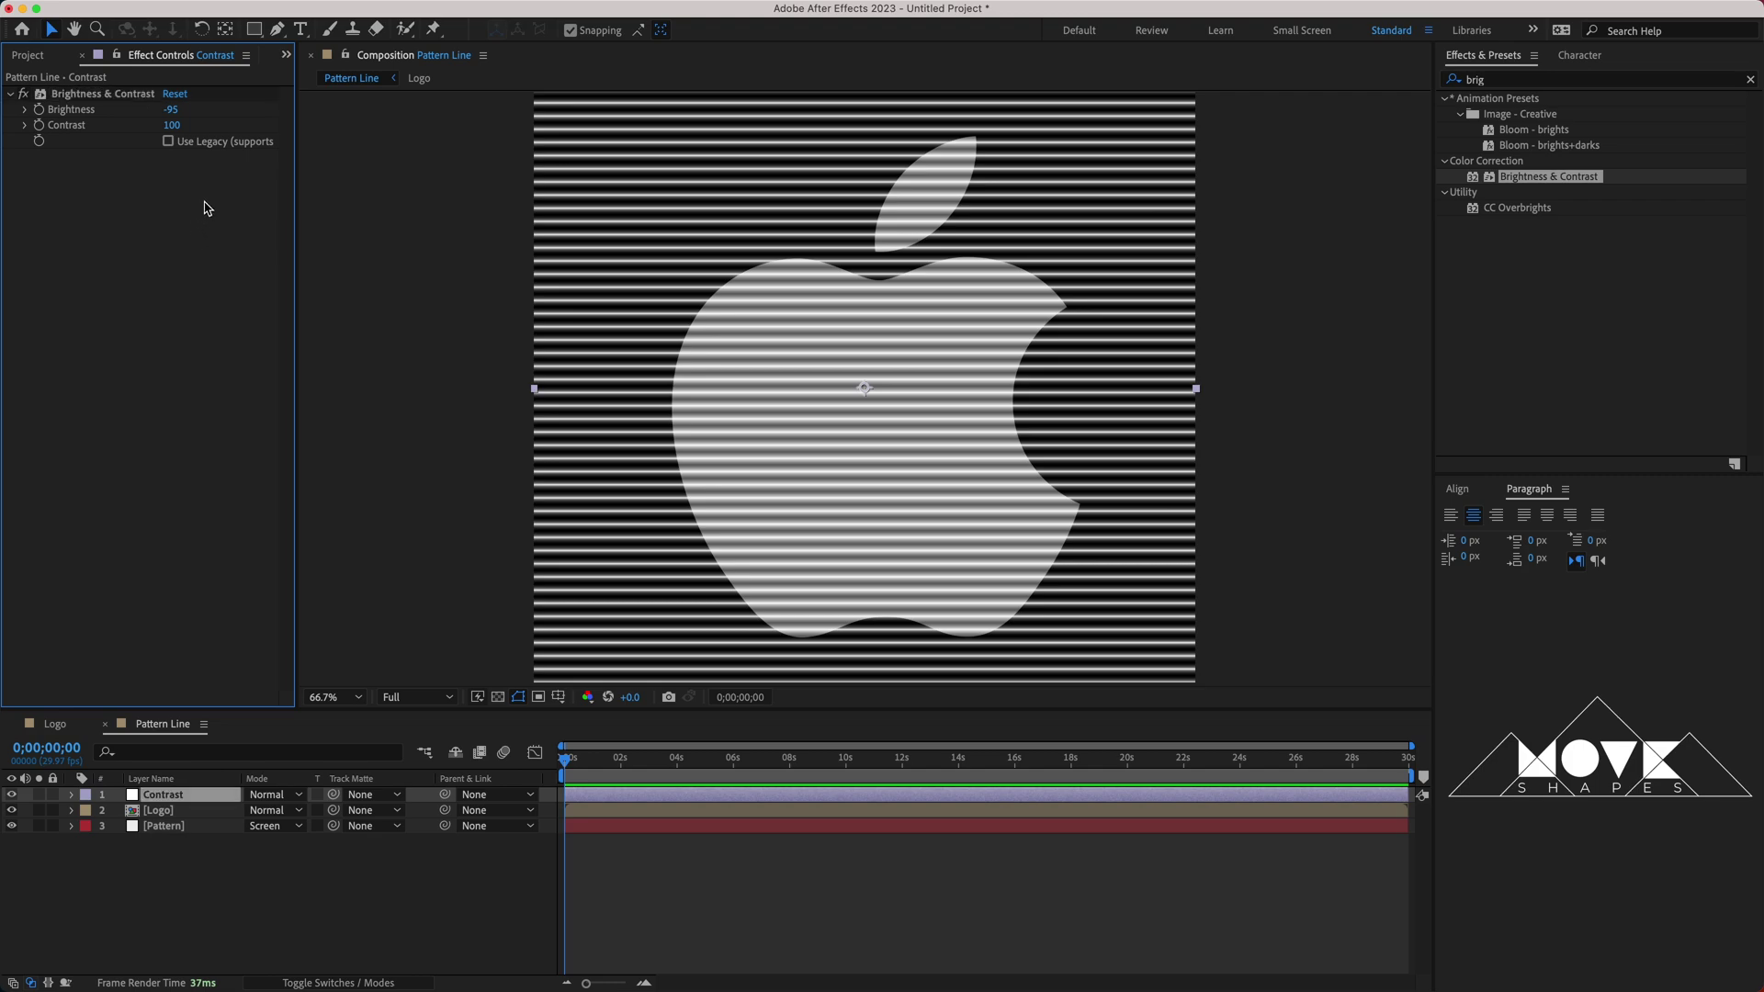
Compare the line pattern with and without Use Legacy, leaving the option enabled in Brightness & Contrast.
left_click(168, 143)
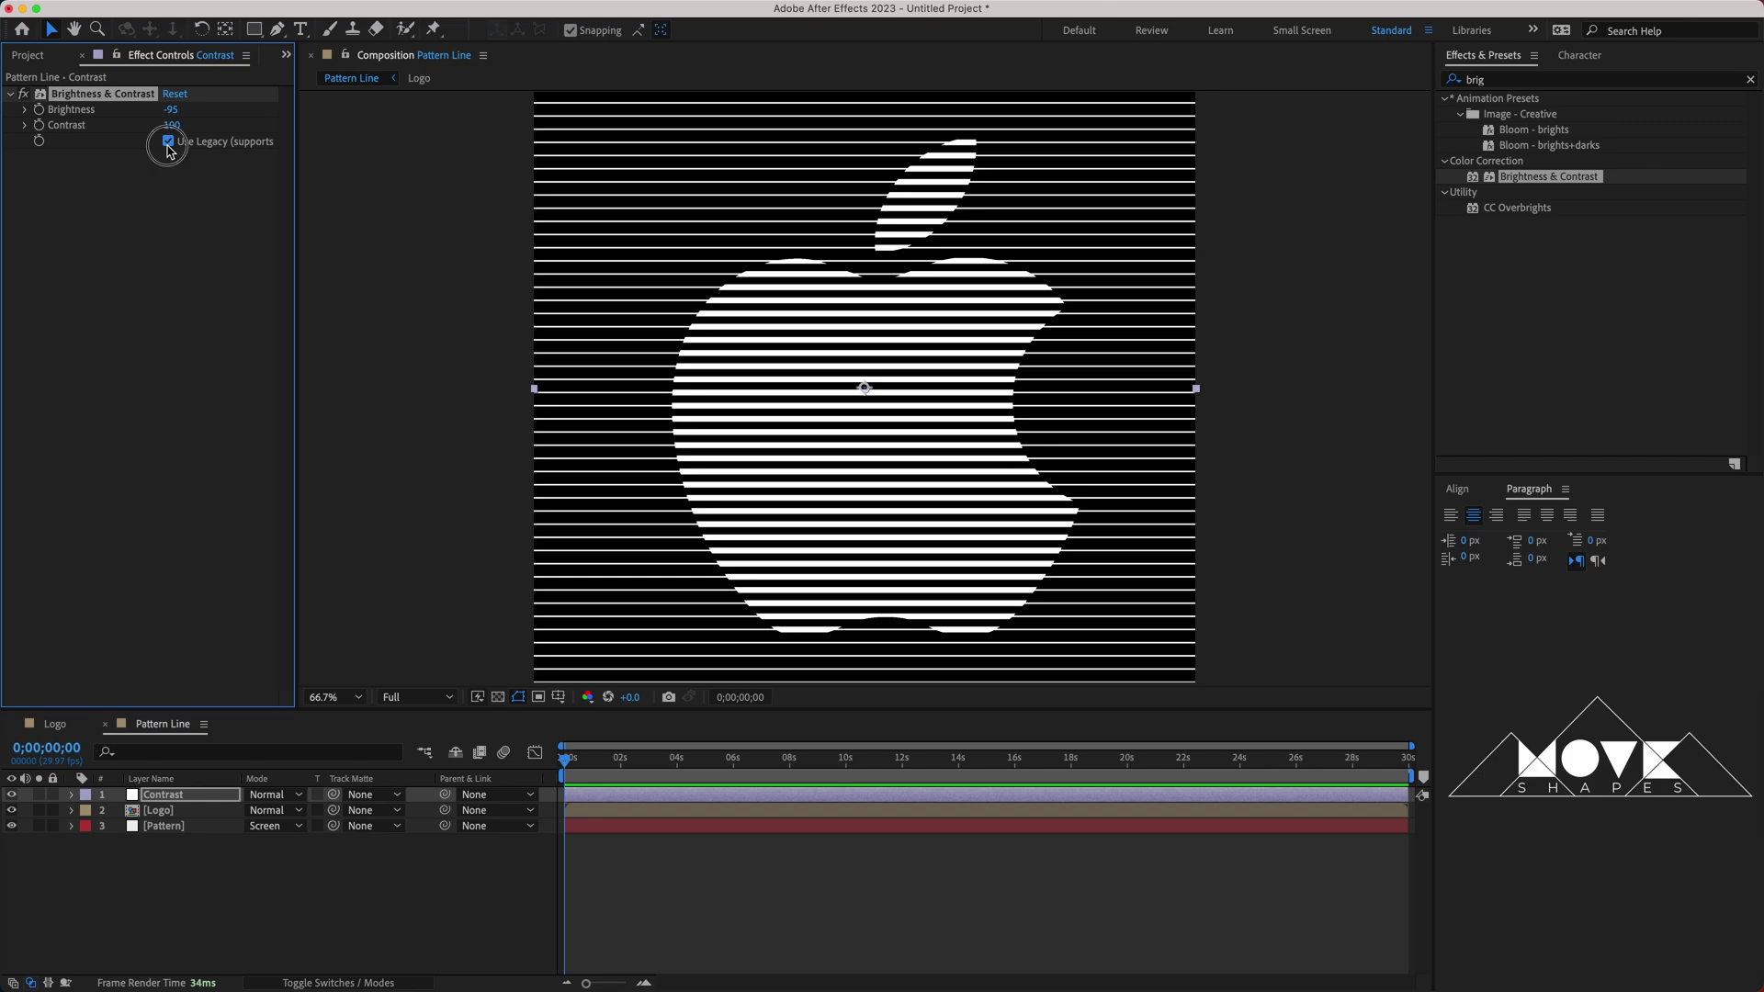
left_click(168, 141)
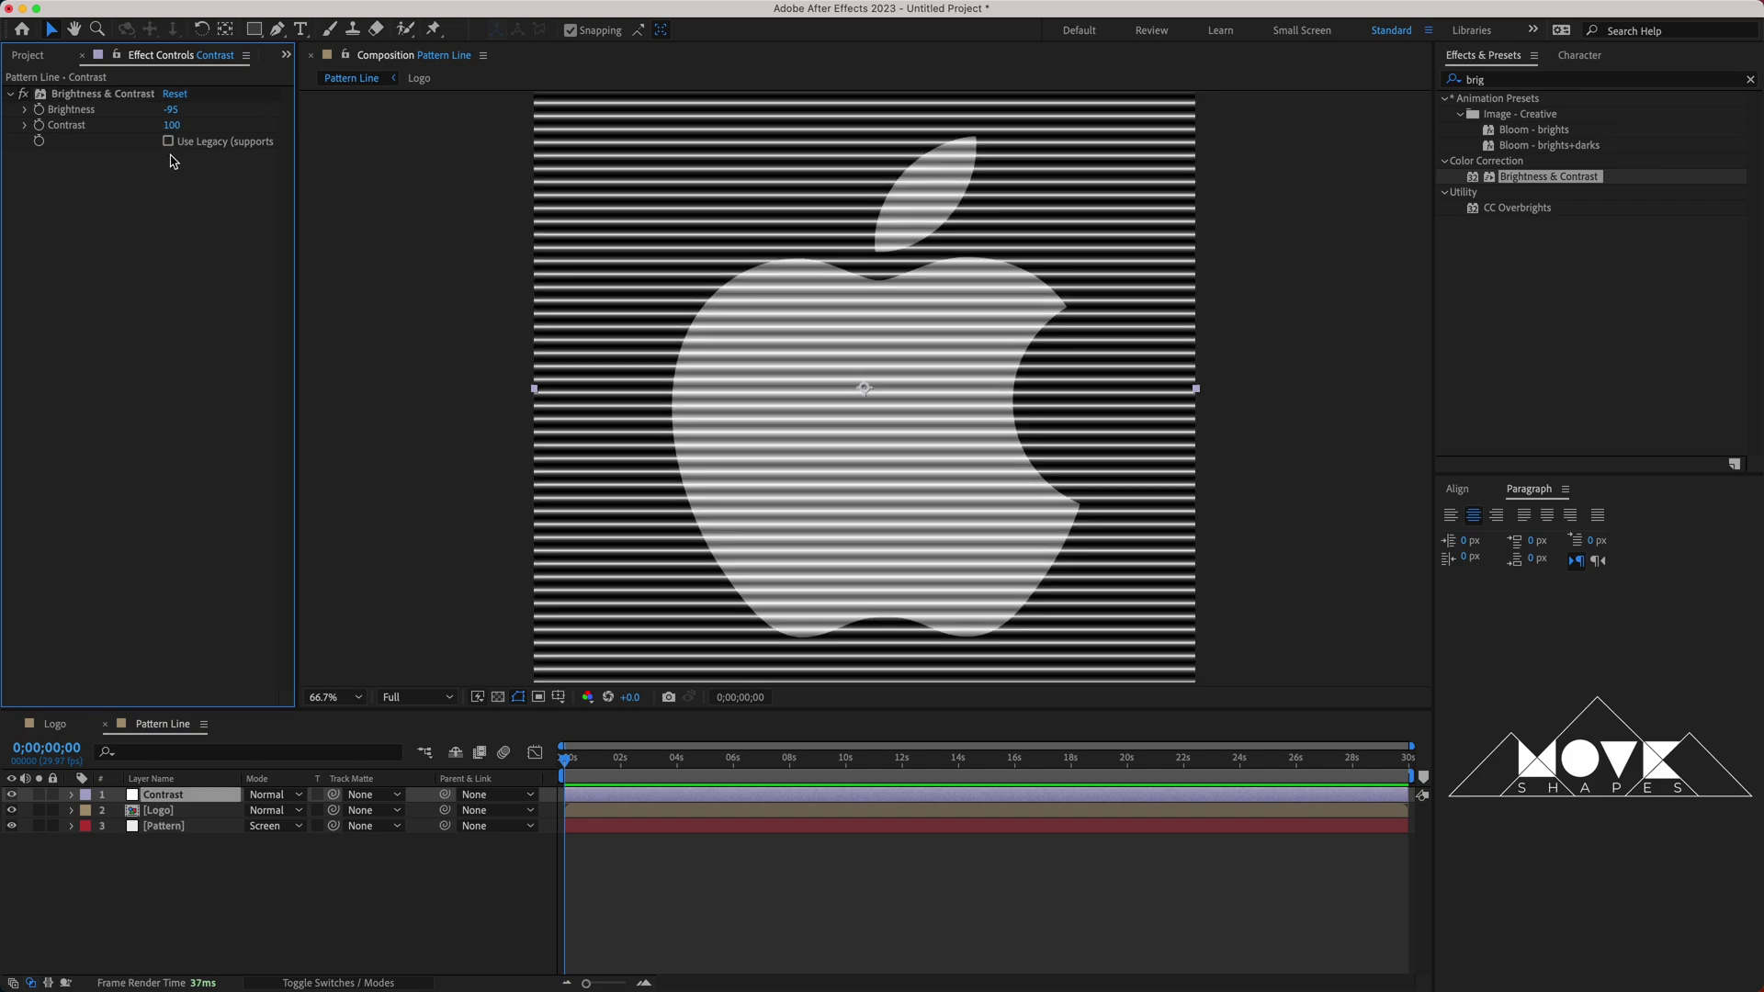
left_click(168, 141)
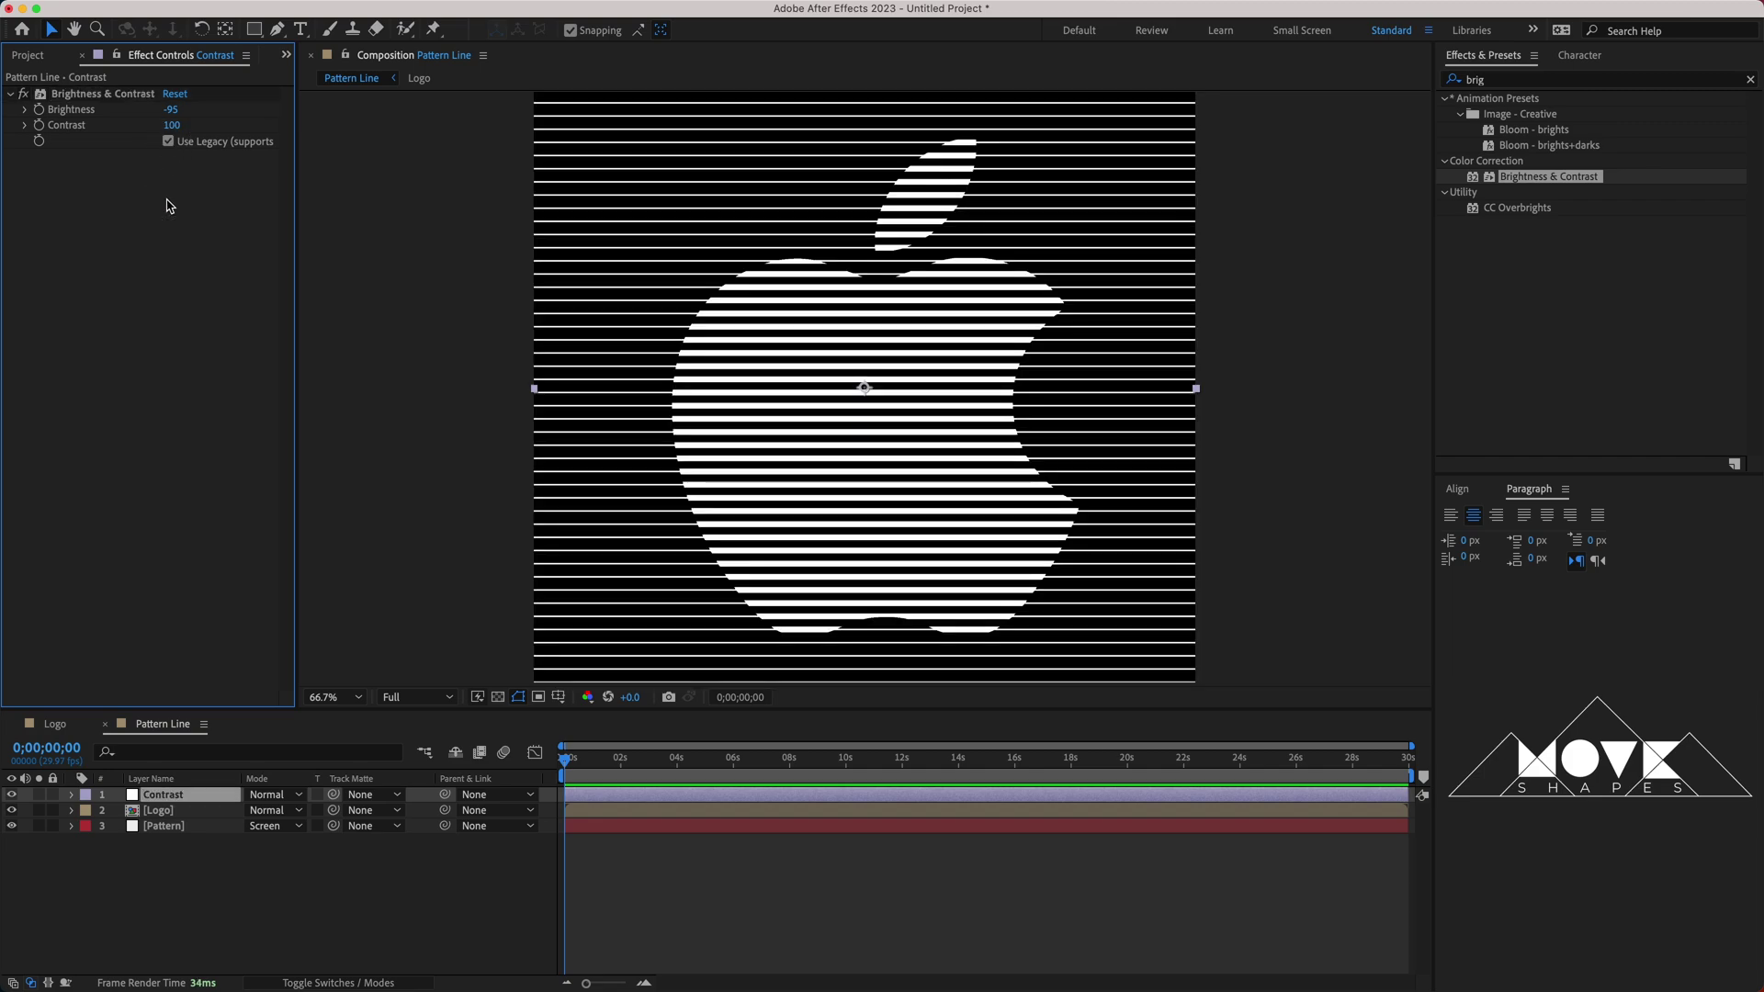
Try out other Contrast and Brightness values on the Contrast layer, restore Brightness to -95 and collapse the effect.
left_click_drag(171, 125, 175, 186)
left_click_drag(170, 109, 104, 147)
left_click(174, 110)
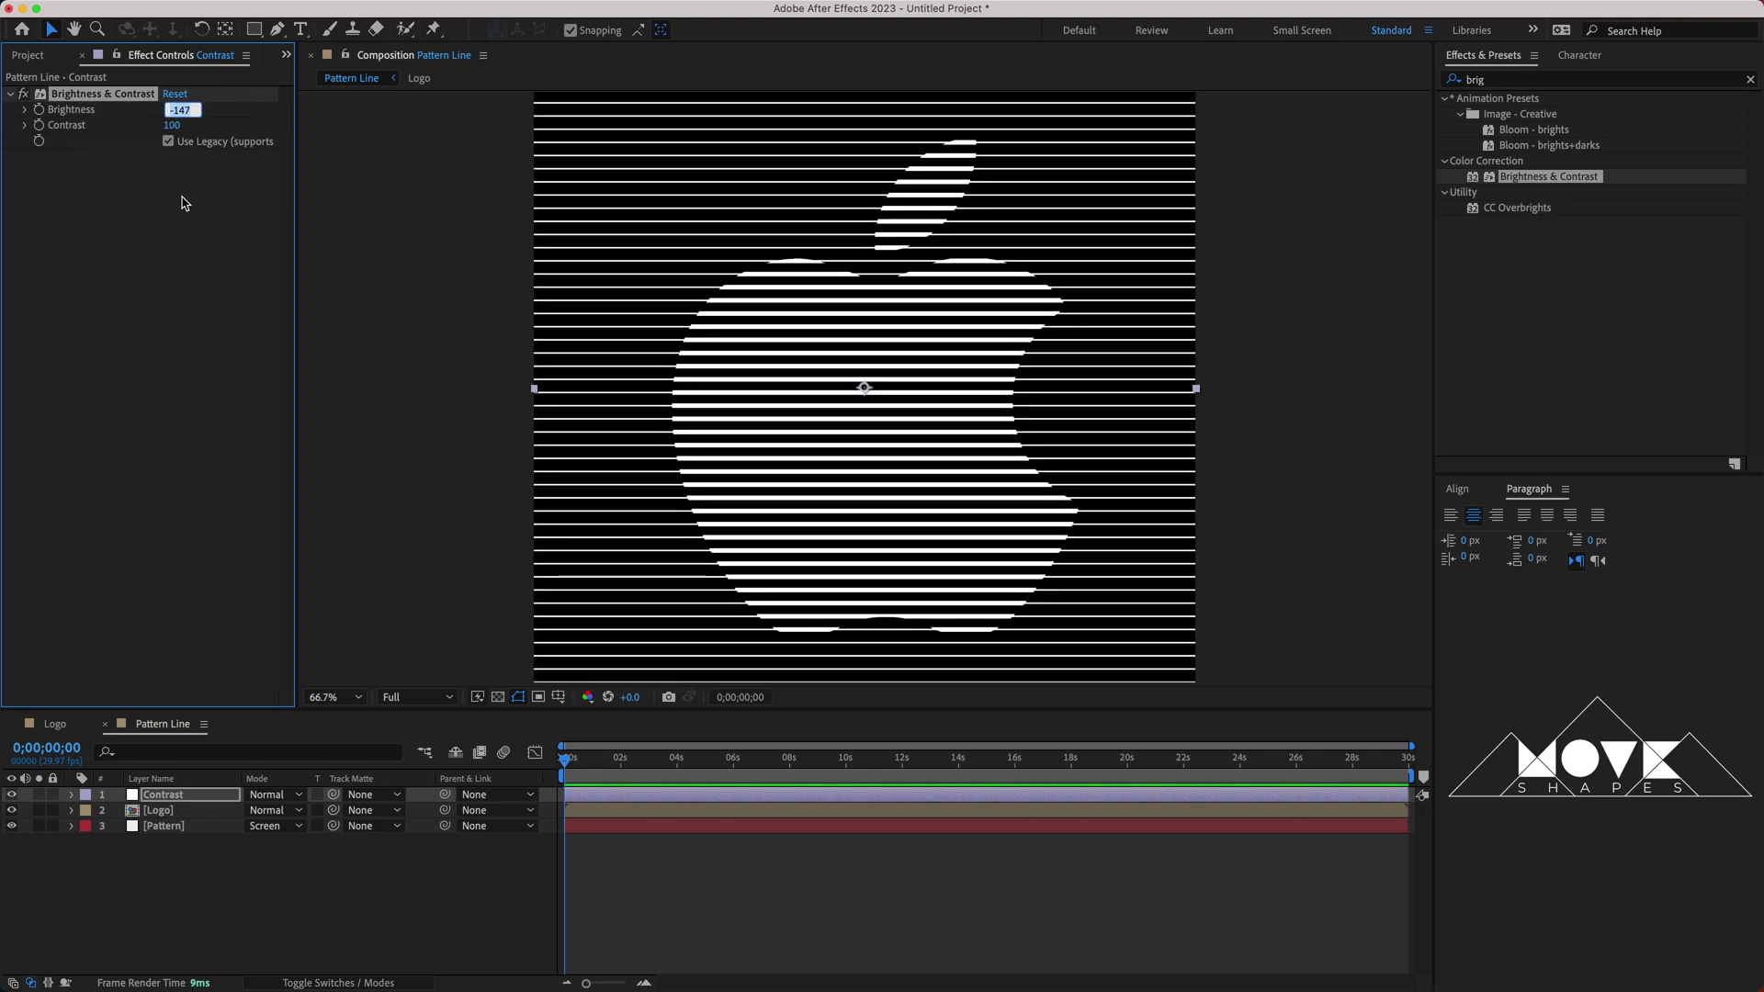
type("-9")
type("5")
key("Return")
left_click(204, 291)
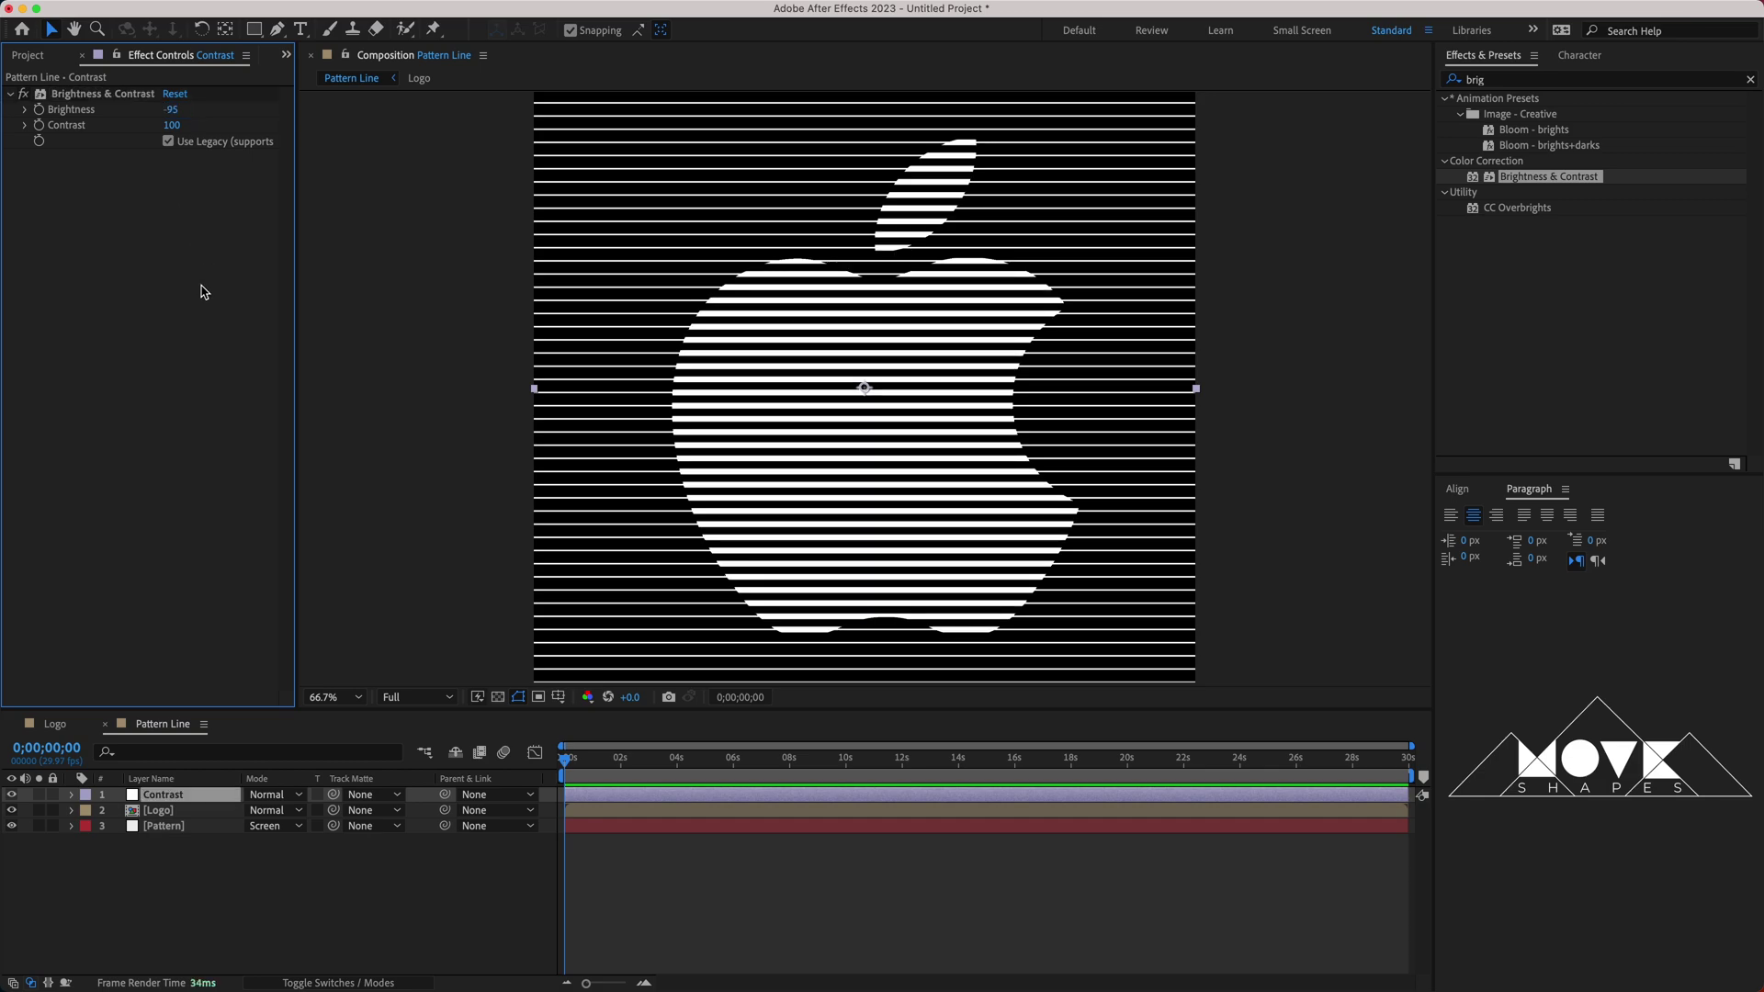
left_click(10, 93)
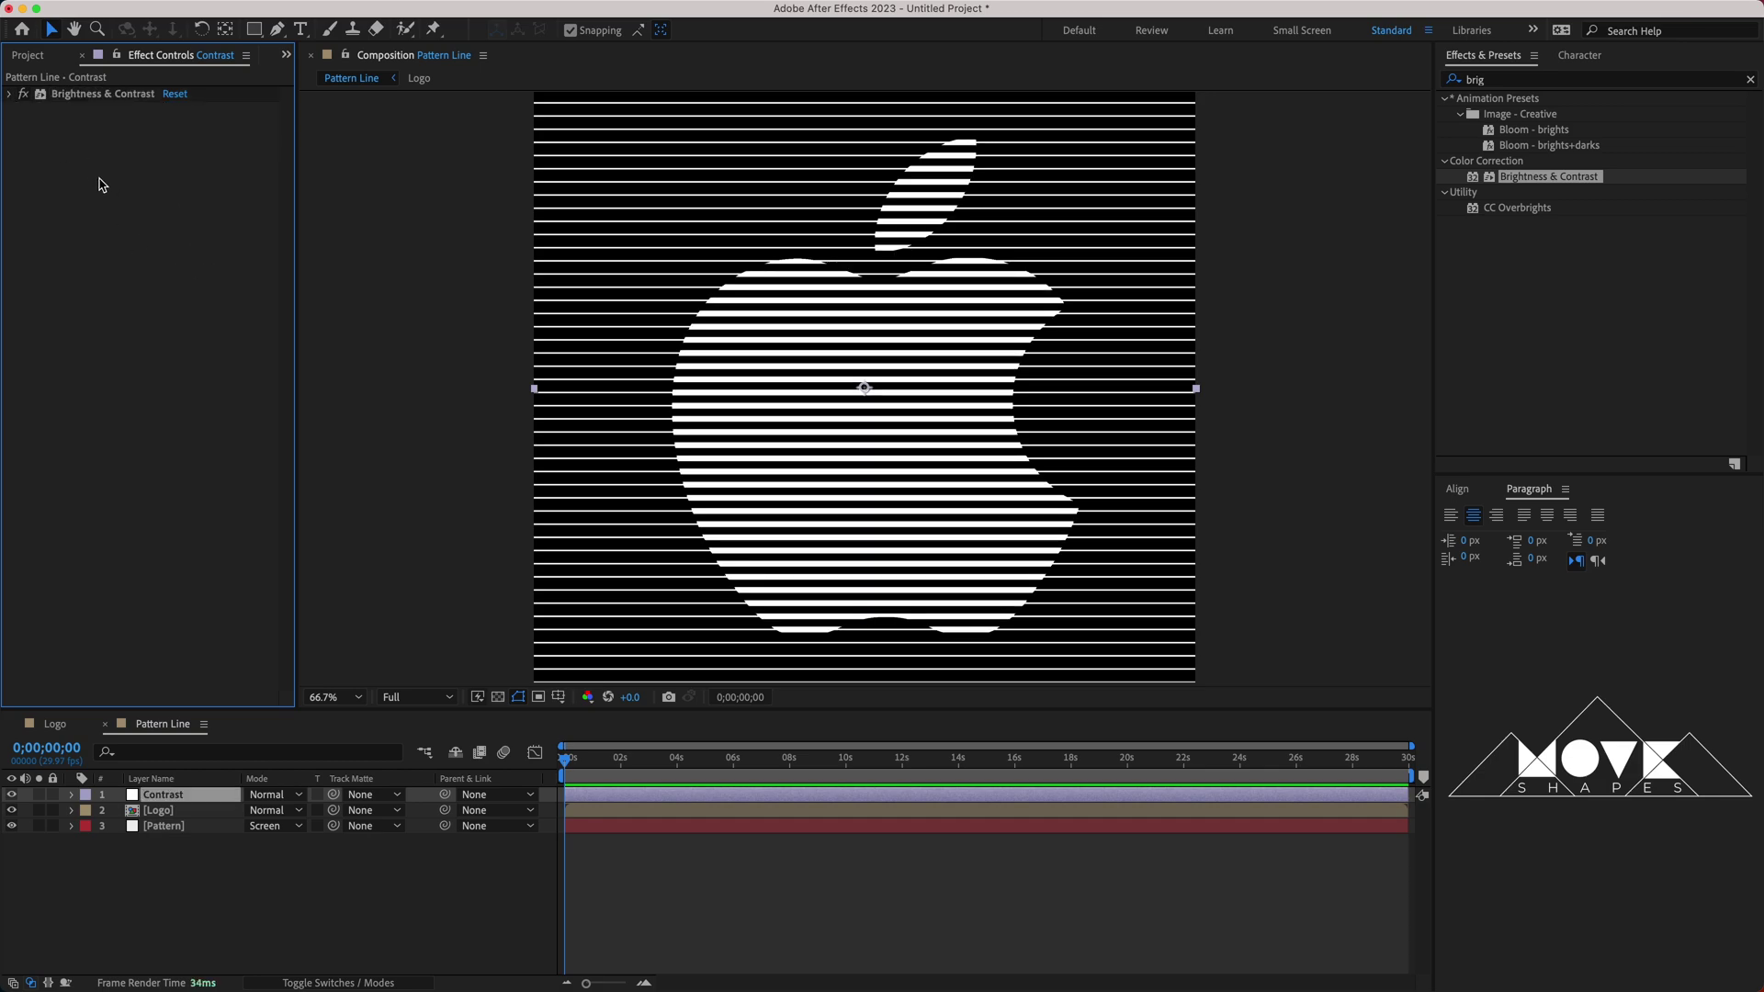
left_click(183, 867)
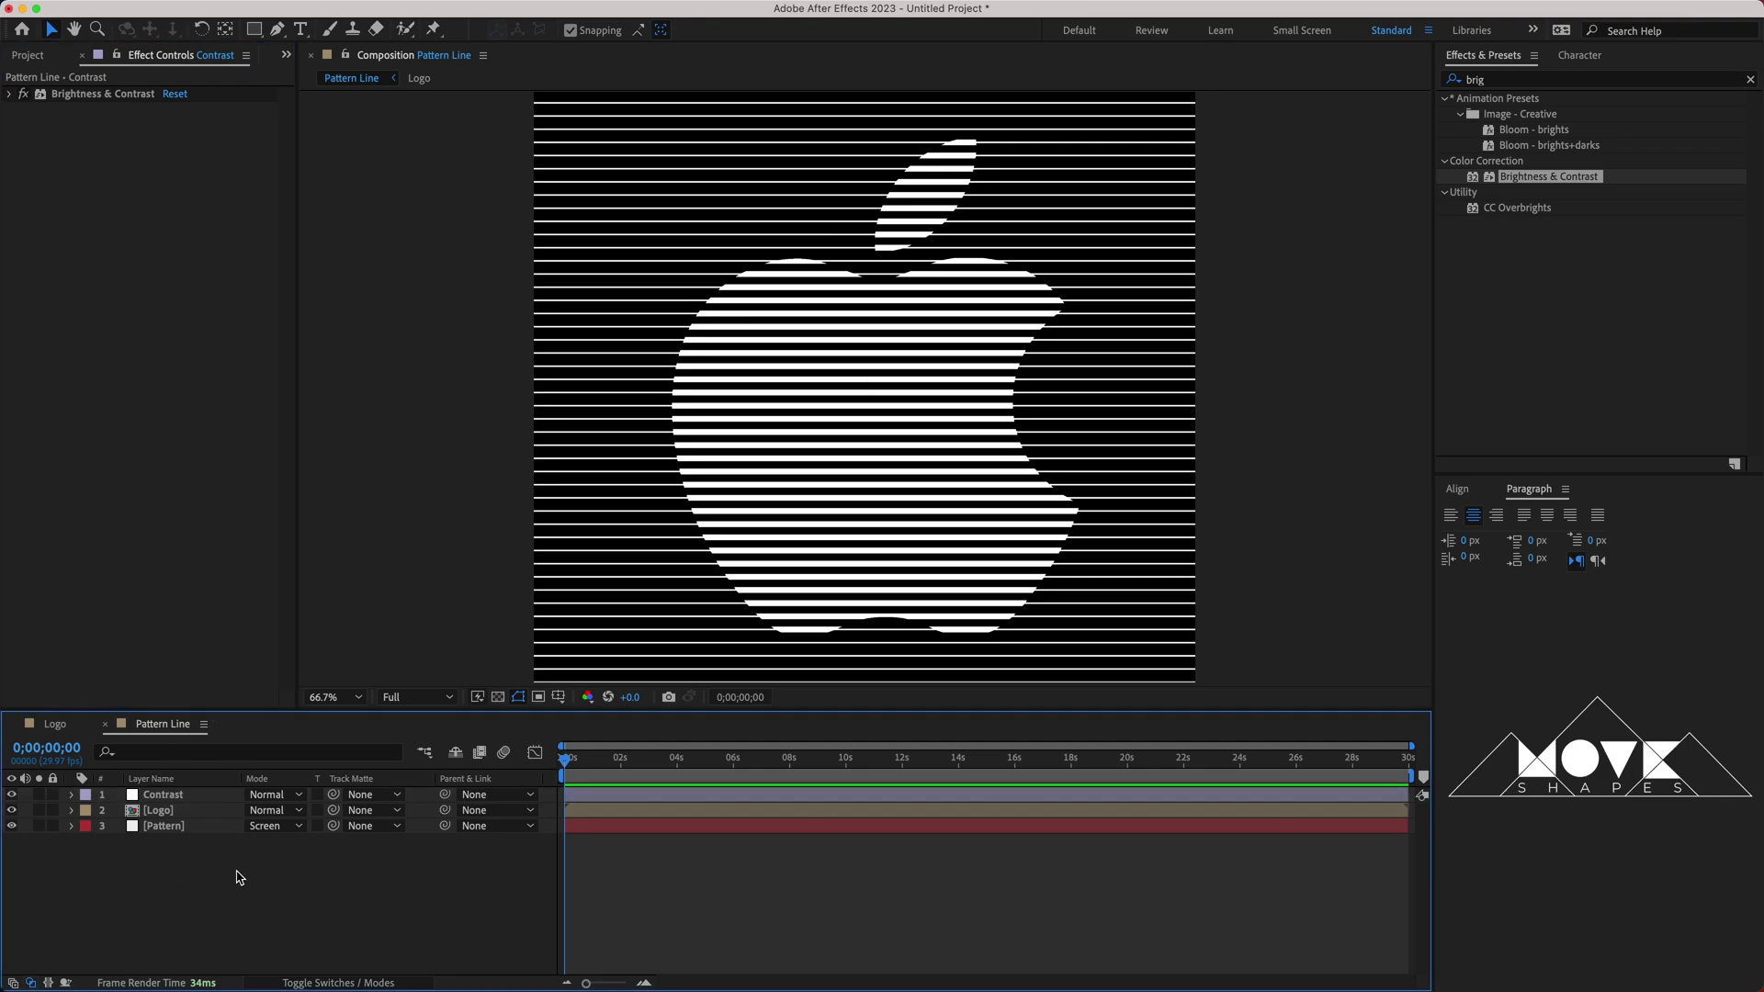
Find the Fast Box Blur effect and apply it to the Logo layer.
left_click(175, 813)
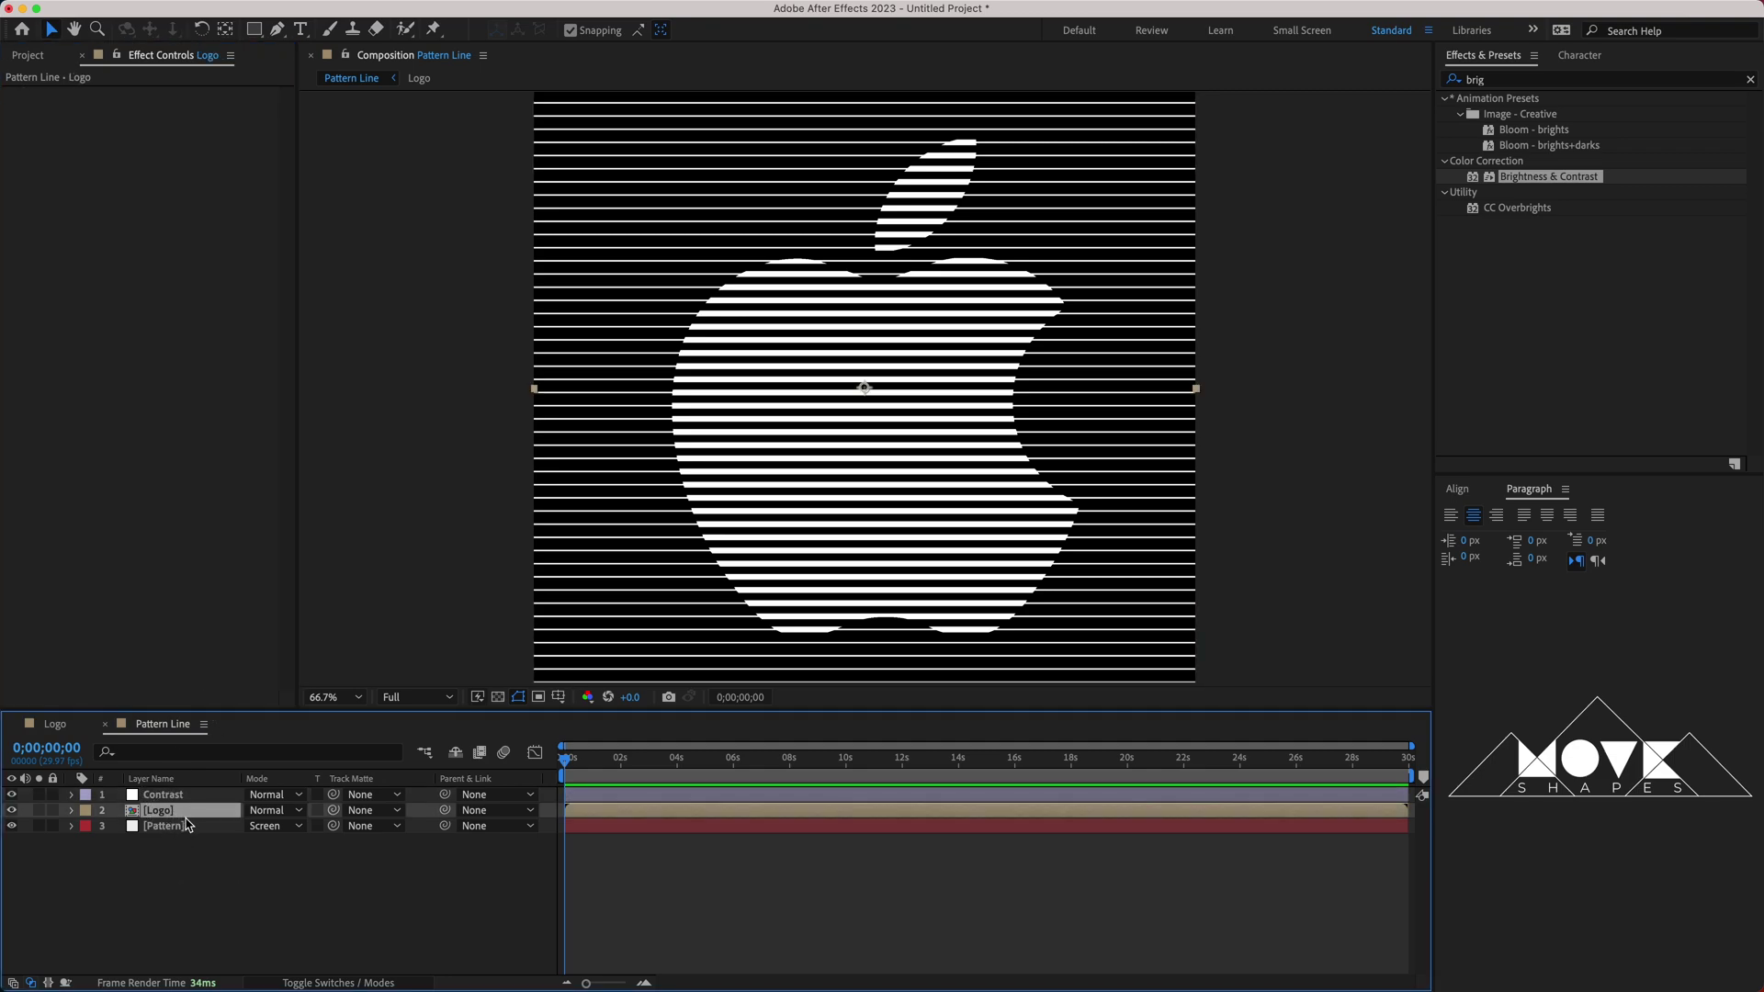
left_click(1748, 80)
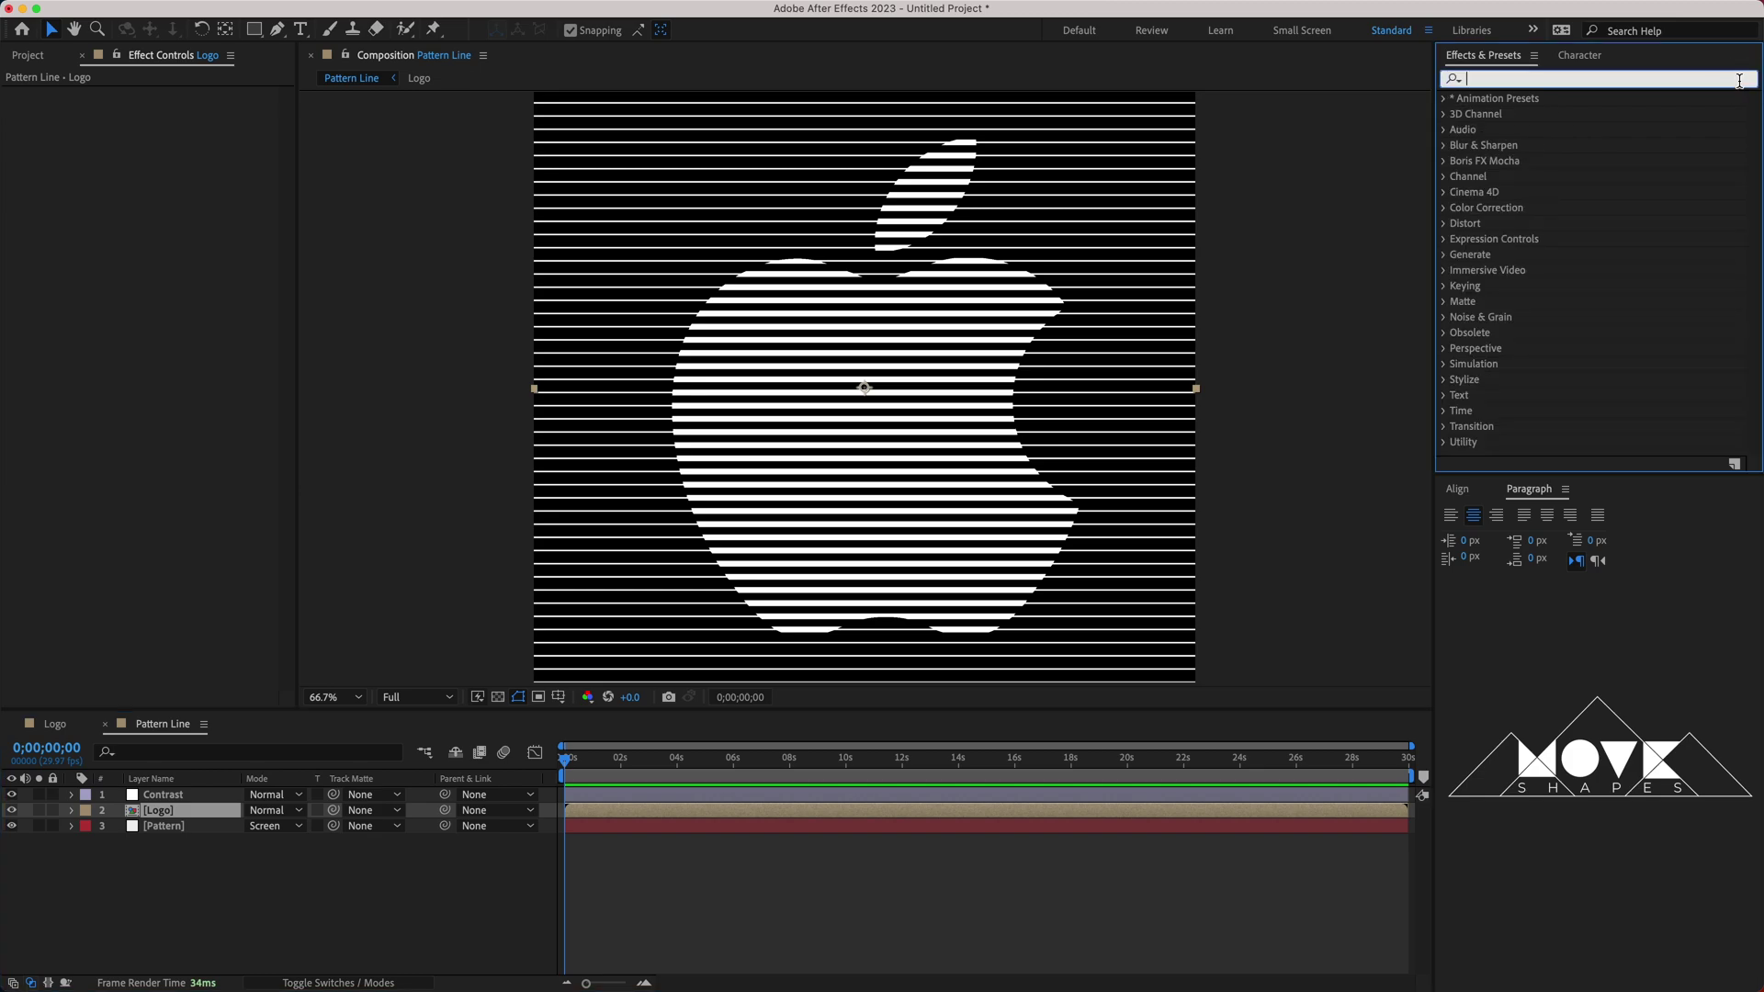
type("fast")
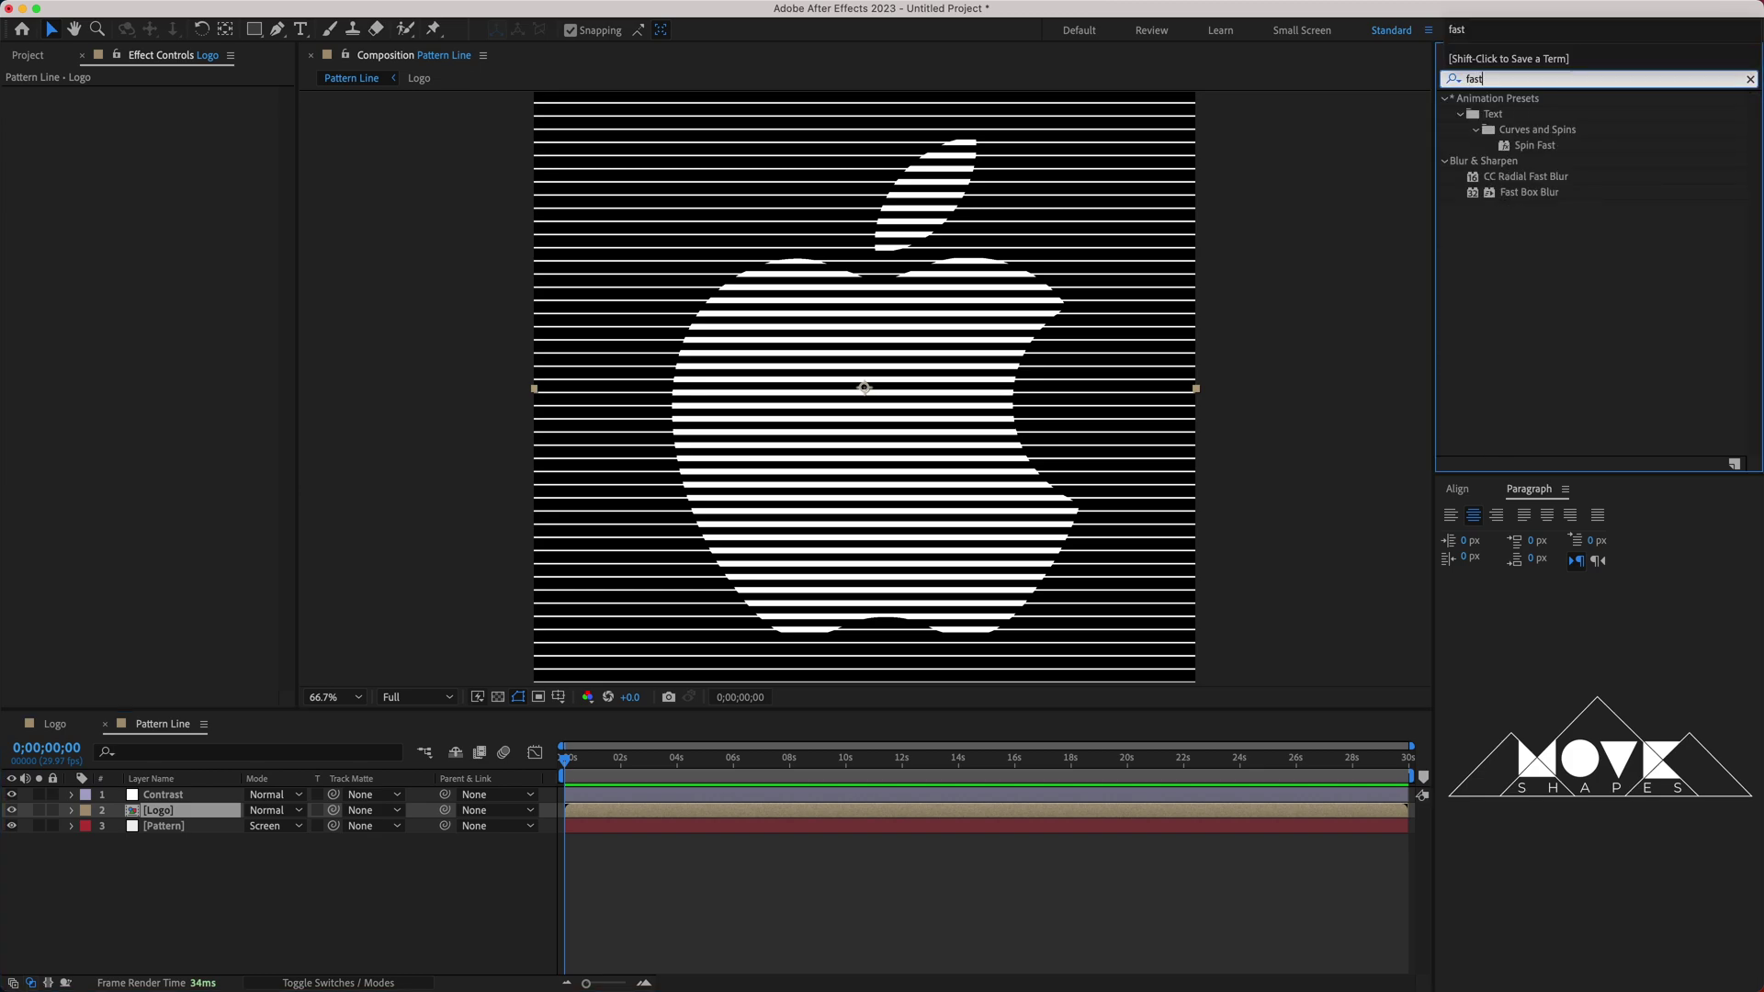
left_click_drag(1530, 195, 131, 250)
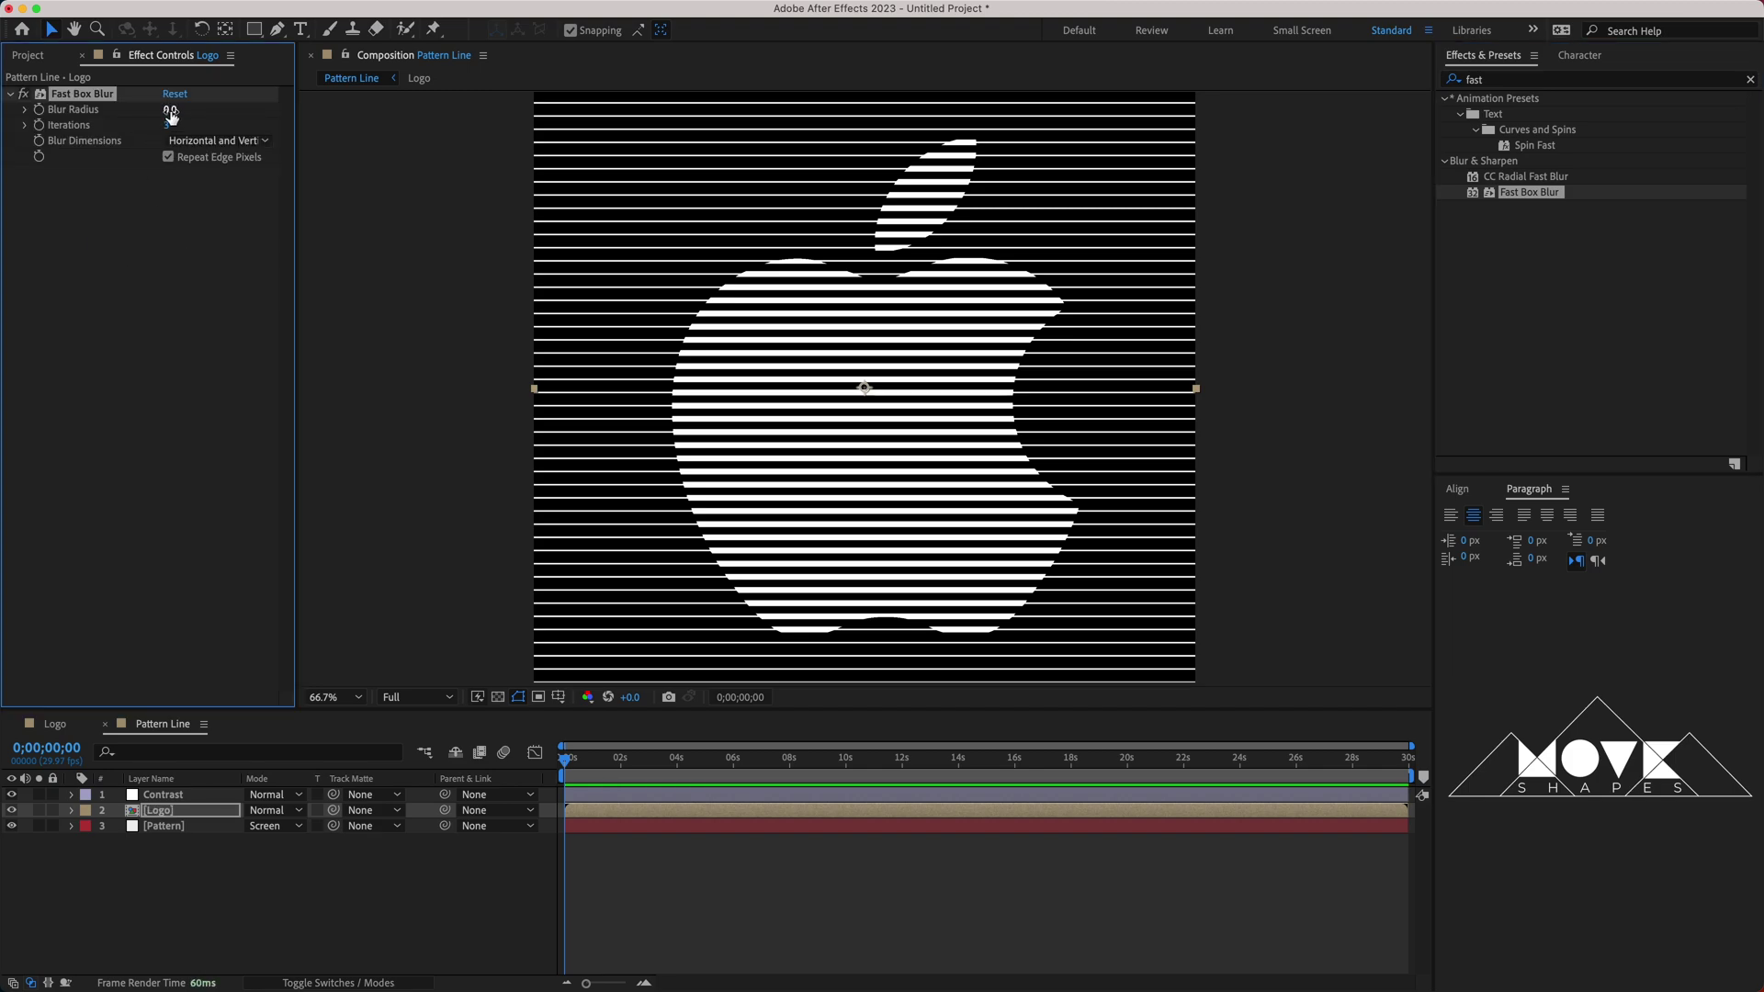
Try out several Blur Radius values for Fast Box Blur on the Logo layer, ending at 20.
left_click_drag(170, 114, 335, 120)
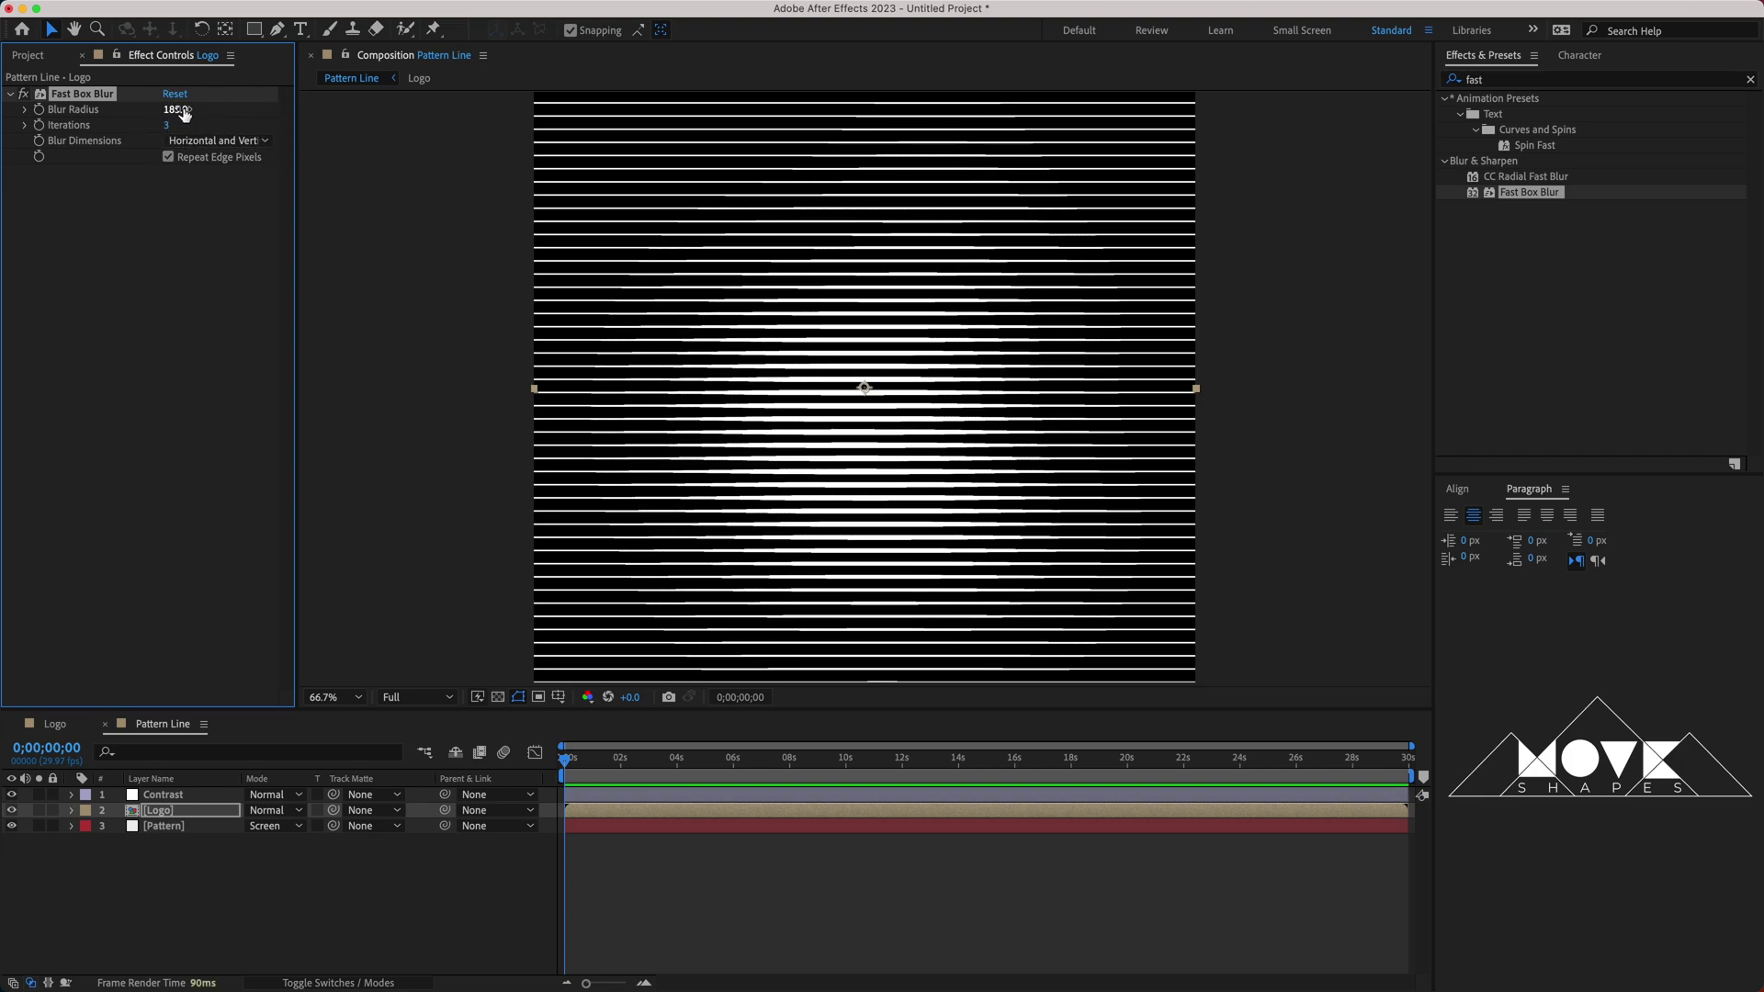
left_click_drag(175, 110, 52, 140)
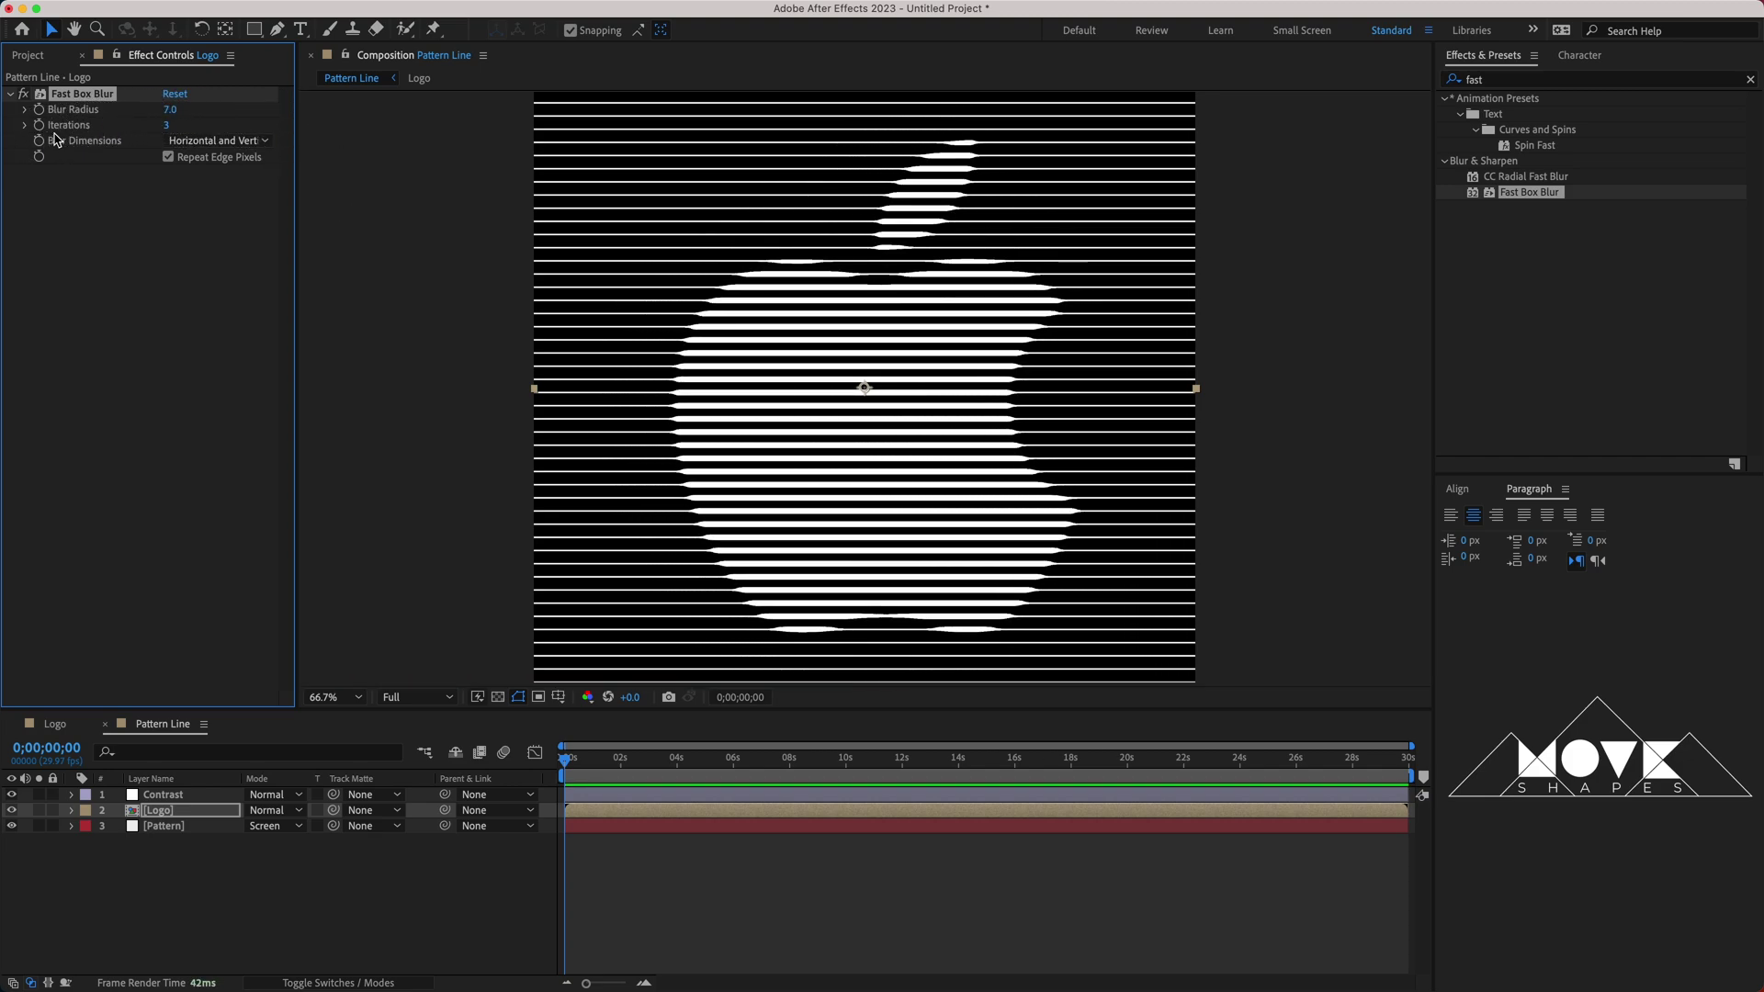
left_click_drag(170, 110, 129, 112)
left_click(170, 110)
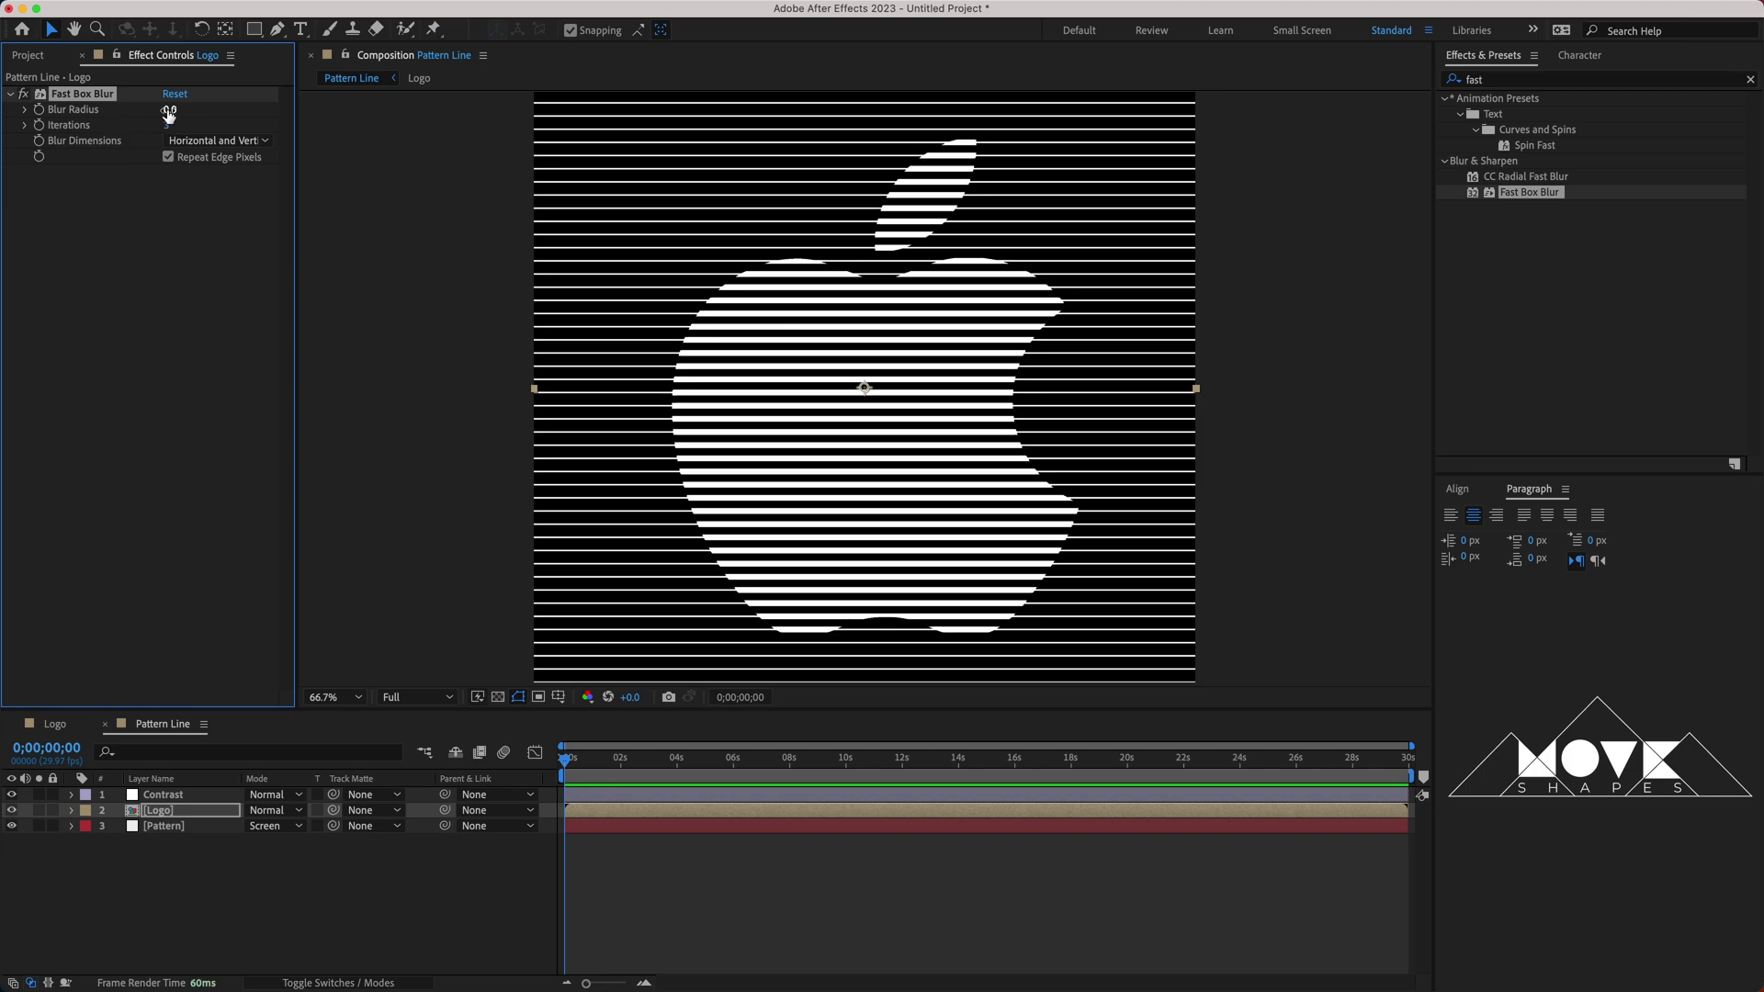
key("Return")
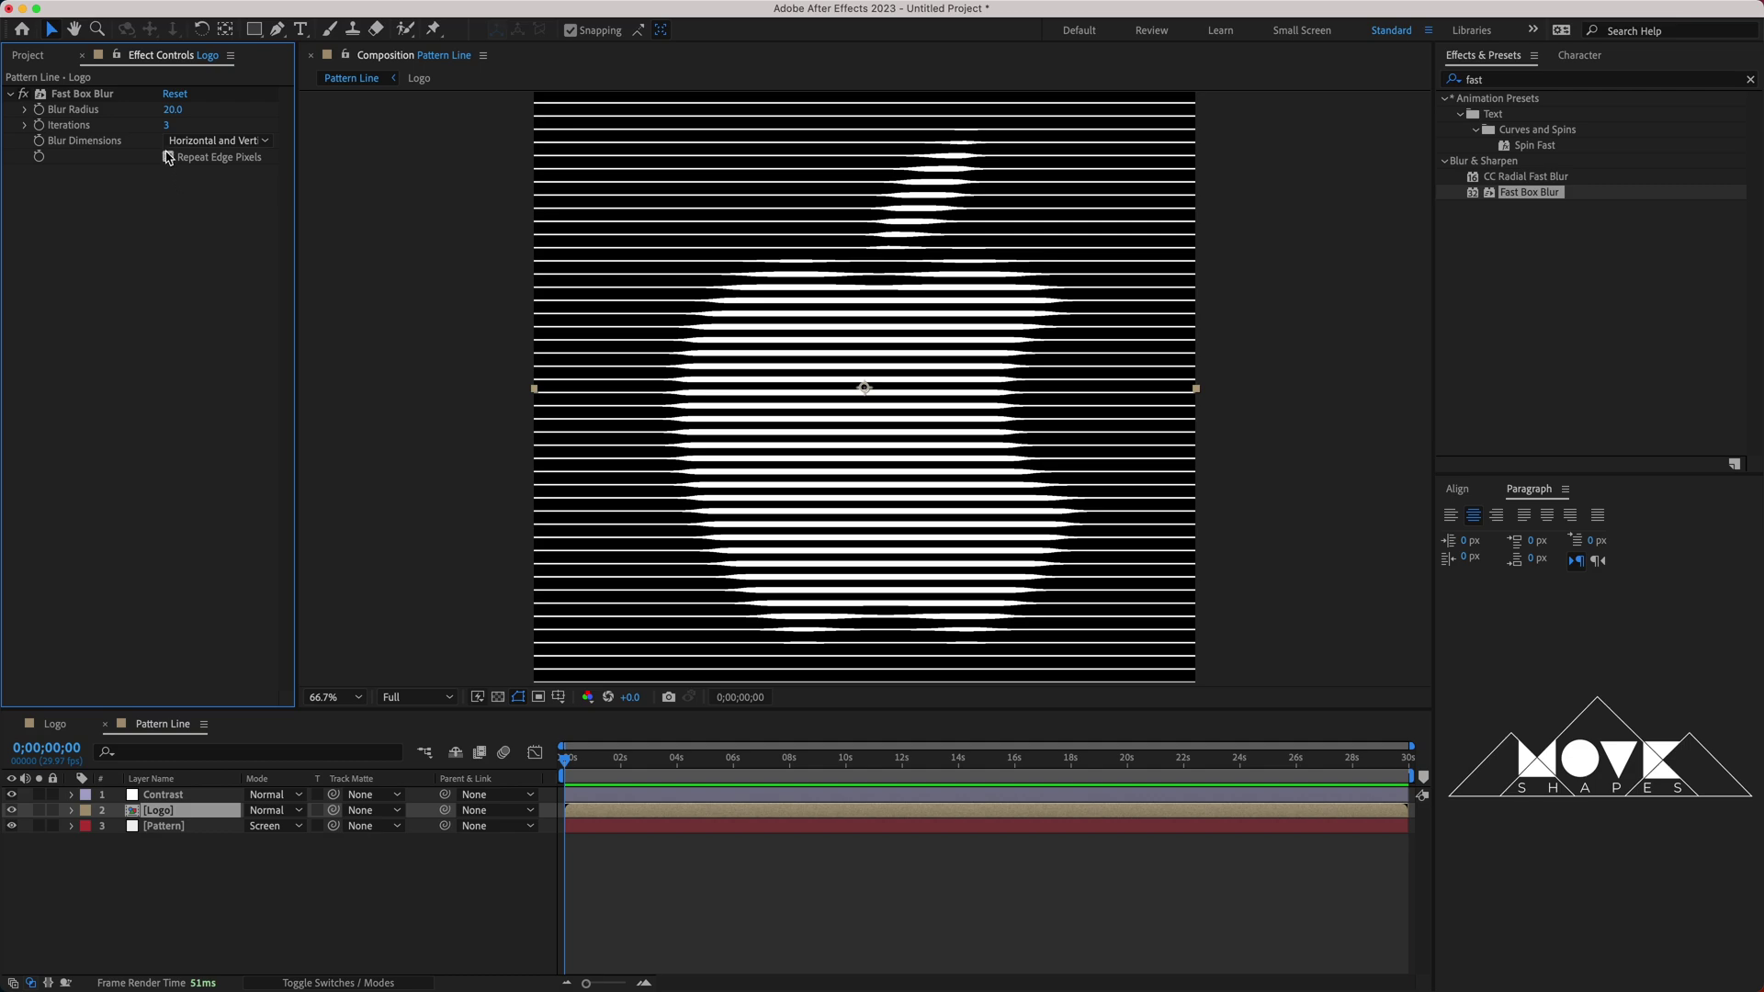
Set the Logo layer's Fast Box Blur radius to 15 and collapse the effect.
left_click(178, 110)
type("15")
key("Return")
left_click(317, 418)
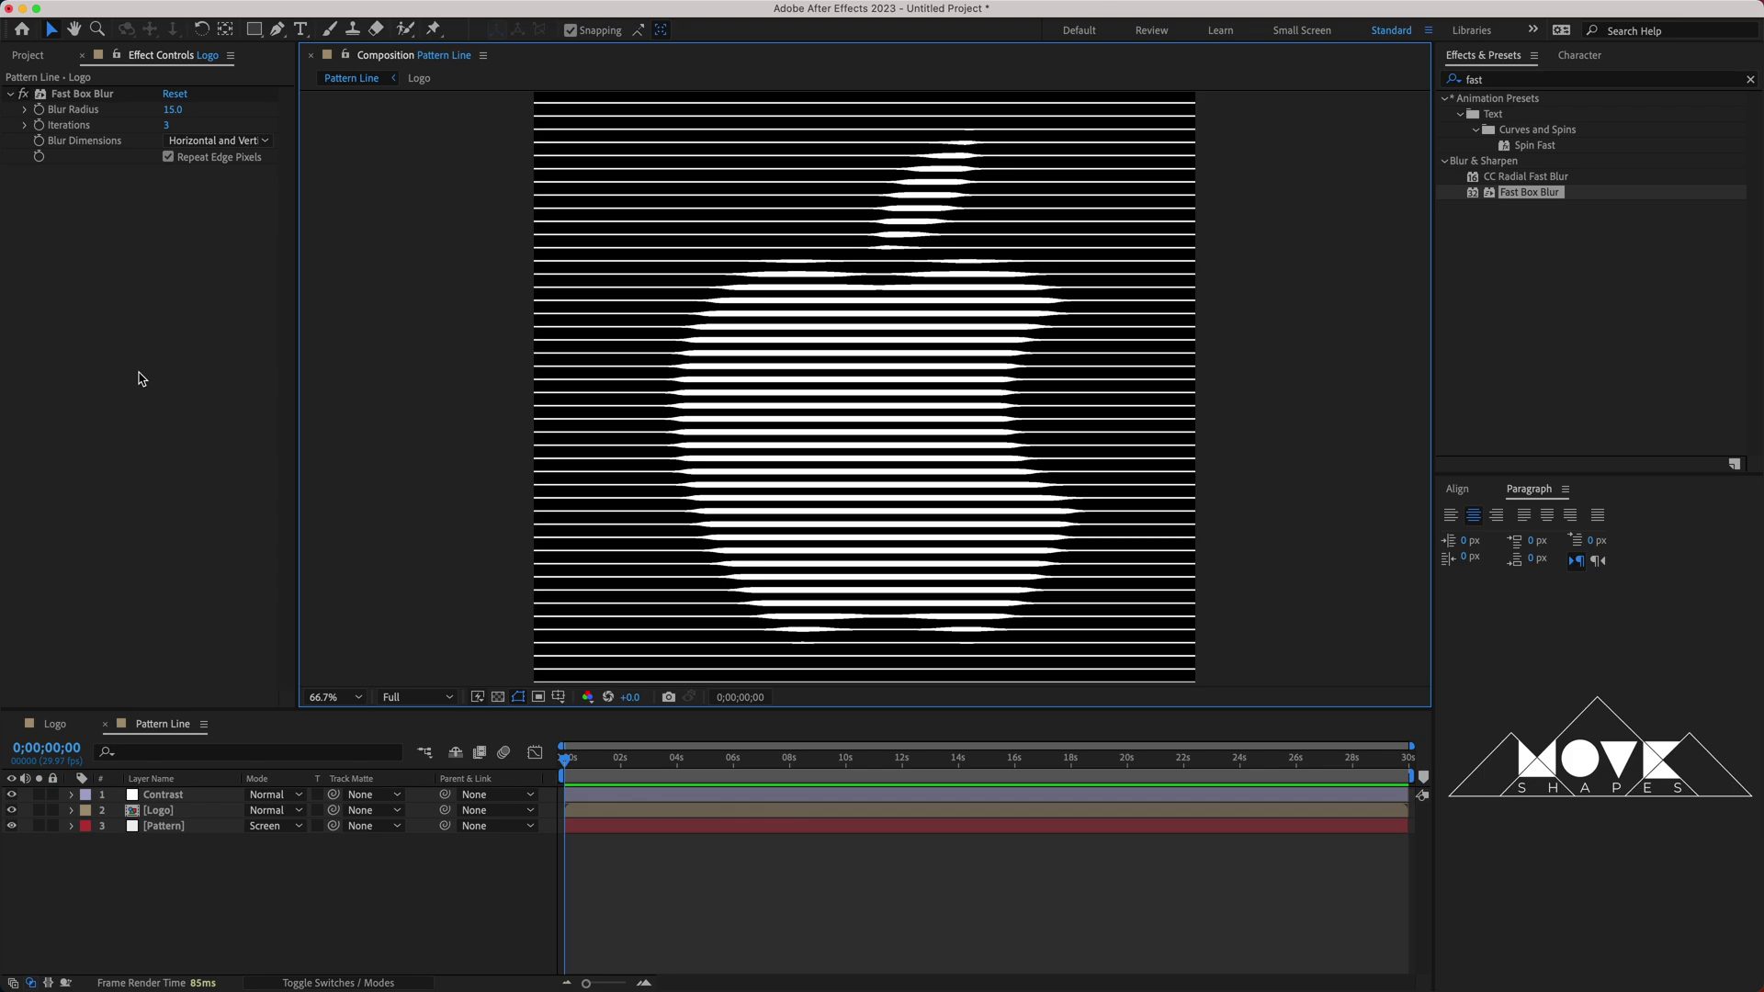
left_click(12, 94)
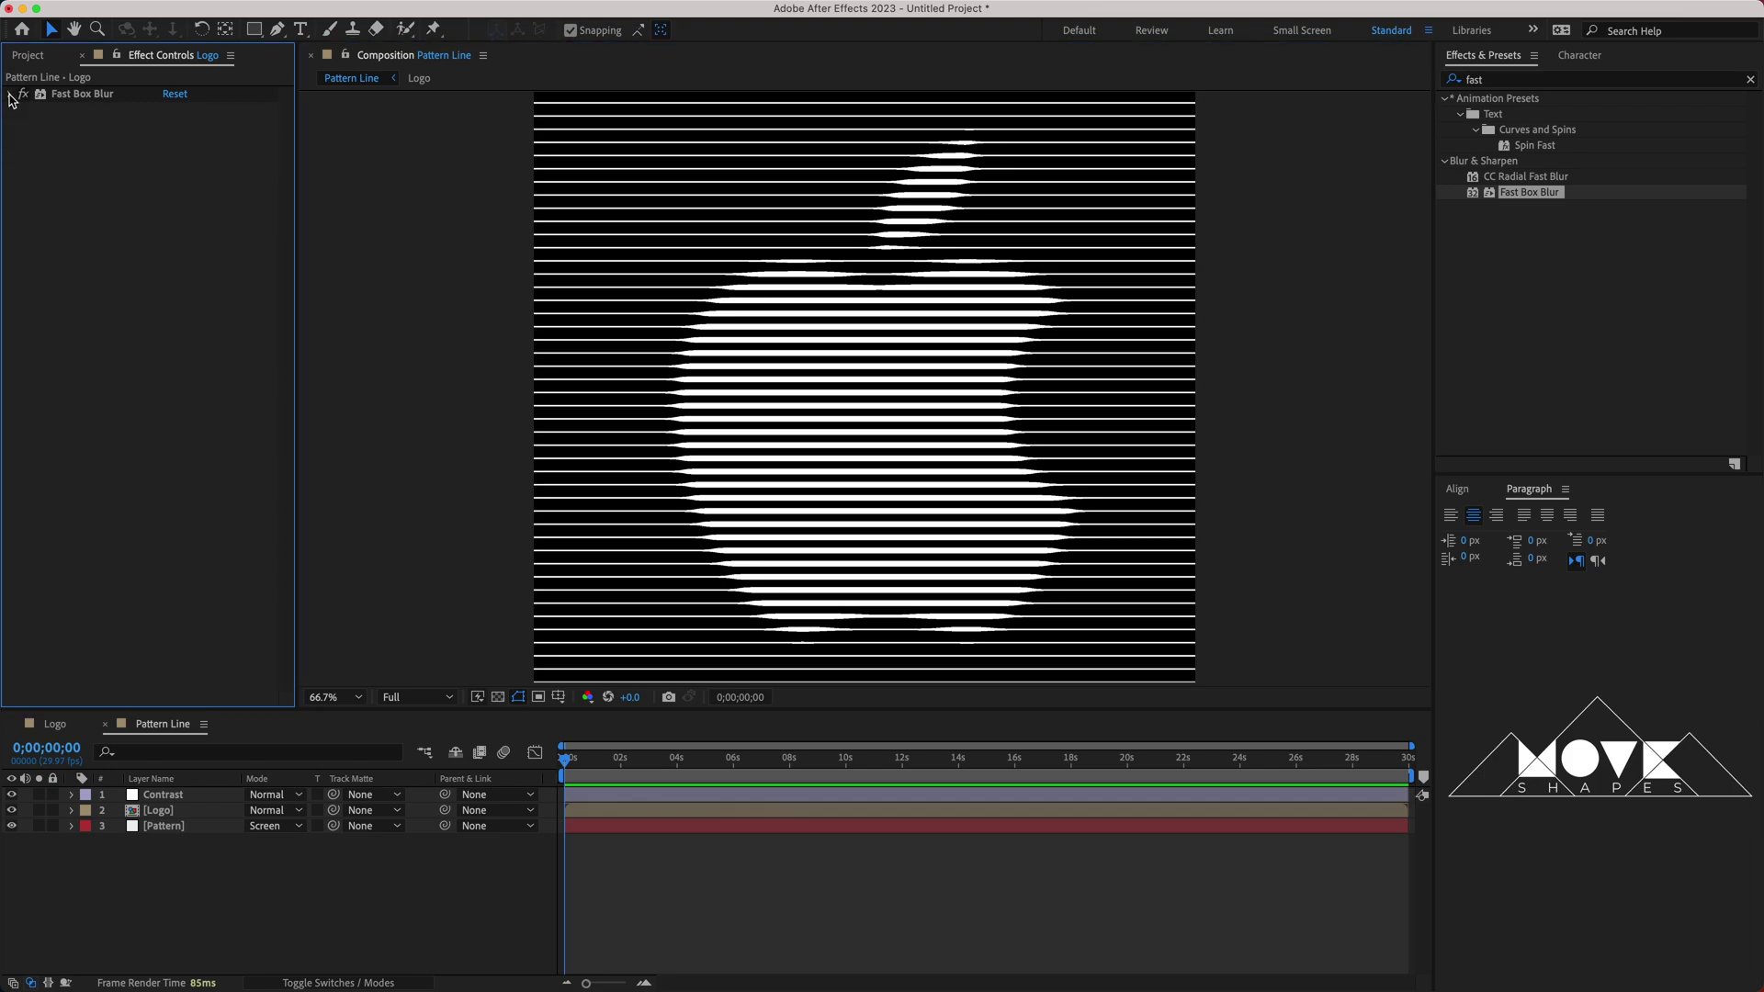
Find the Turbulent Displace effect and apply it to the Pattern layer.
left_click(163, 826)
left_click(140, 378)
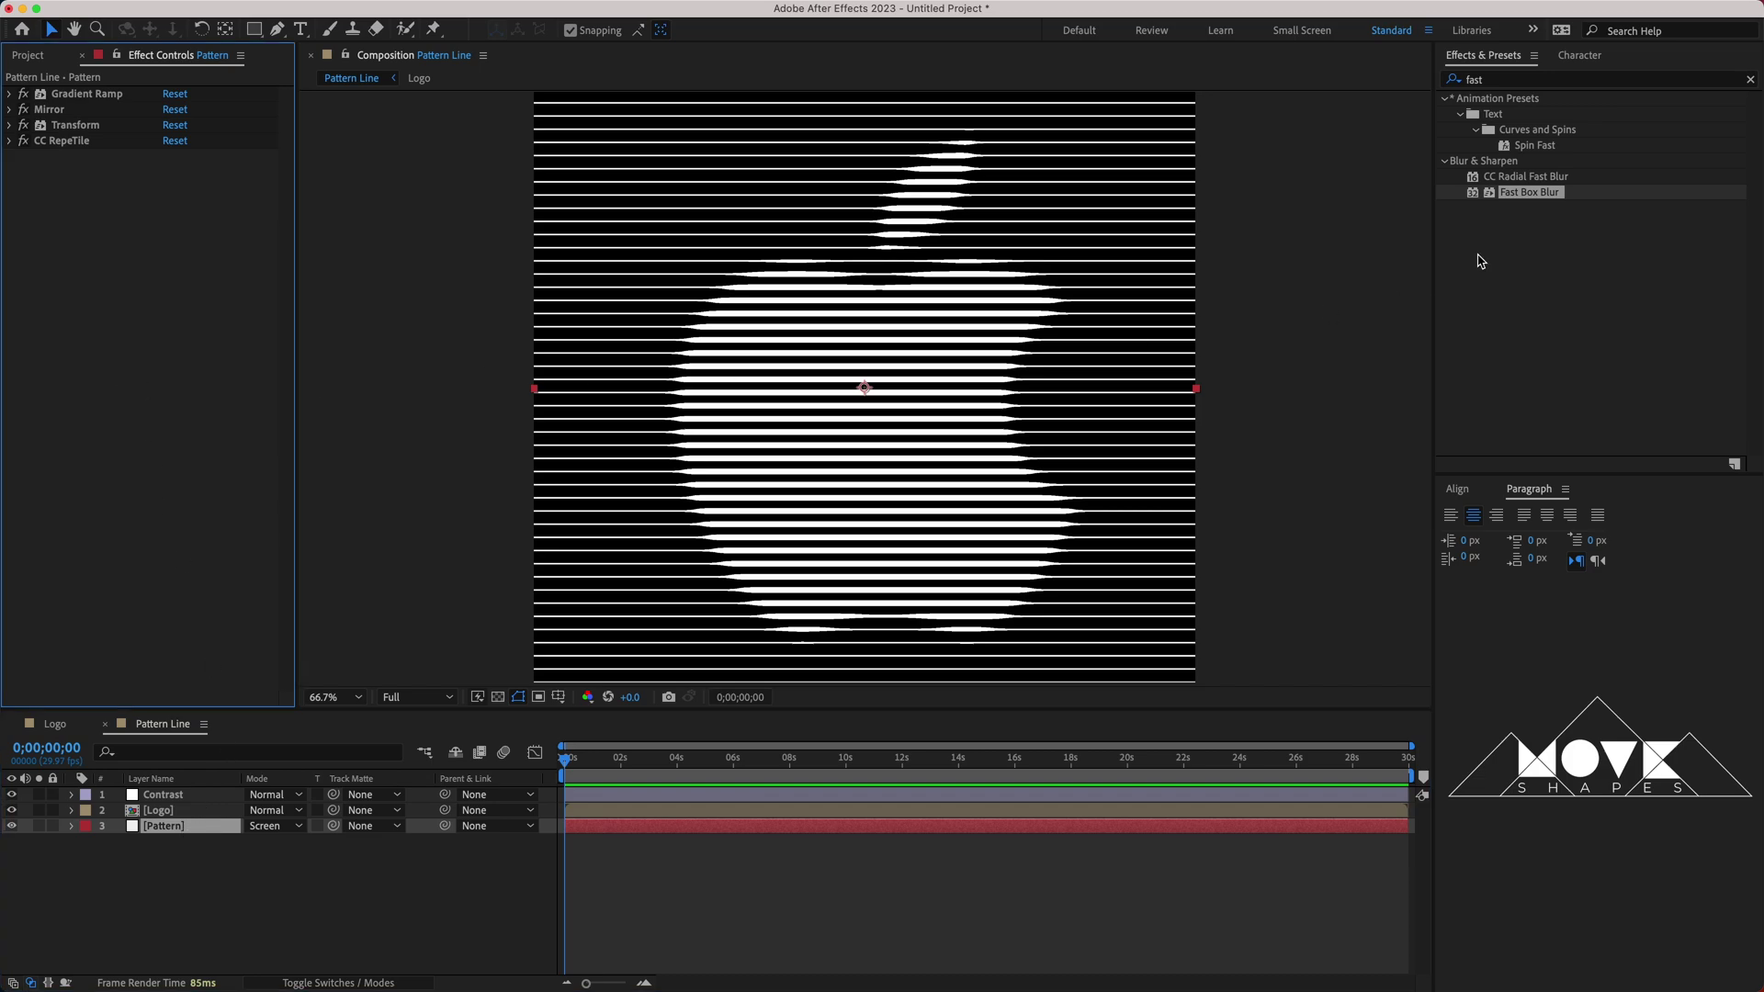
left_click(1750, 79)
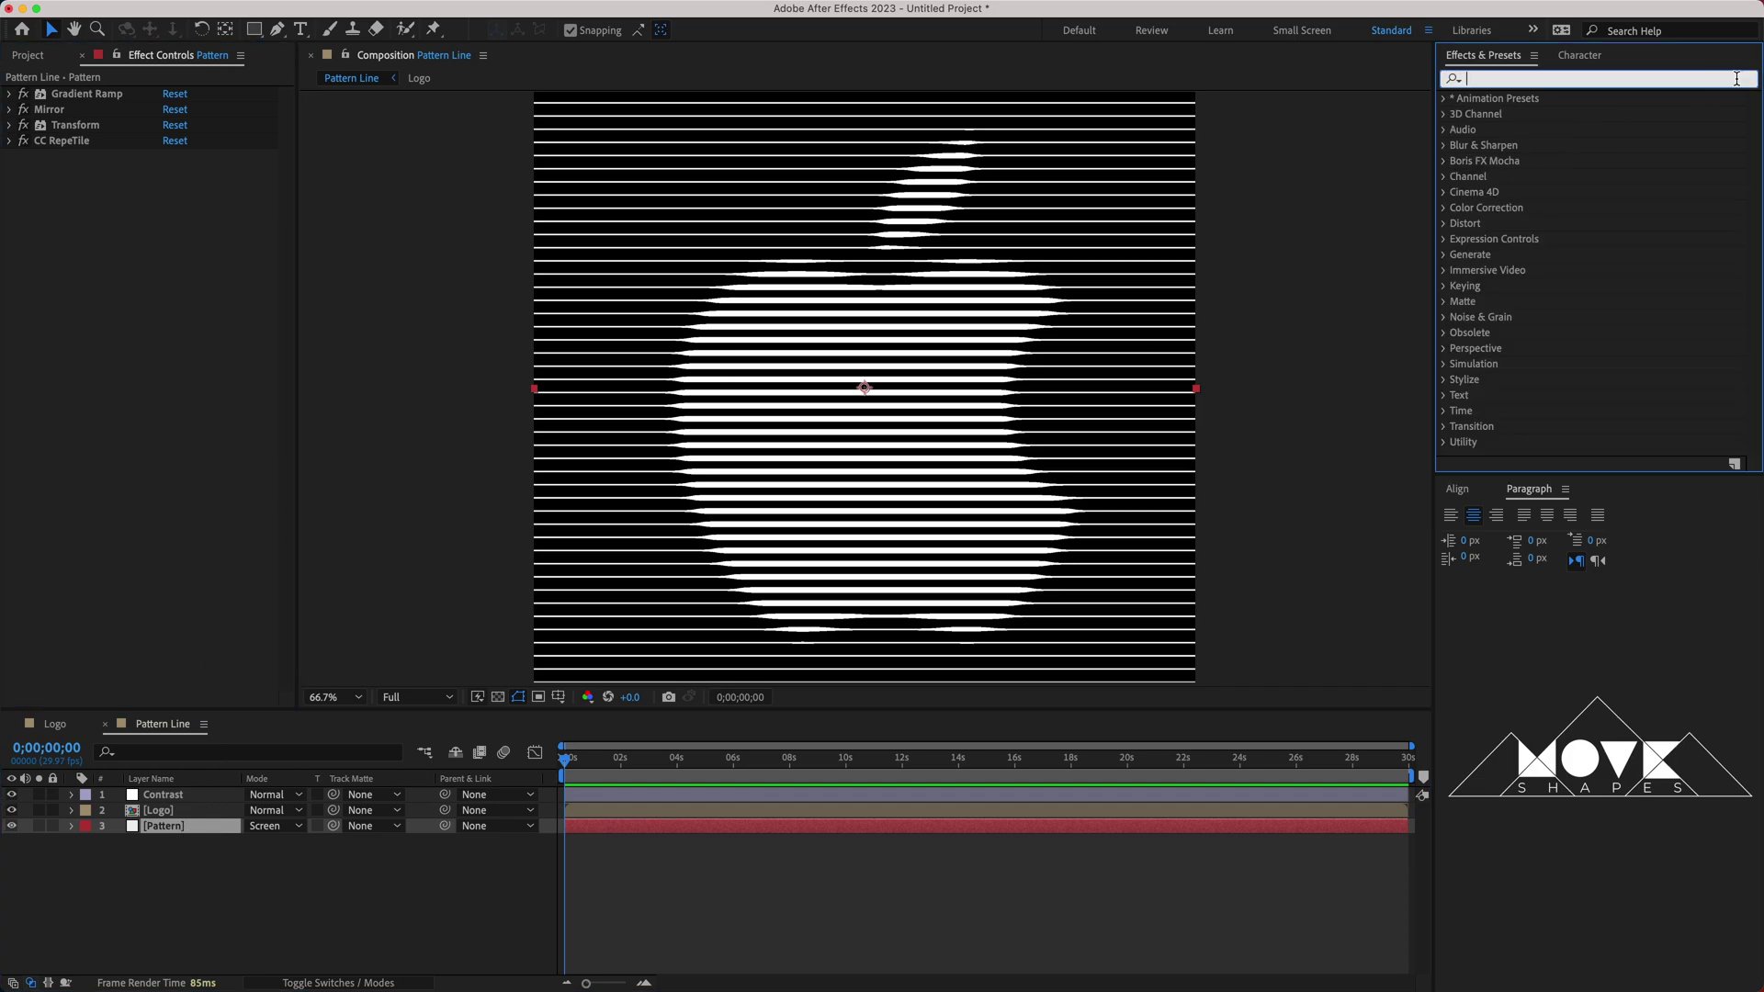
type("tur")
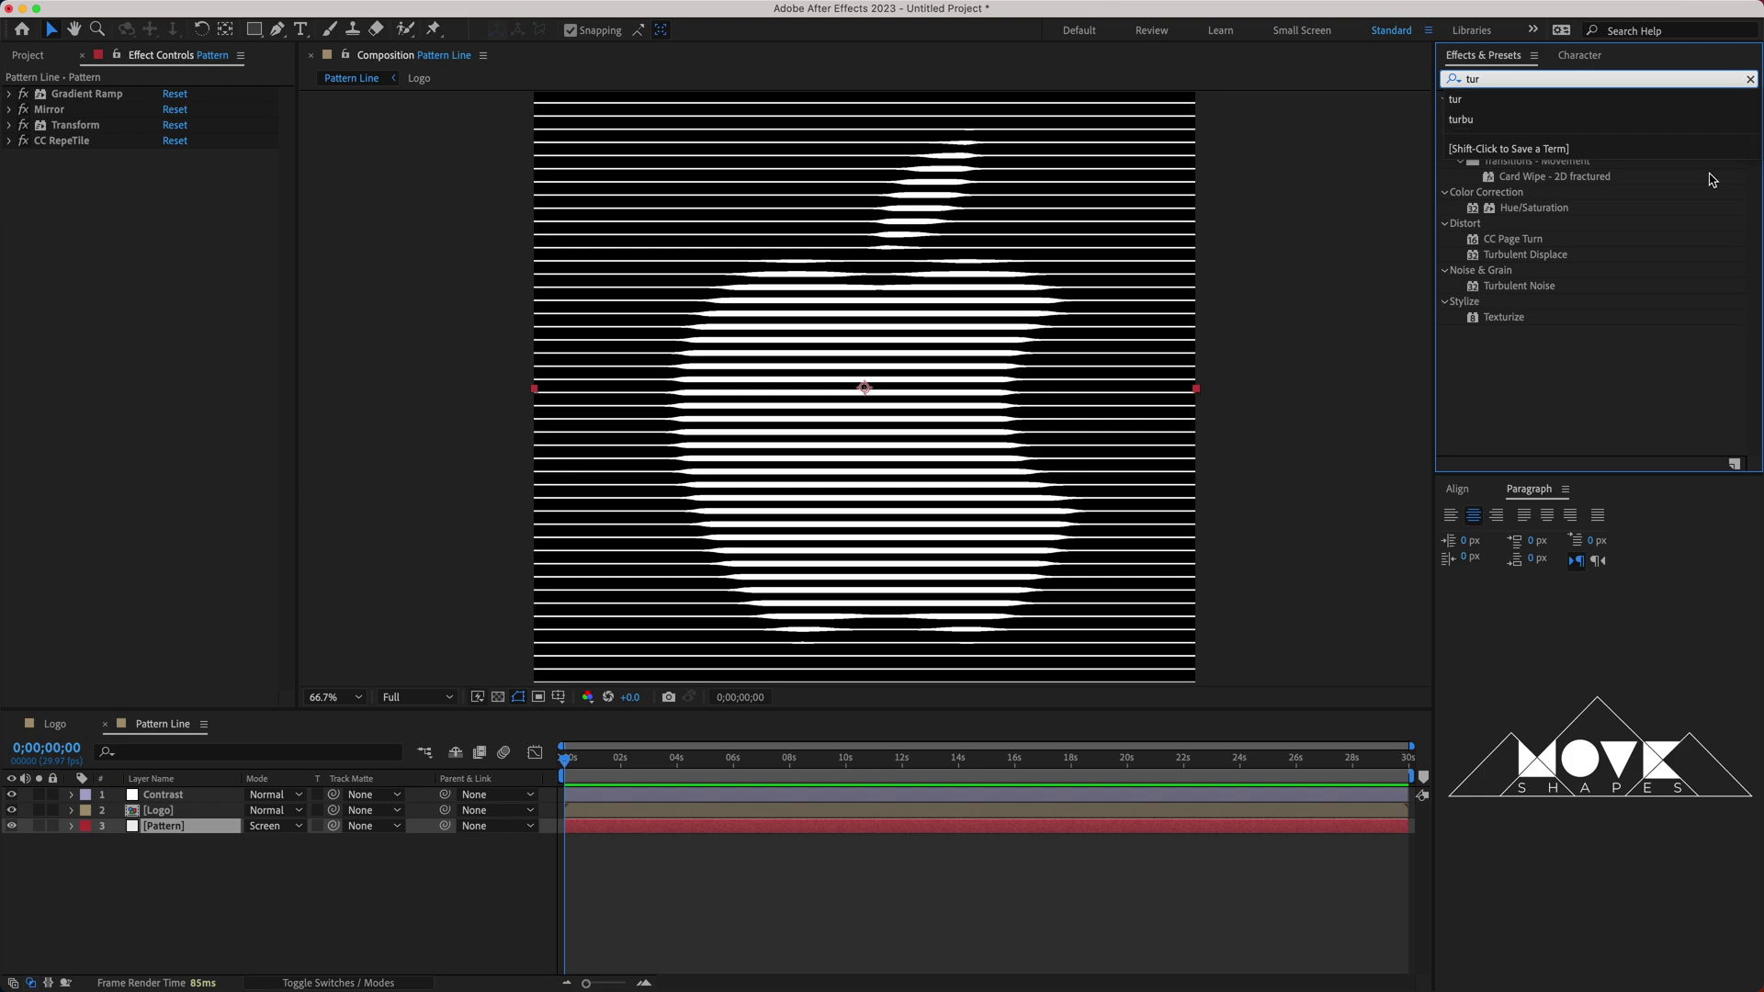
left_click(1542, 257)
left_click_drag(1562, 261, 177, 308)
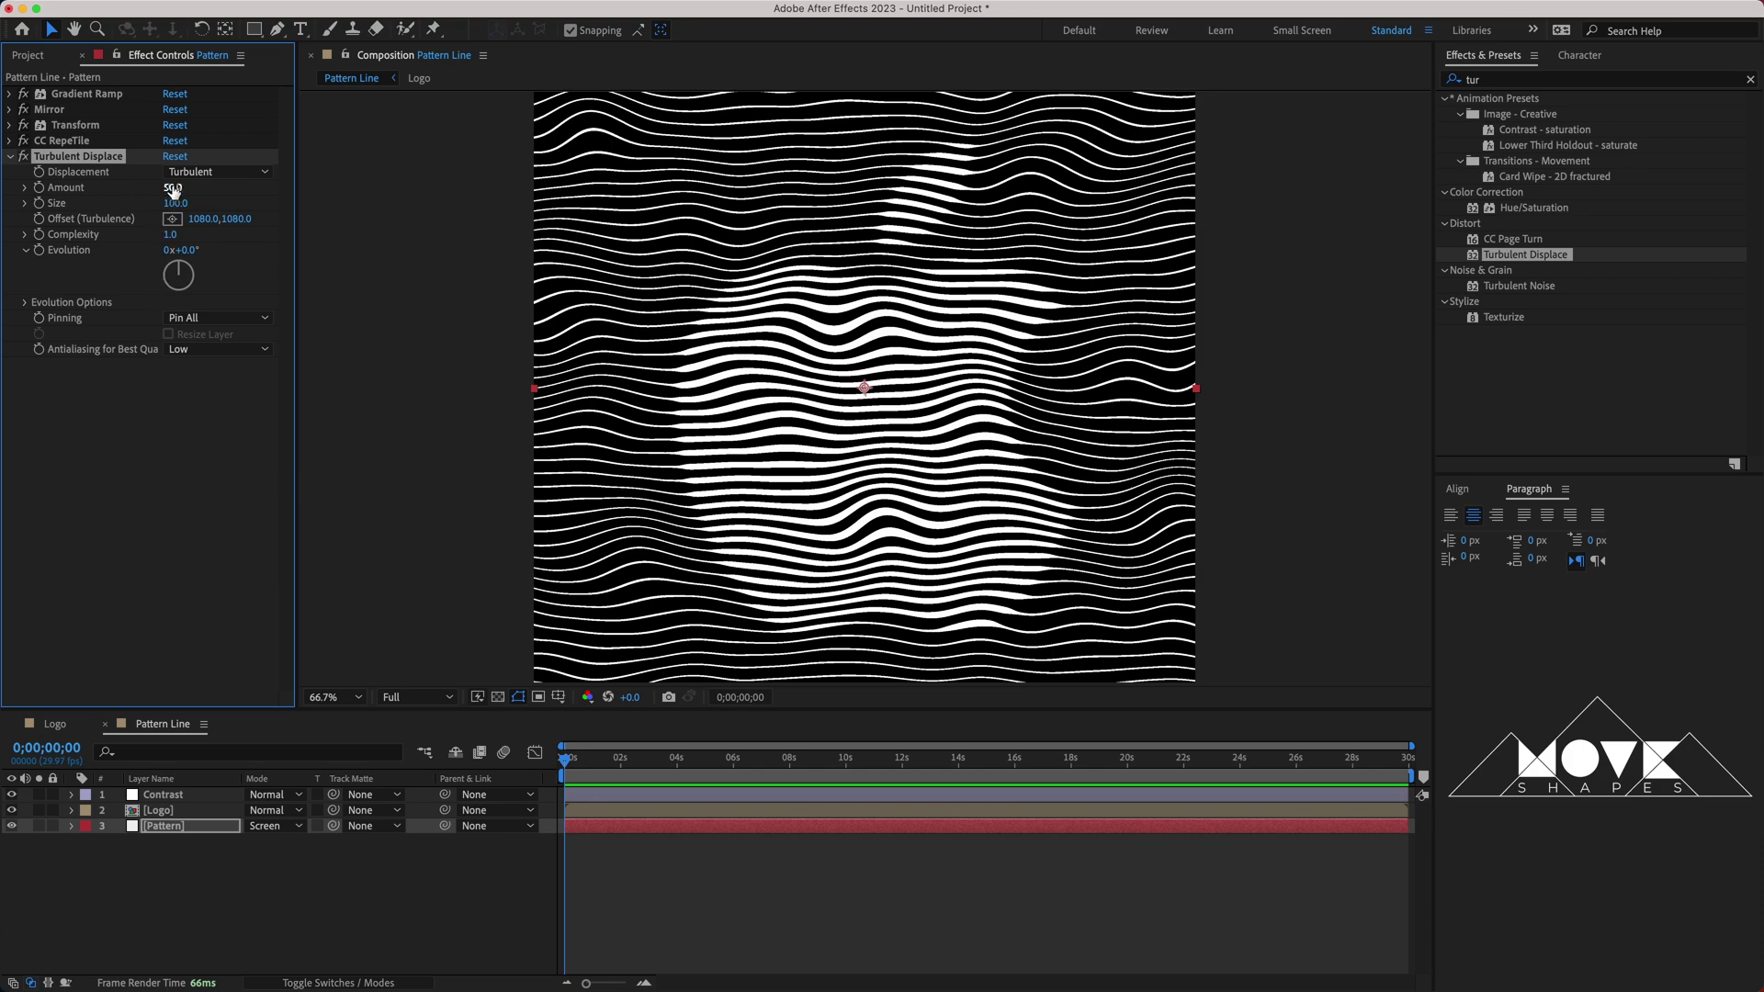
Try Turbulent Displace sizes of 357 and 400 on the Pattern layer, and set the Size to 500.
left_click_drag(177, 204, 426, 217)
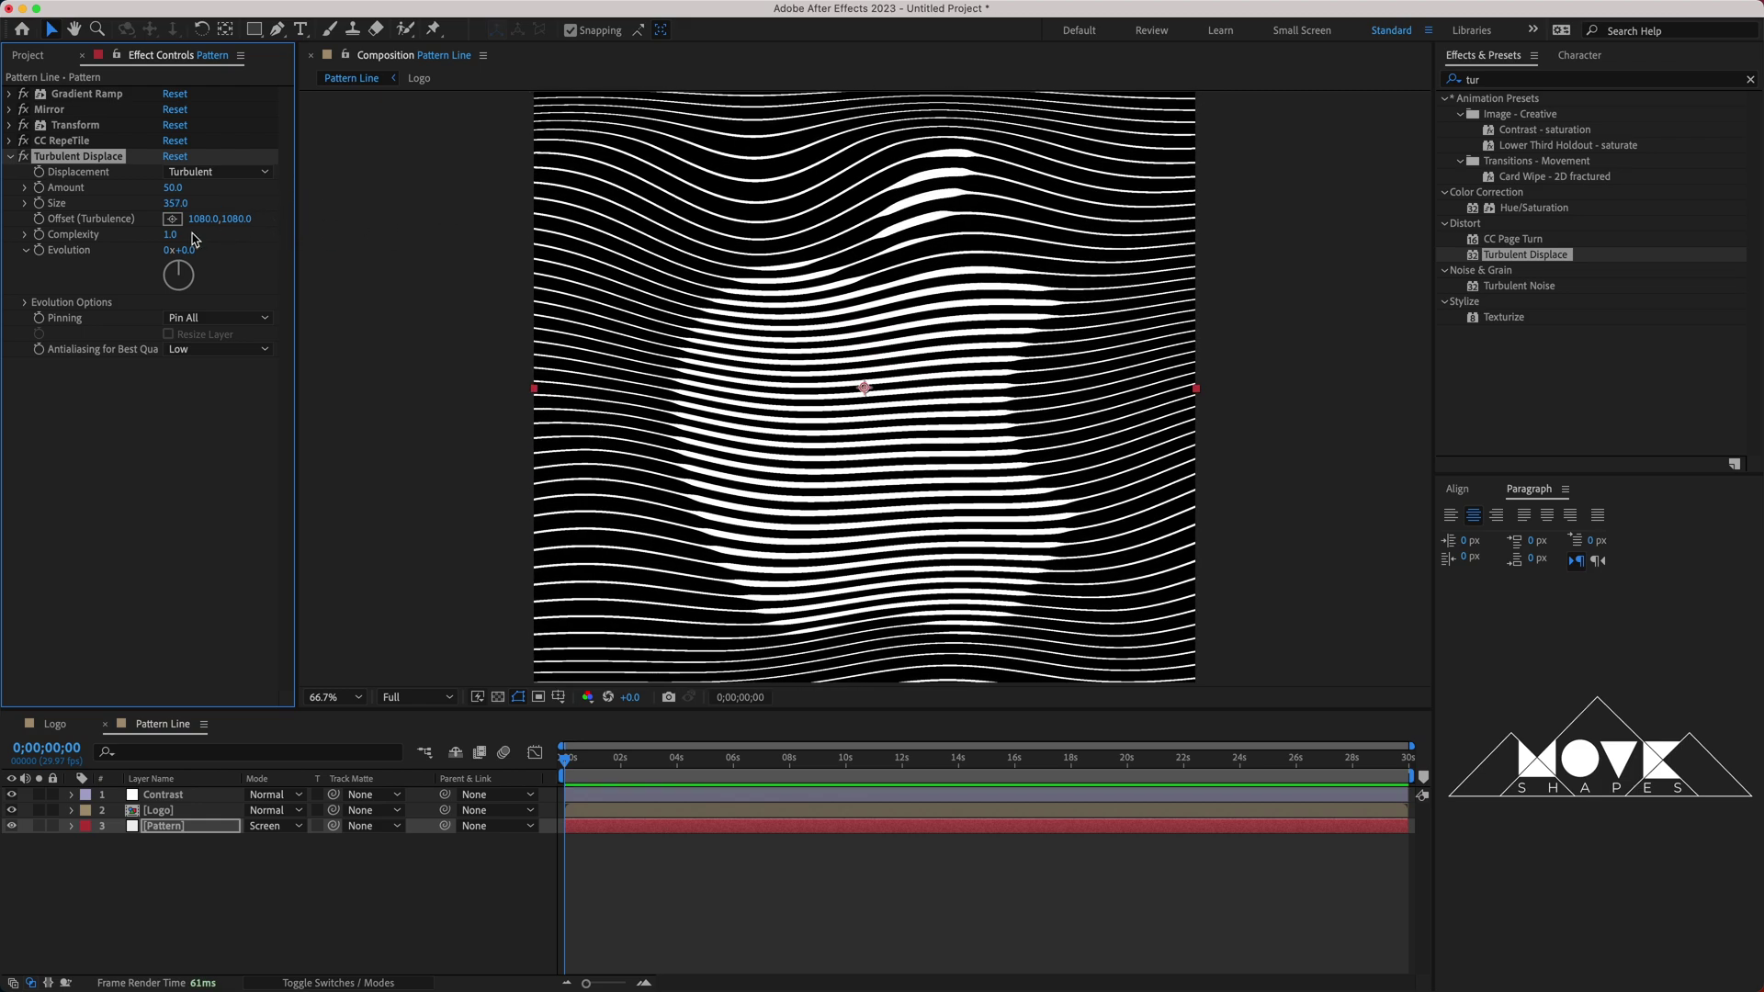
left_click(178, 204)
type("400")
key("Return")
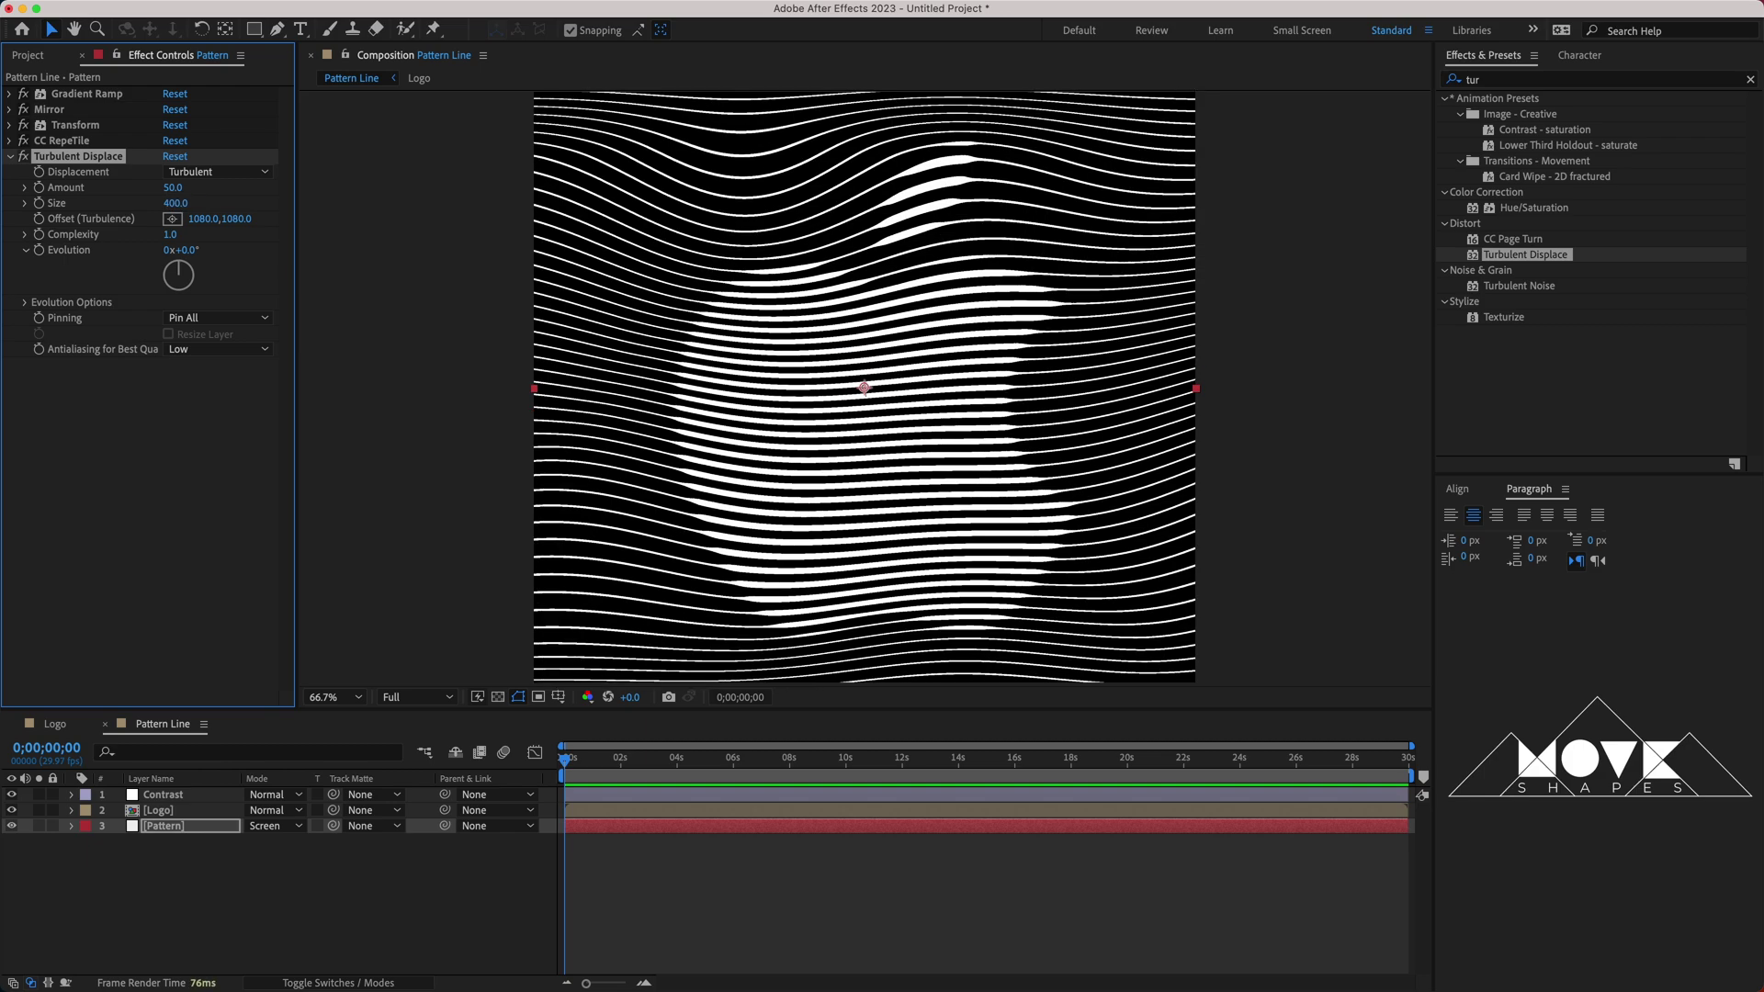
left_click(178, 203)
type("500")
key("Return")
left_click(198, 432)
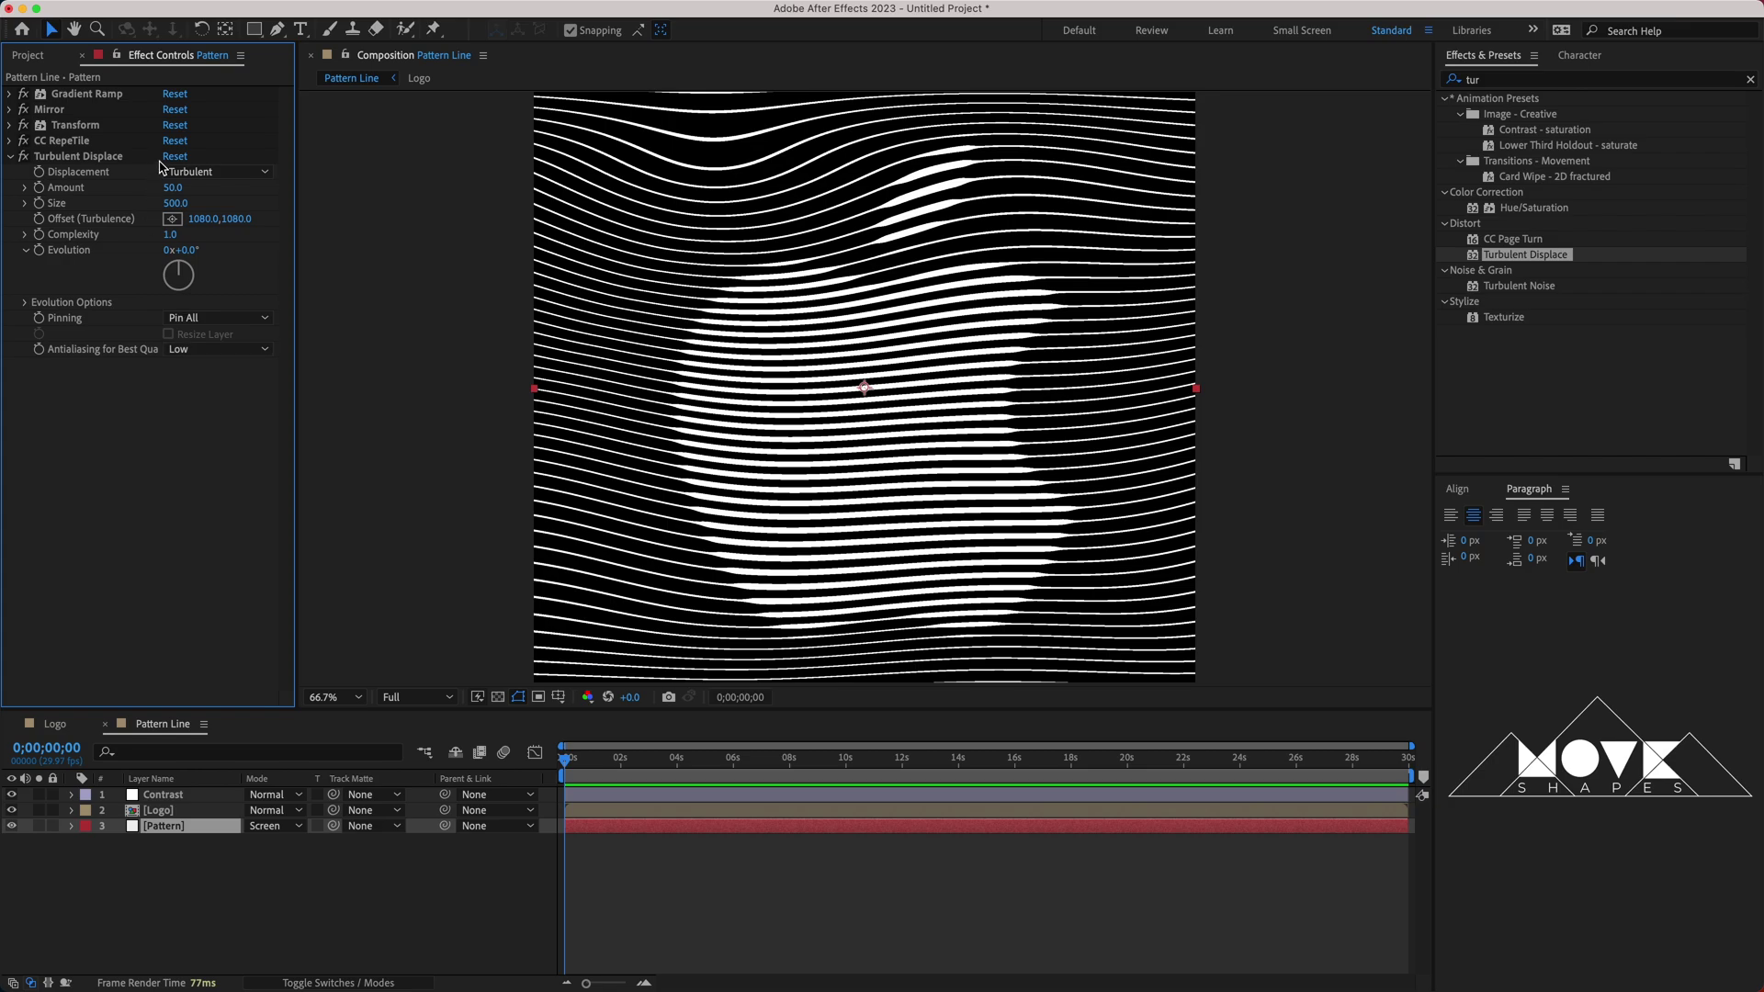
Set the Turbulent Displace Amount to 100, collapse the effect and deselect the Pattern layer.
left_click_drag(173, 188, 232, 211)
left_click(175, 190)
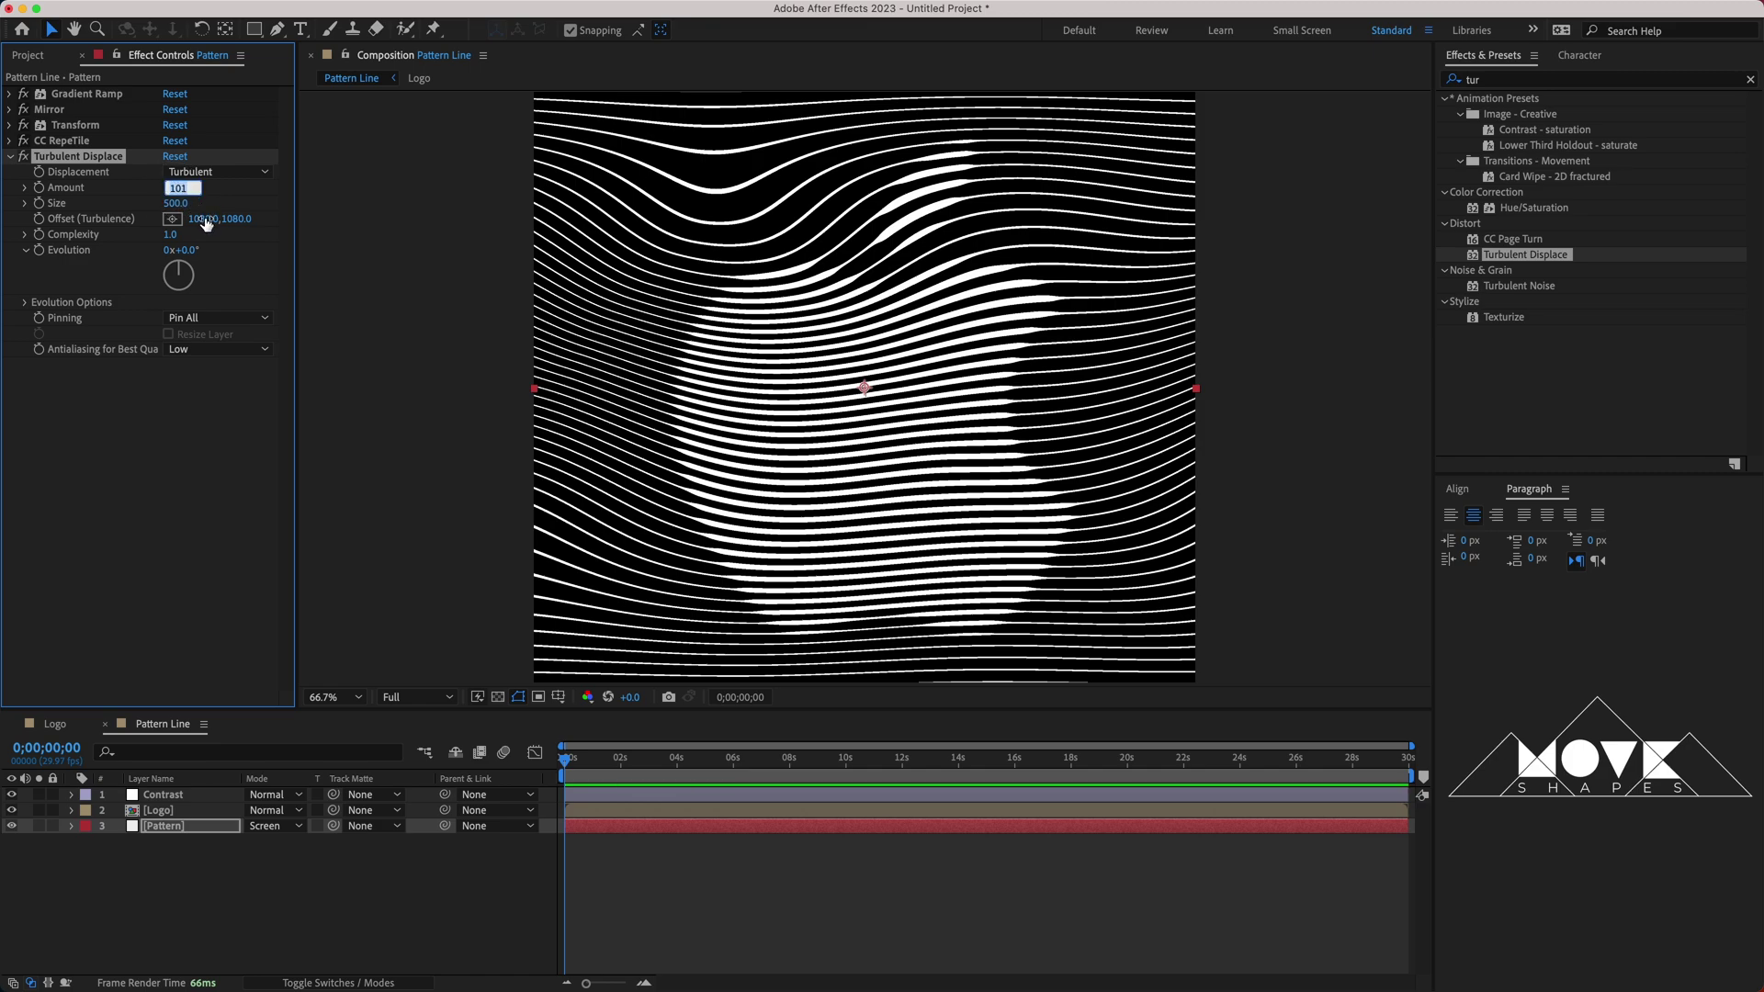
type("100")
key("Return")
left_click(188, 430)
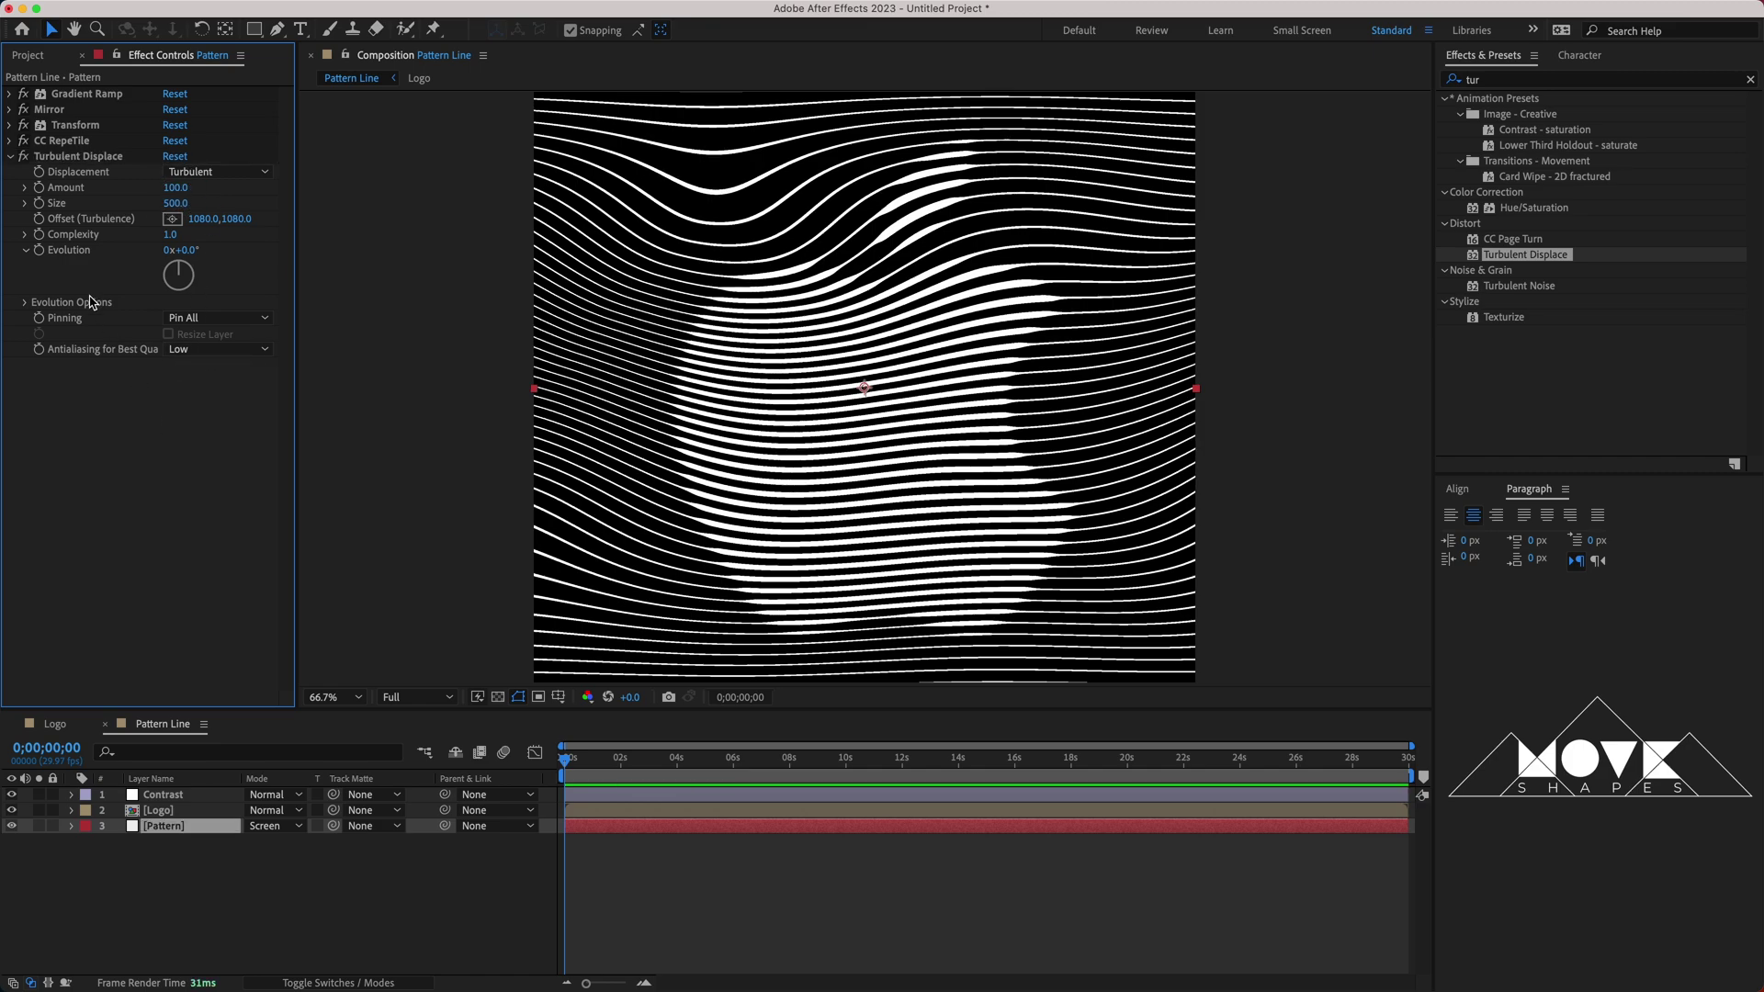
left_click(10, 159)
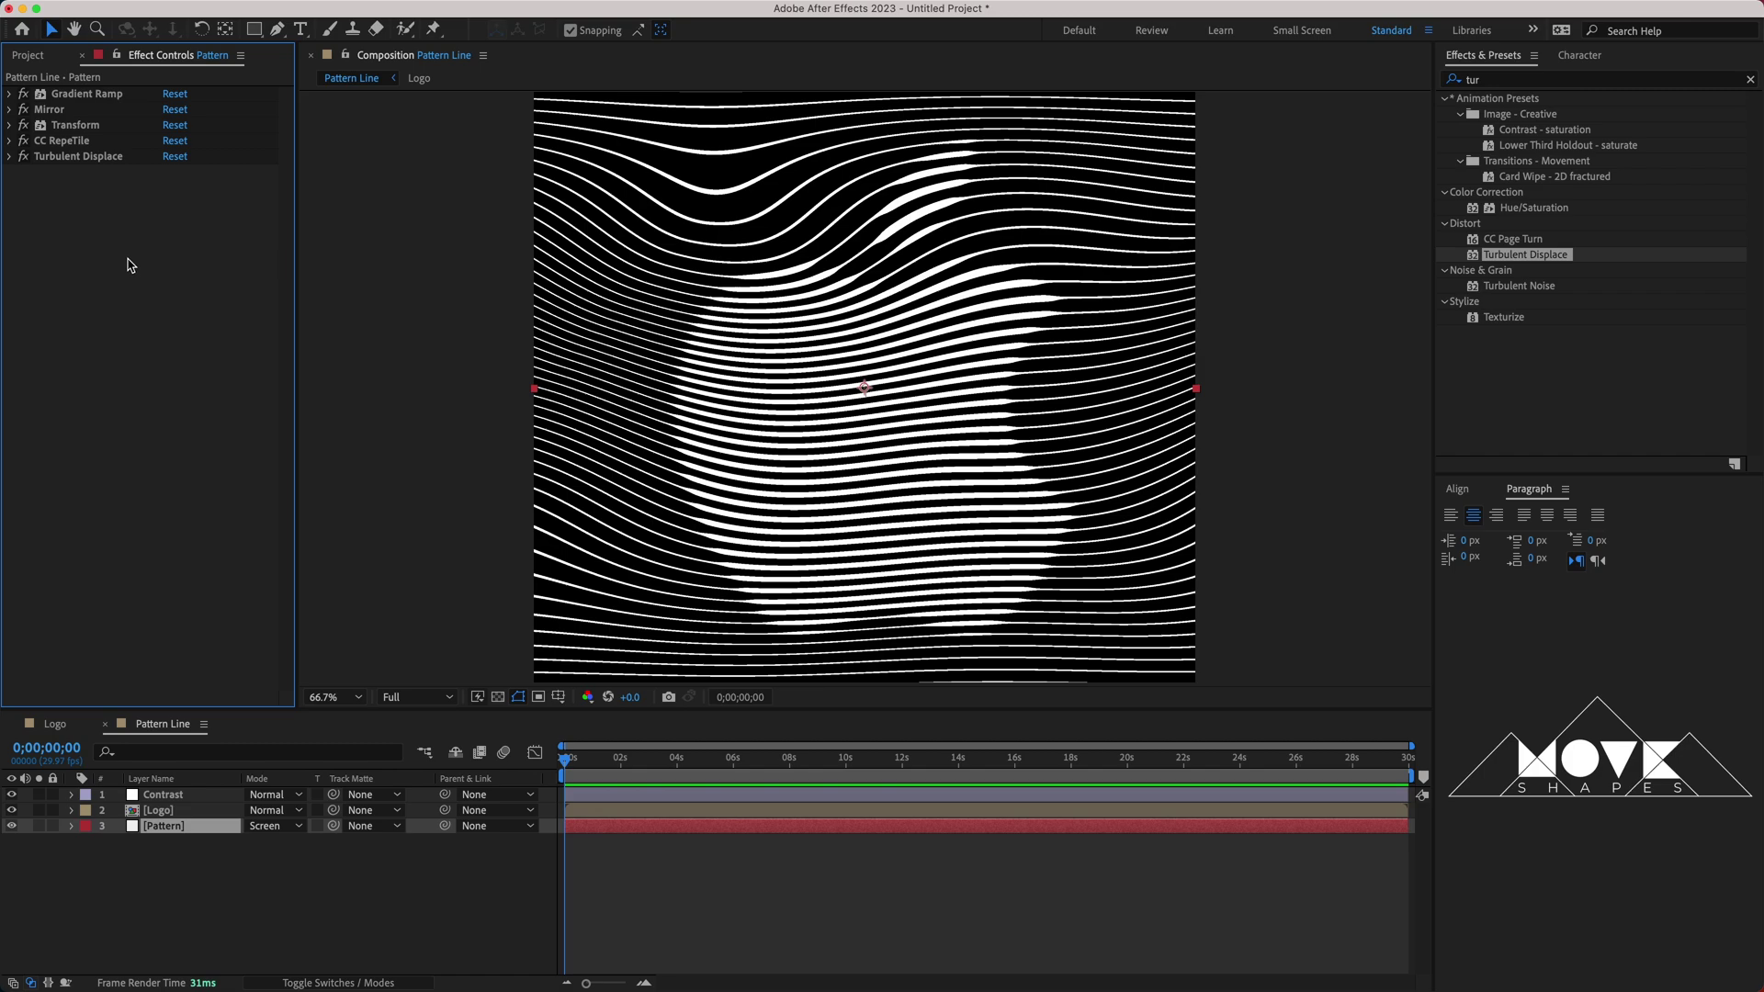
left_click(685, 884)
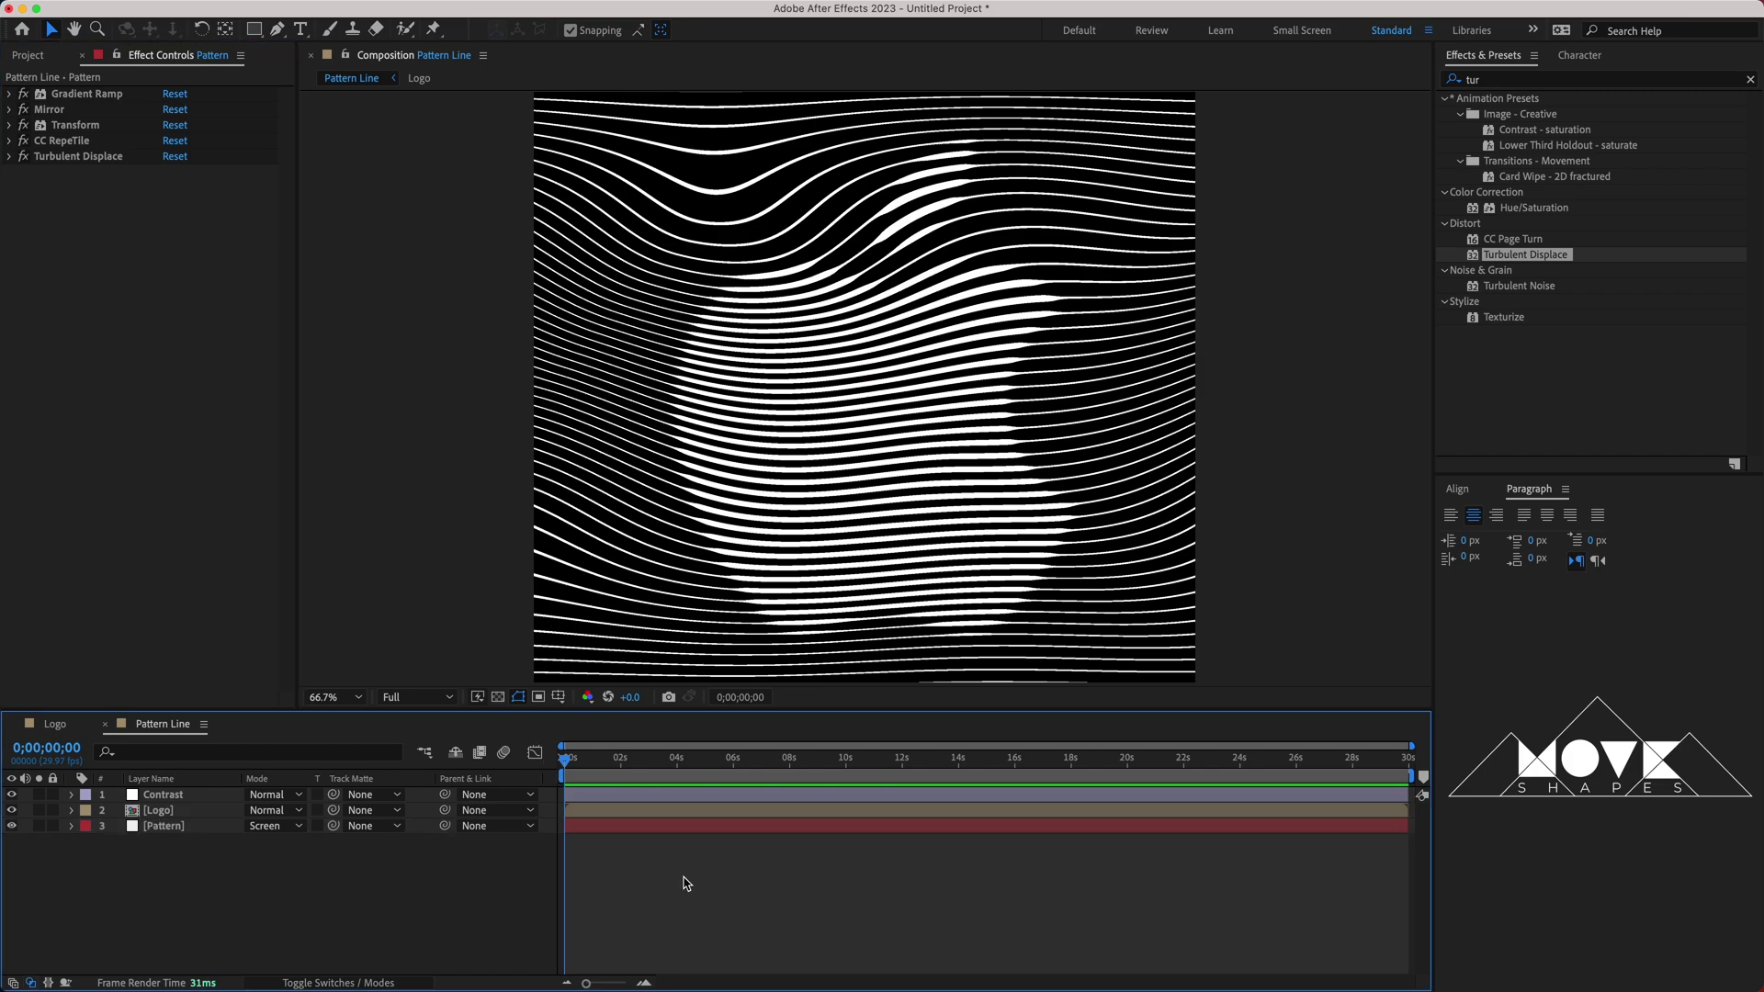
Add a new adjustment layer above the Contrast layer and rename it Noise.
right_click(363, 581)
mouse_move(515, 593)
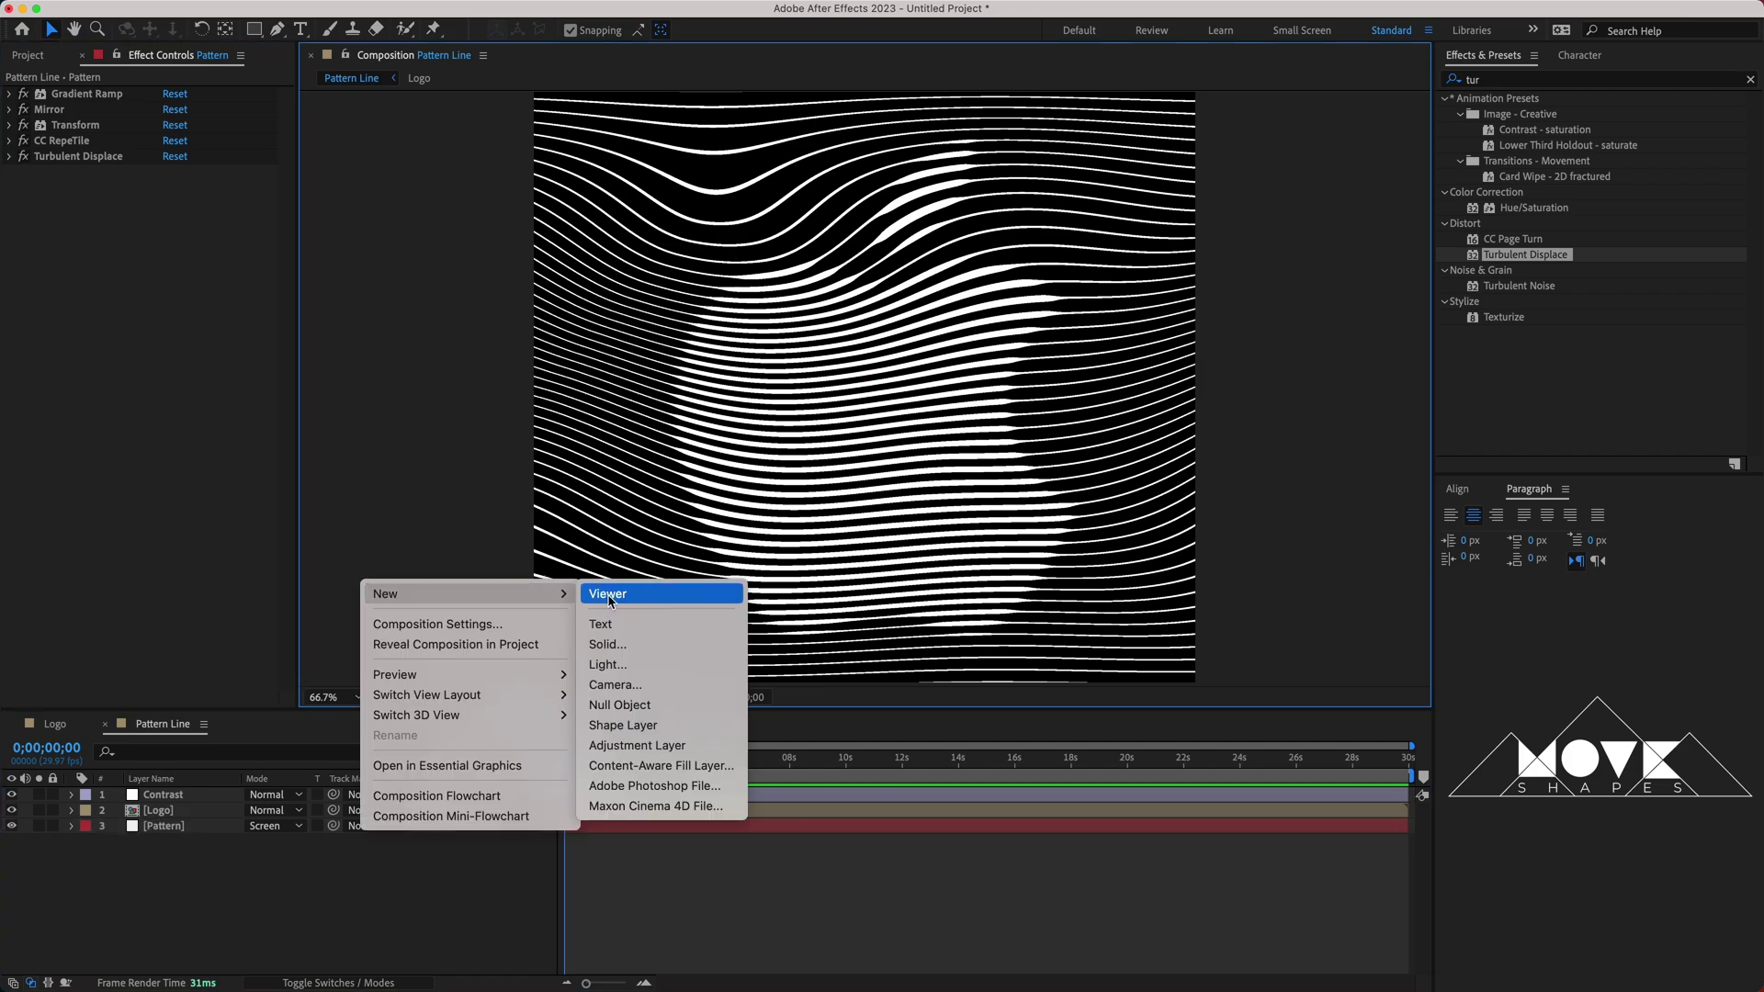
left_click(649, 746)
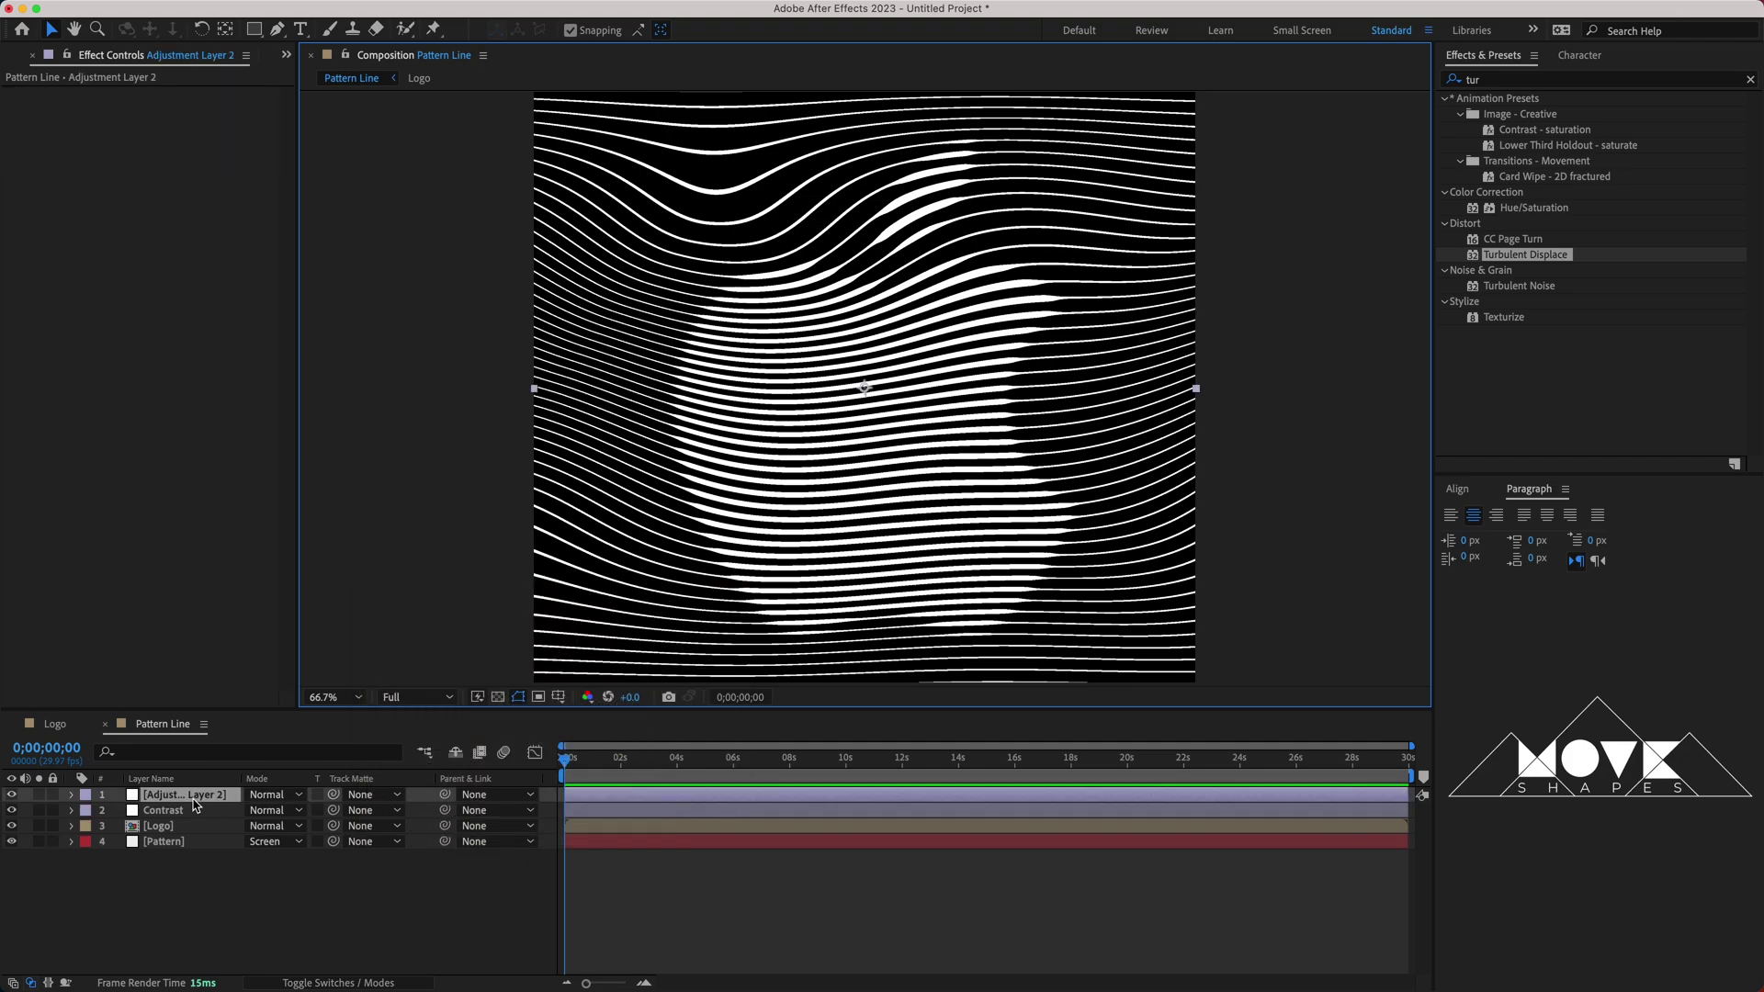
right_click(195, 806)
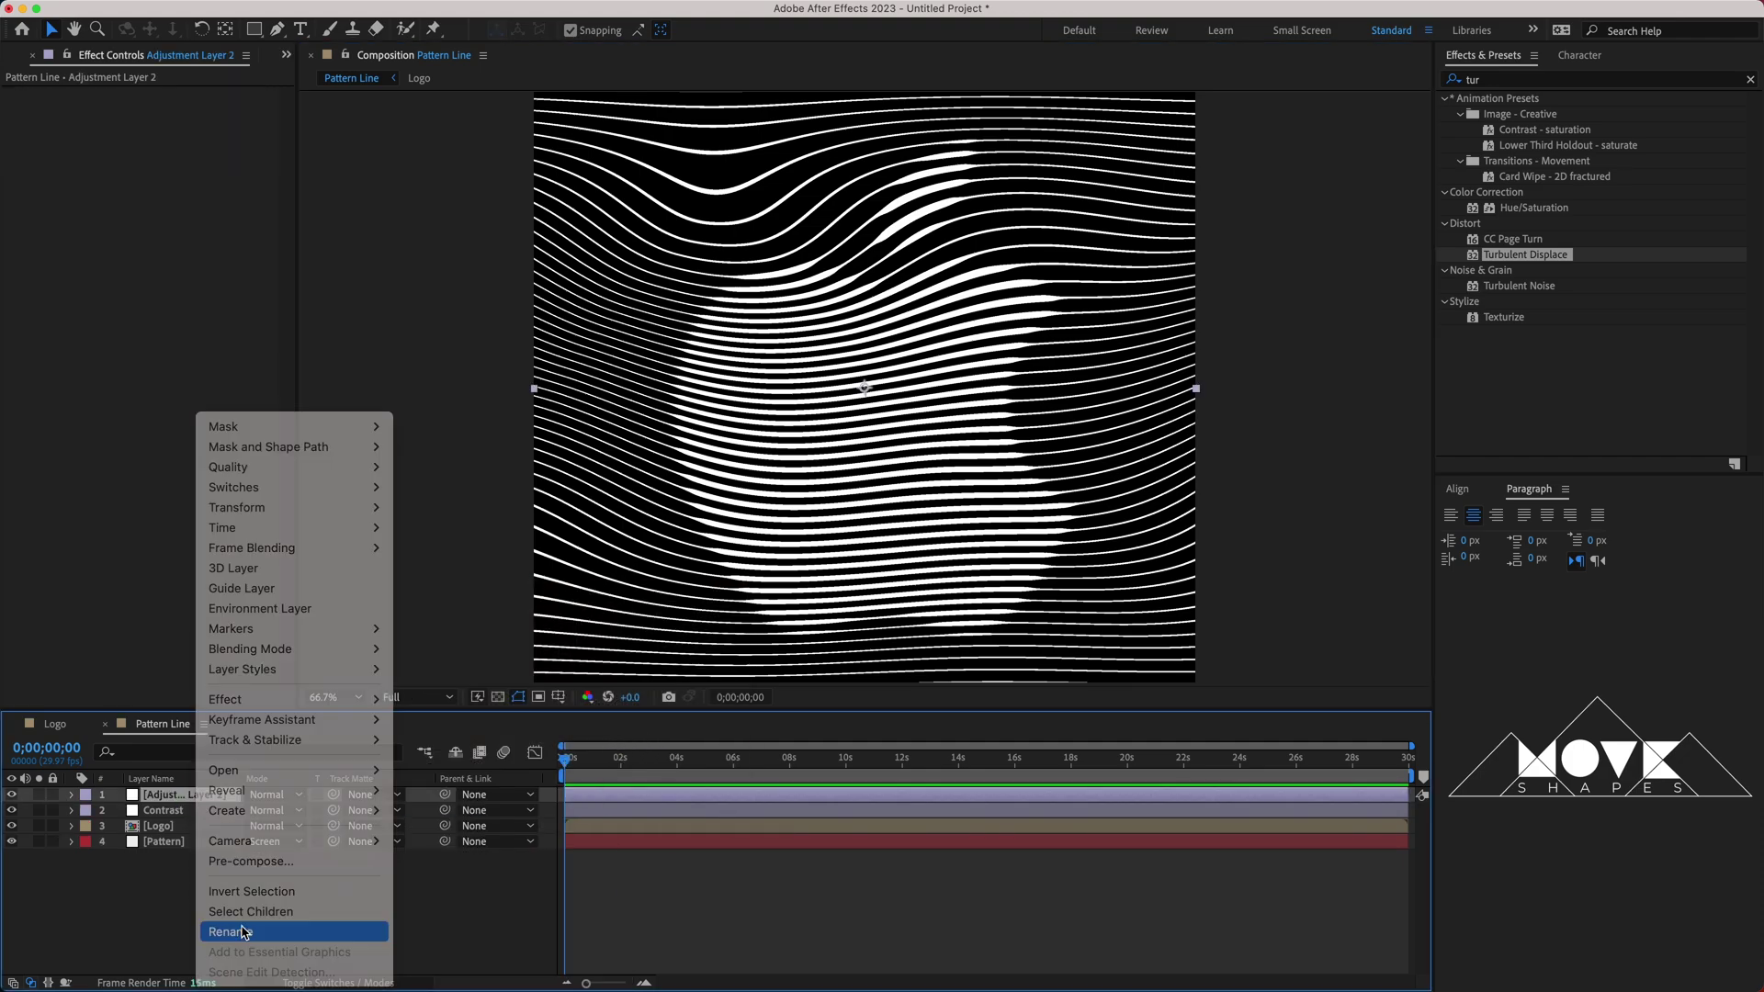
left_click(244, 932)
type("Nois")
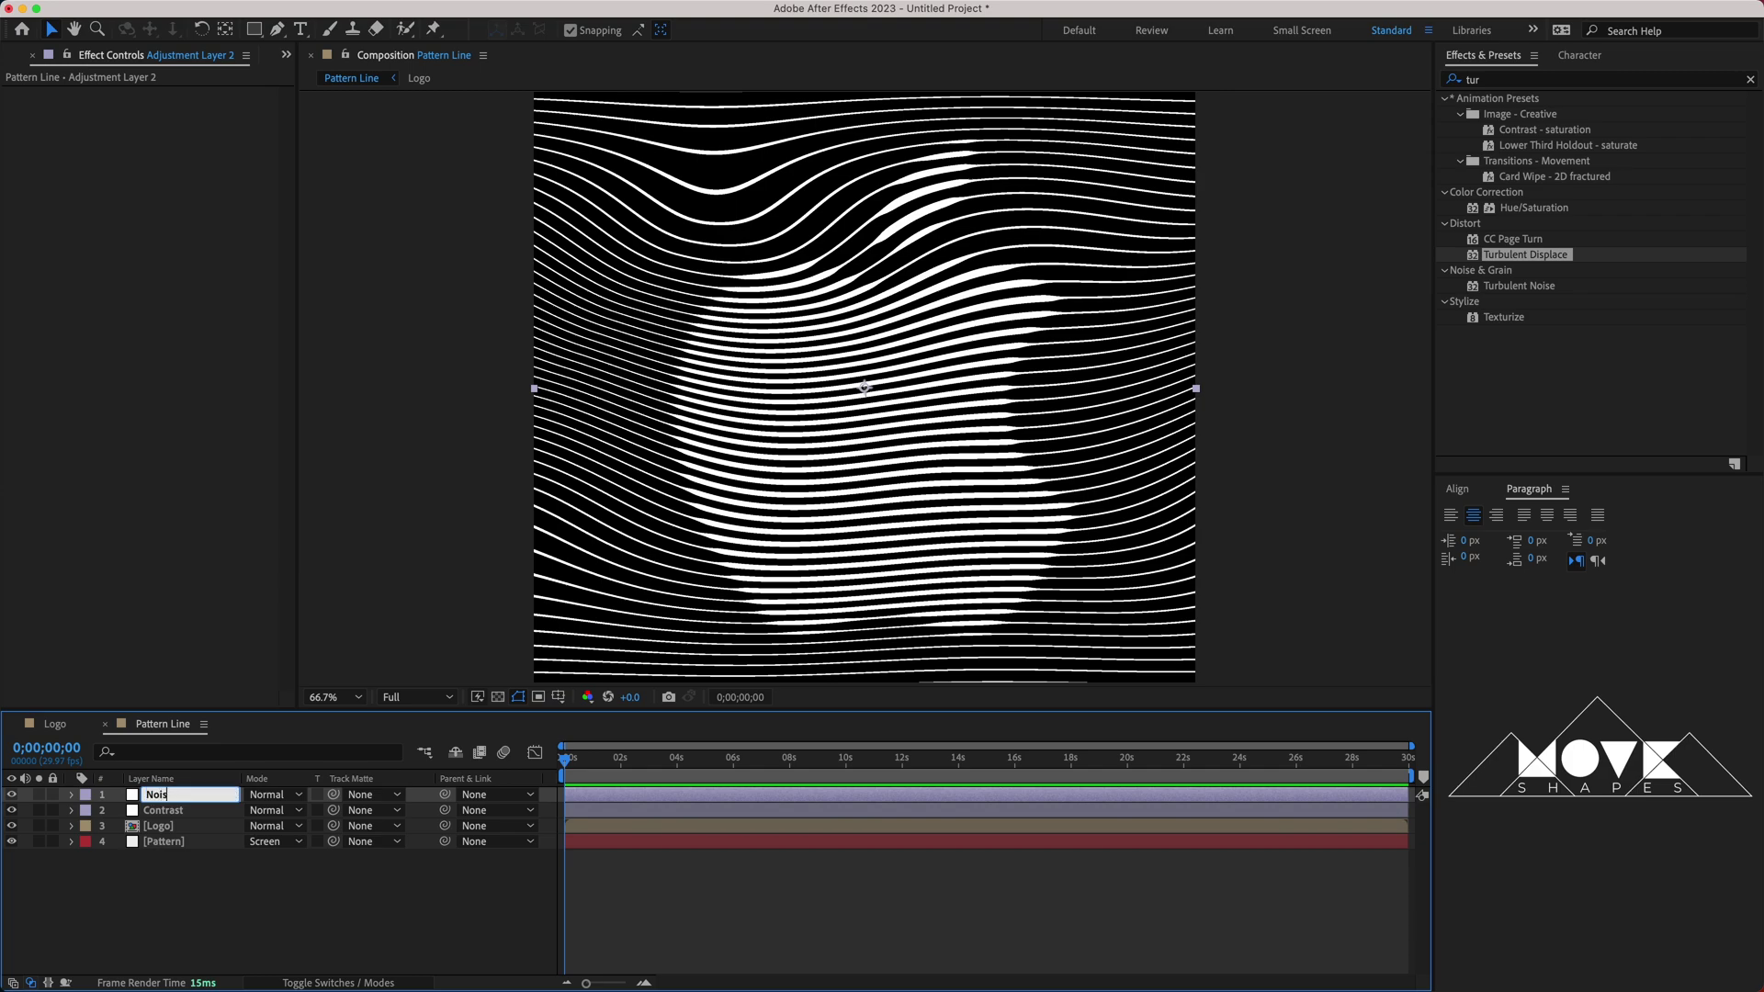
type("e")
key("Return")
left_click(244, 930)
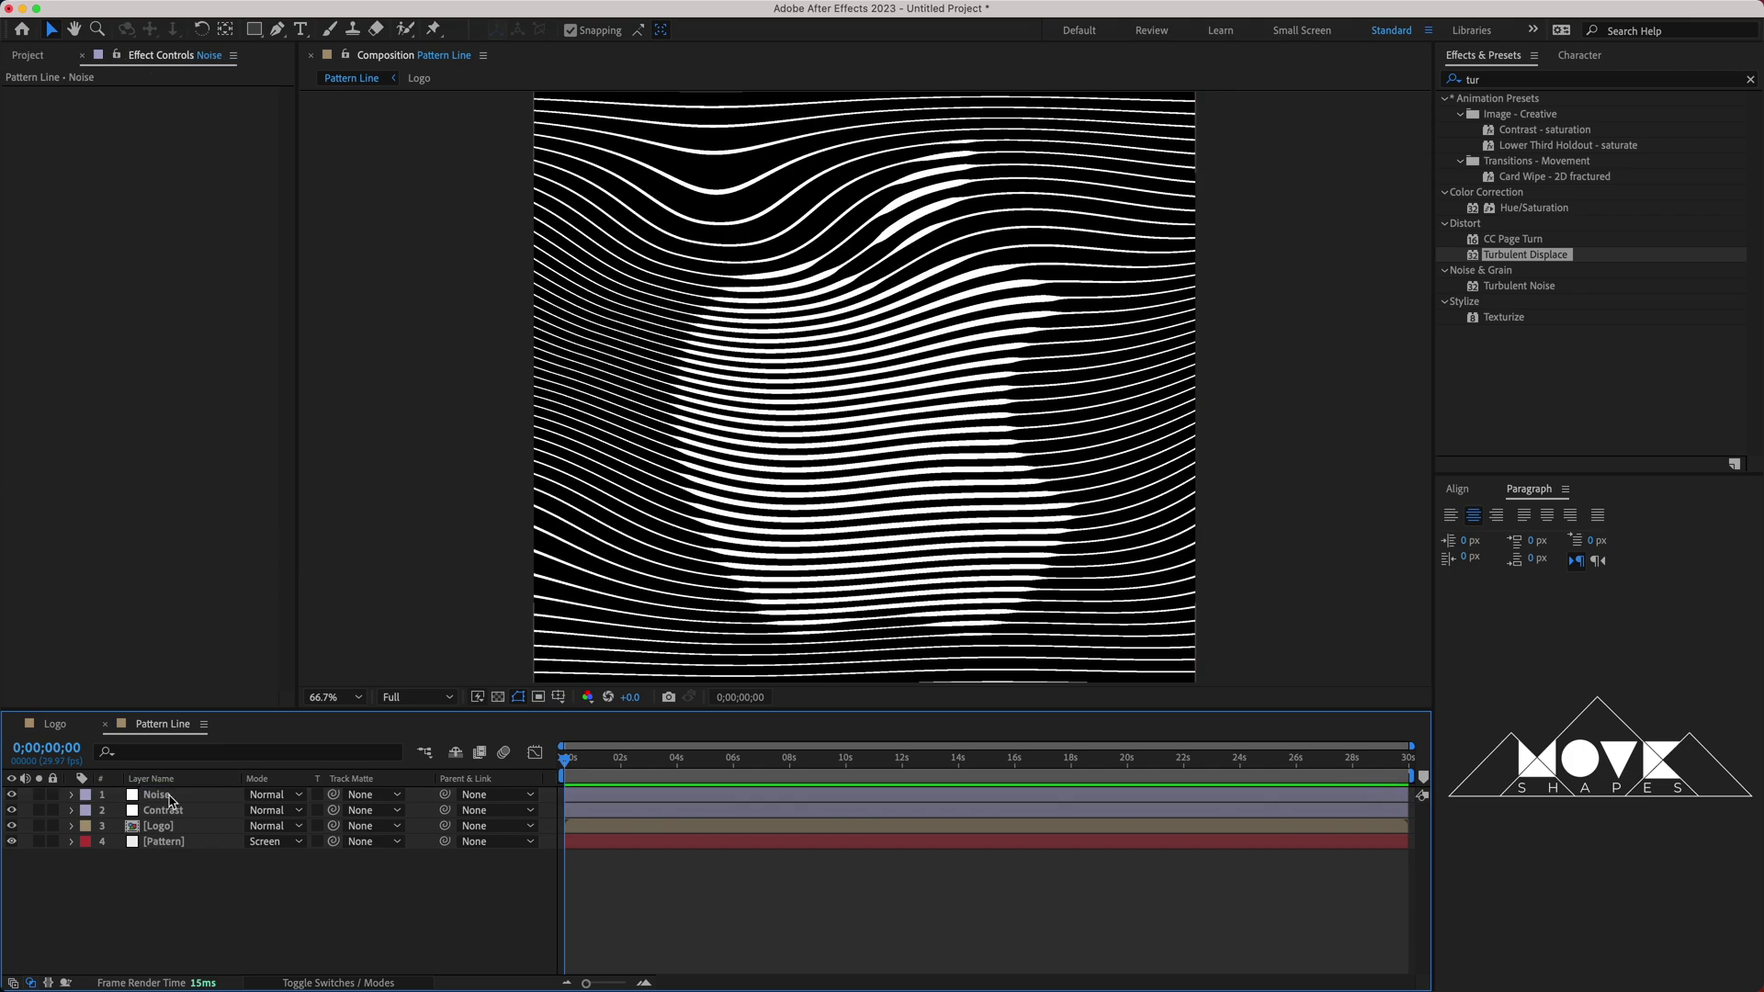
Find the Fractal Noise effect and apply it to the Noise adjustment layer.
left_click(170, 799)
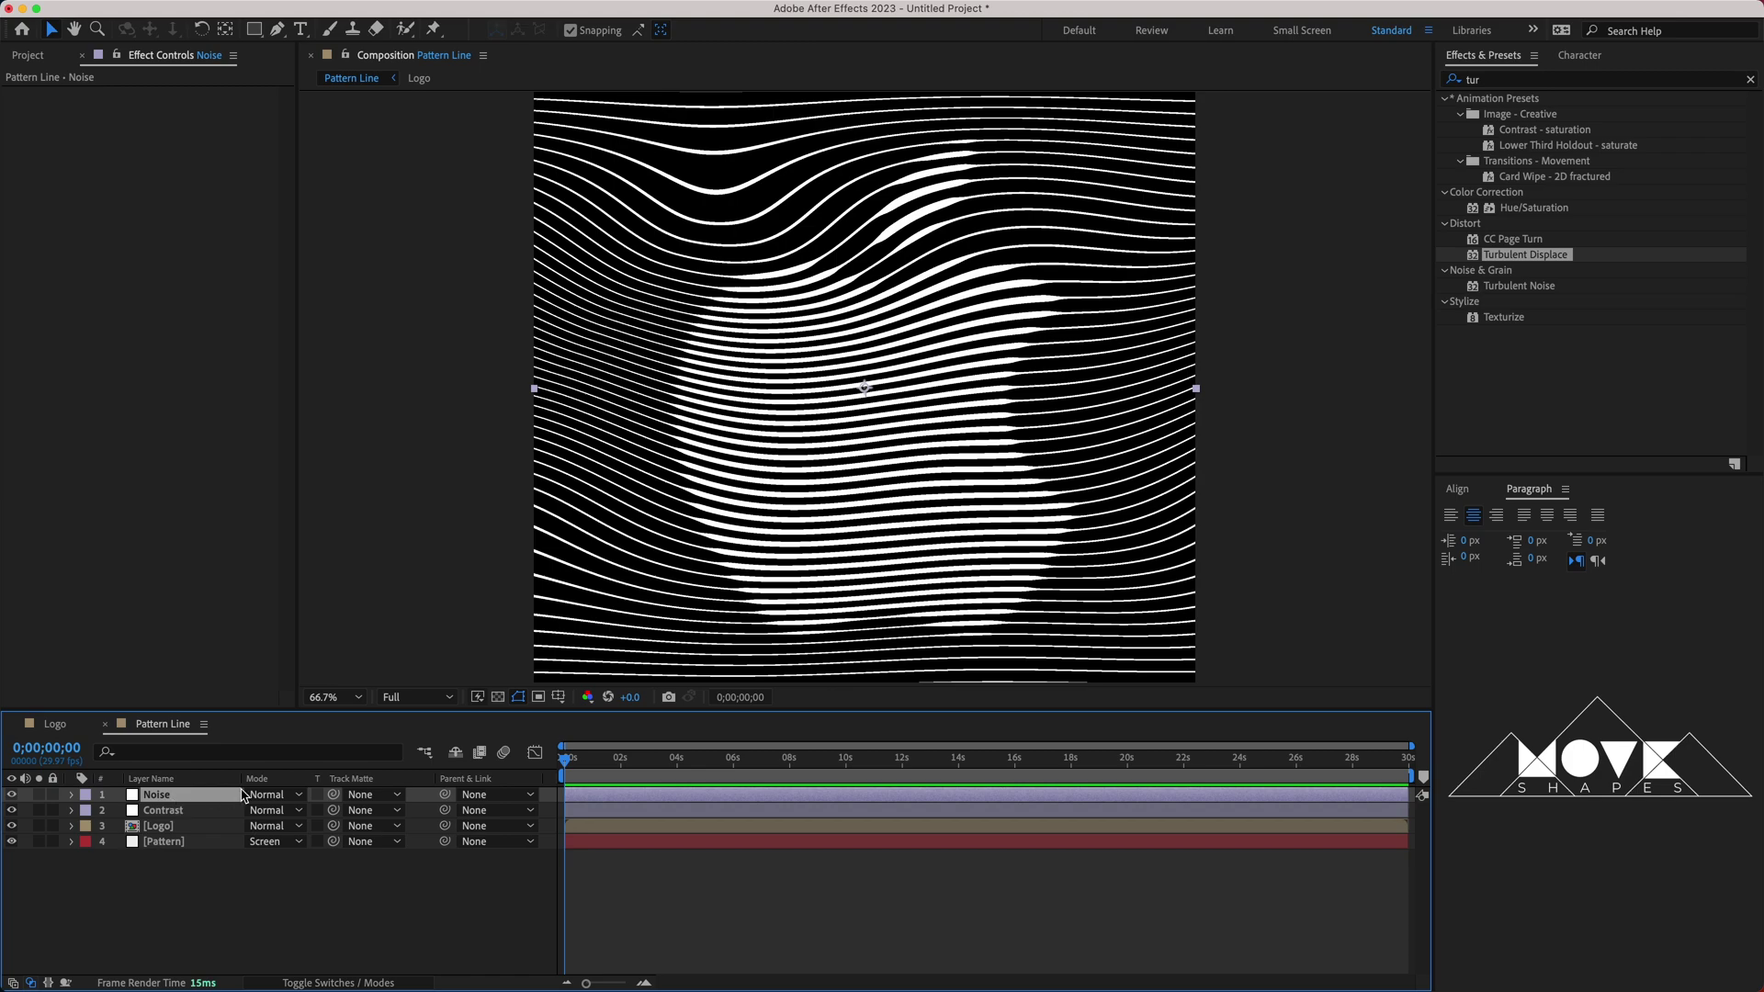
left_click(1753, 80)
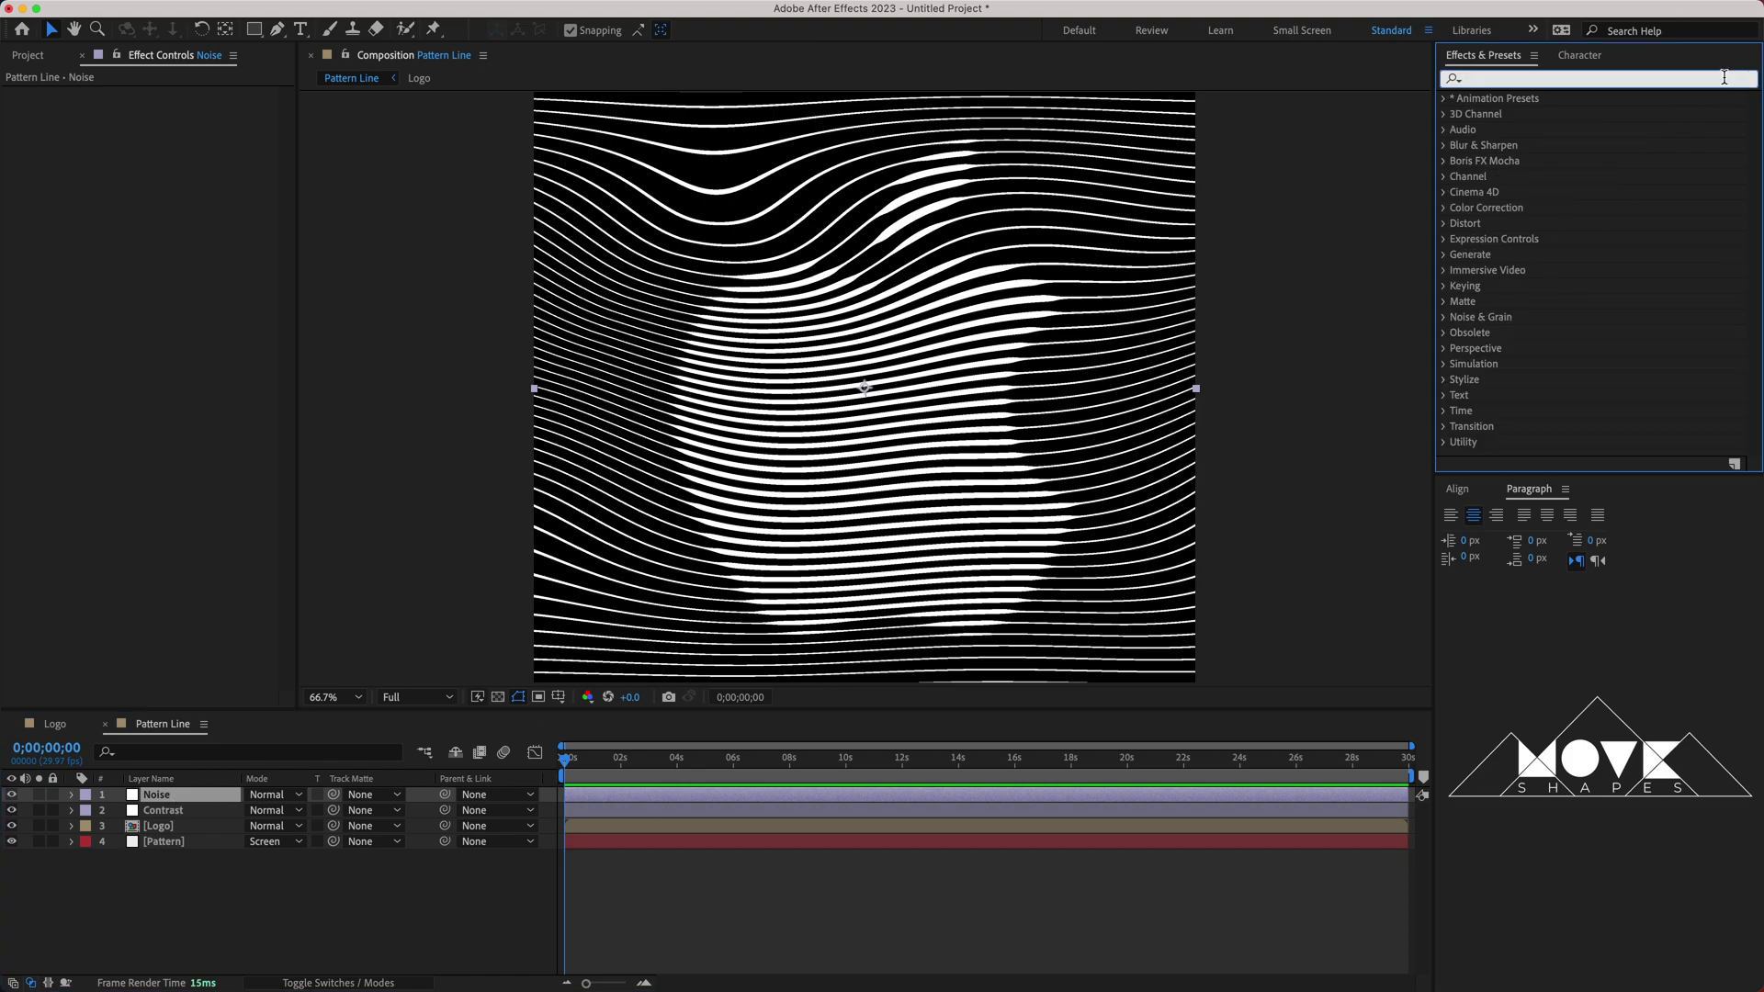
type("frac")
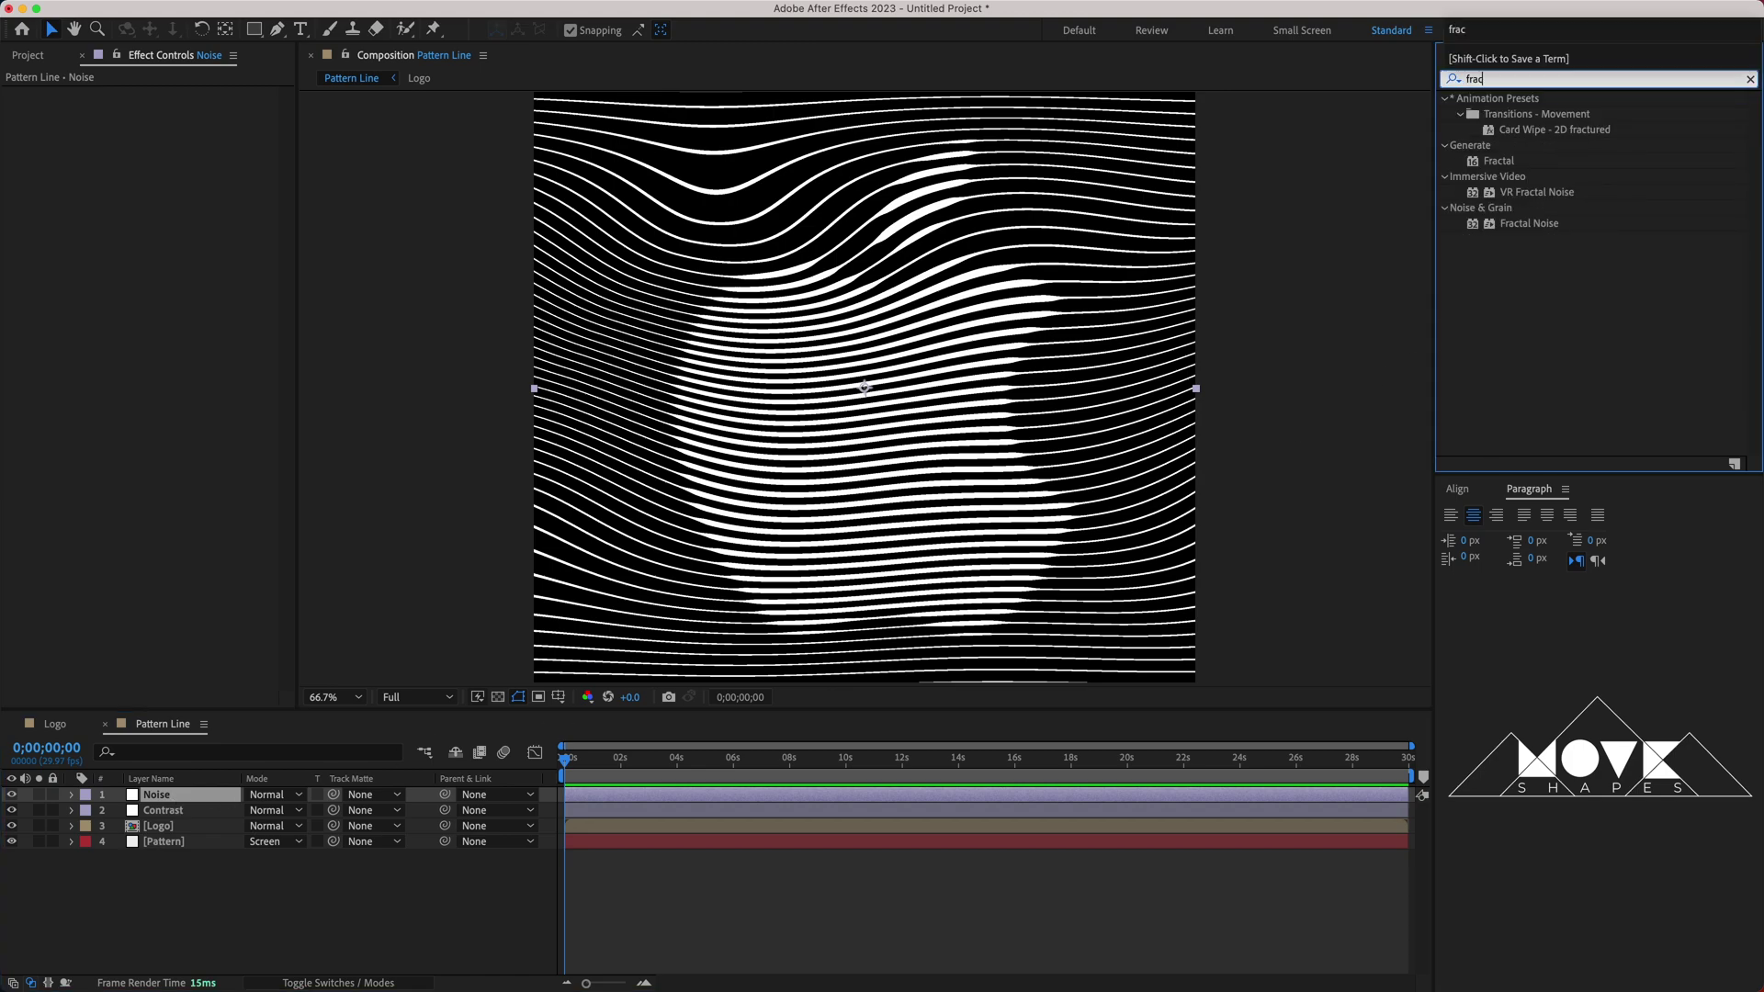
left_click(1543, 224)
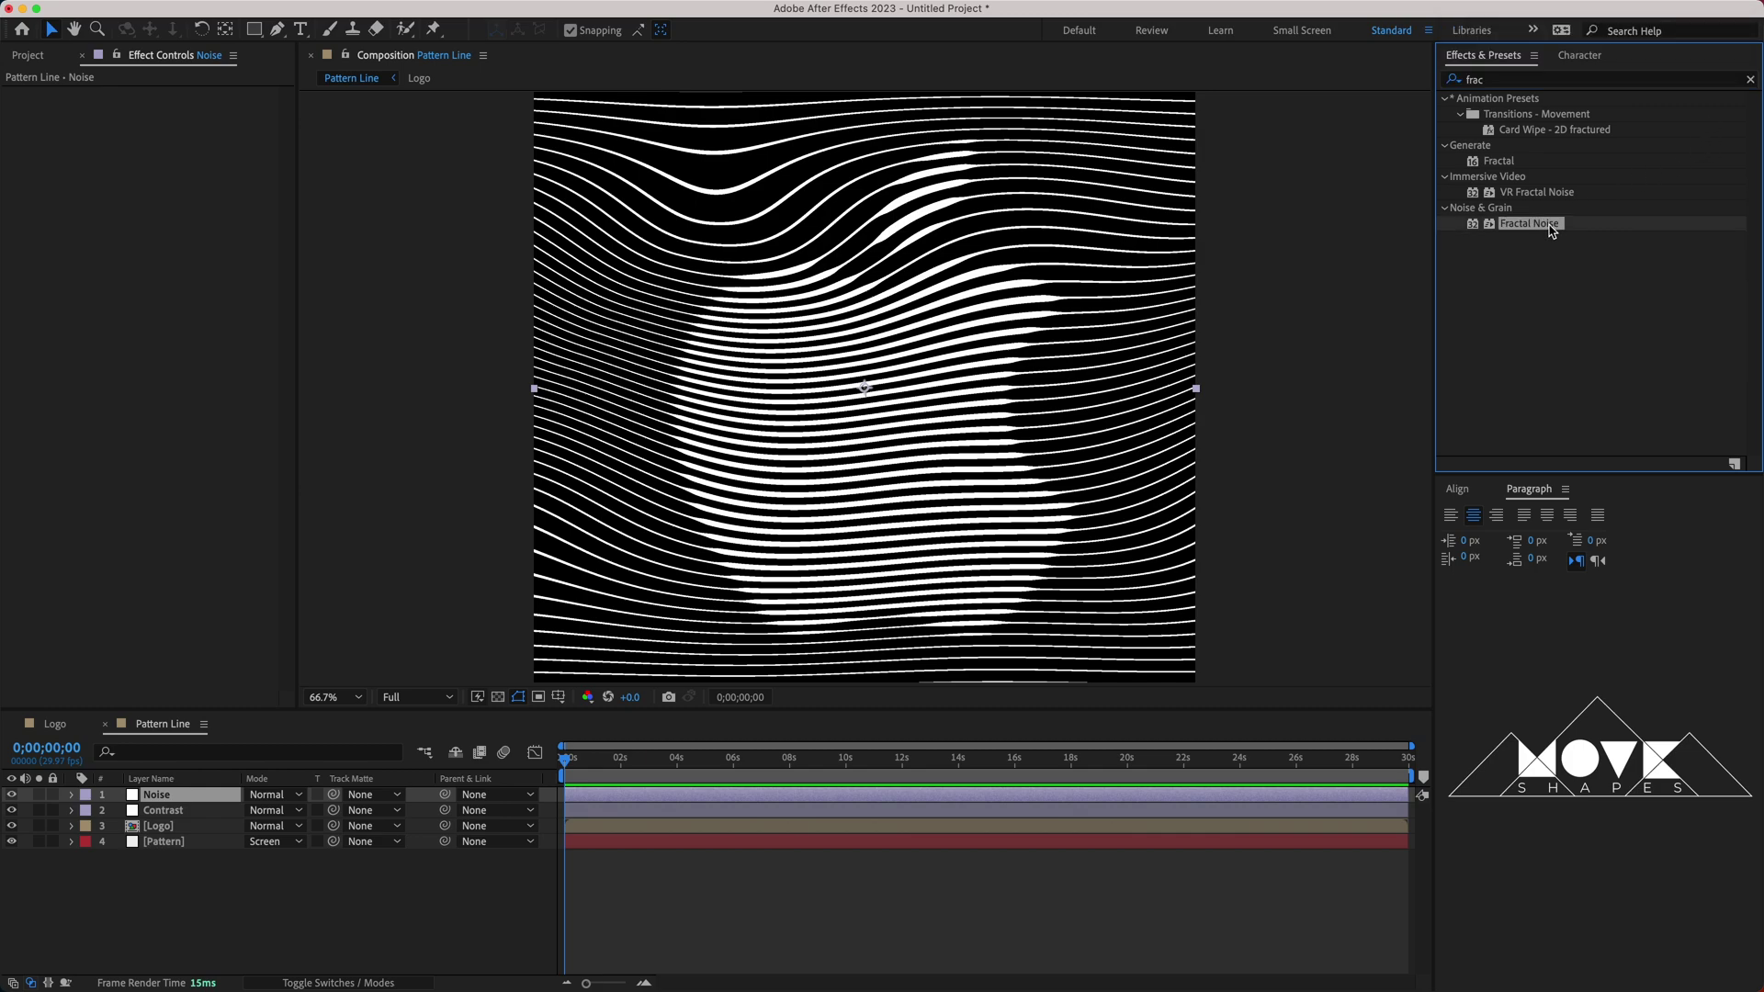
left_click_drag(1547, 231, 187, 255)
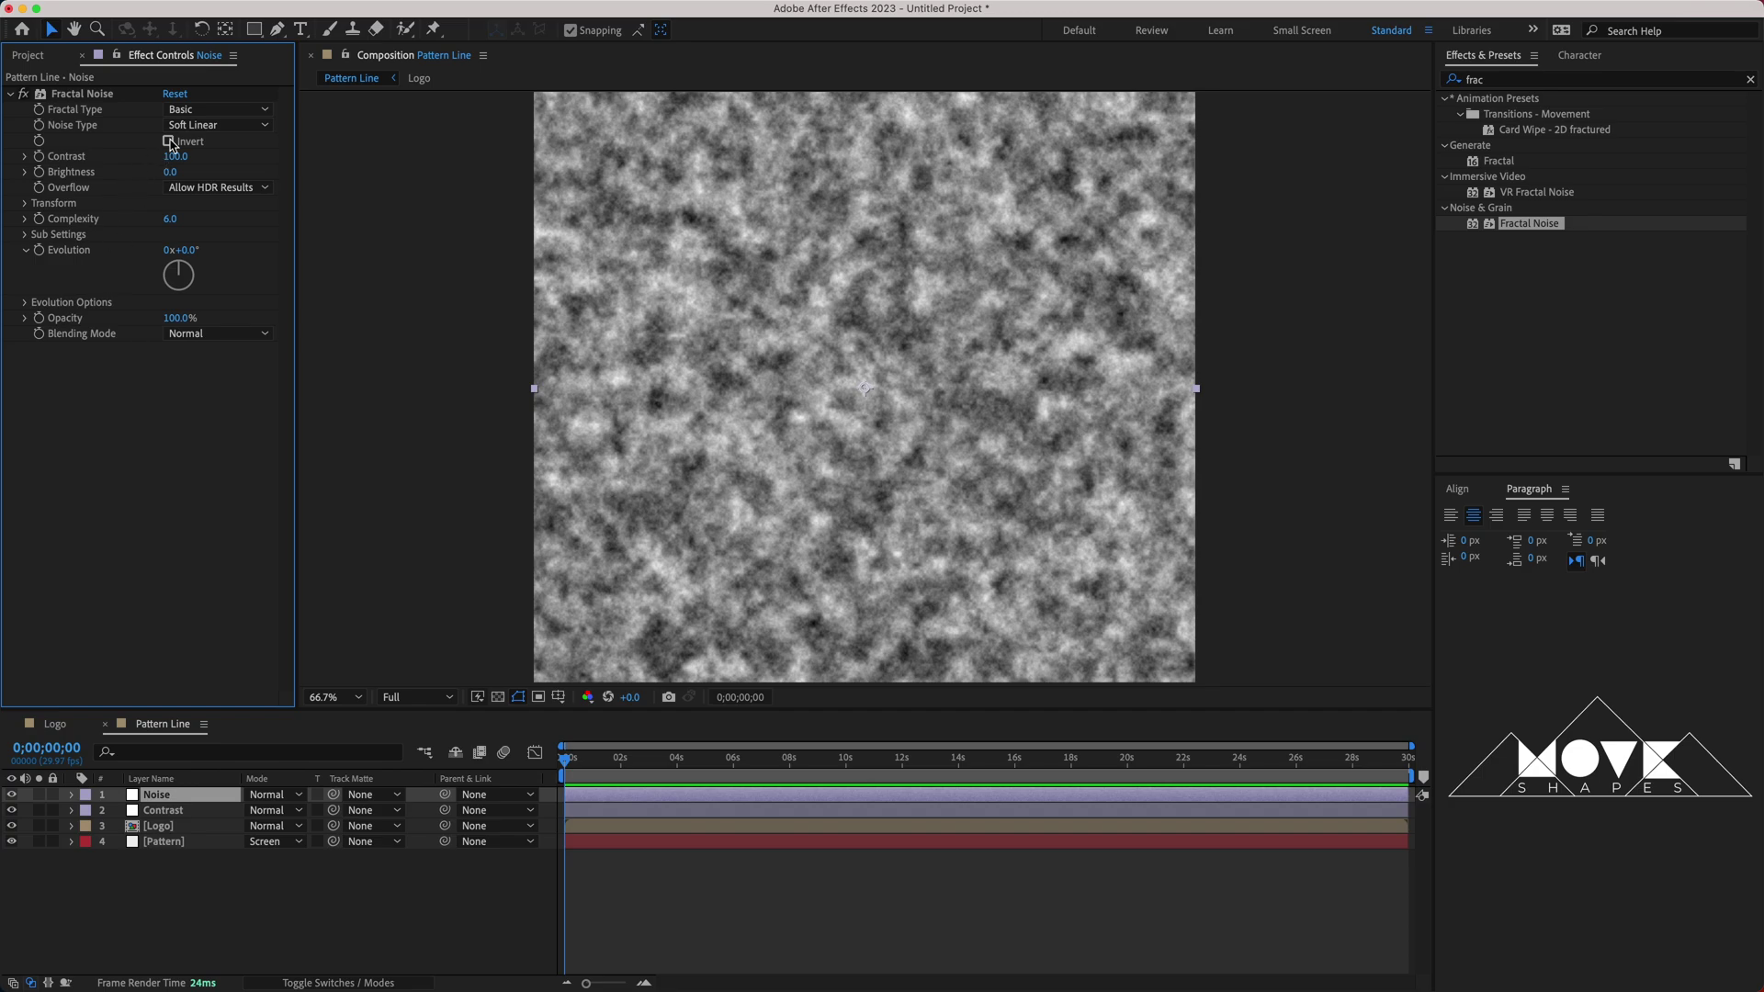
Set Fractal Noise's Noise Type to Spline and its Complexity to 1.
left_click(188, 127)
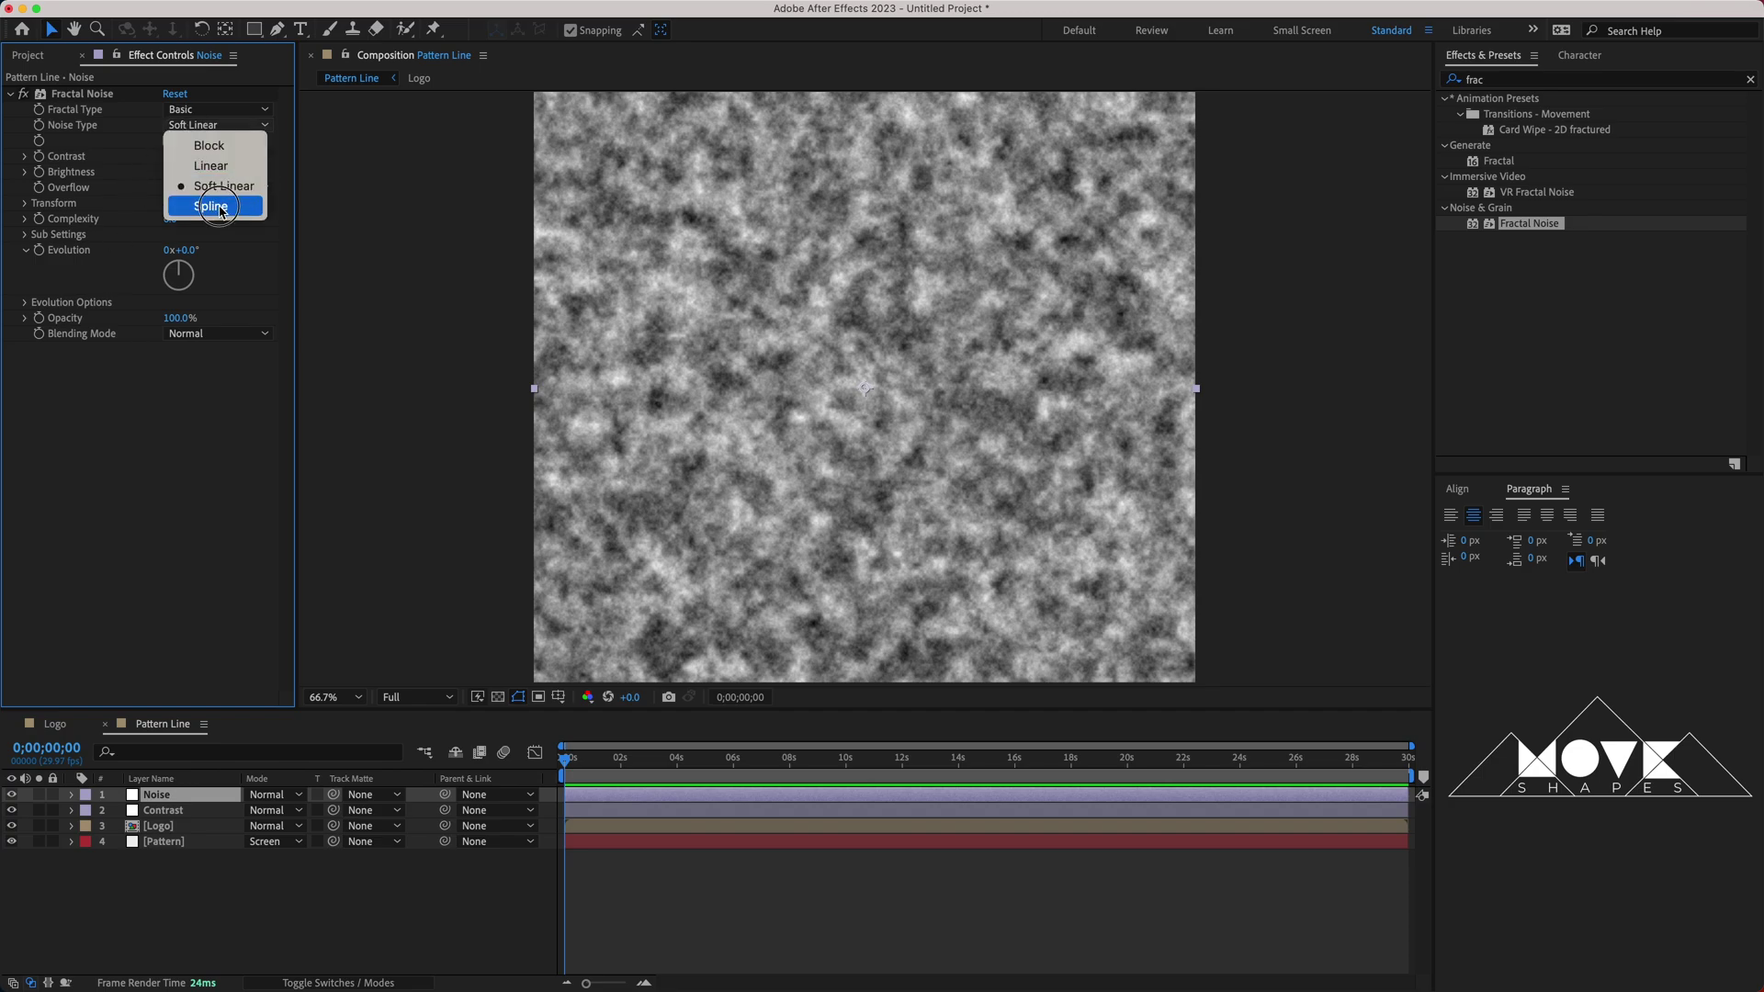
left_click(223, 208)
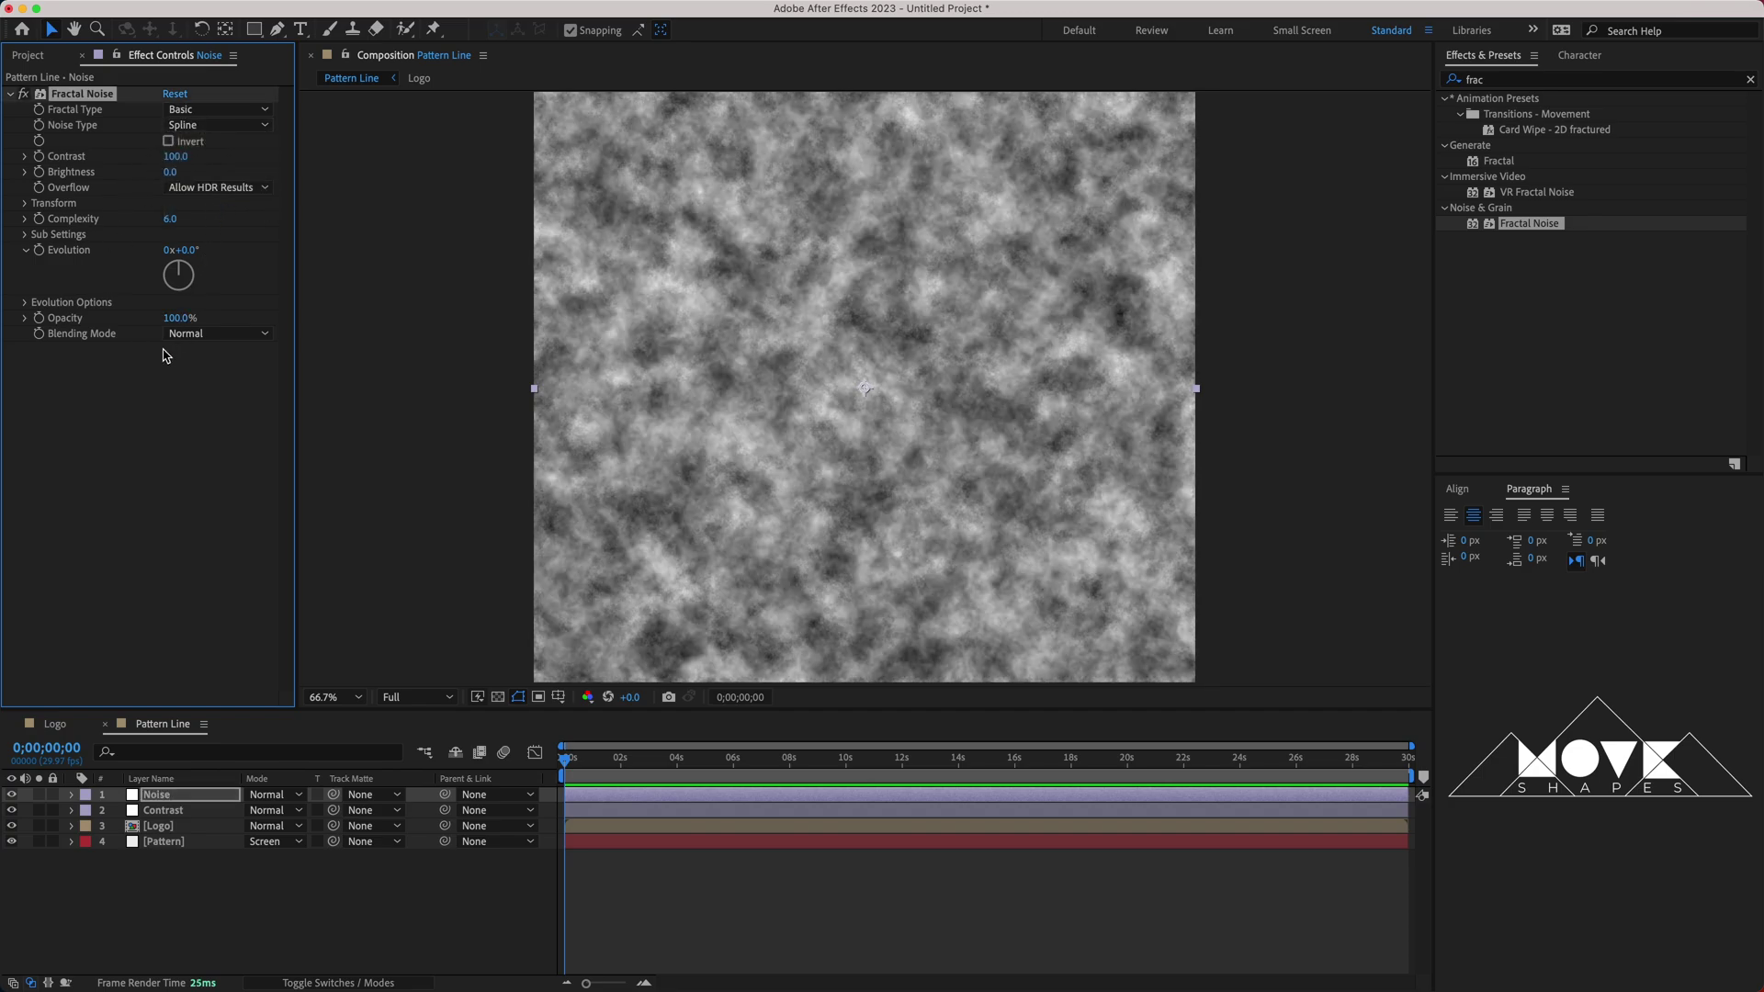
left_click(171, 219)
key("Return")
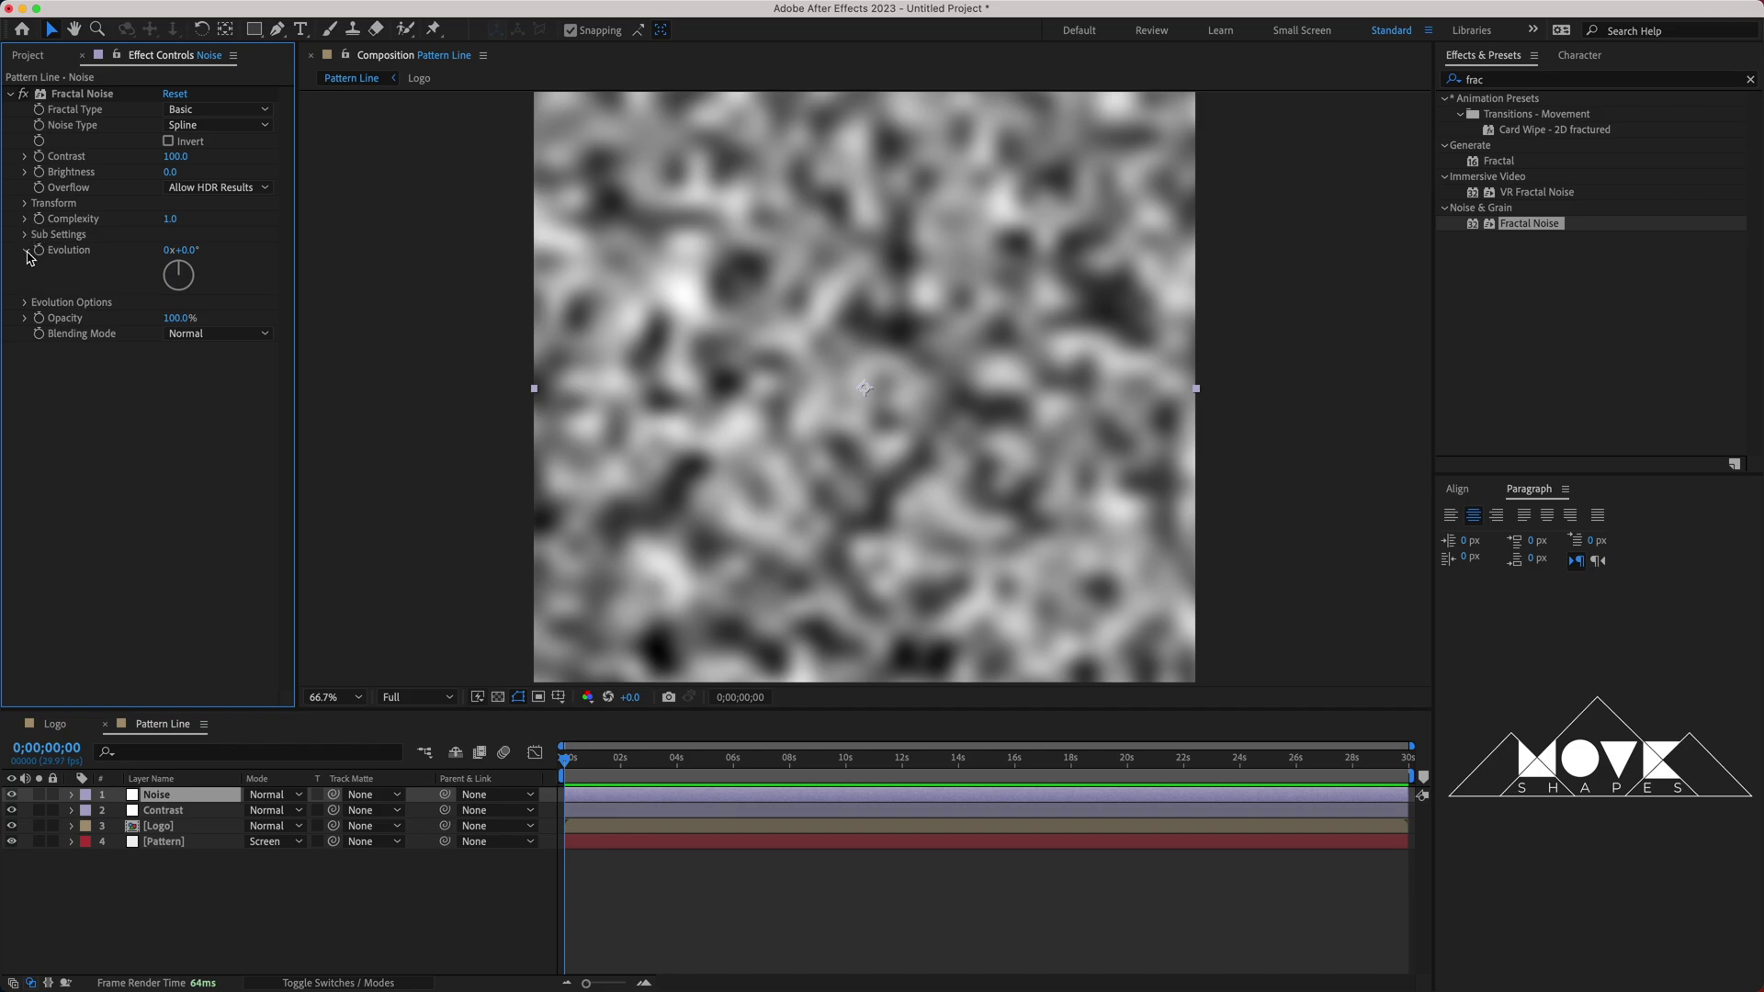
Set Fractal Noise's transform Scale to 1000 on the Noise layer.
left_click(26, 203)
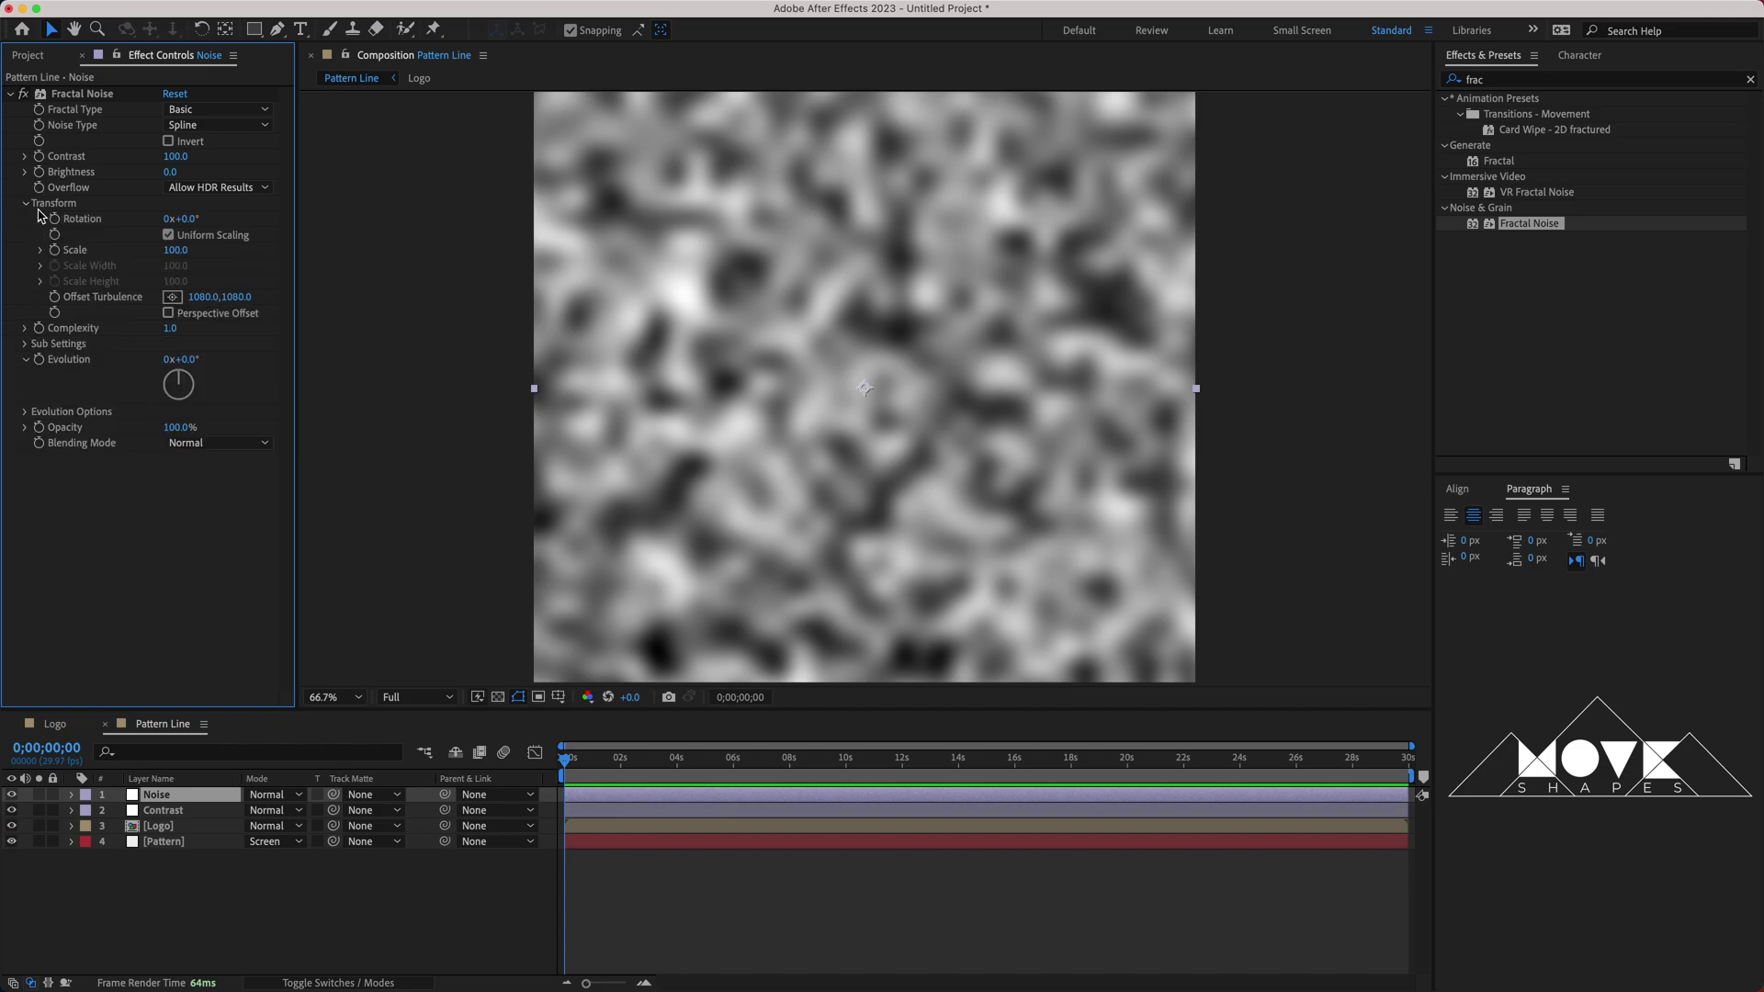
left_click_drag(182, 254, 244, 251)
left_click(217, 252)
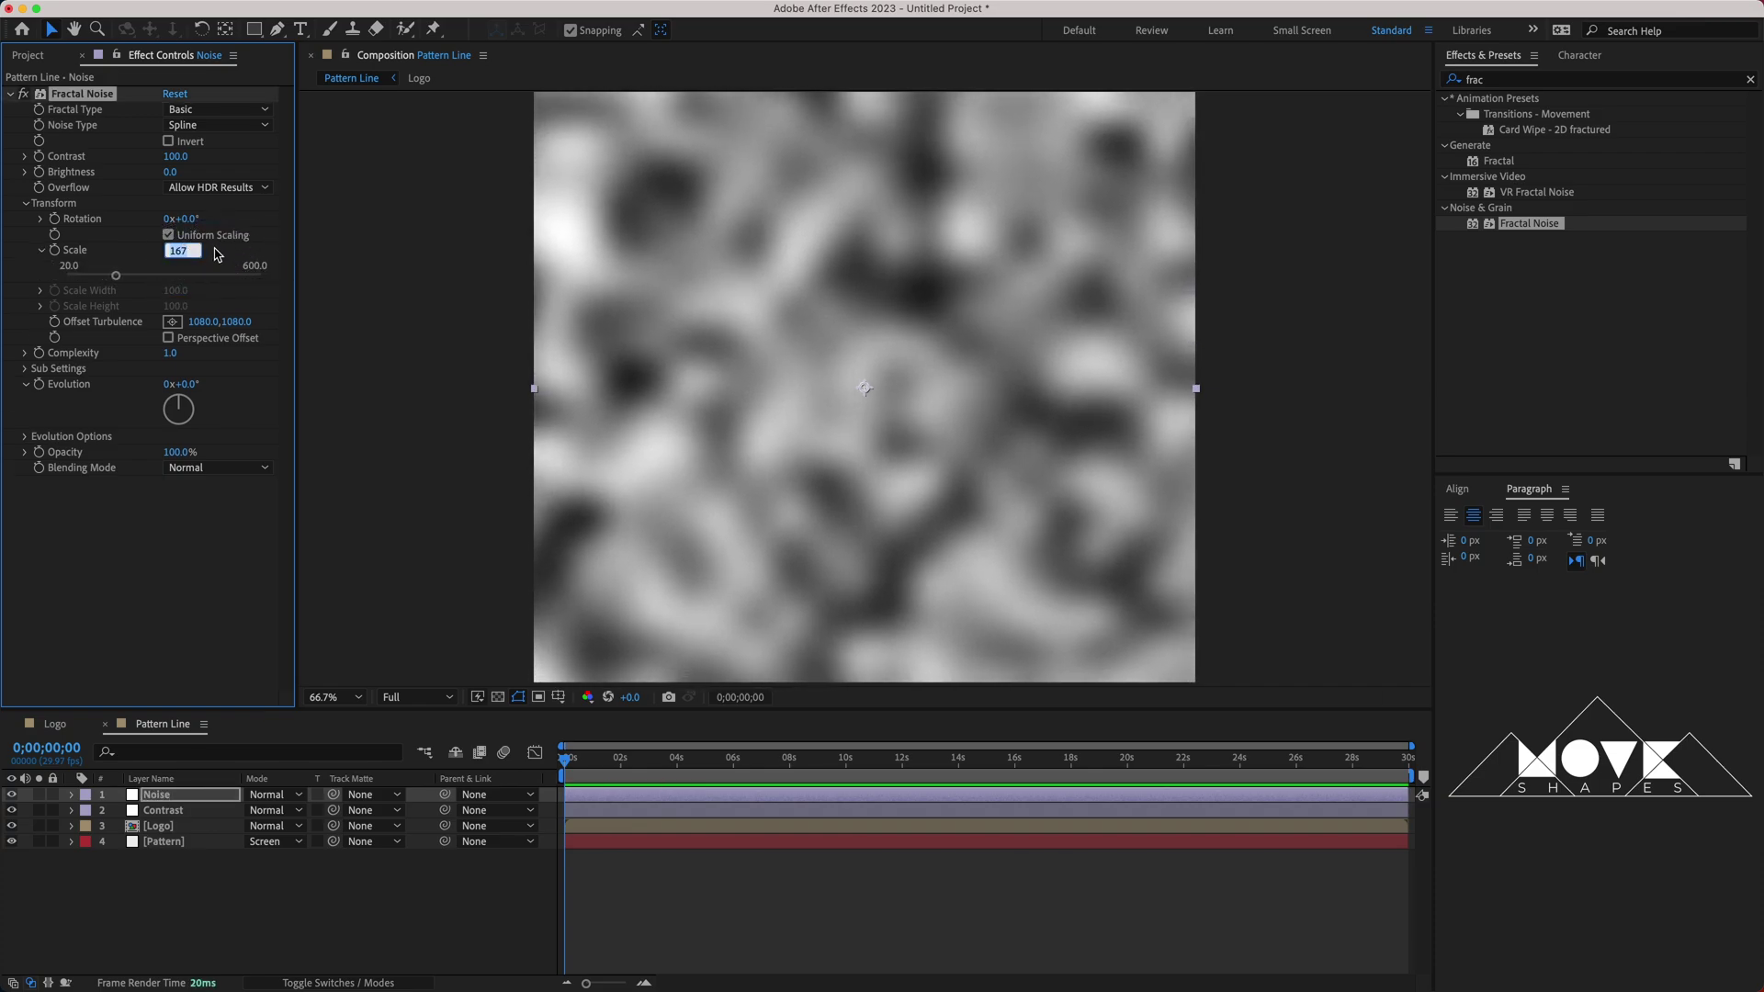
type("1000")
key("Return")
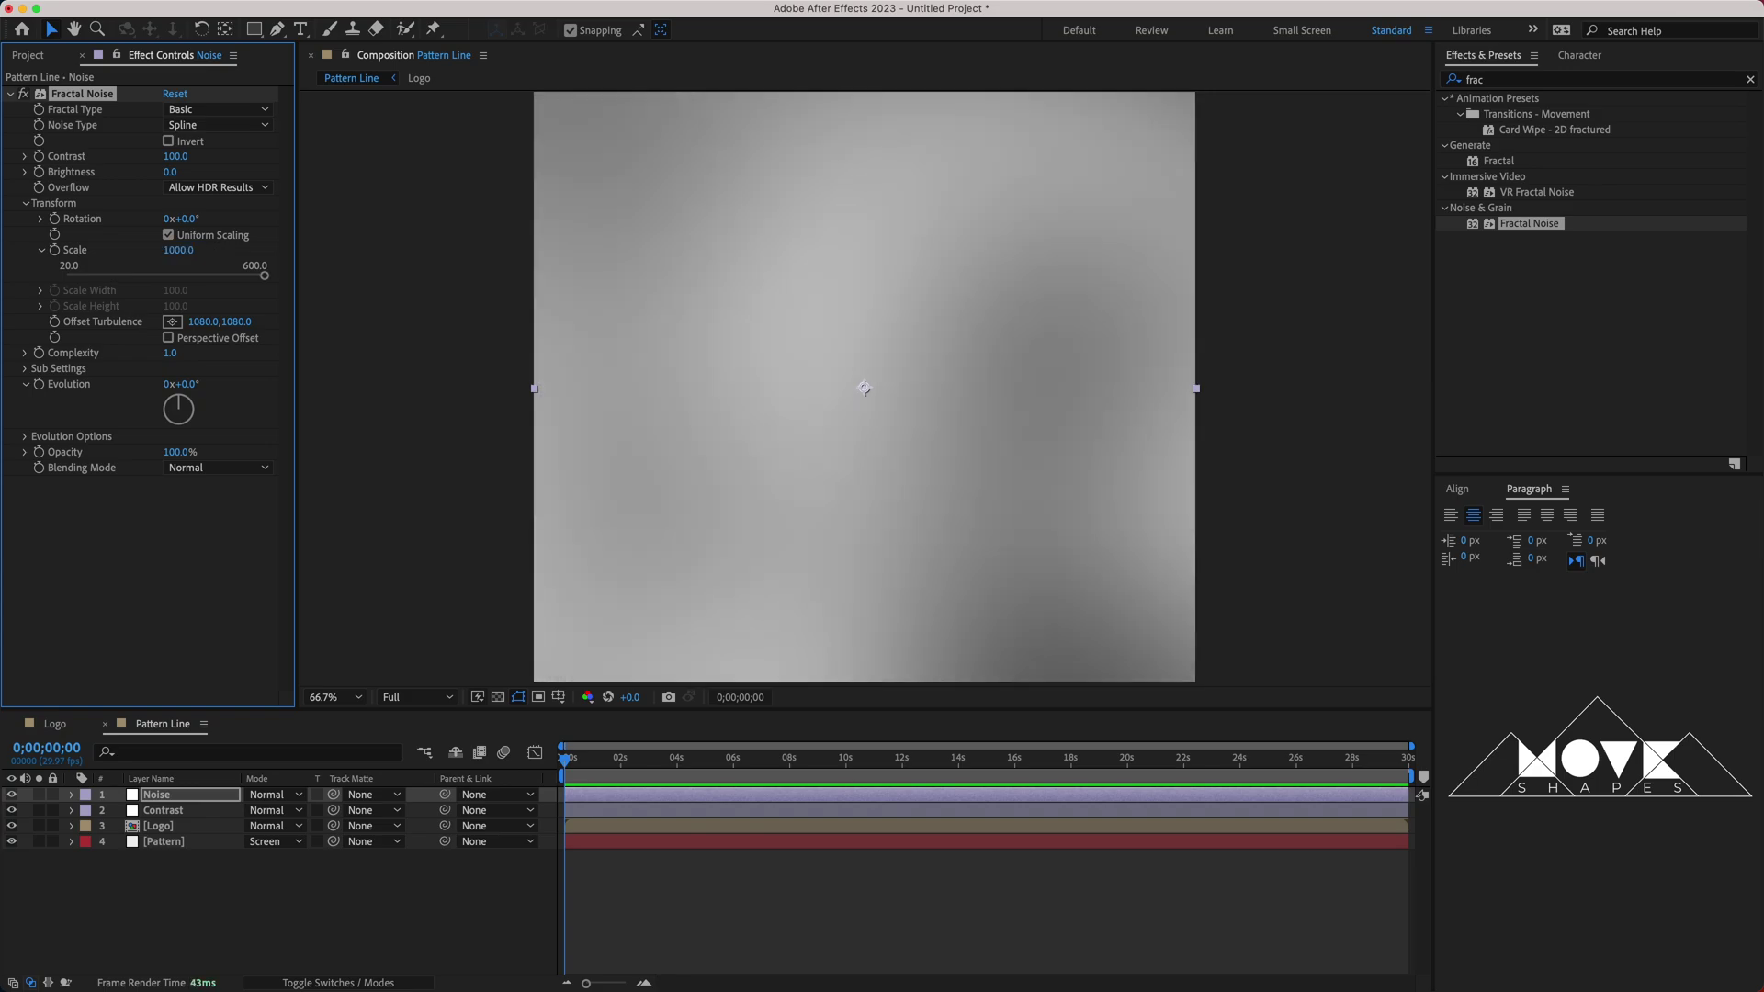
left_click(189, 550)
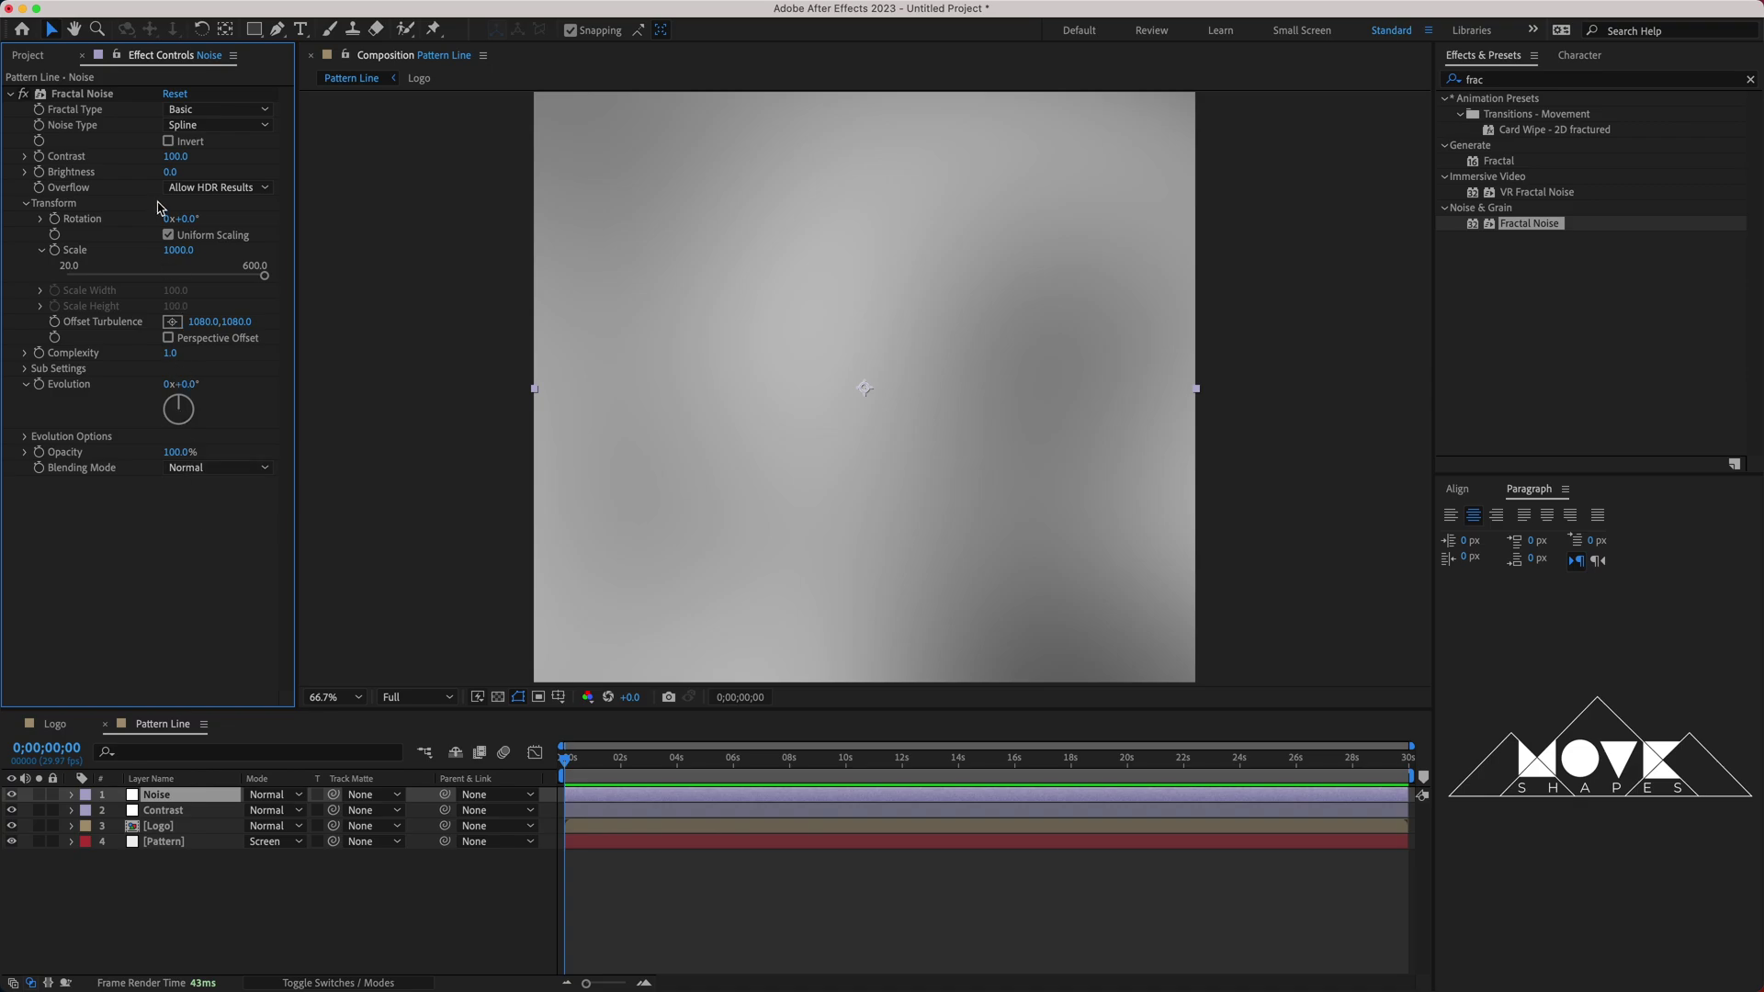
Set Fractal Noise's Contrast to 150 and collapse the effect.
left_click(179, 156)
type("150")
key("Return")
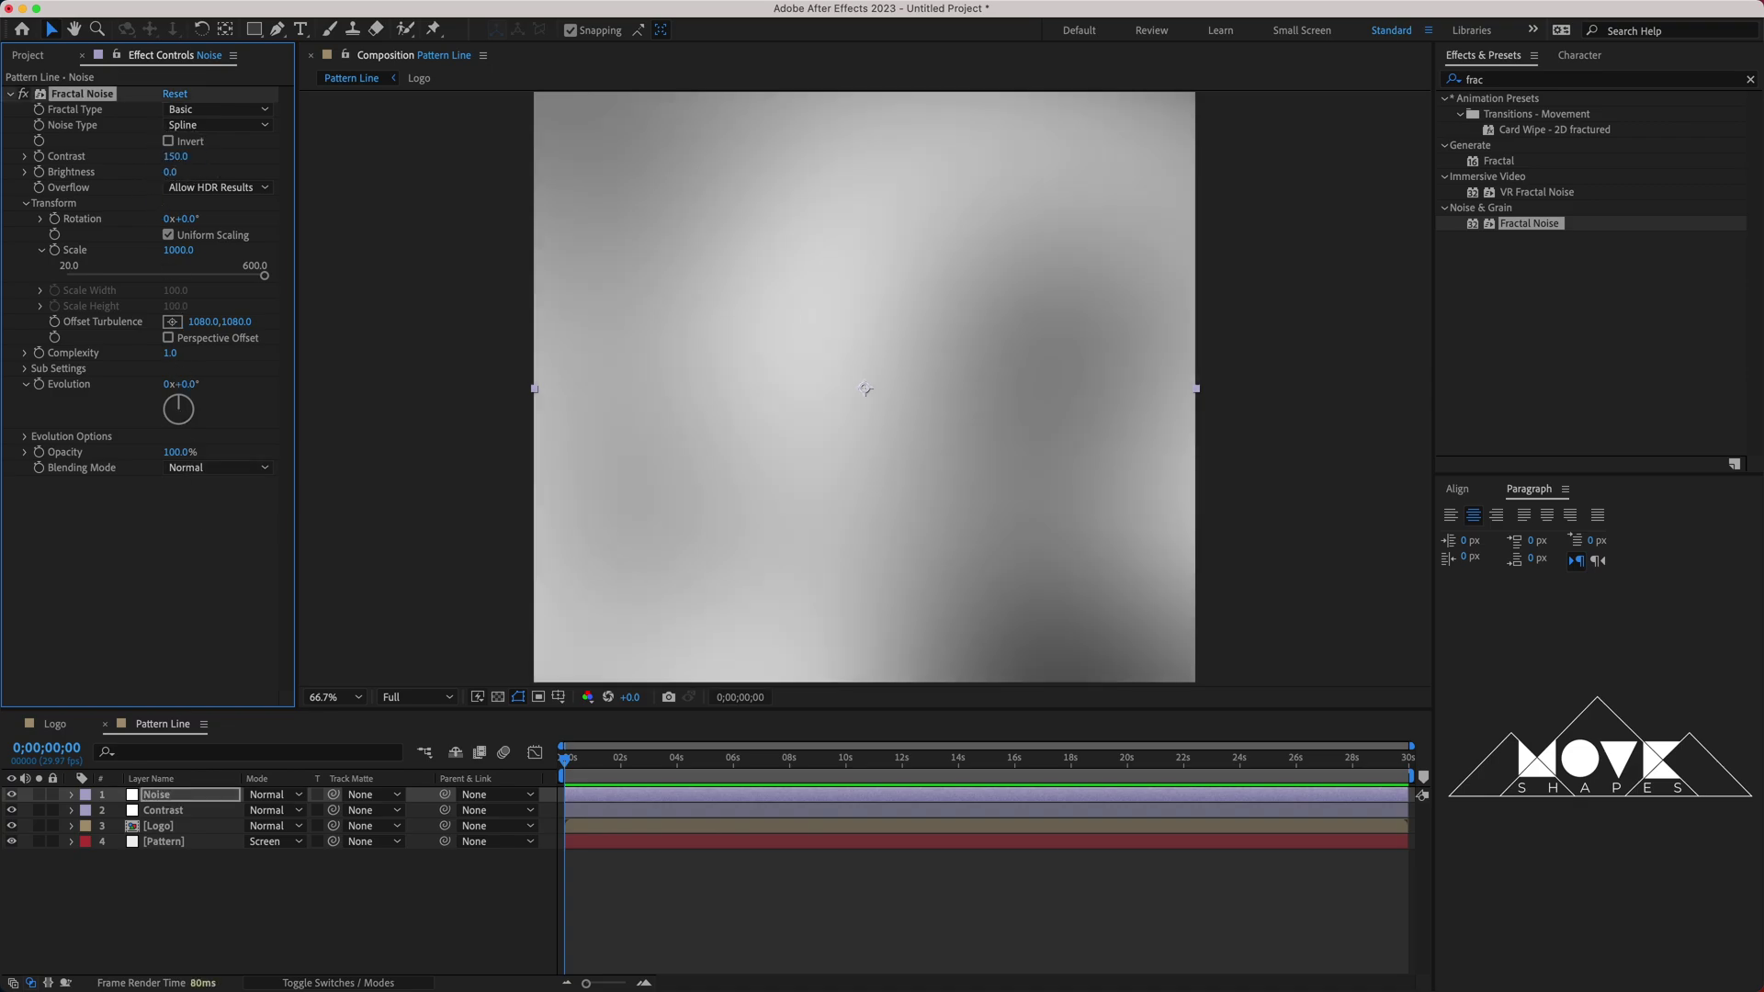
left_click(183, 498)
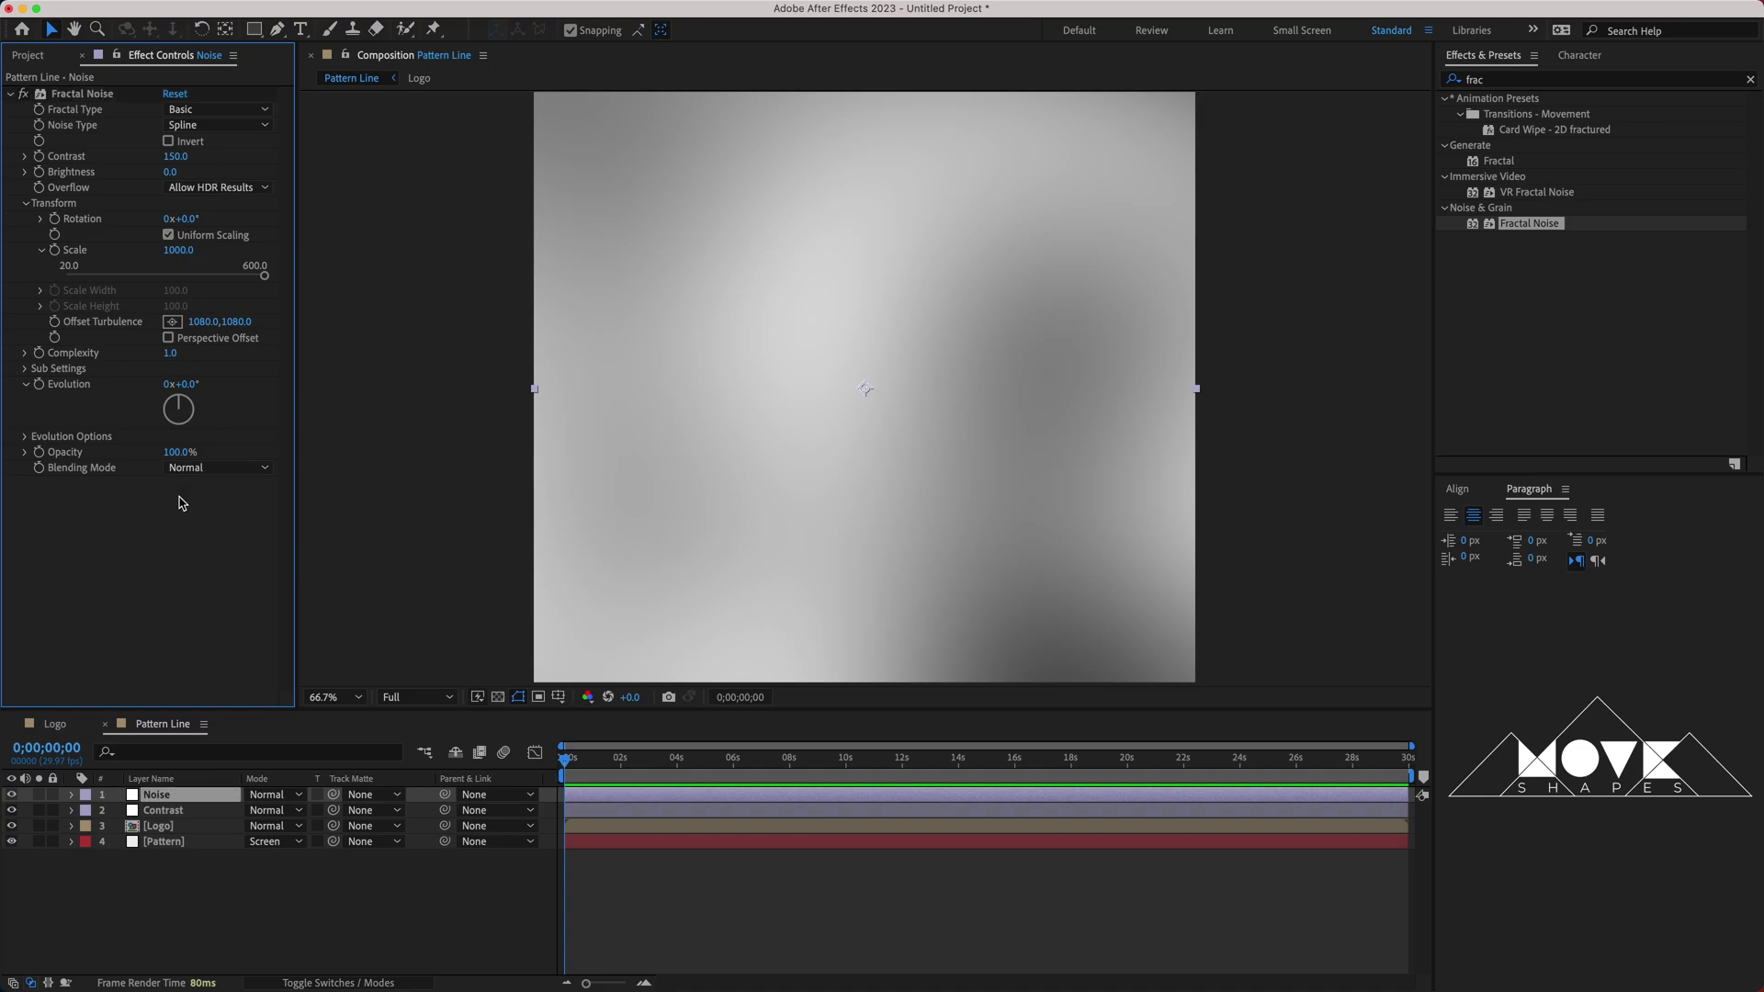
left_click(11, 95)
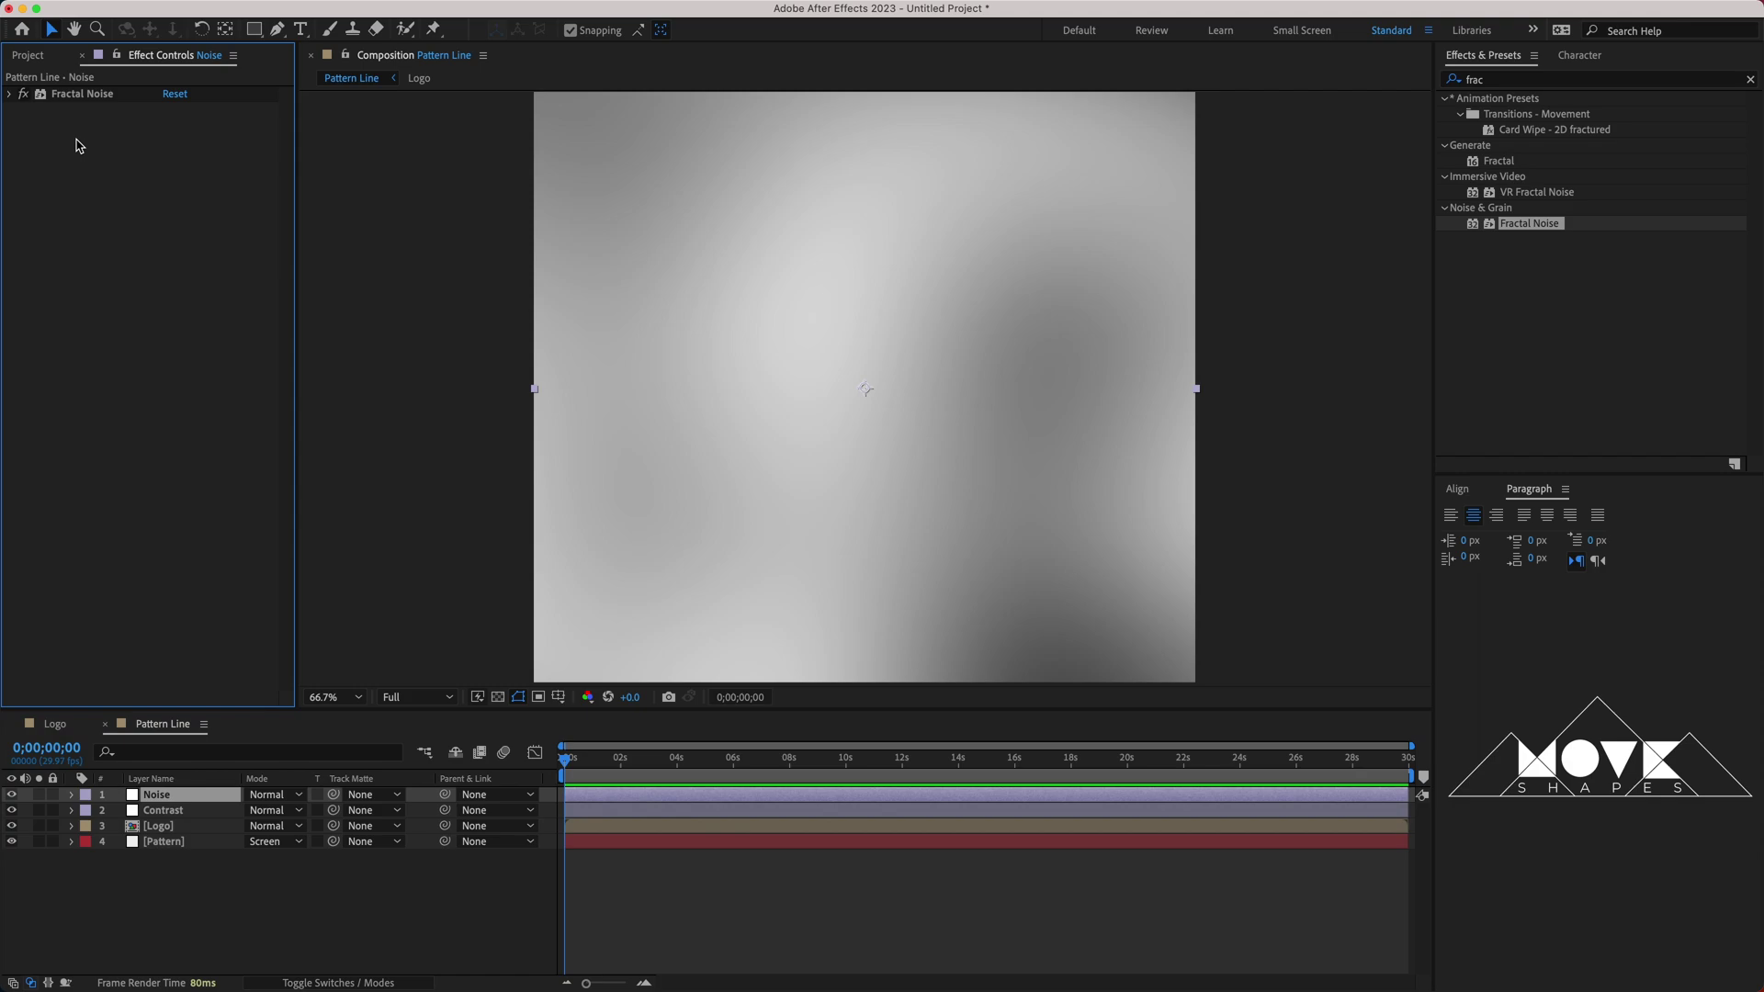
Move the Noise layer below the Contrast layer and set its blending mode to Hard Light.
left_click(211, 884)
left_click(171, 798)
left_click_drag(172, 800, 175, 817)
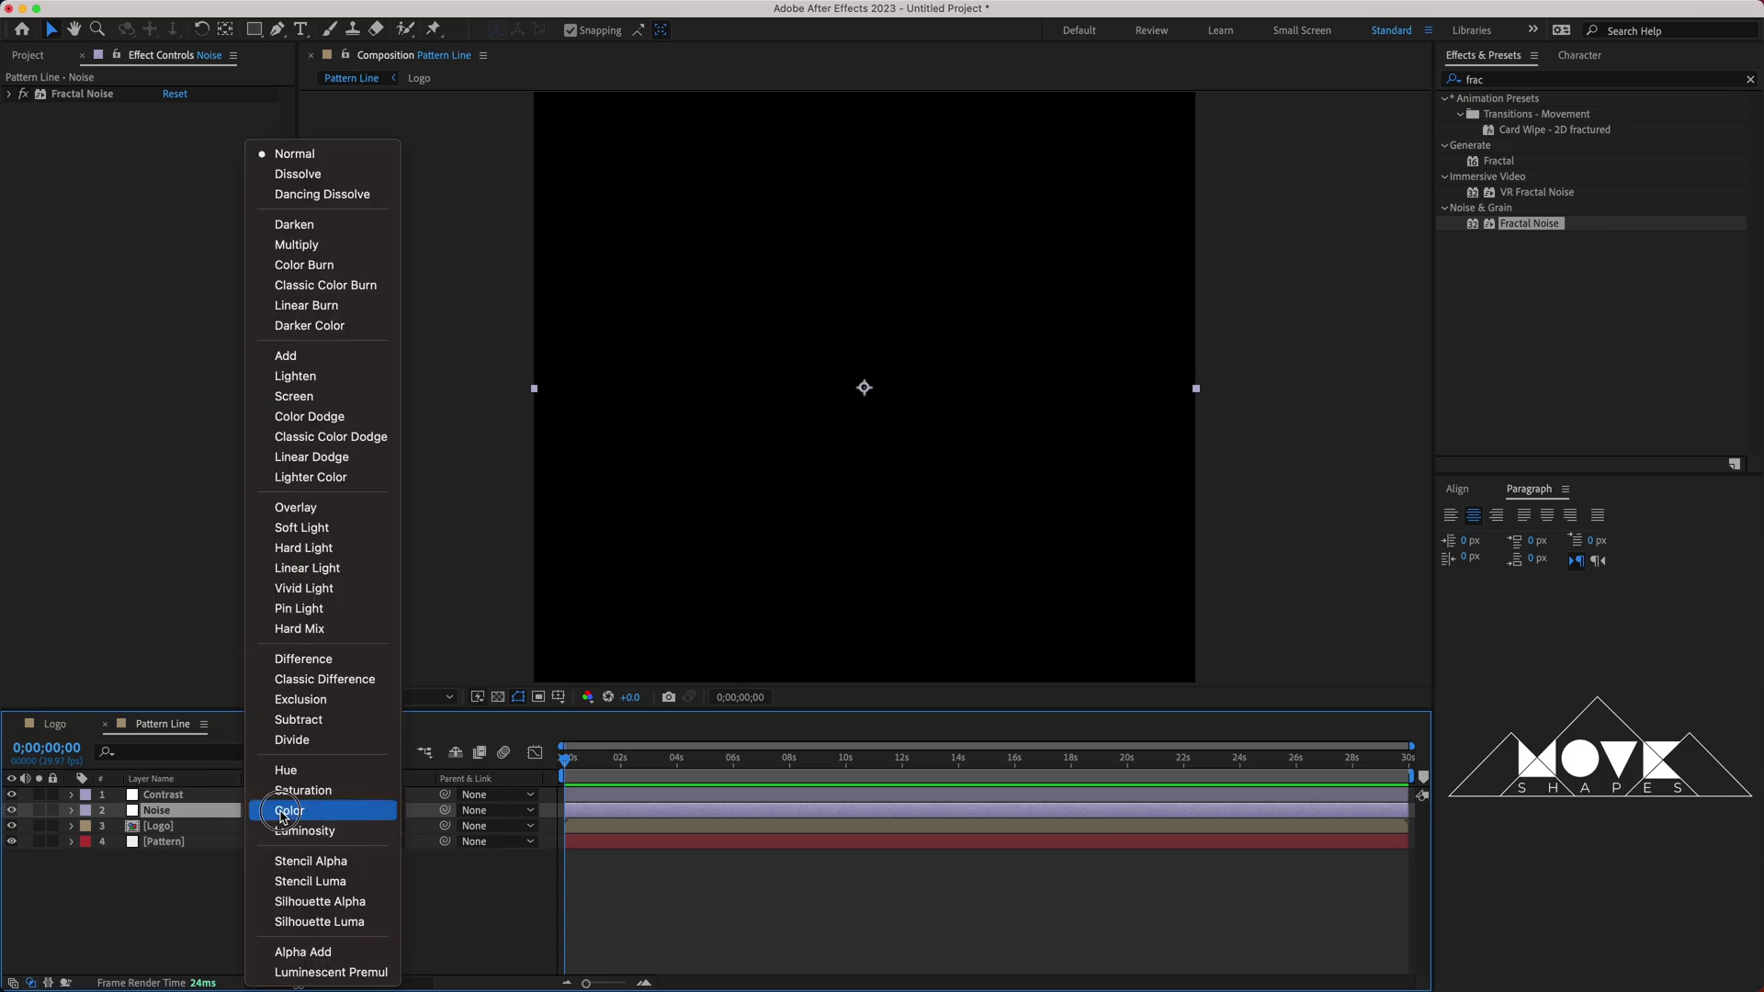
left_click(276, 812)
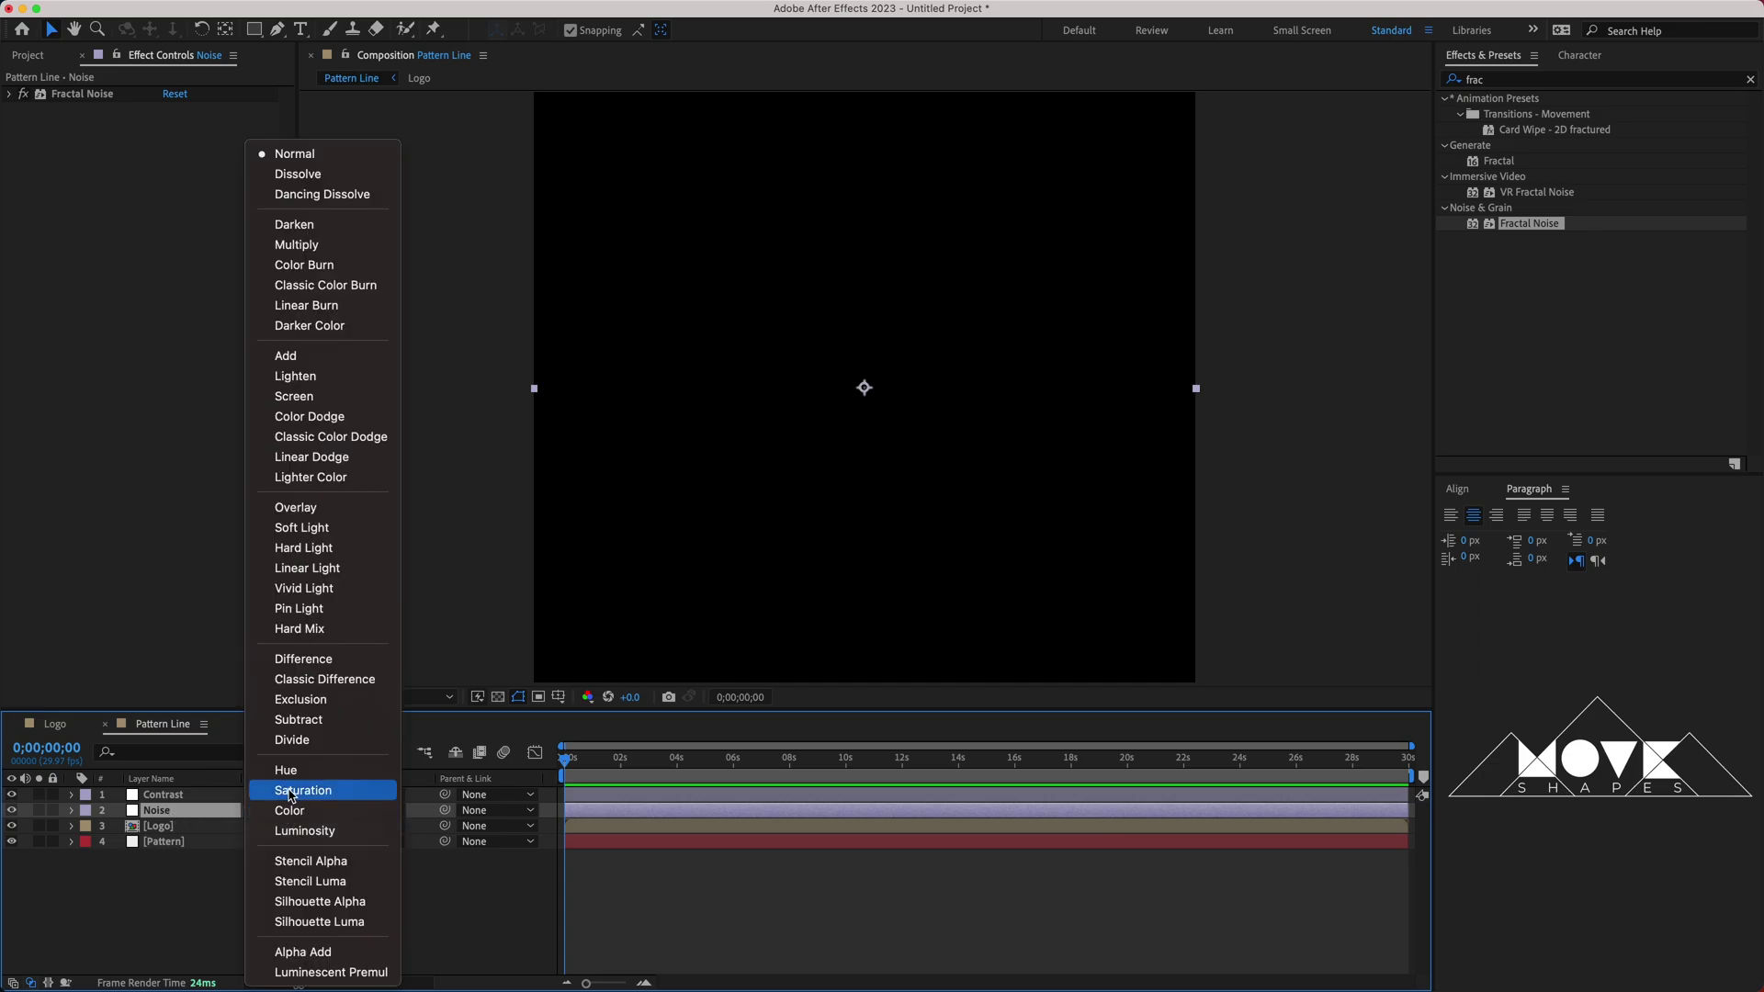
left_click(332, 556)
left_click(730, 924)
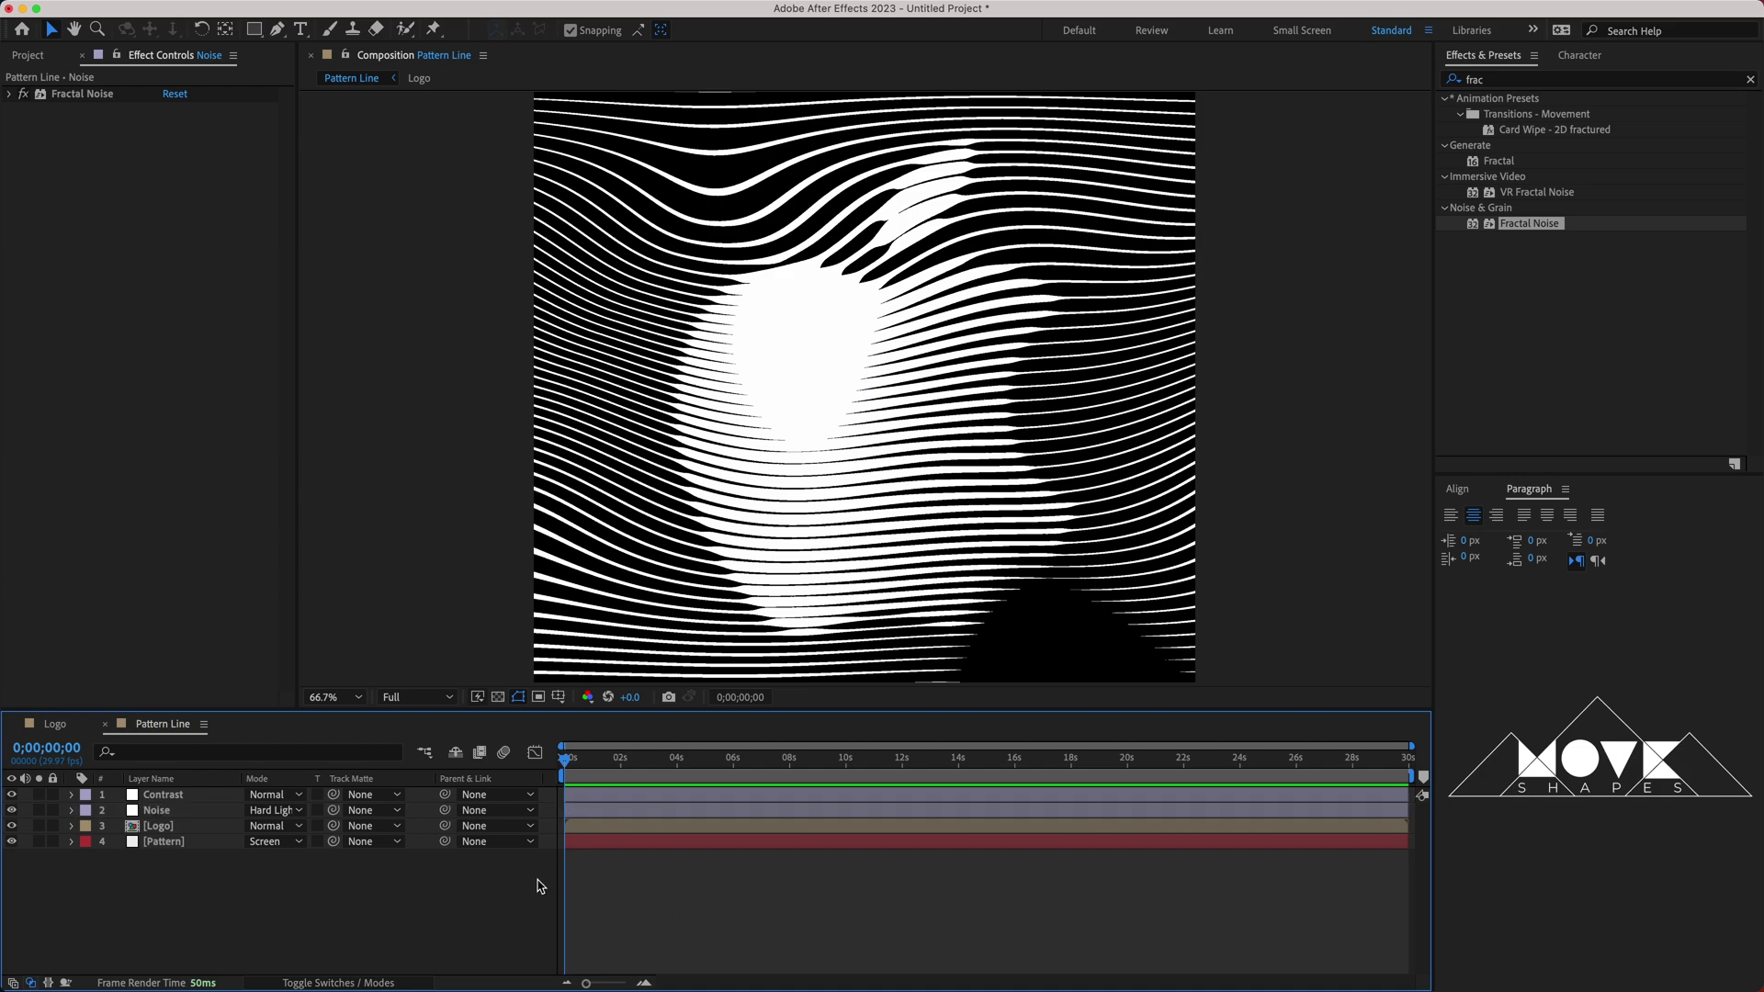
Lower the Noise layer's Opacity to 0% and collapse its properties.
left_click(165, 814)
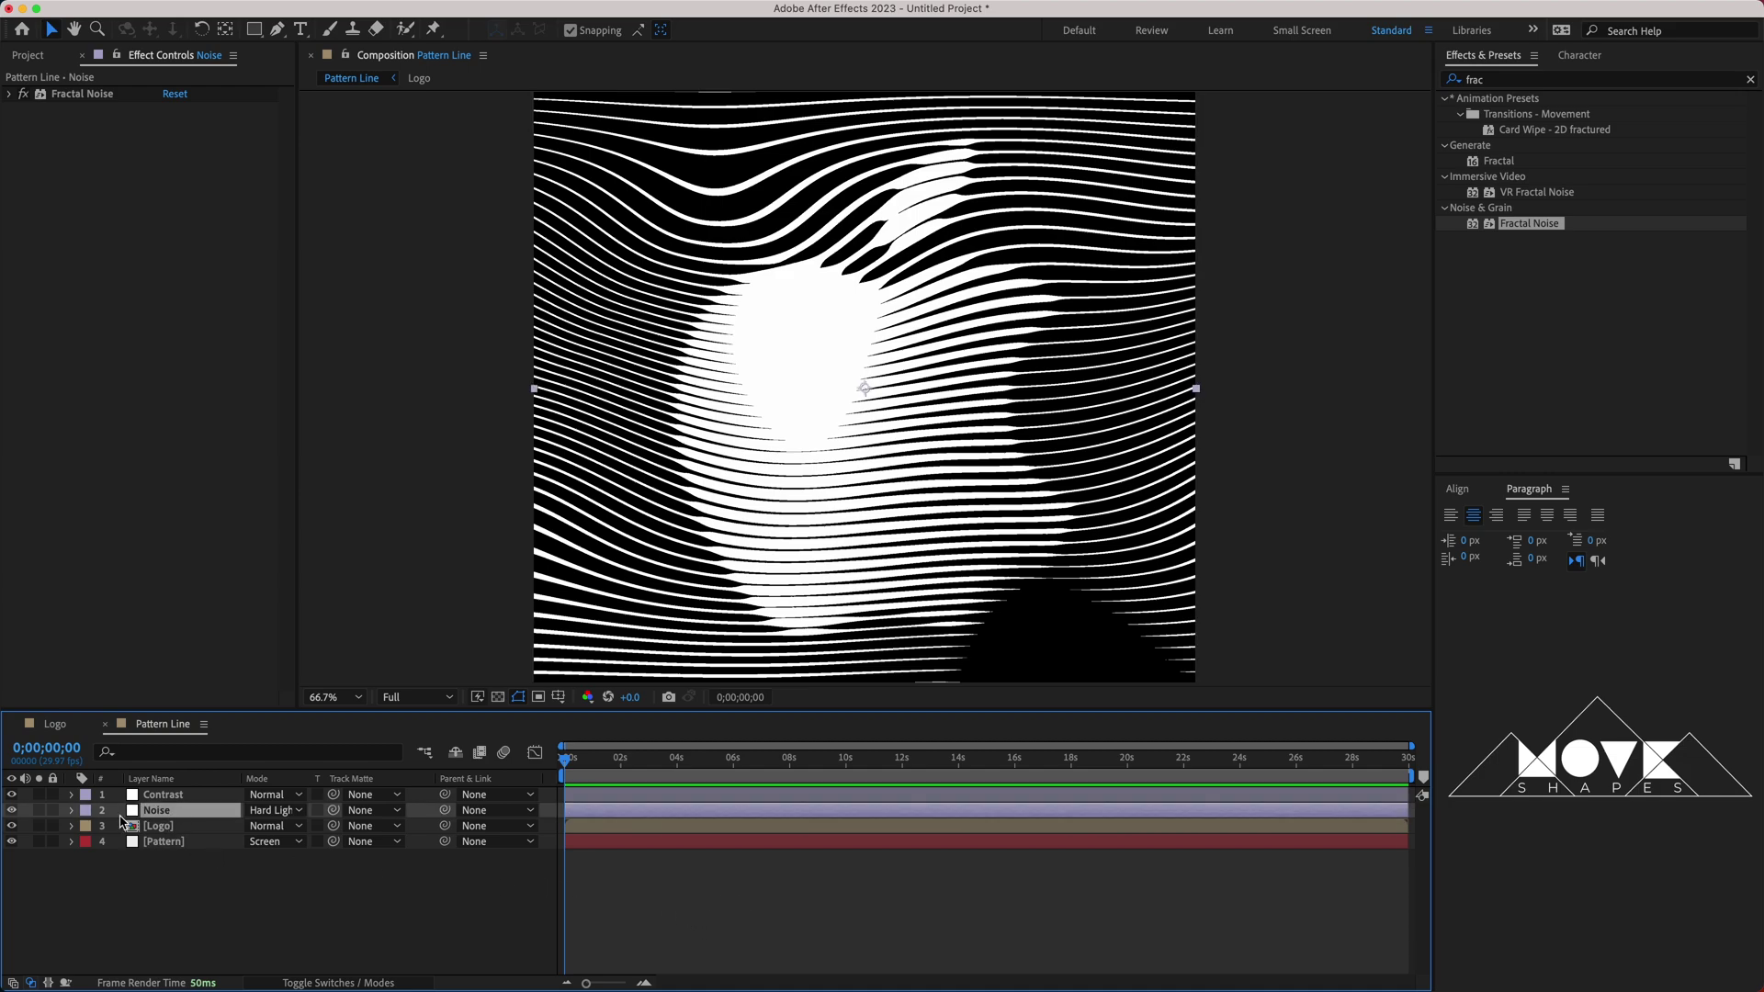
left_click(71, 810)
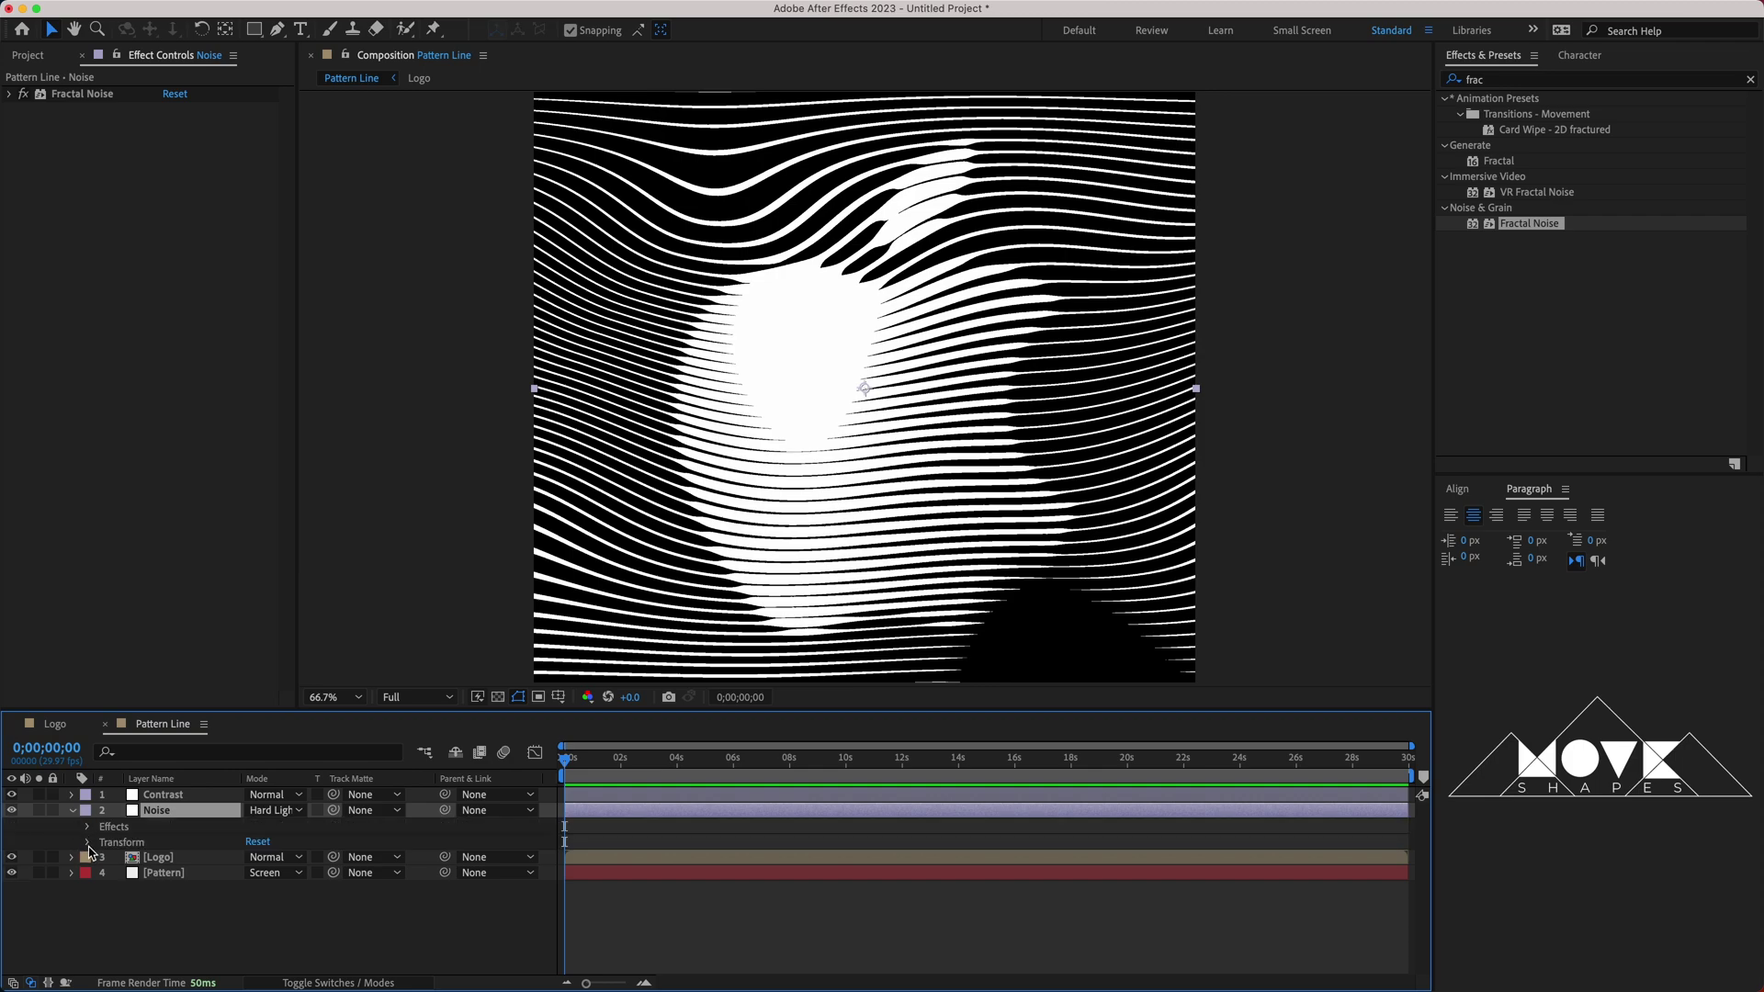
left_click(88, 842)
left_click_drag(258, 920, 22, 964)
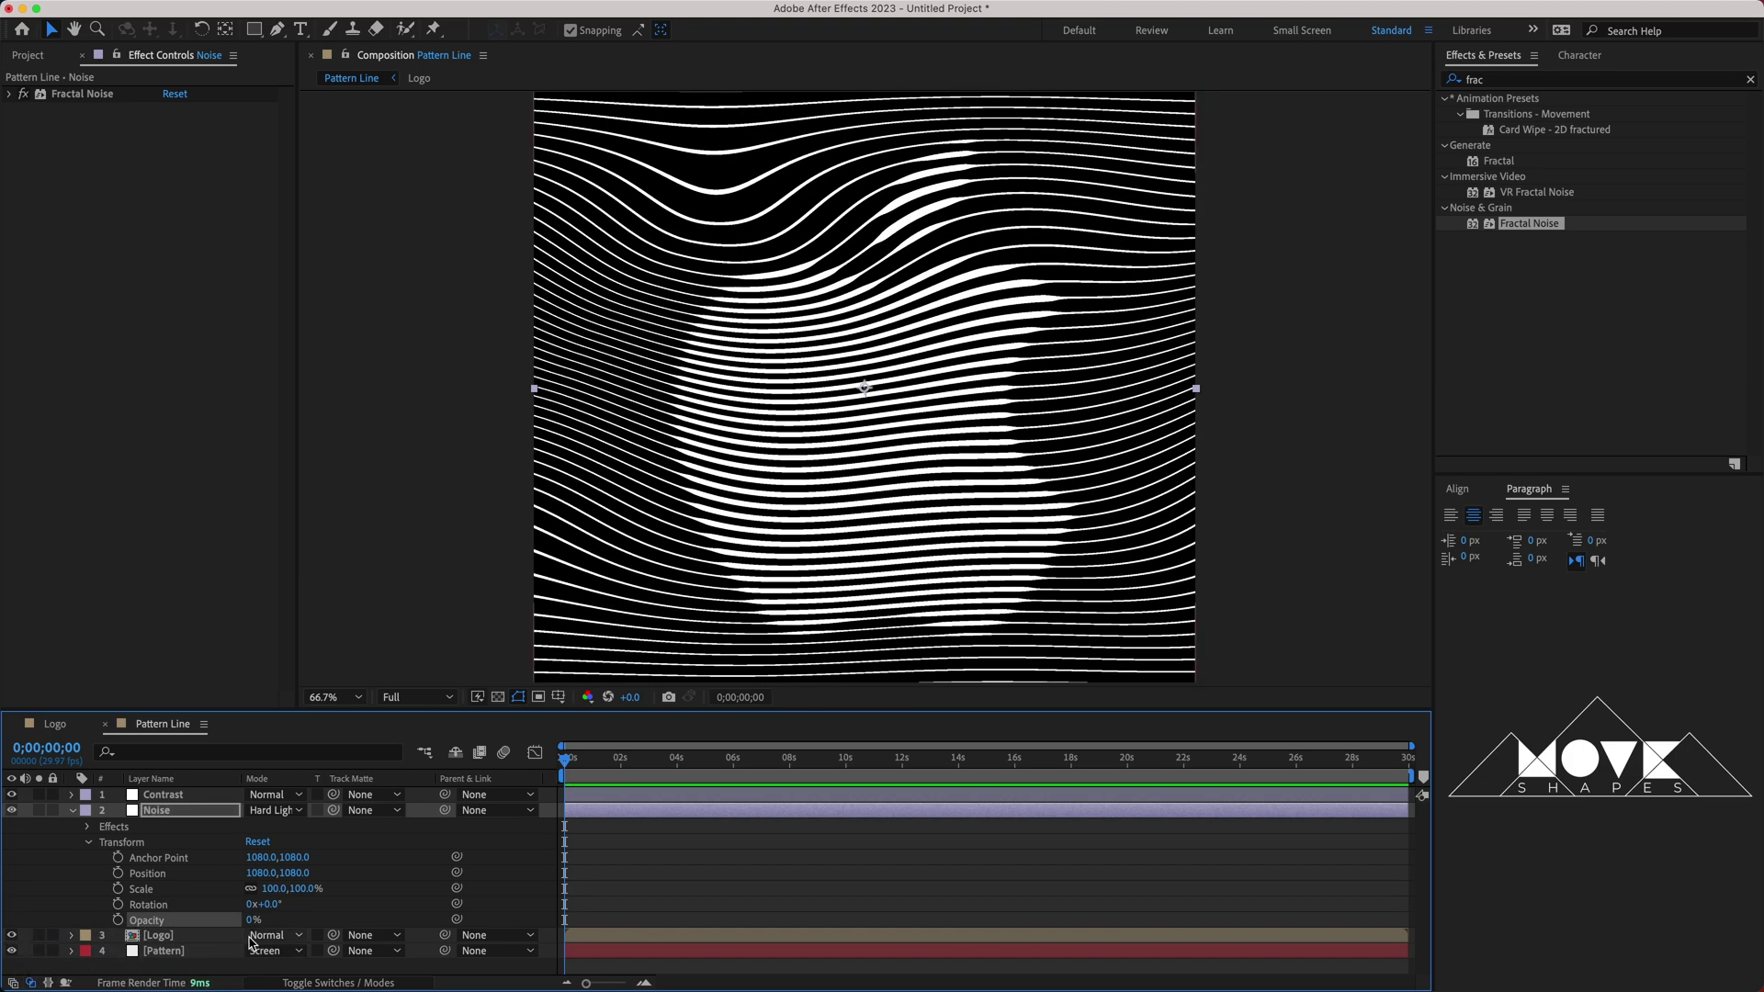
mouse_move(252, 924)
left_mouse_down()
mouse_move(268, 926)
mouse_move(222, 931)
left_mouse_up()
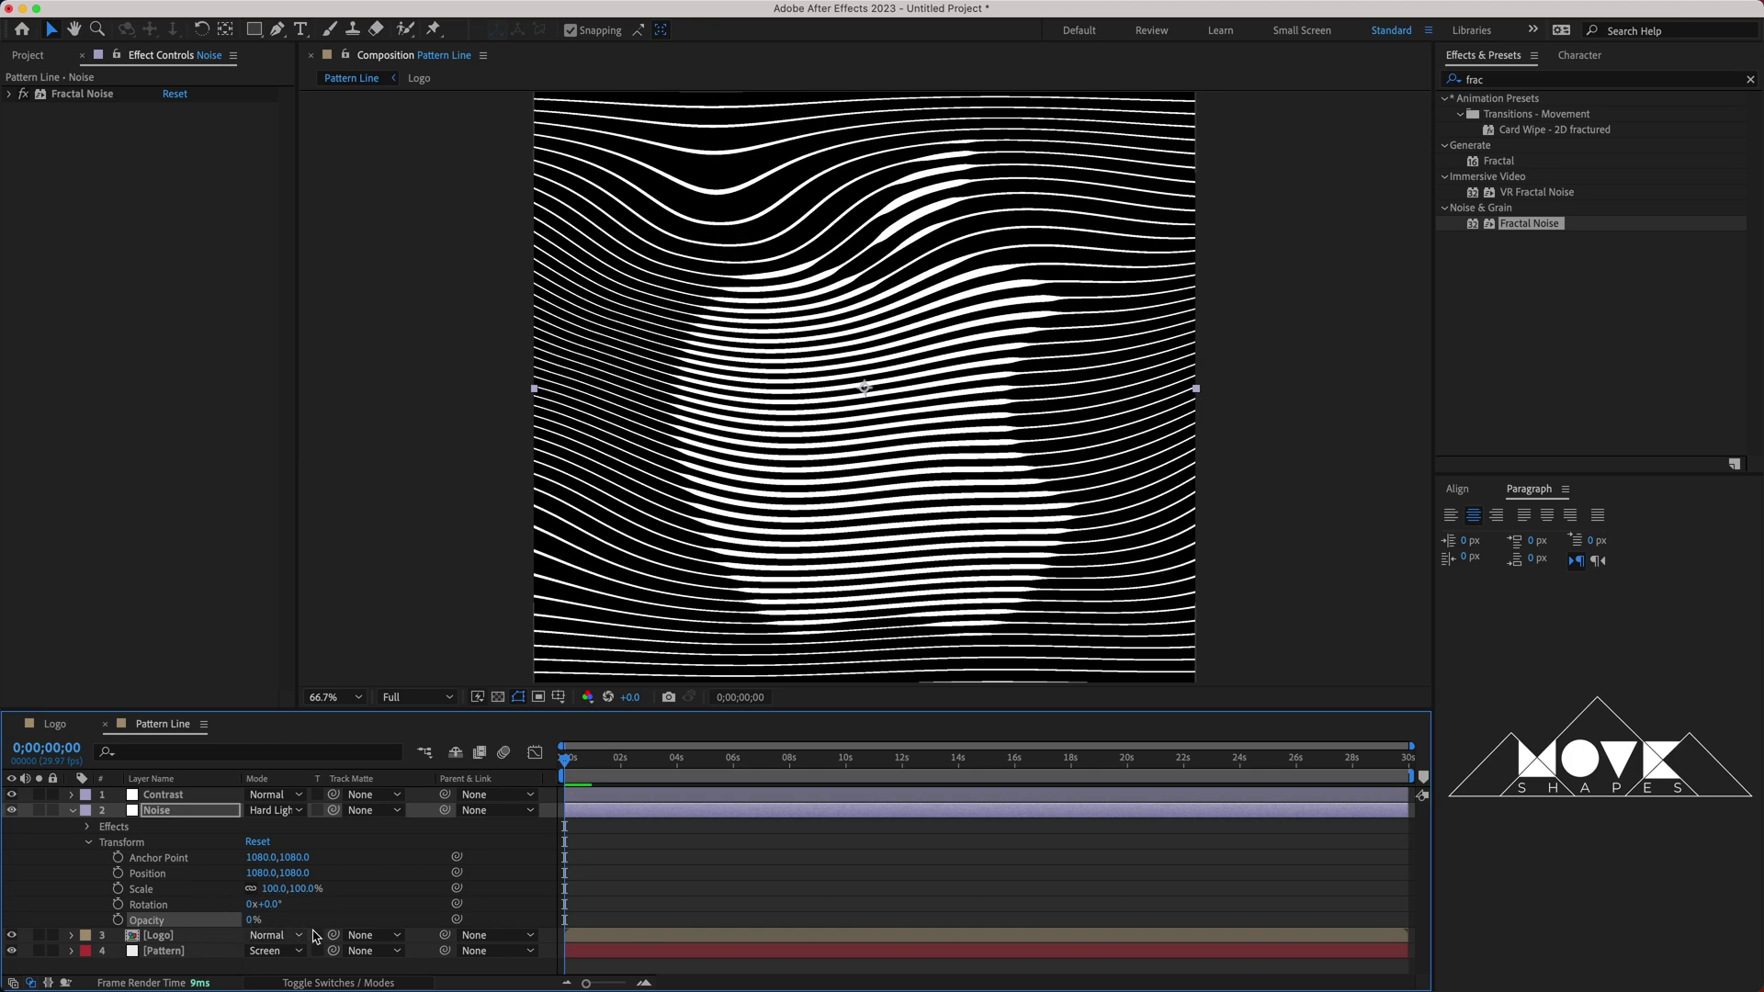
left_click(622, 897)
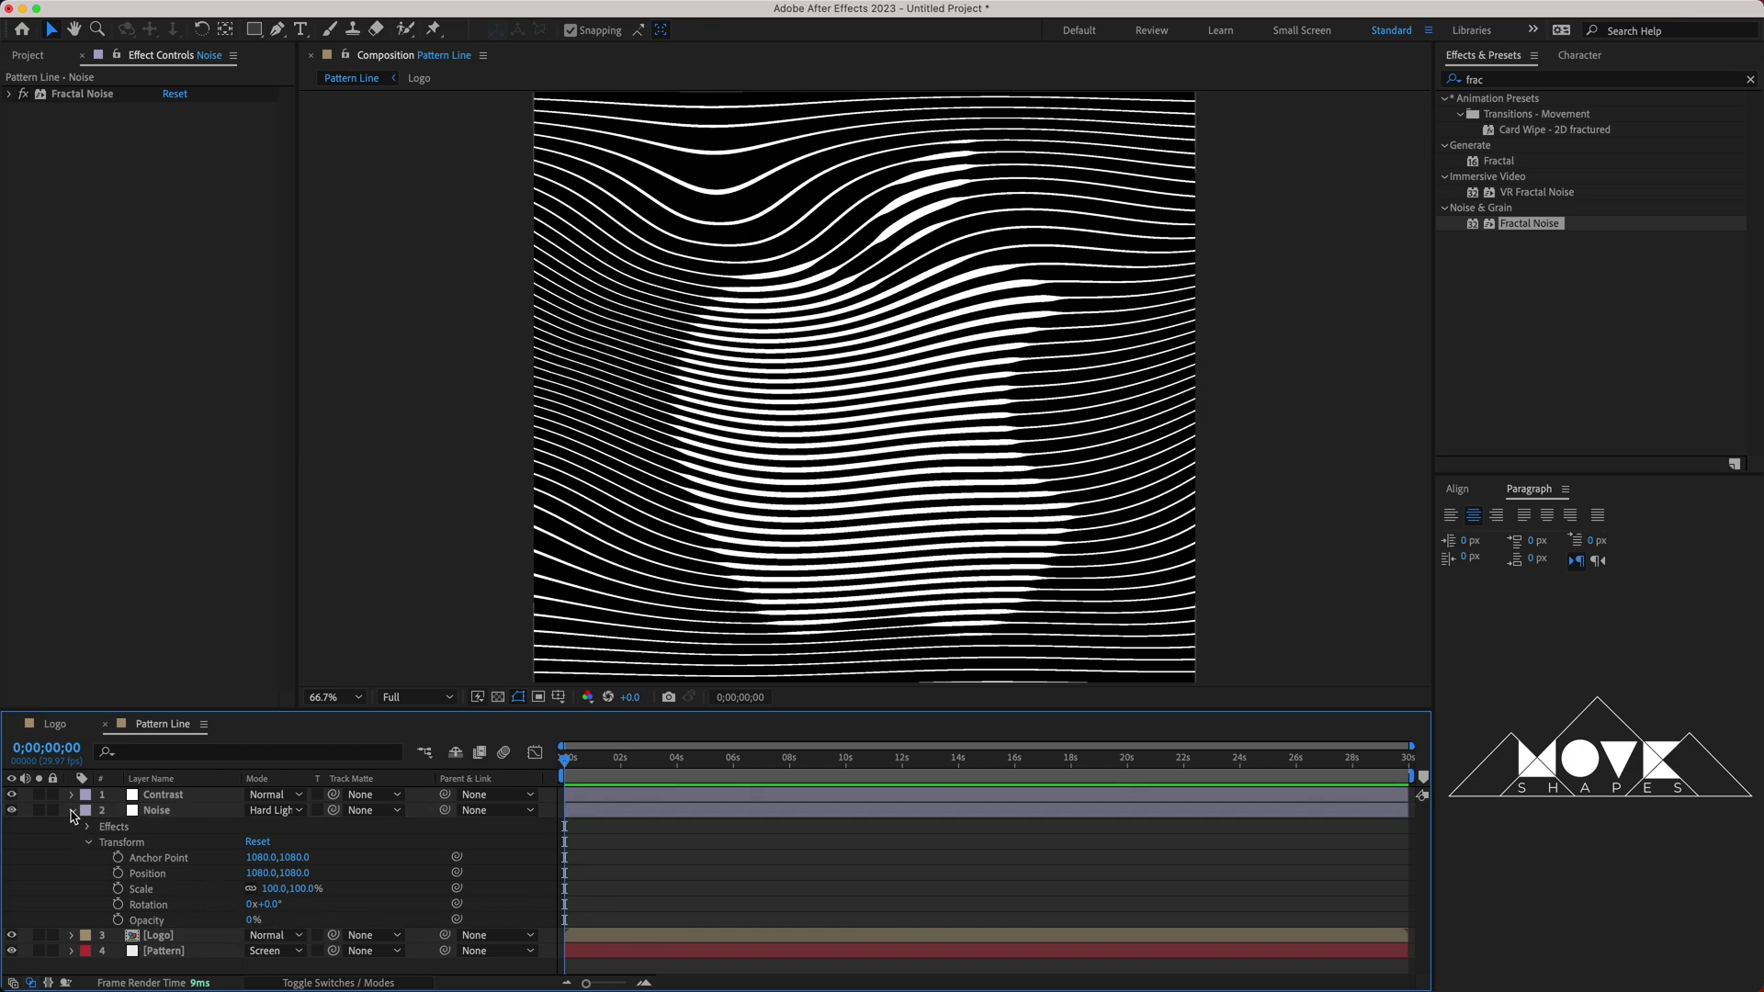
left_click(72, 812)
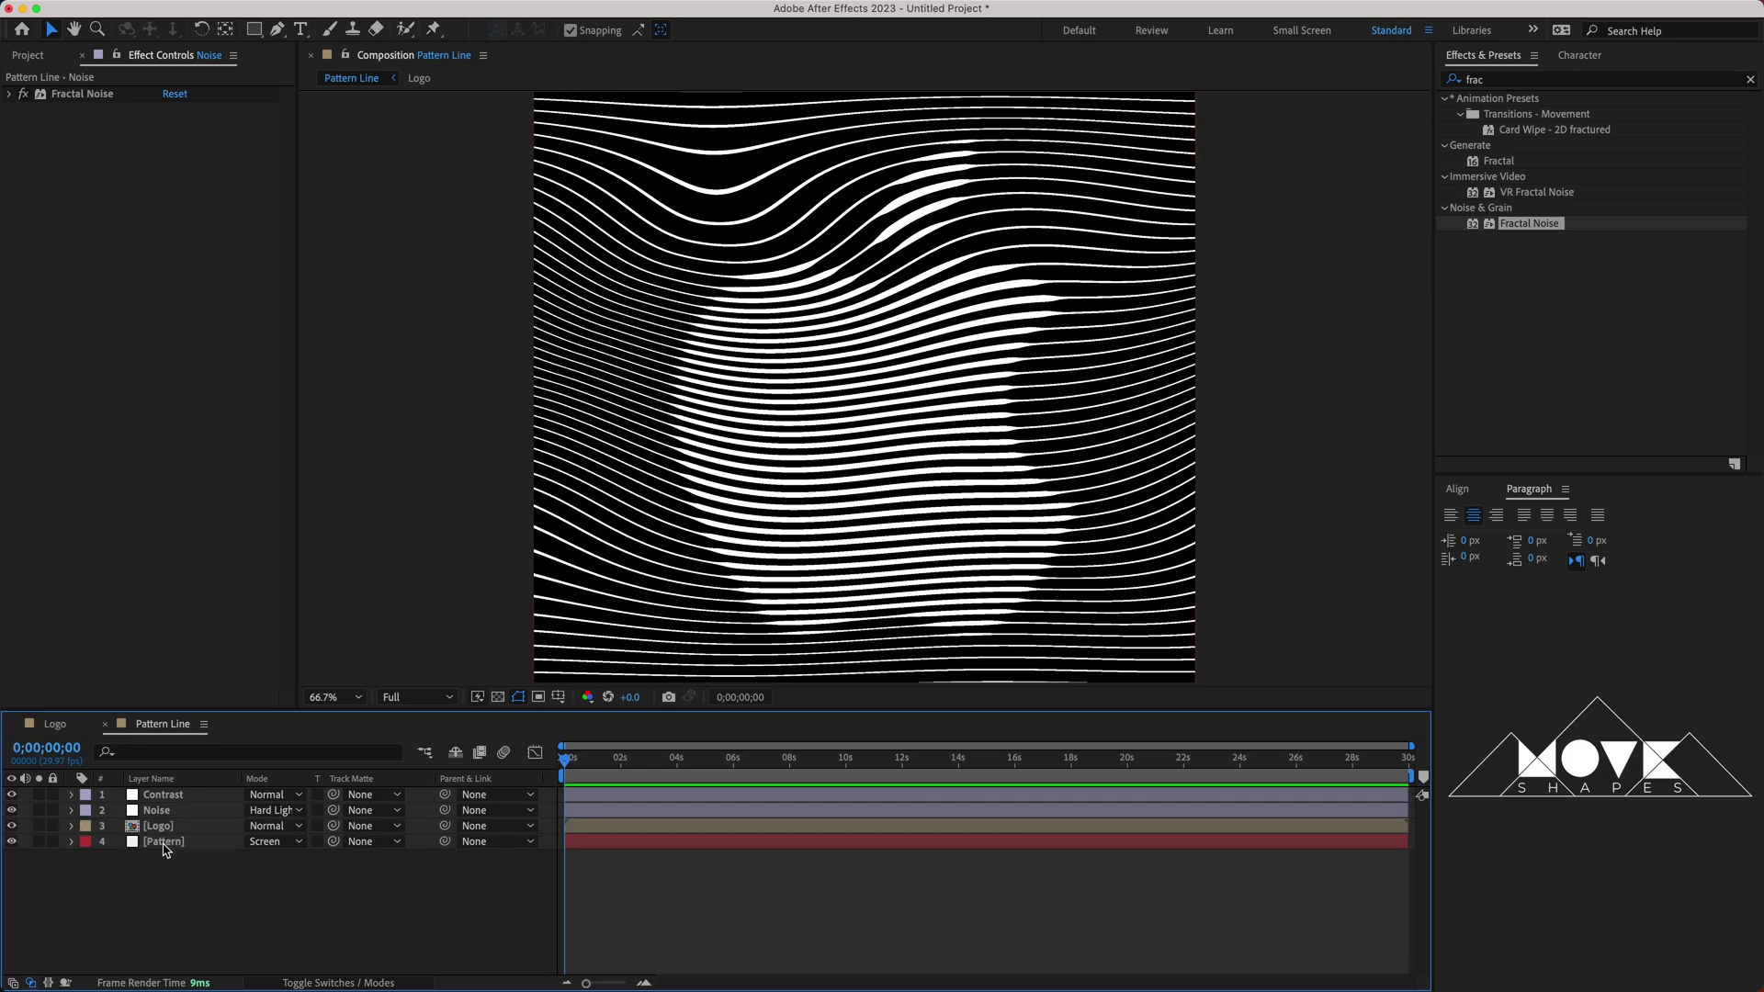
Enable Cycle Evolution in the Evolution Options of the Pattern layer's Turbulent Displace effect.
left_click(165, 842)
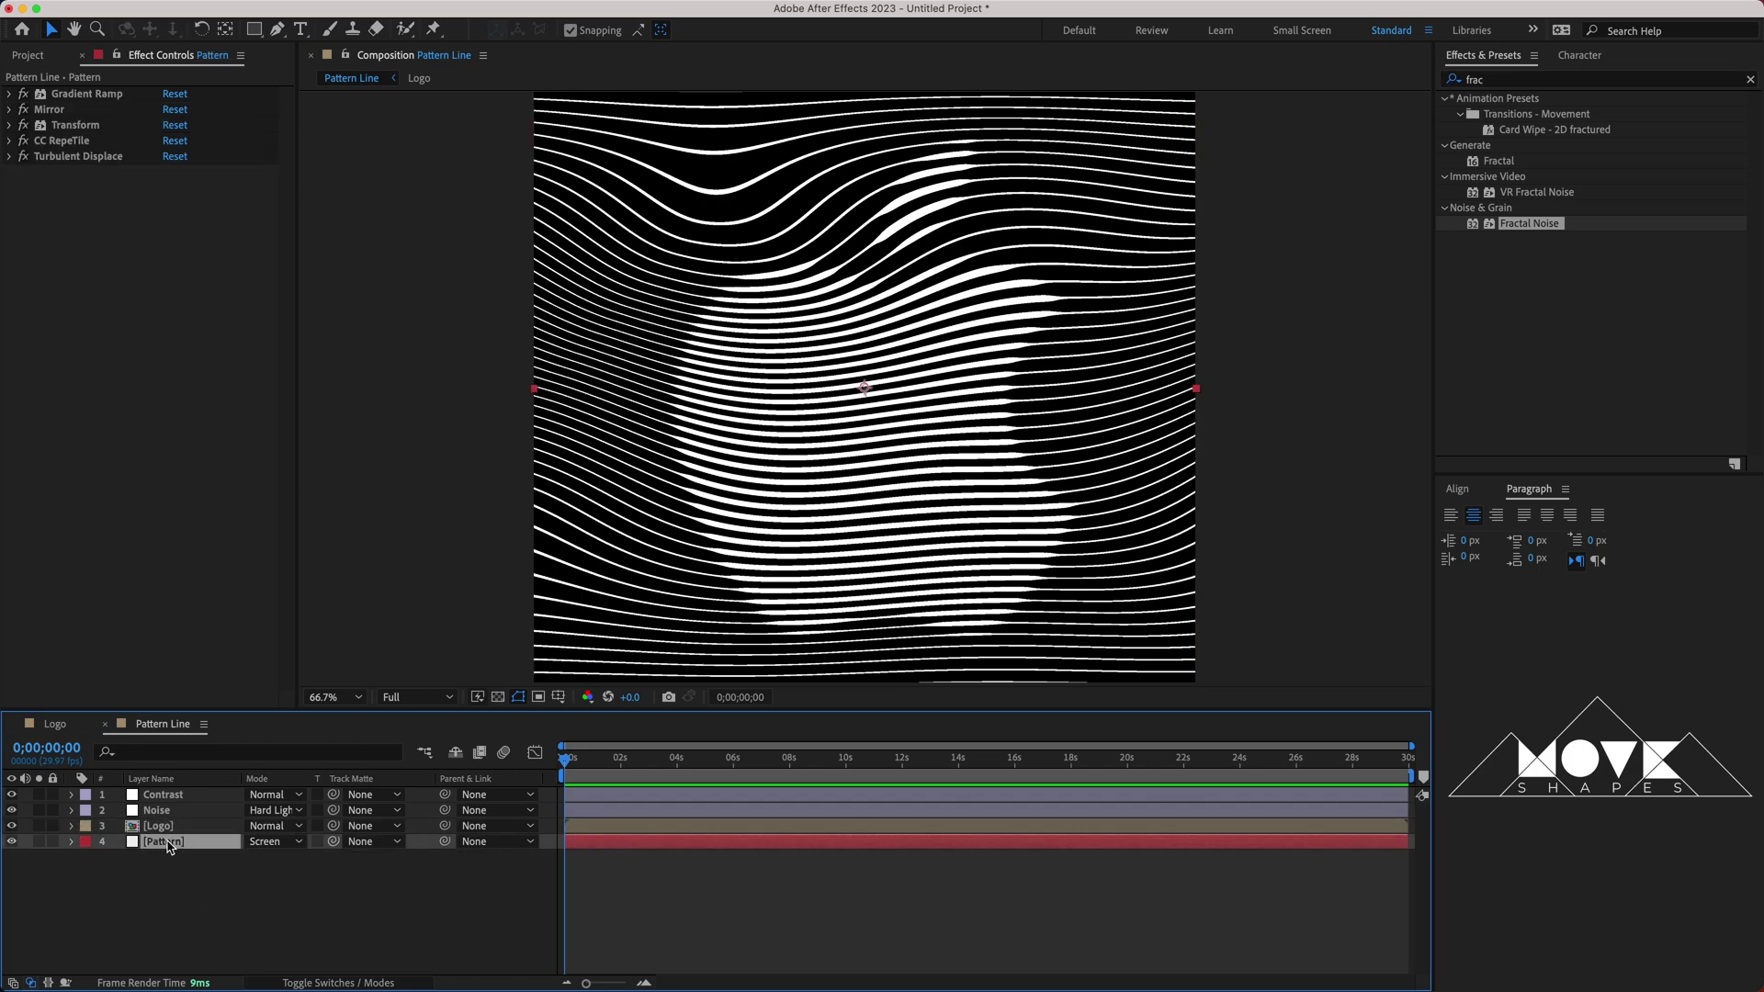
left_click(10, 157)
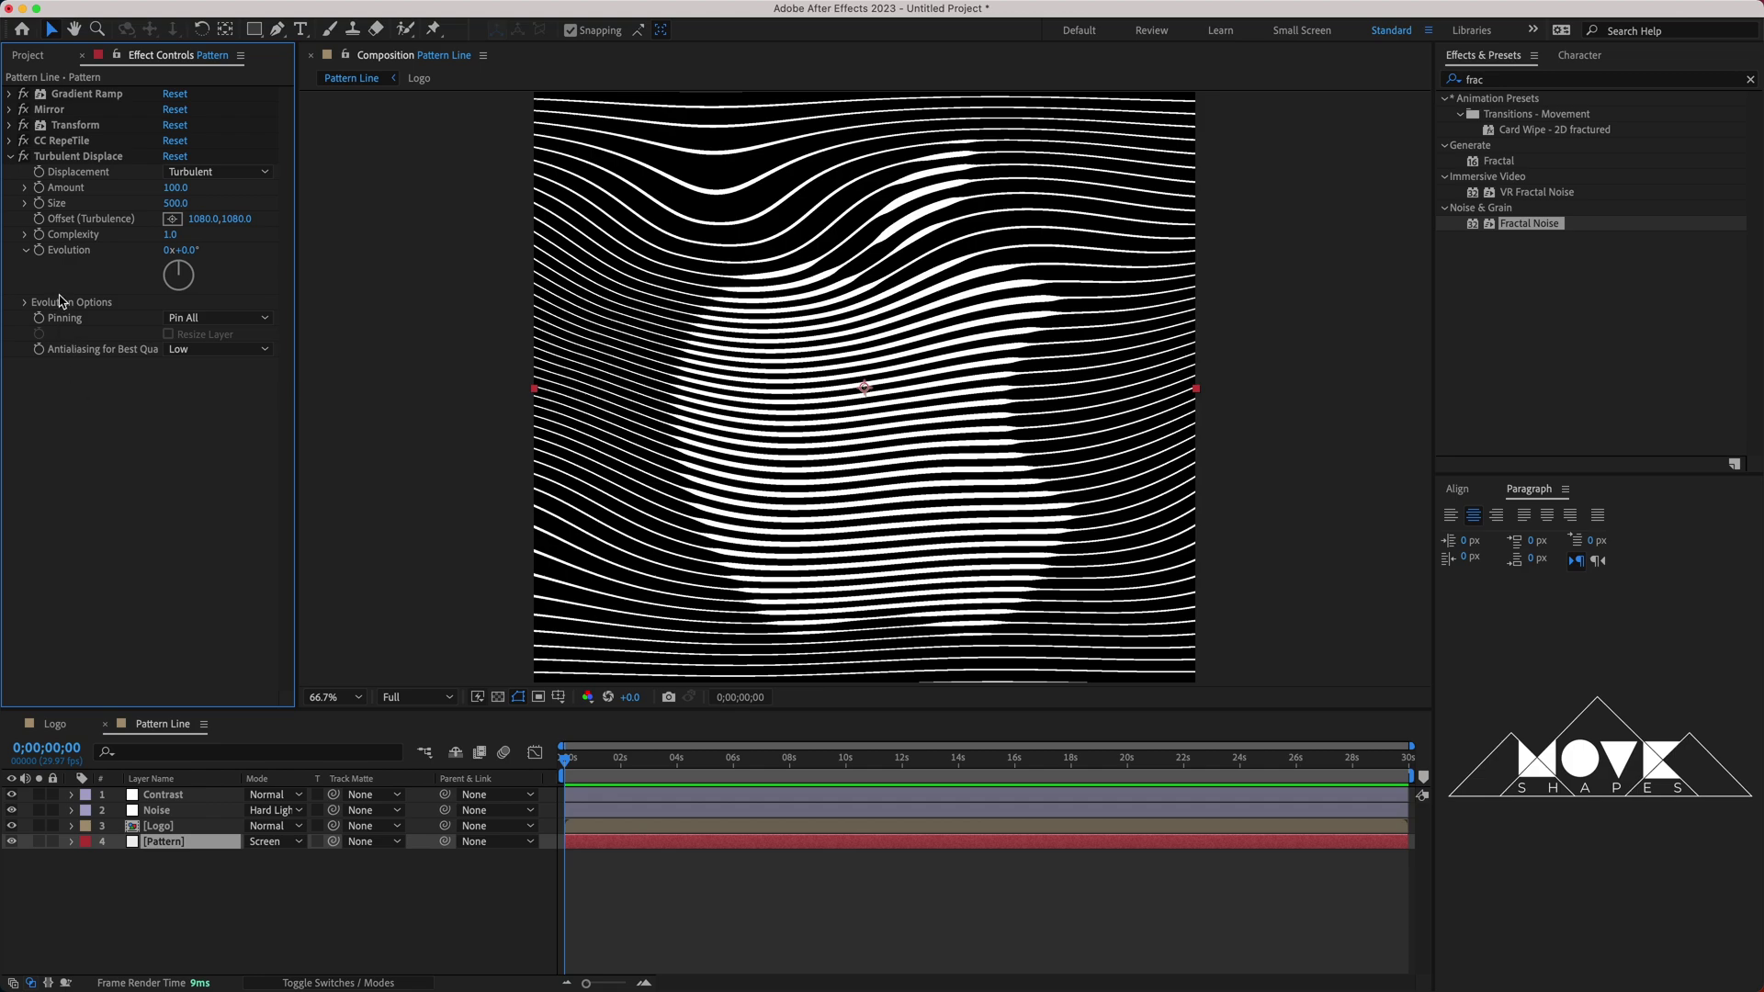
left_click(25, 303)
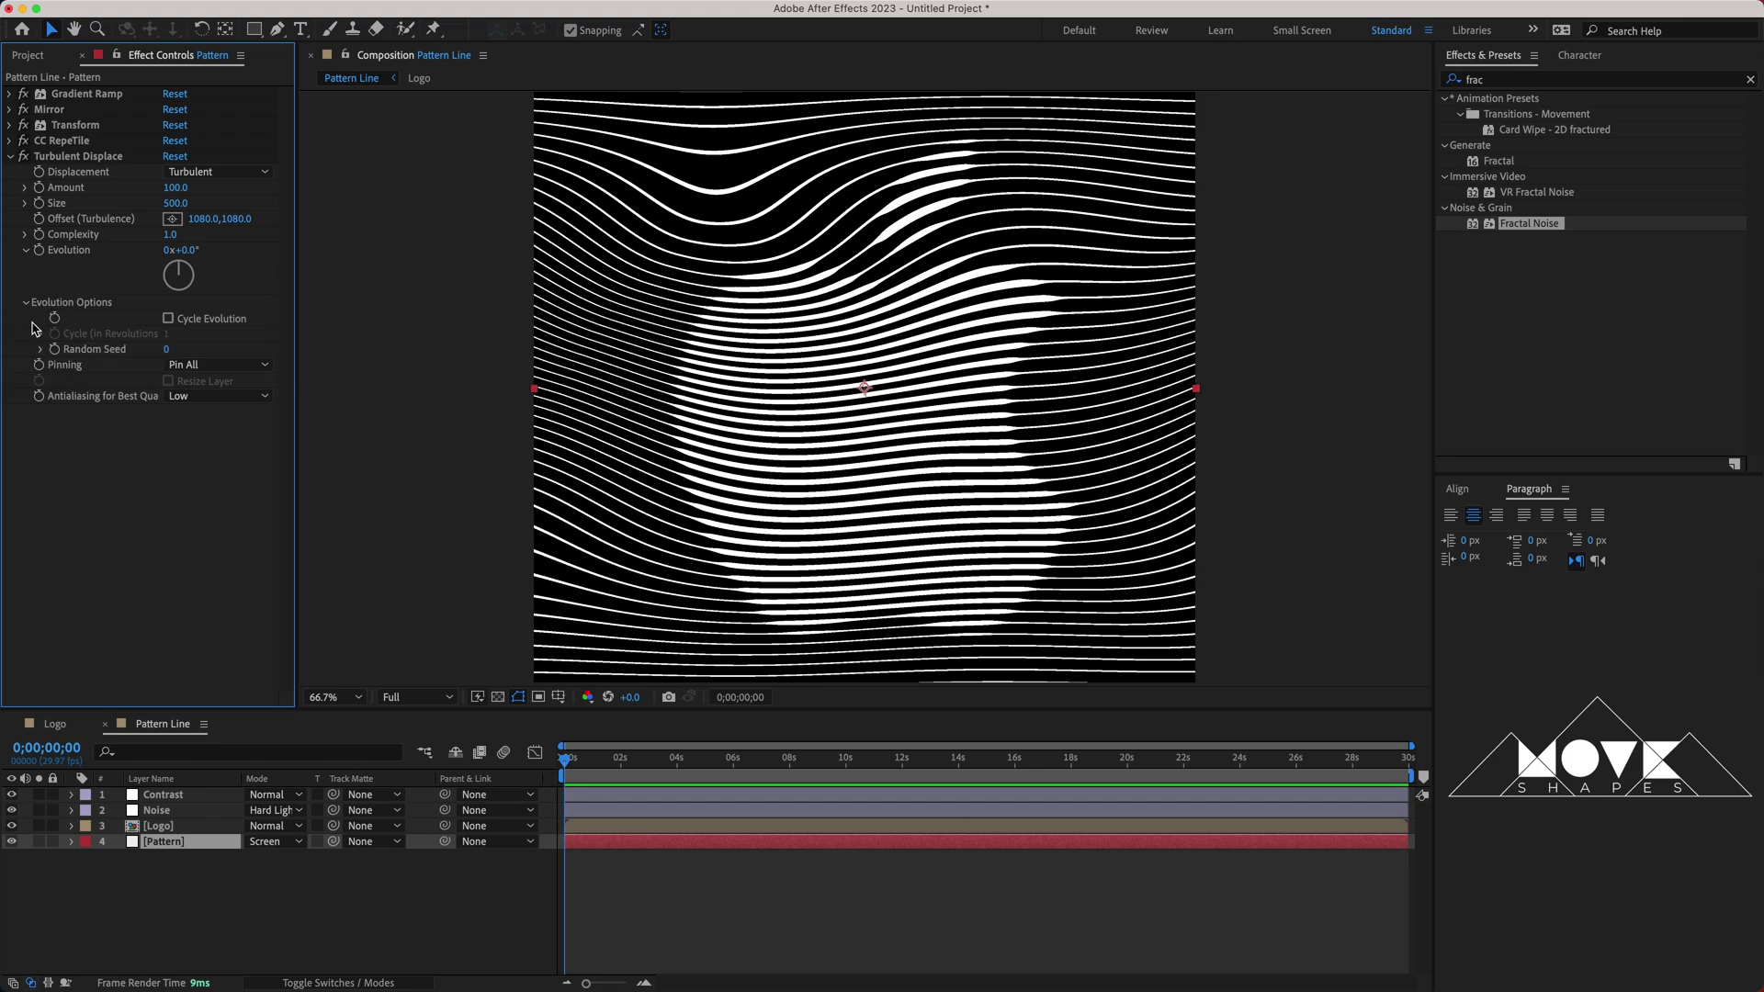
left_click(168, 320)
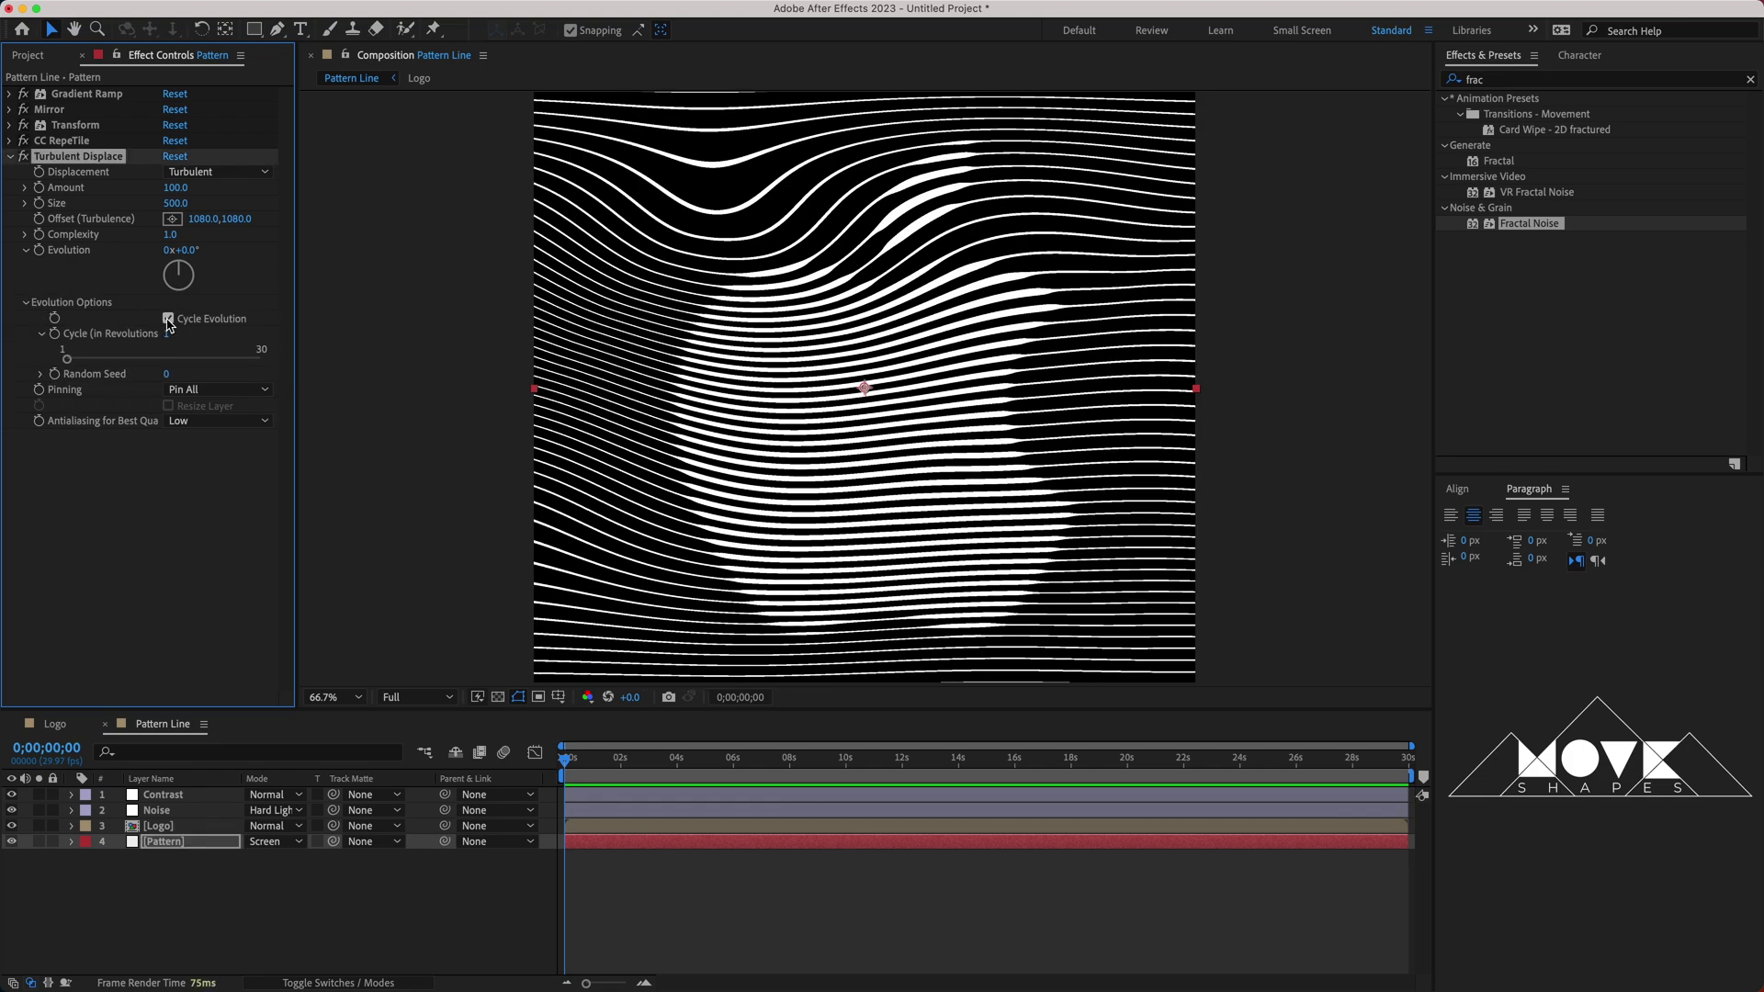
left_click(167, 495)
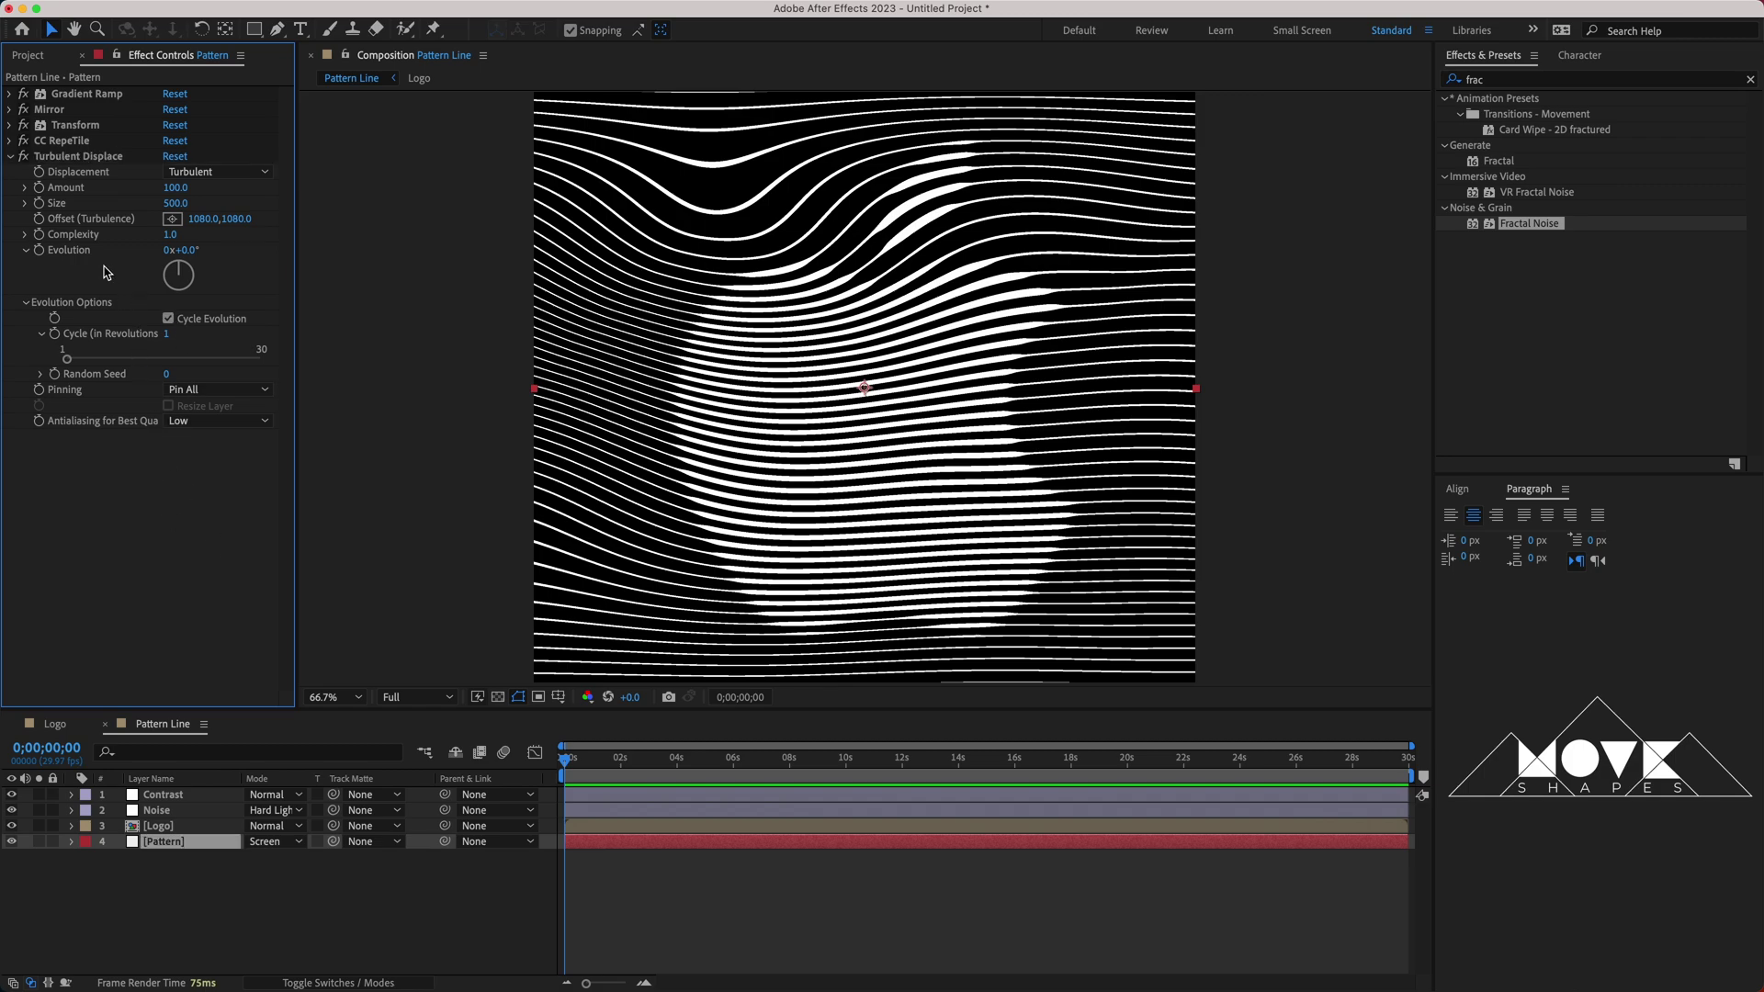
Add a starting Evolution keyframe to Turbulent Displace at 0 s and end the work area at 0;00;13;29.
left_click(48, 267)
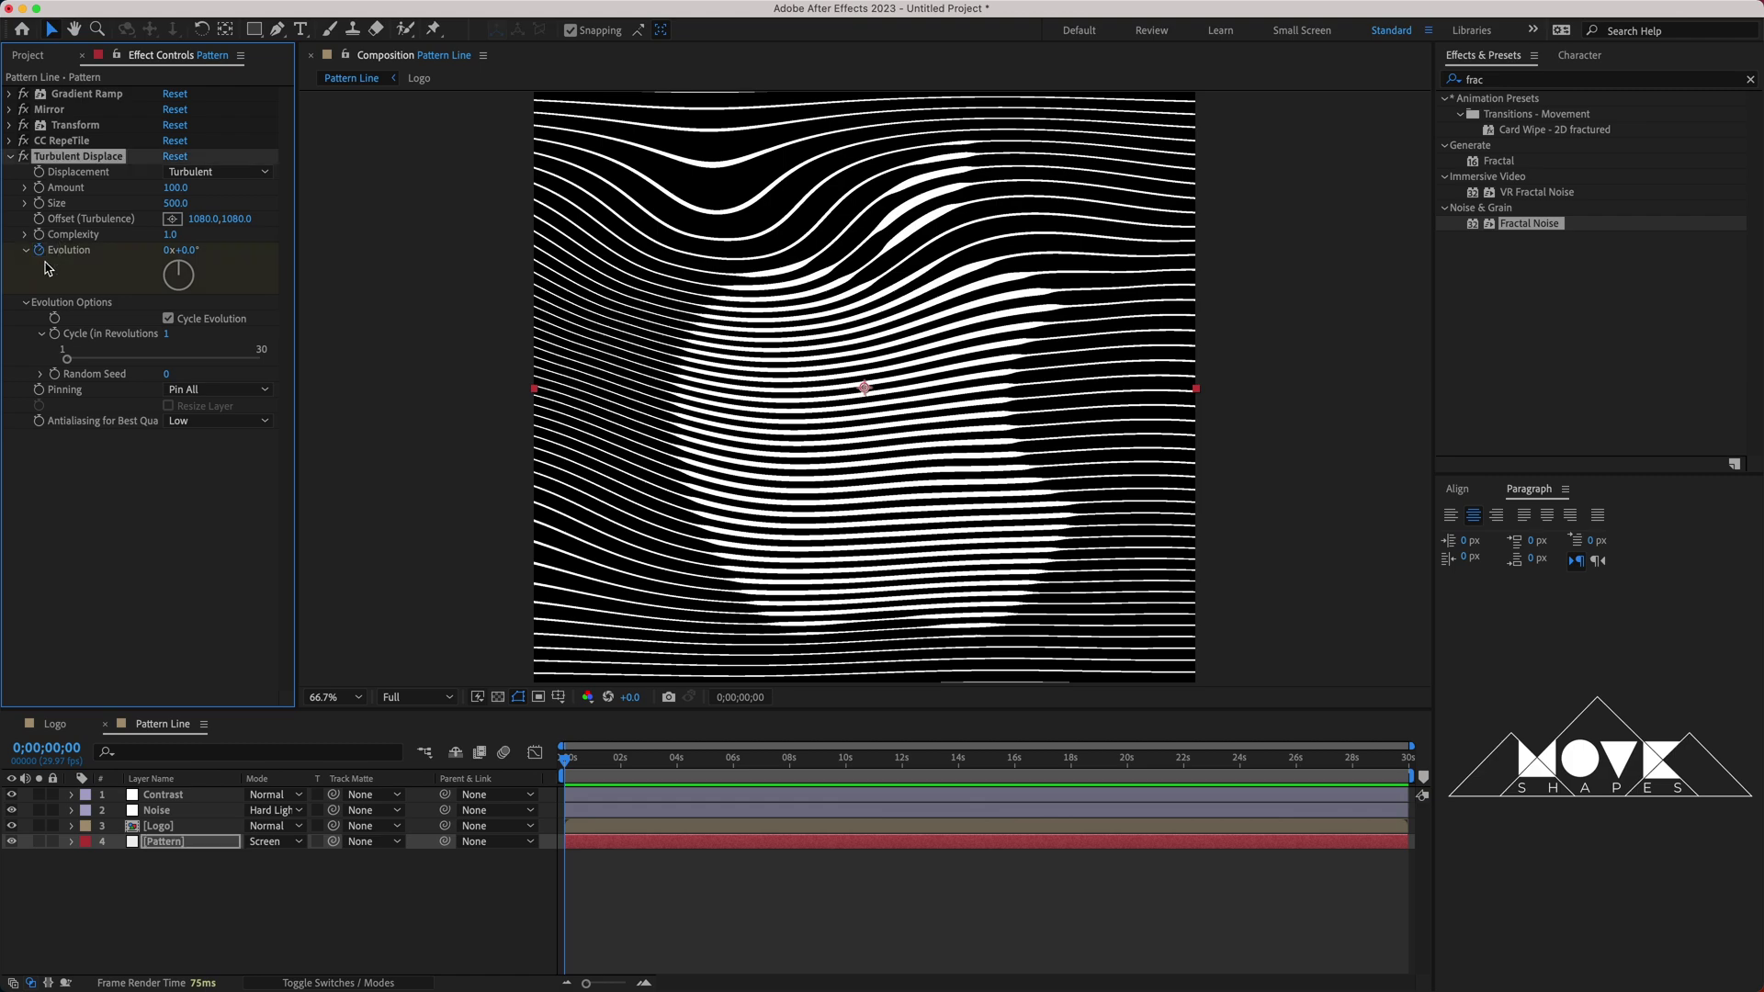
left_click_drag(576, 763, 961, 790)
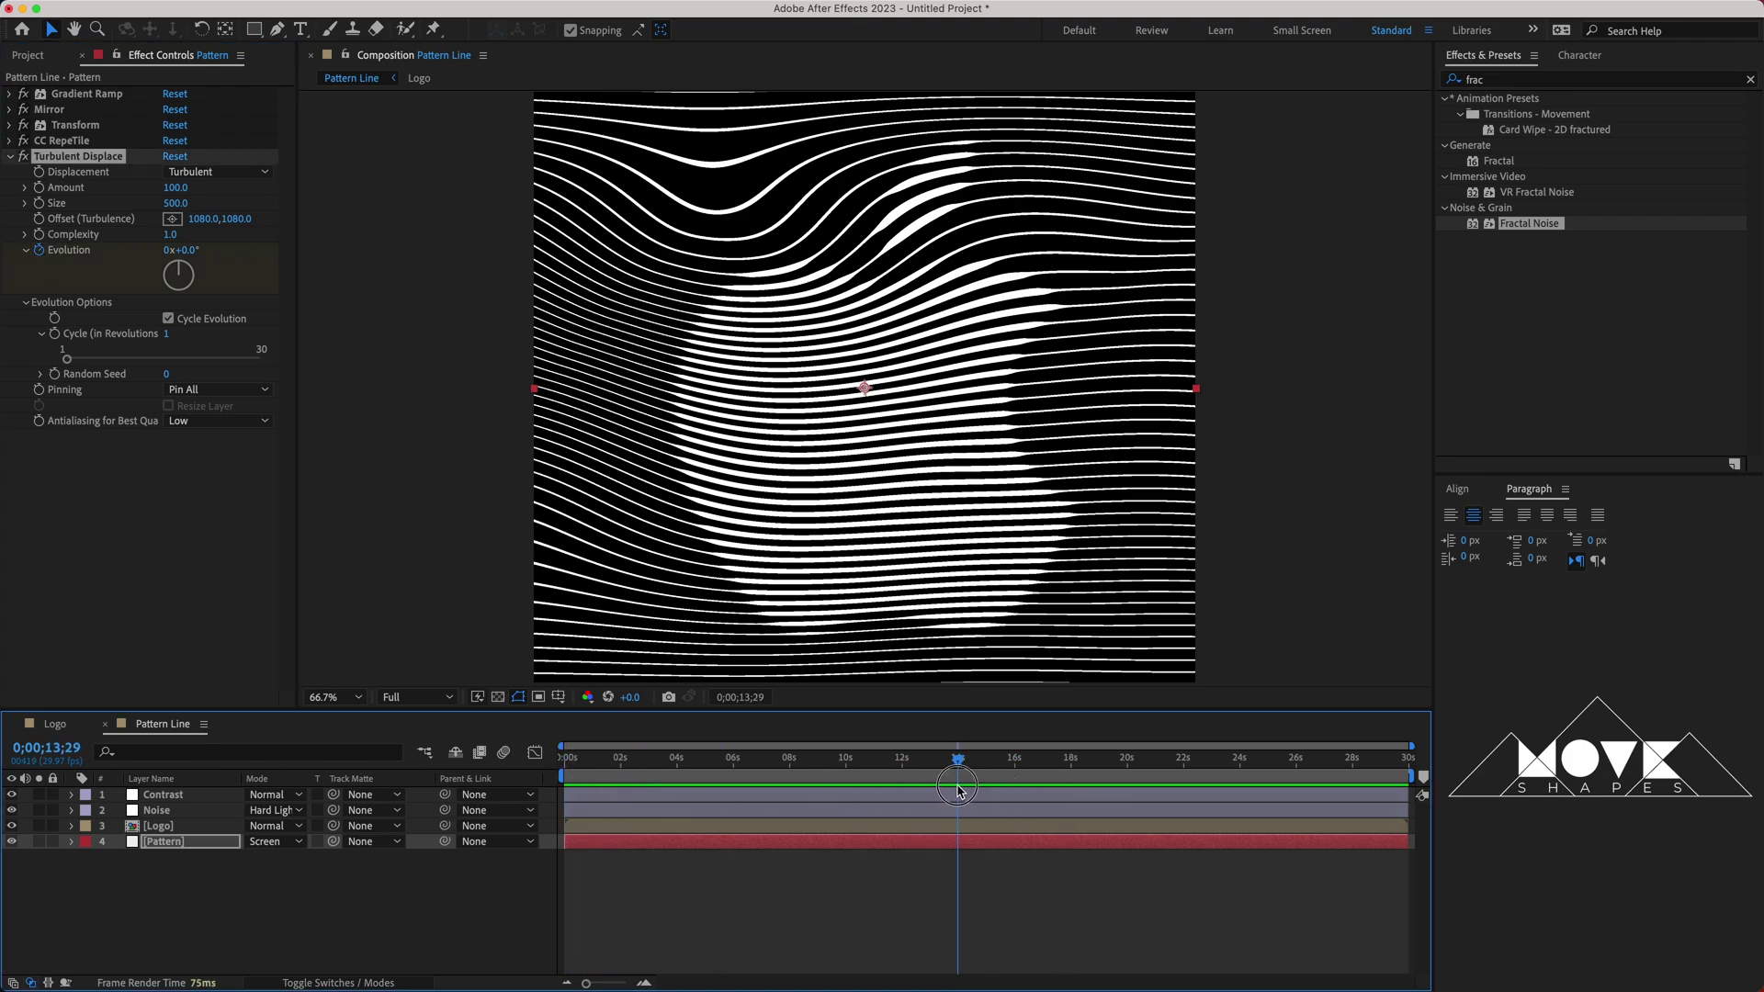
left_click_drag(1412, 779, 962, 795)
Reveal the Pattern layer's keyframes and set Evolution to 1 full revolution at 0;00;13;29.
left_click(675, 843)
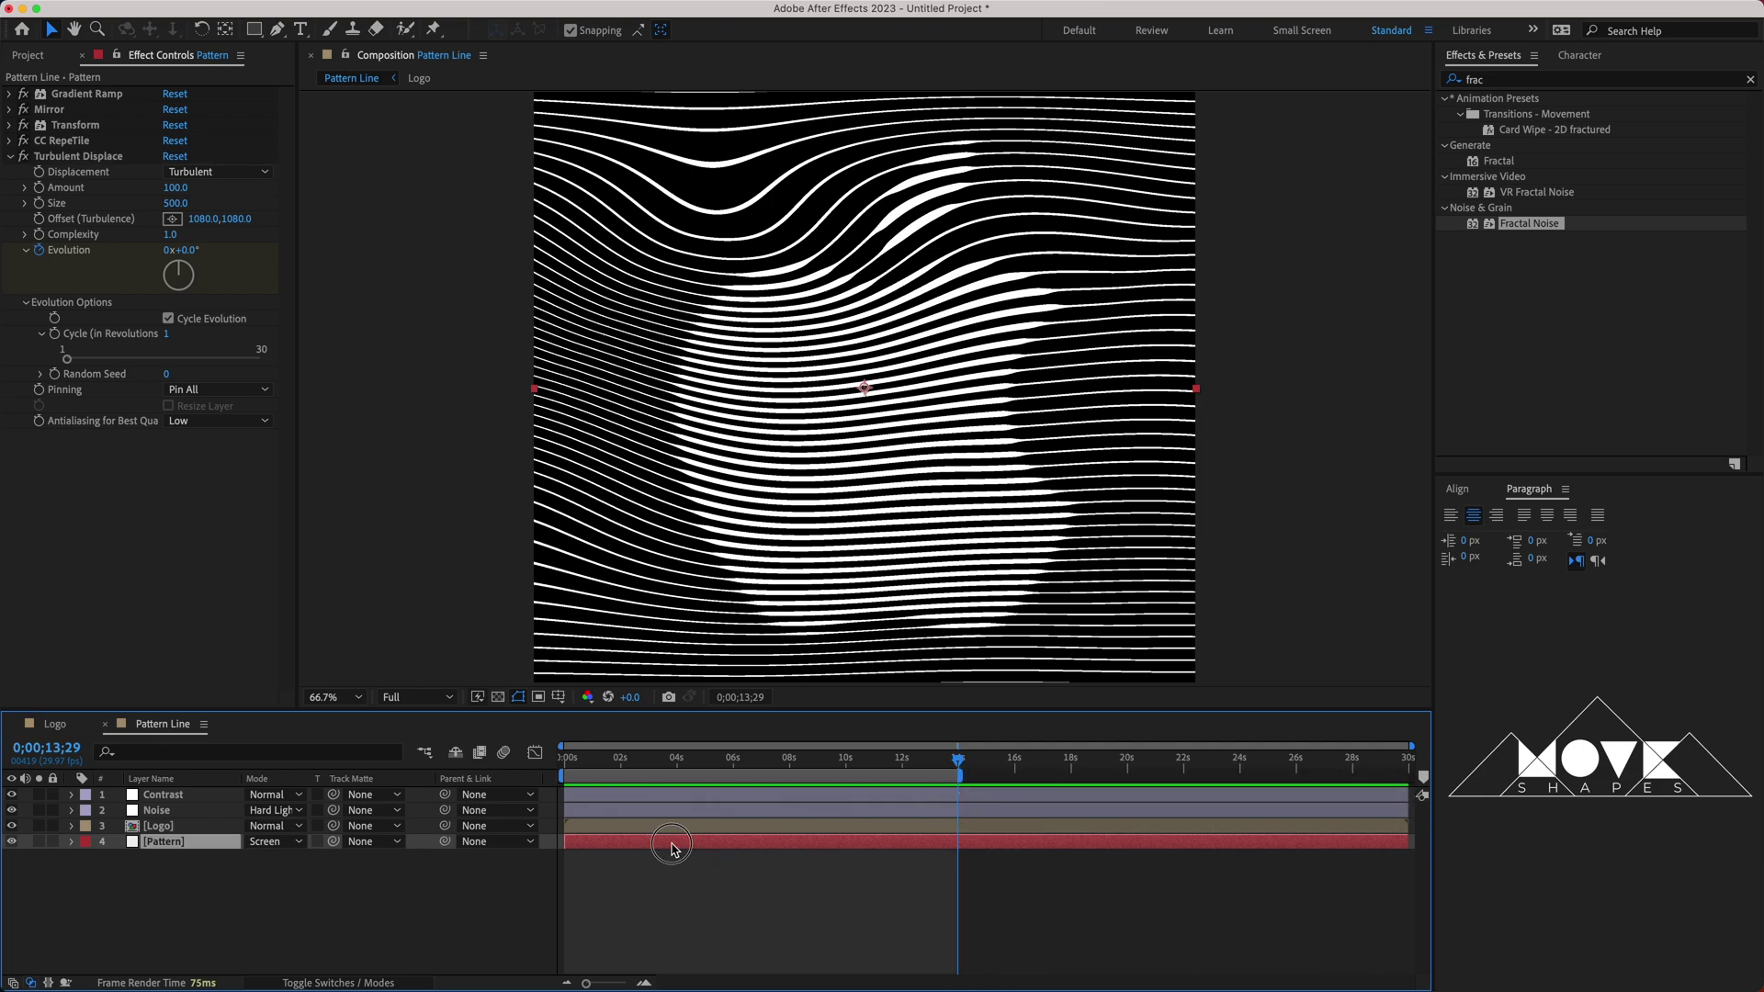
key("u")
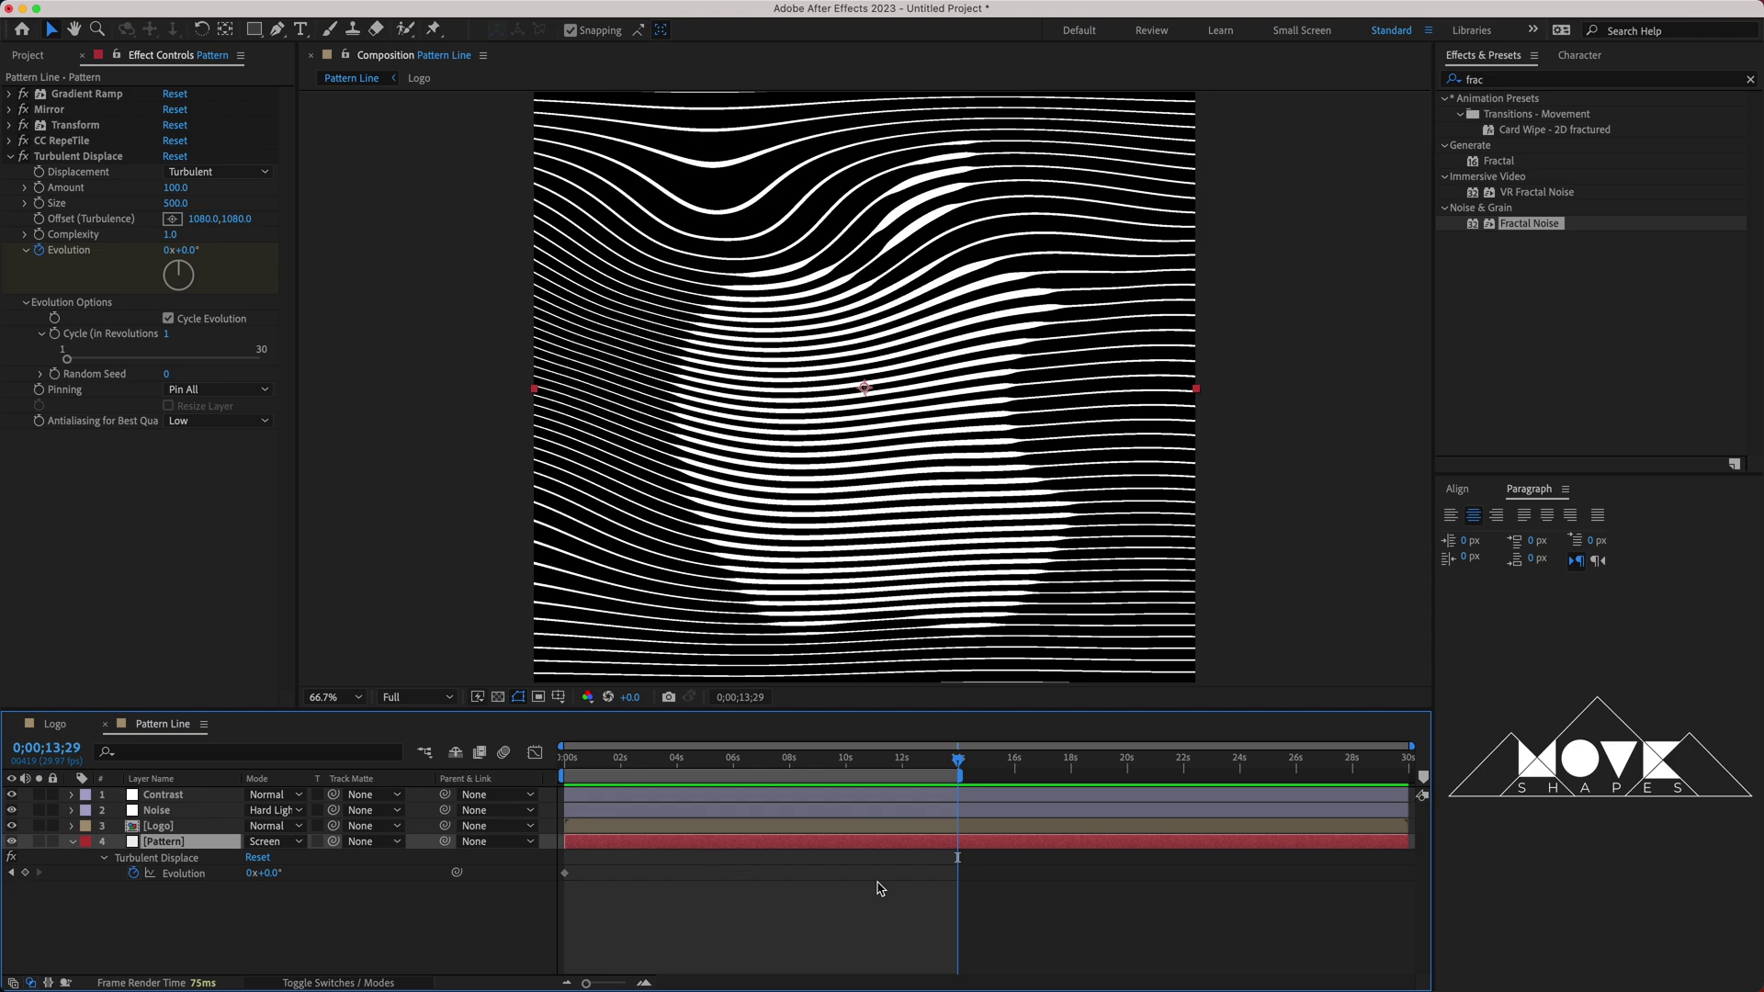
left_click(256, 873)
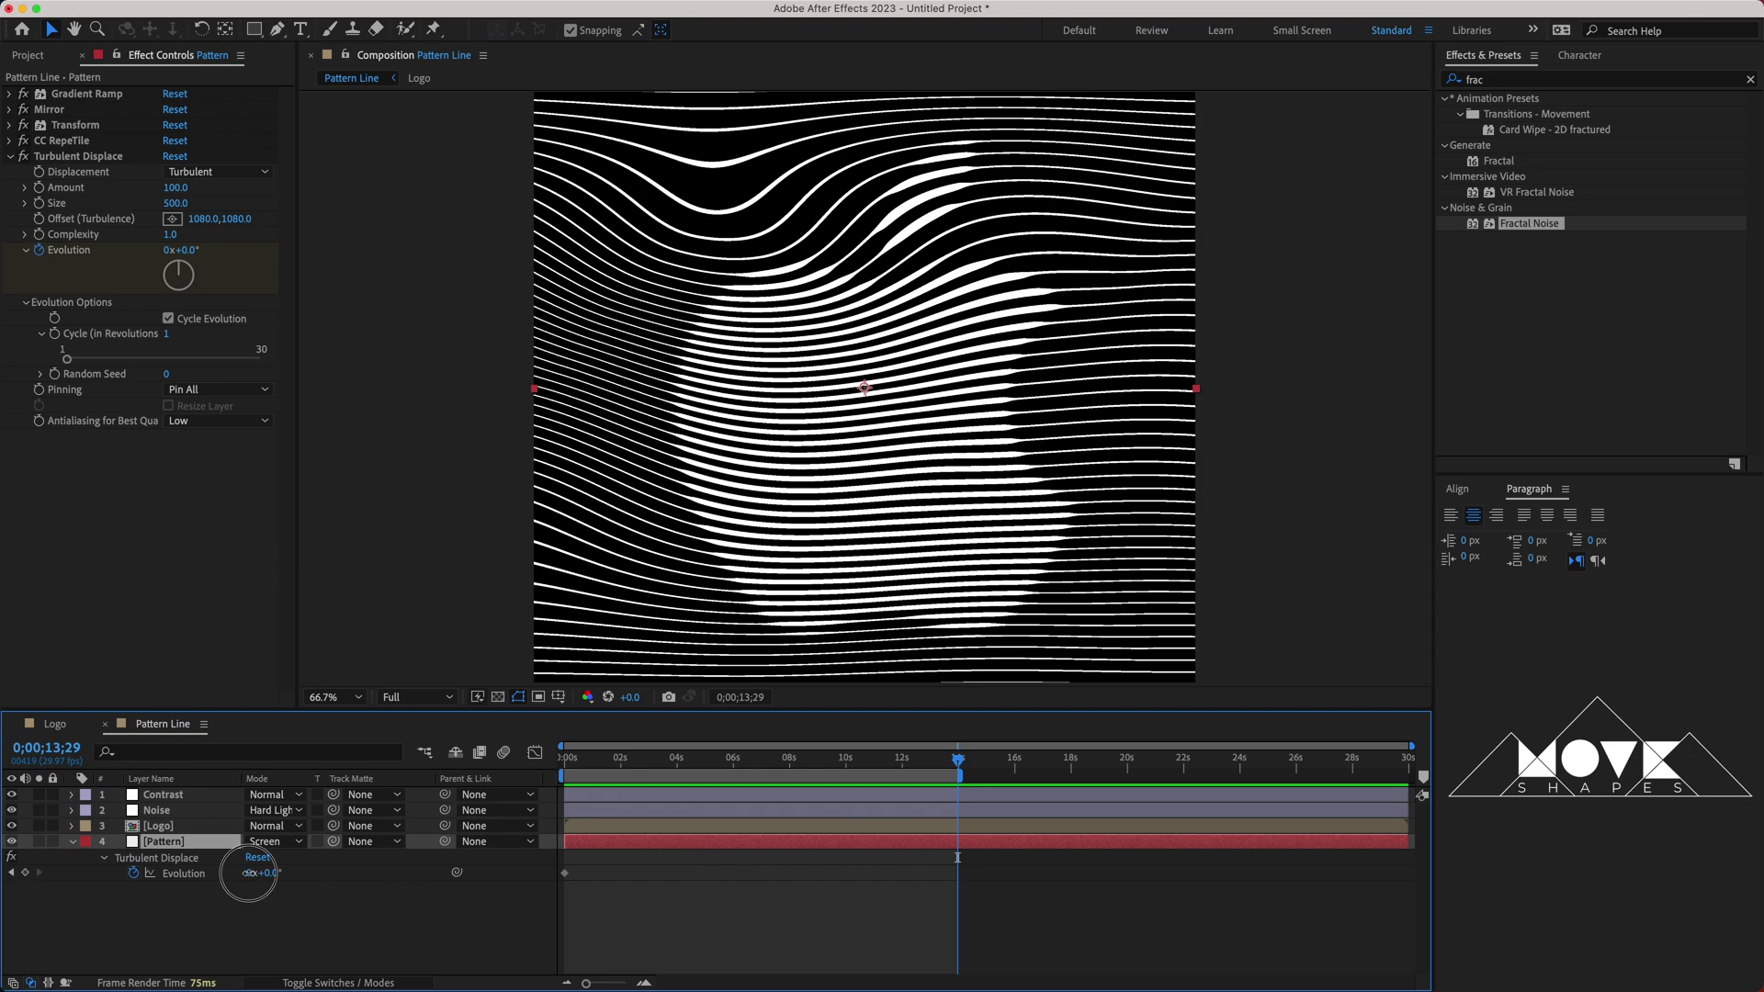
type("1")
left_click(277, 917)
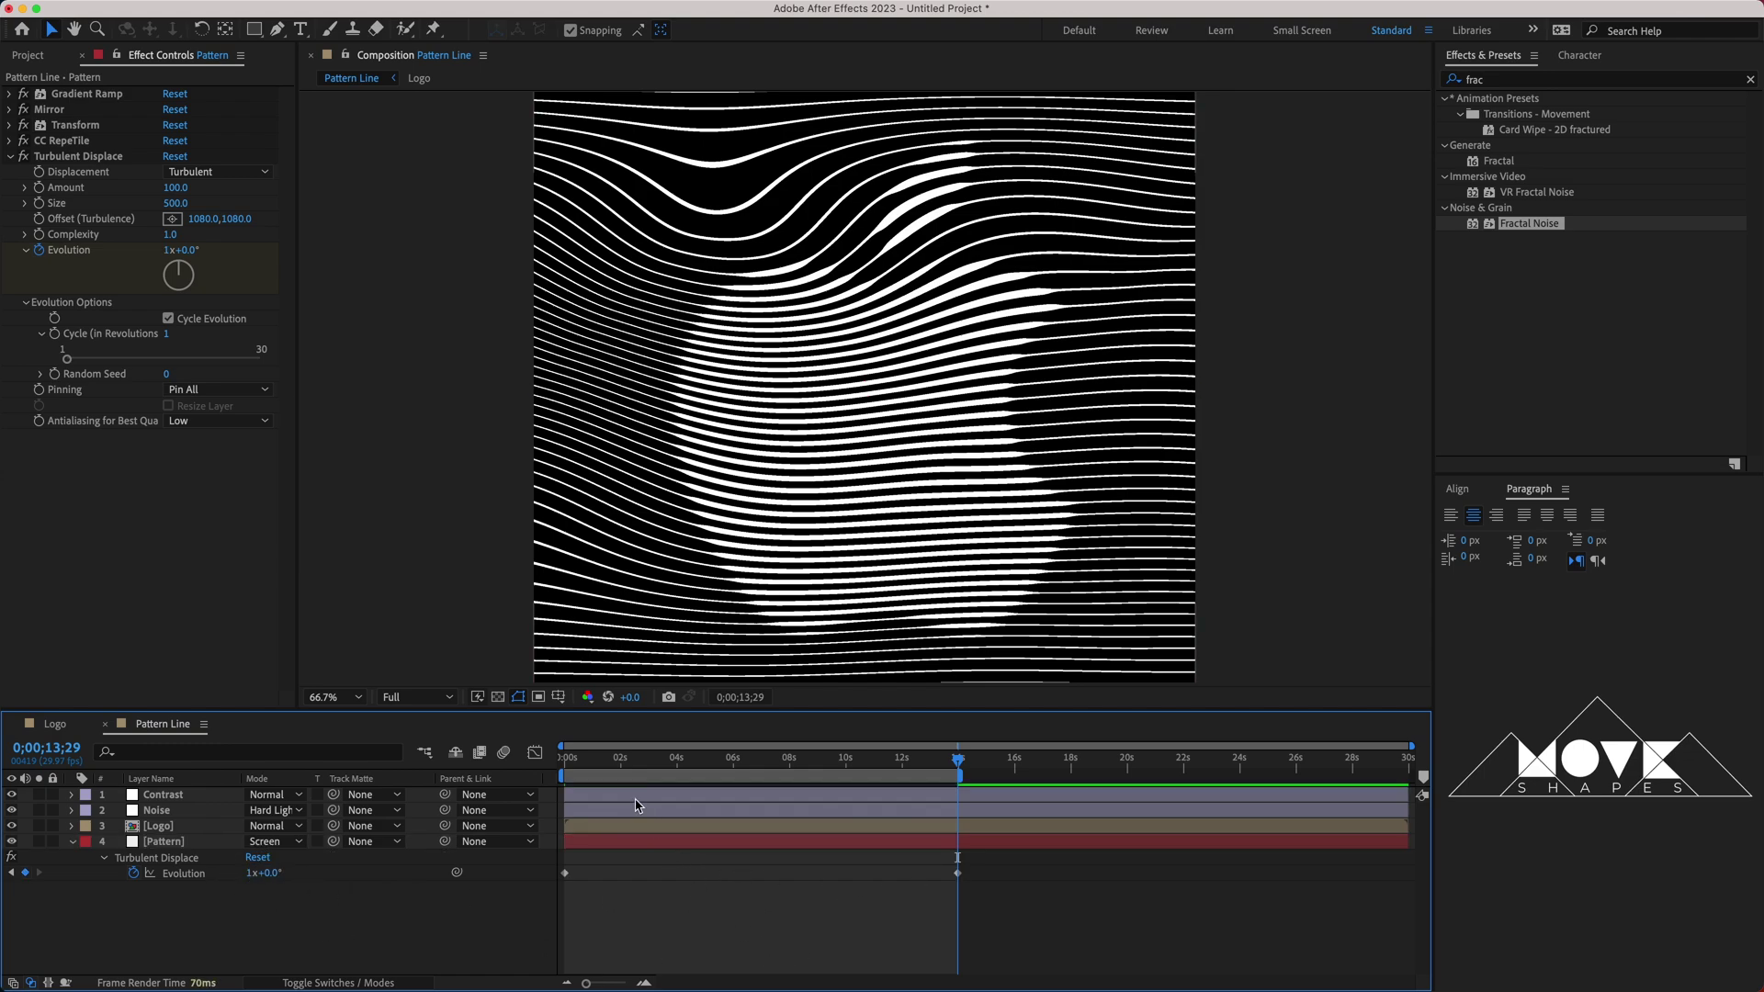
Preview the line animation from the start of the composition.
key("Home")
key("space")
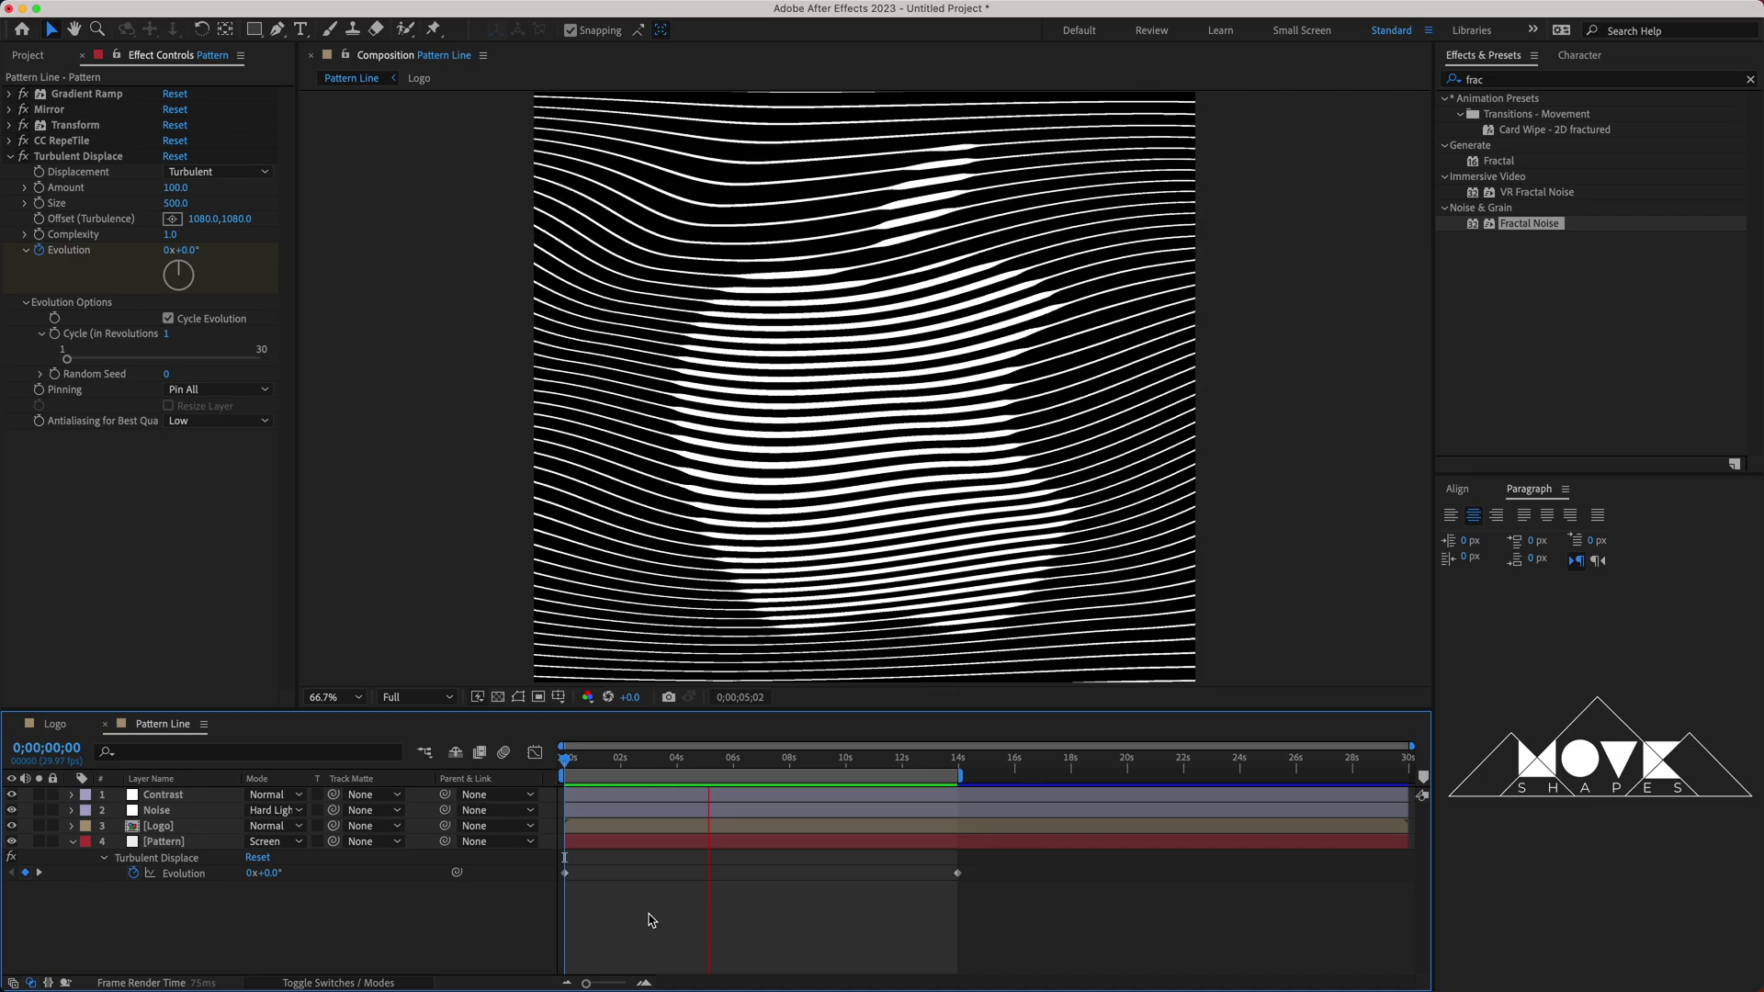
left_click(718, 765)
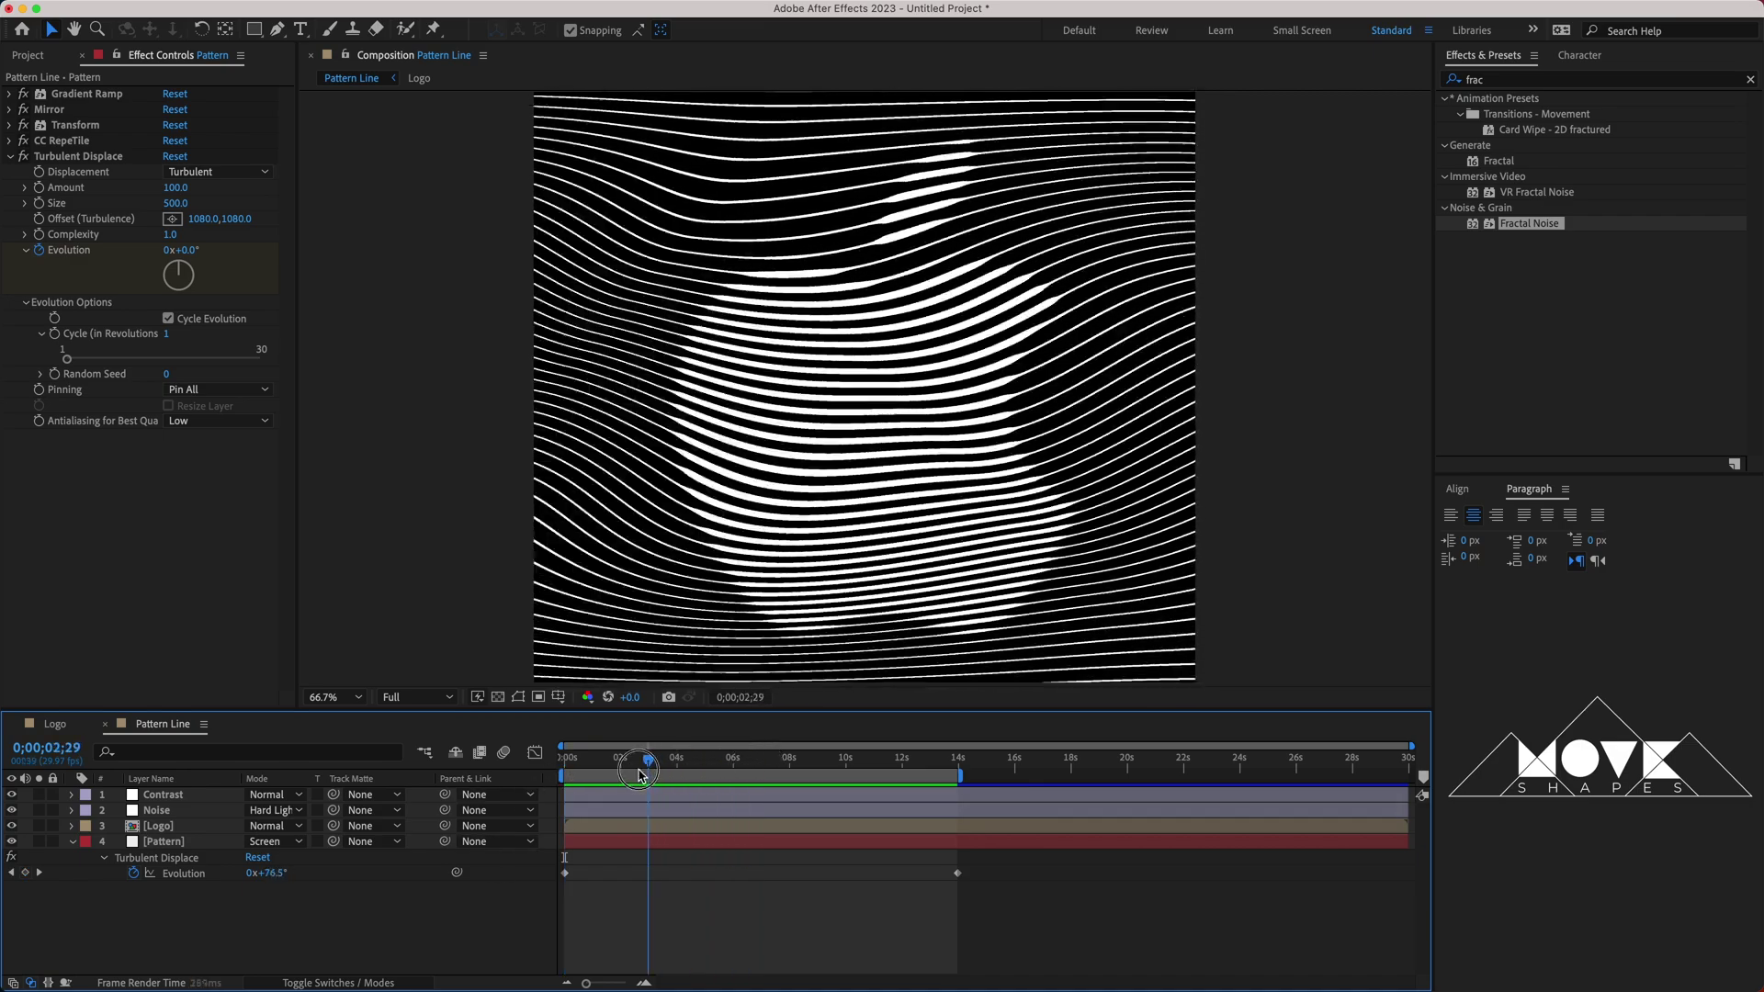
left_click(616, 901)
Set the Logo layer's Fast Box Blur radius to 350 and keyframe it at the start of the timeline.
left_click(162, 827)
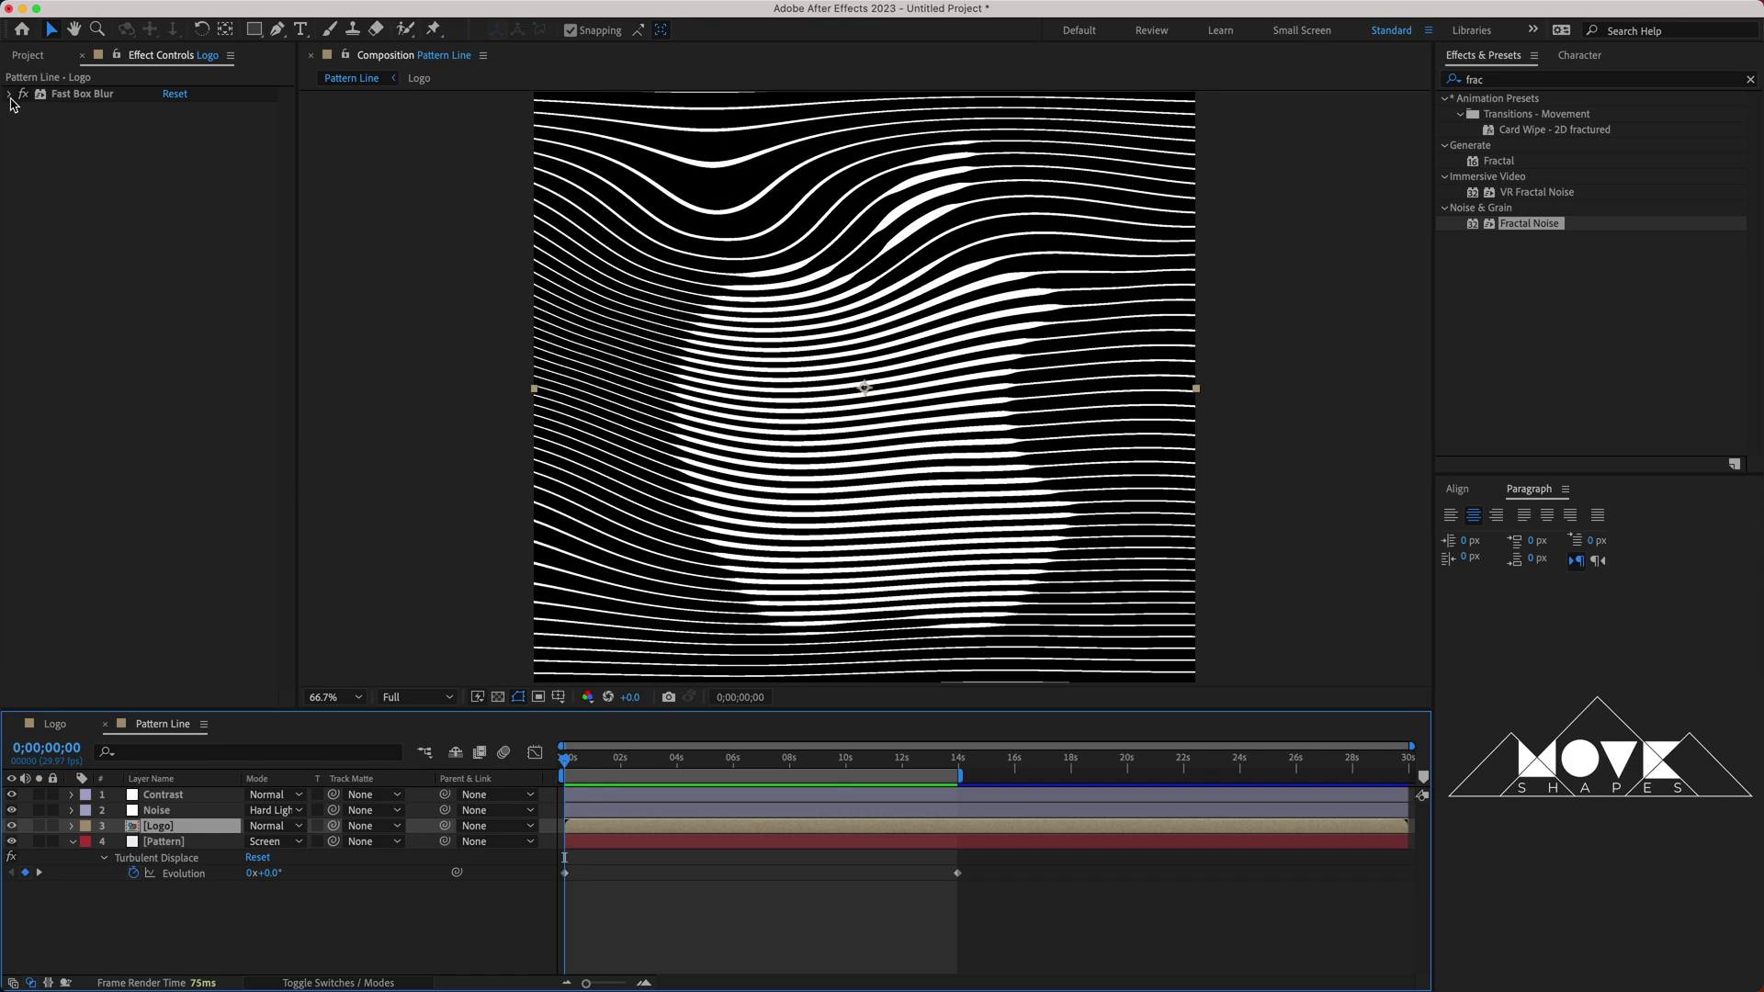
left_click(11, 96)
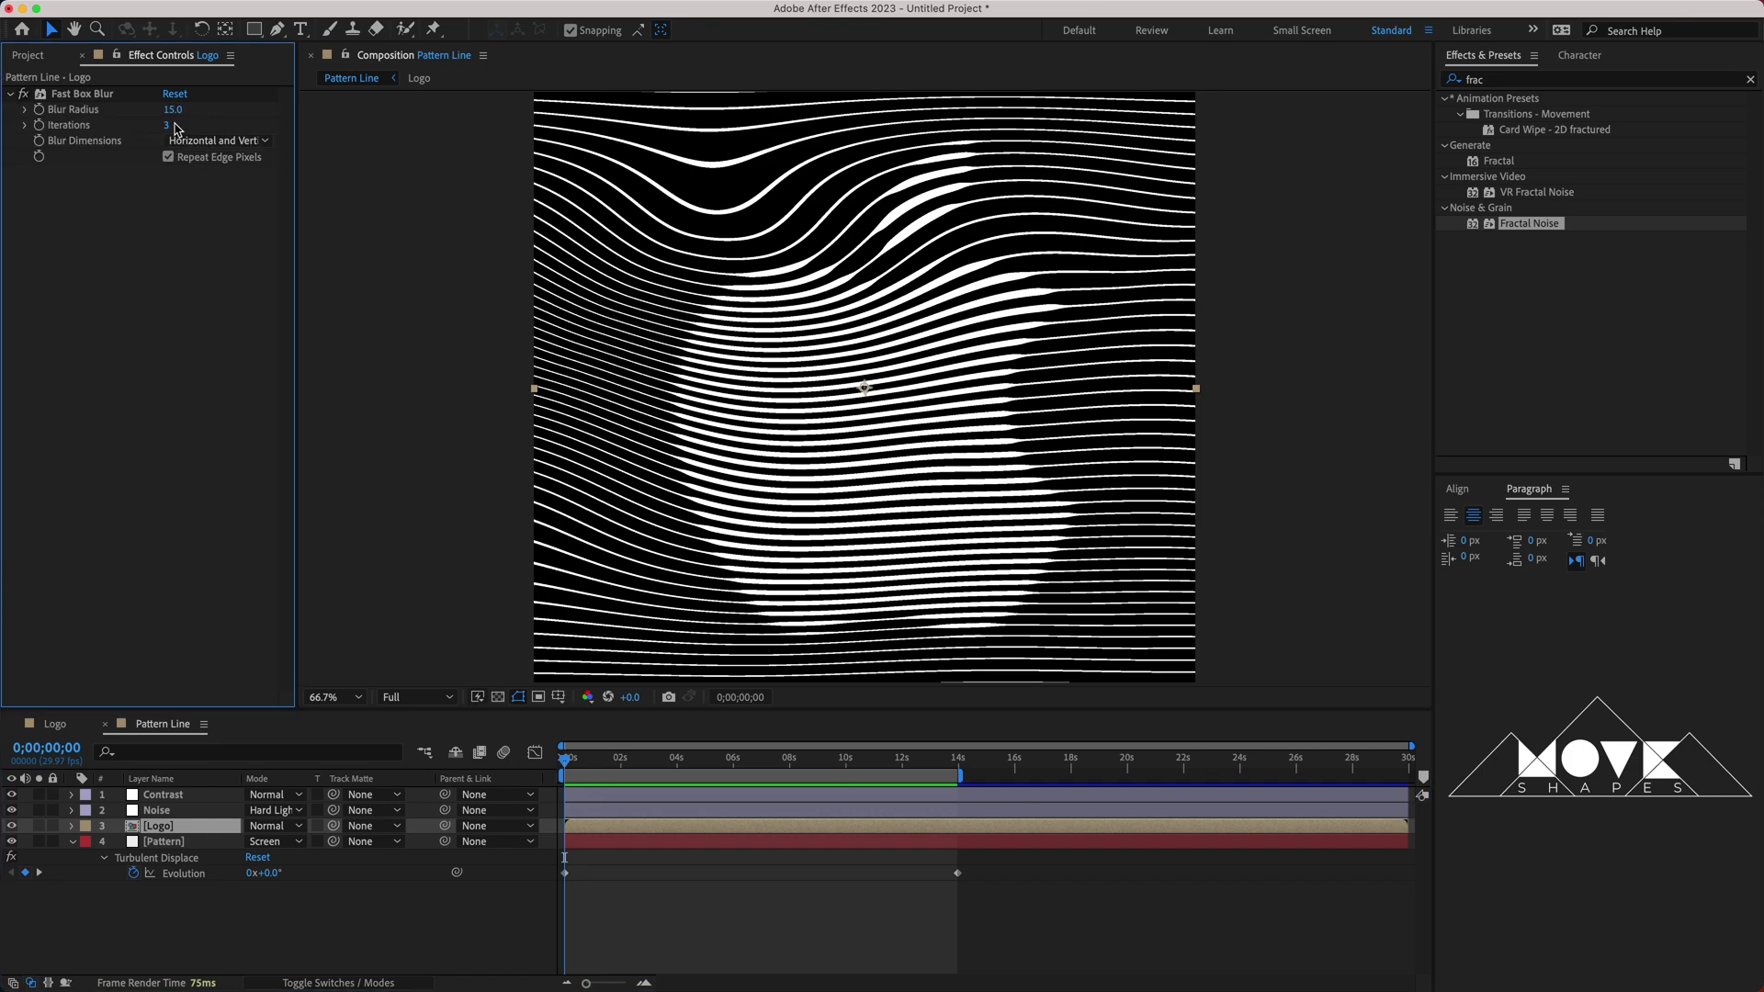
left_click_drag(172, 113, 347, 118)
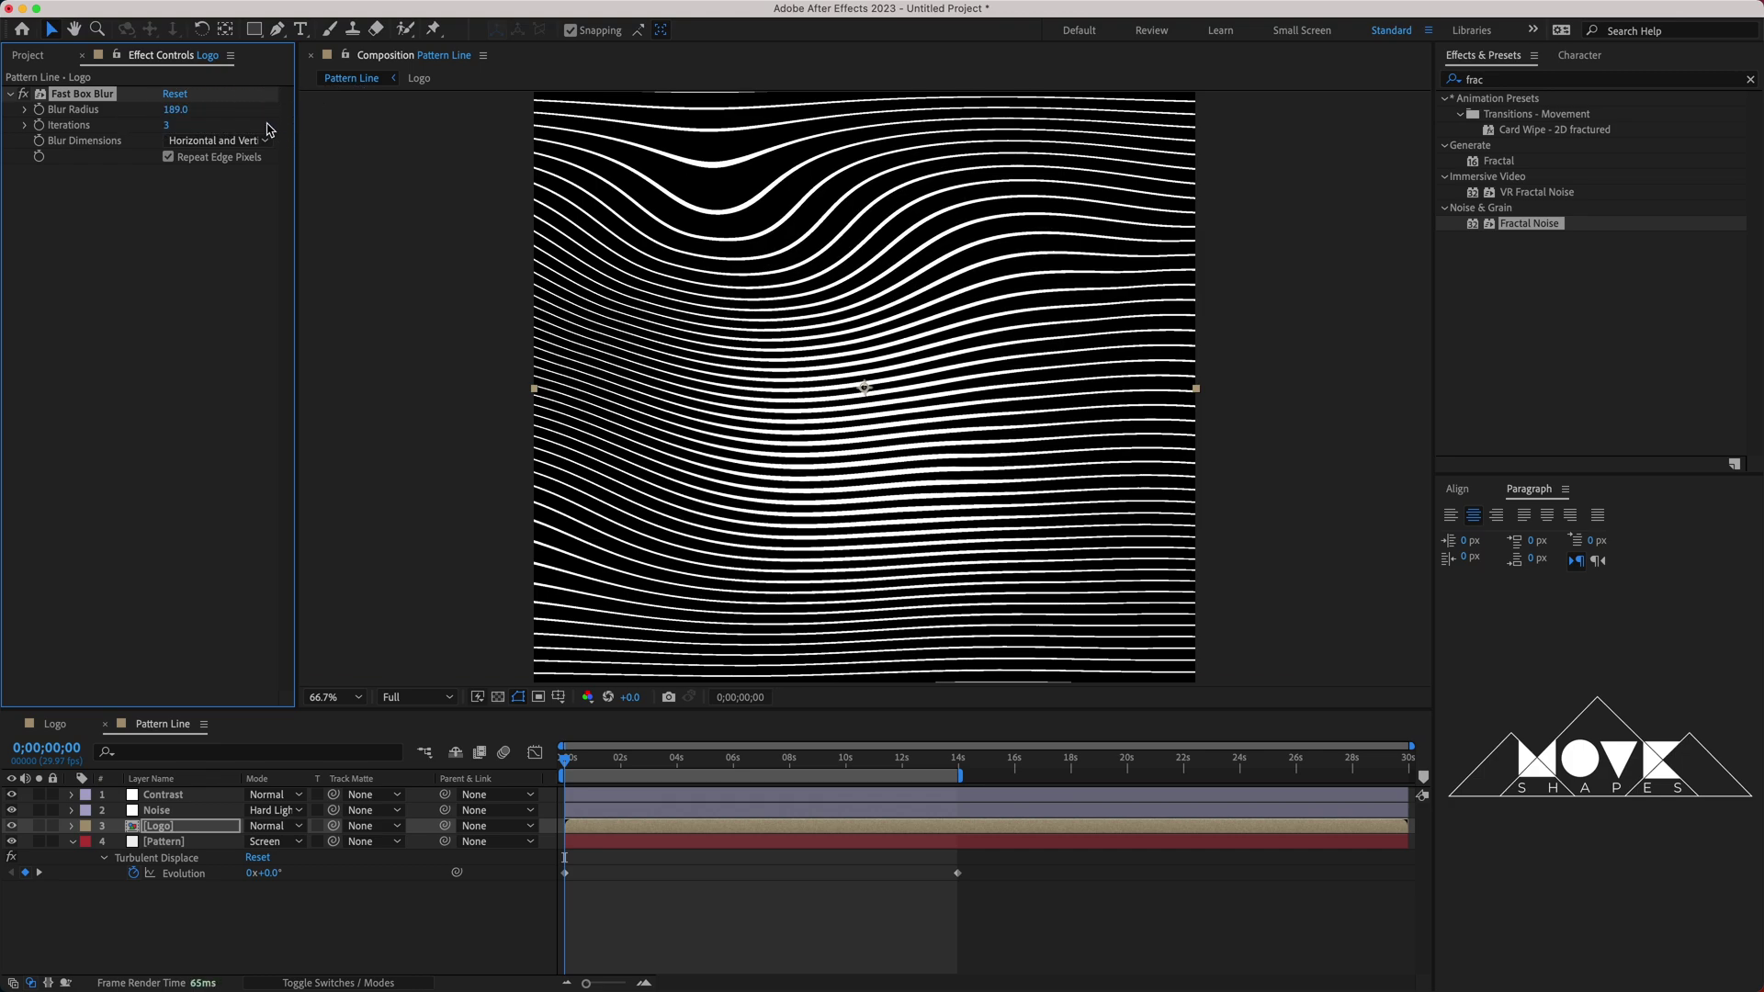
left_click(179, 111)
key("Return")
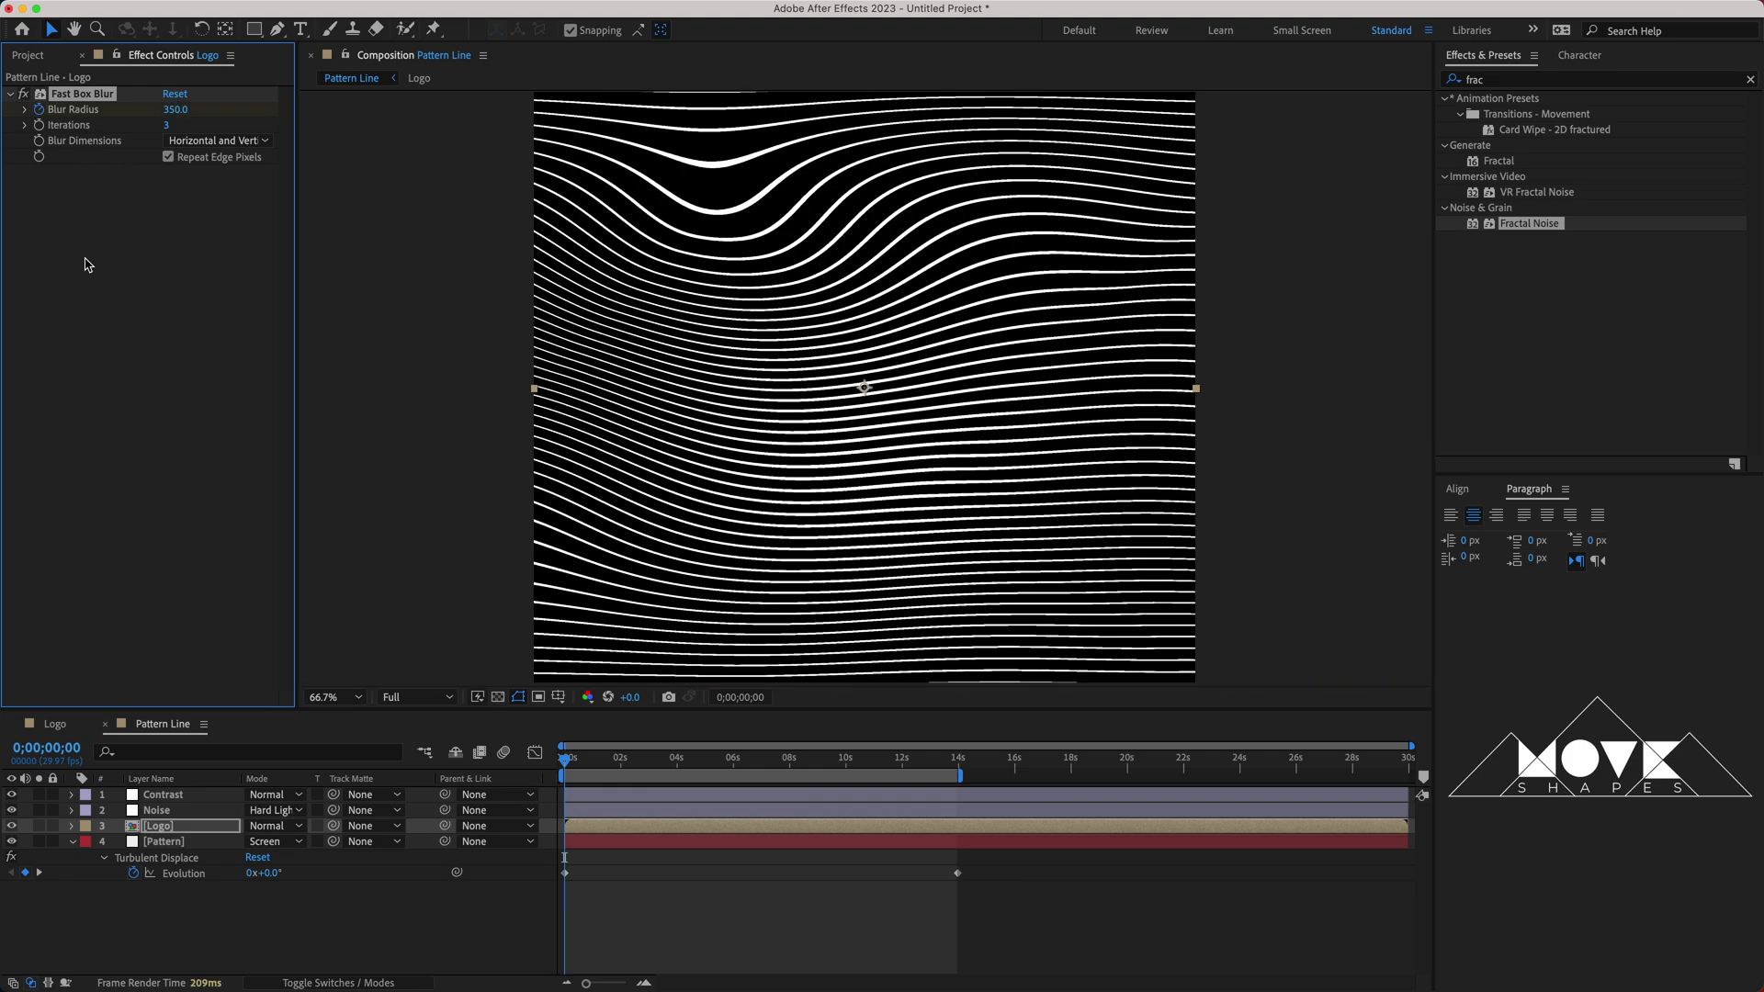
Reveal the Logo layer's keyframes and add a Blur Radius keyframe holding 350 at 0;00;01;14.
left_click(584, 829)
key("u")
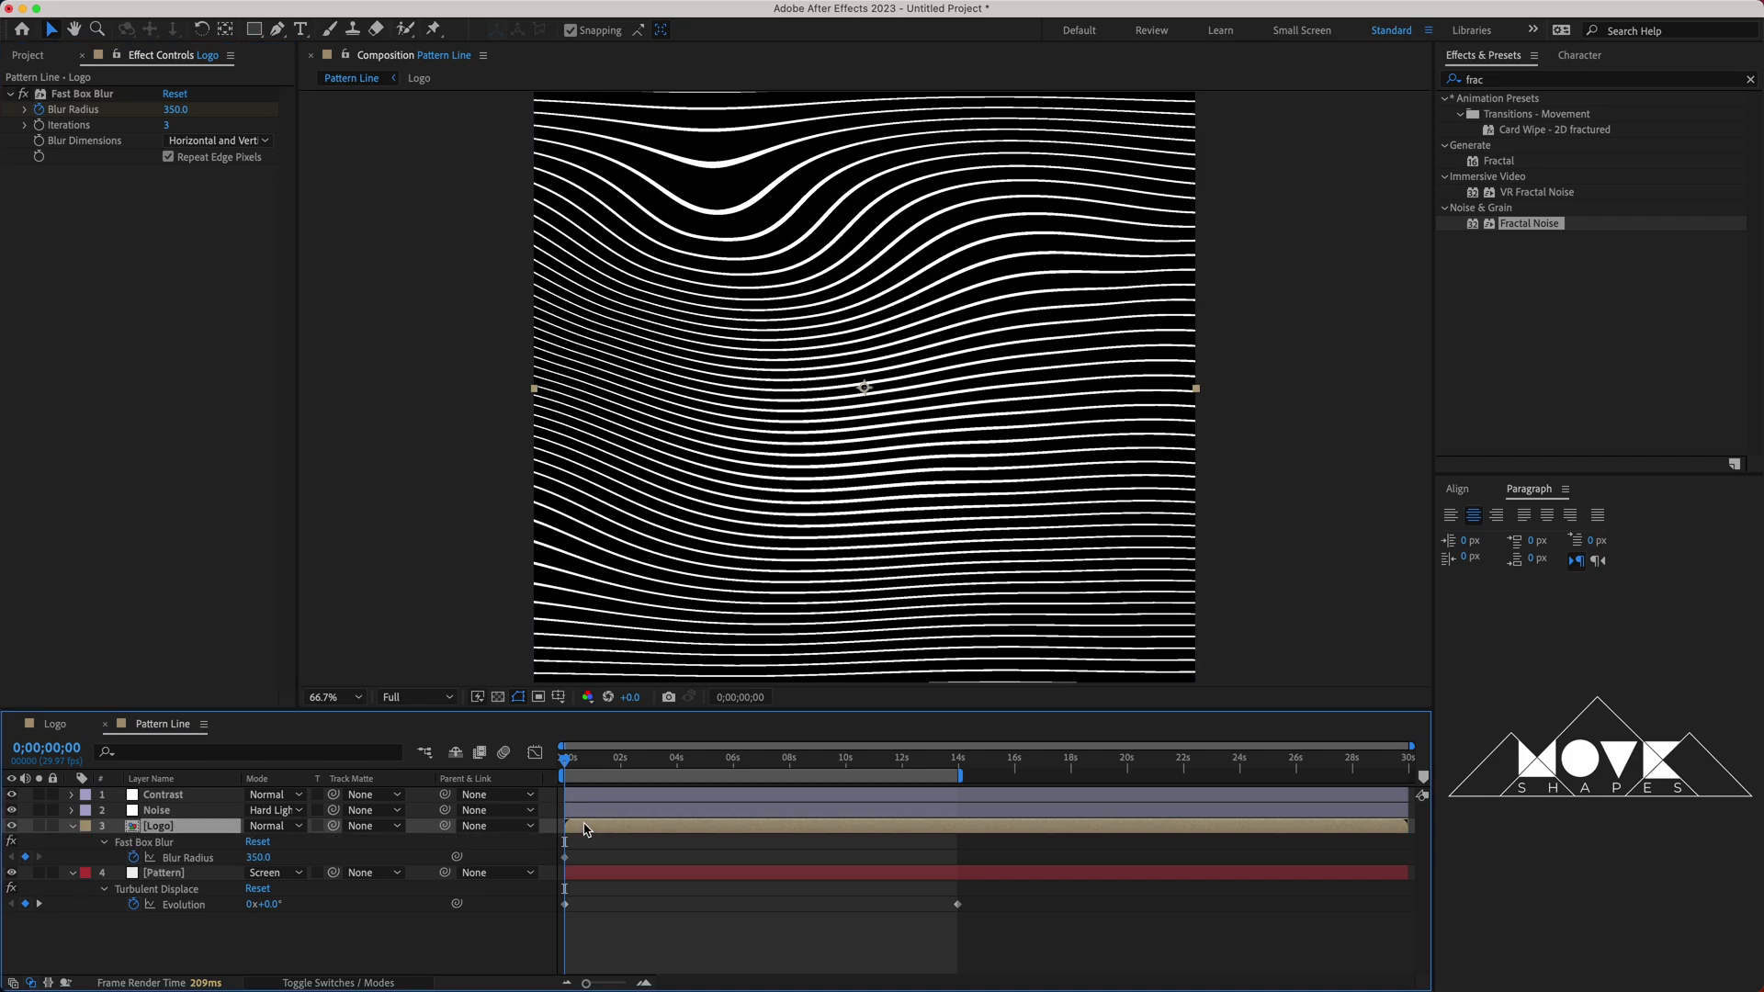
left_click_drag(566, 763, 613, 770)
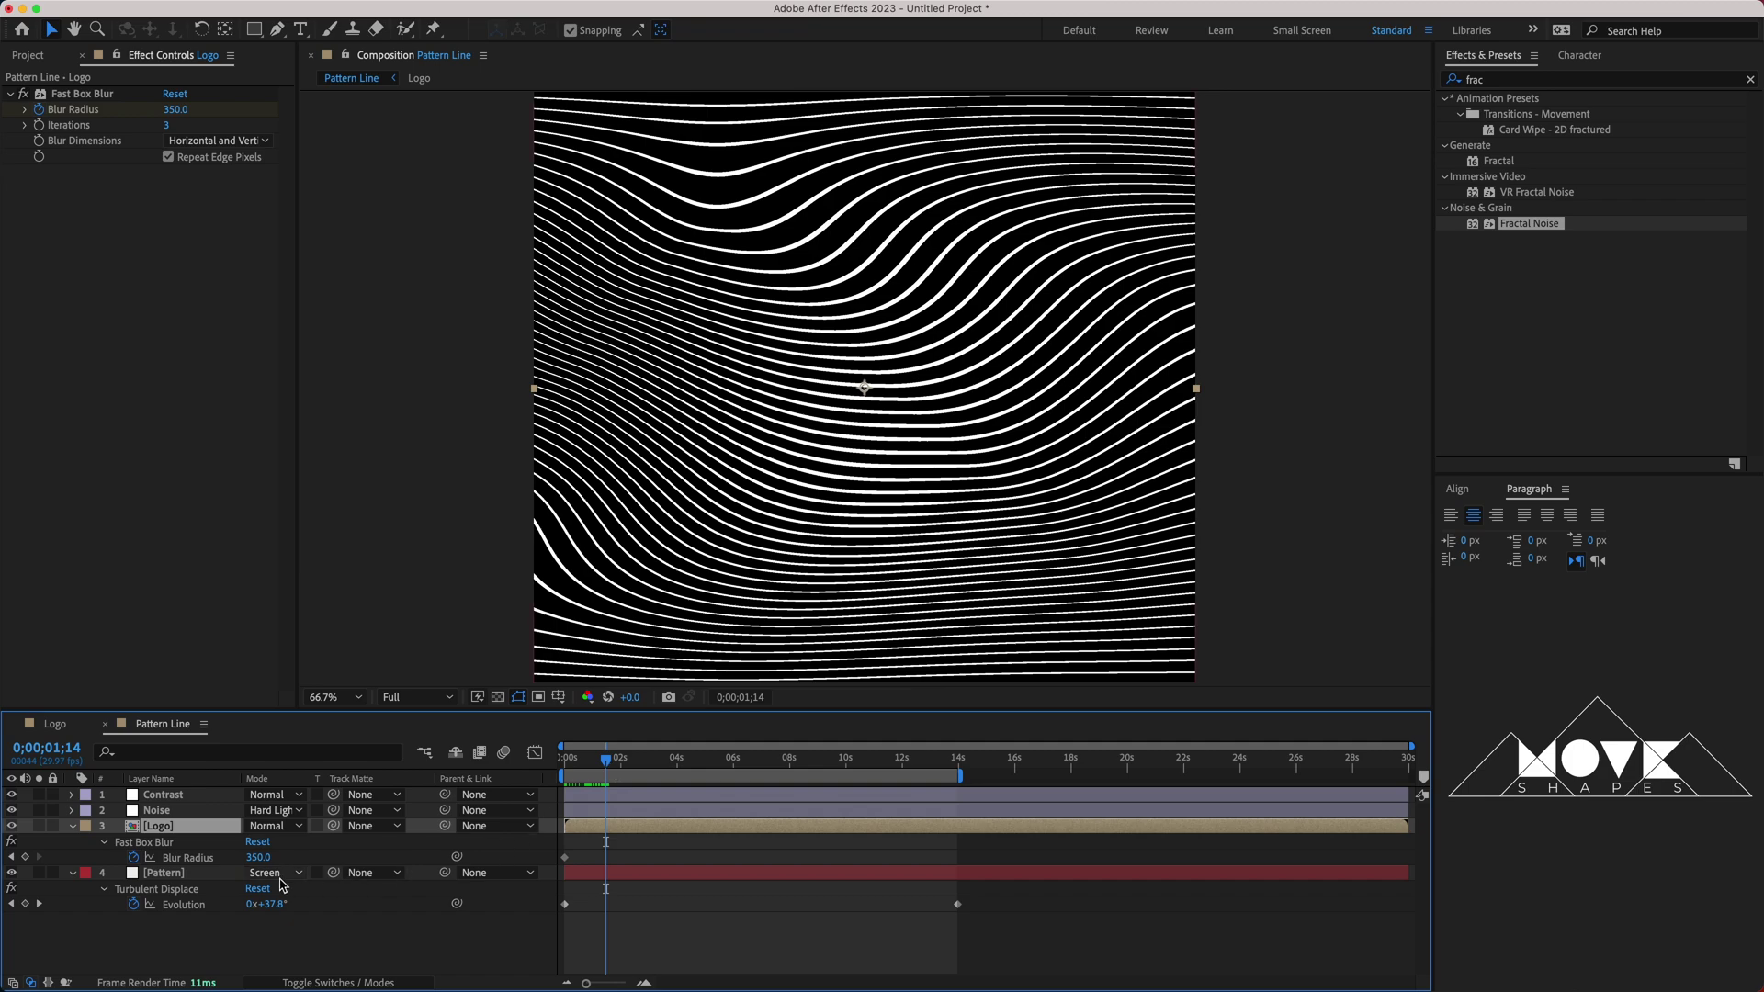
left_click(26, 856)
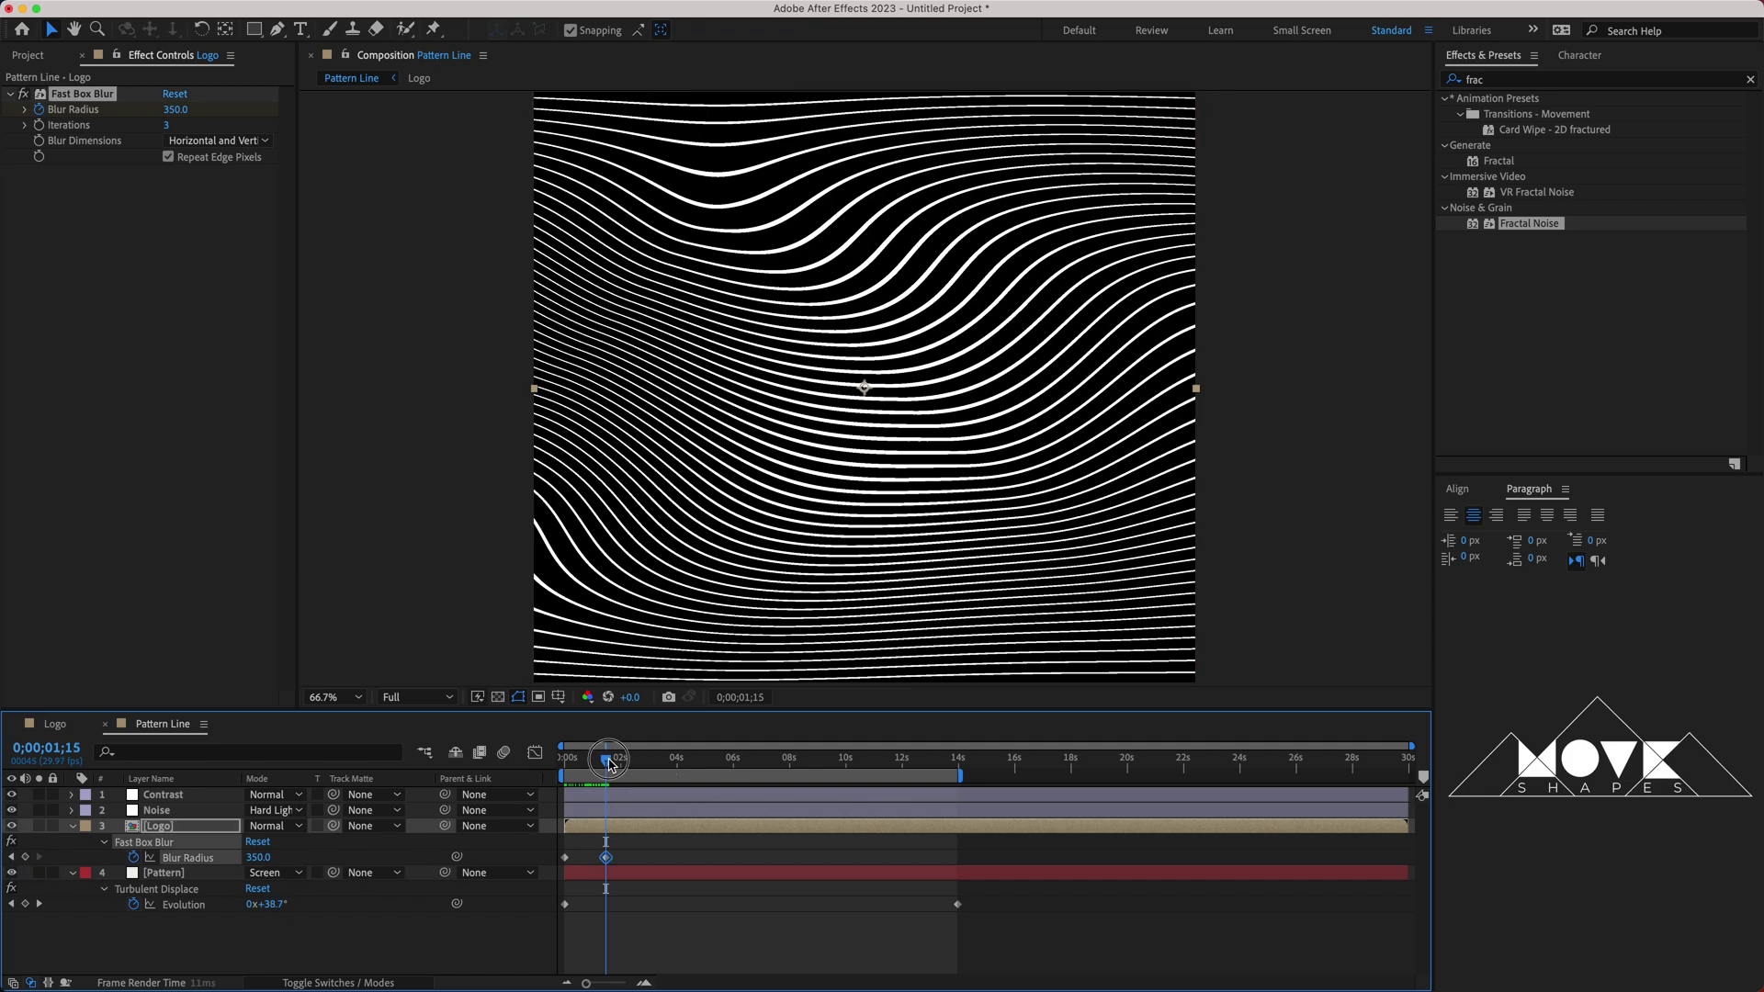
Set the Logo layer's Blur Radius to 15 at 0;00;04;02.
left_click_drag(606, 760, 679, 769)
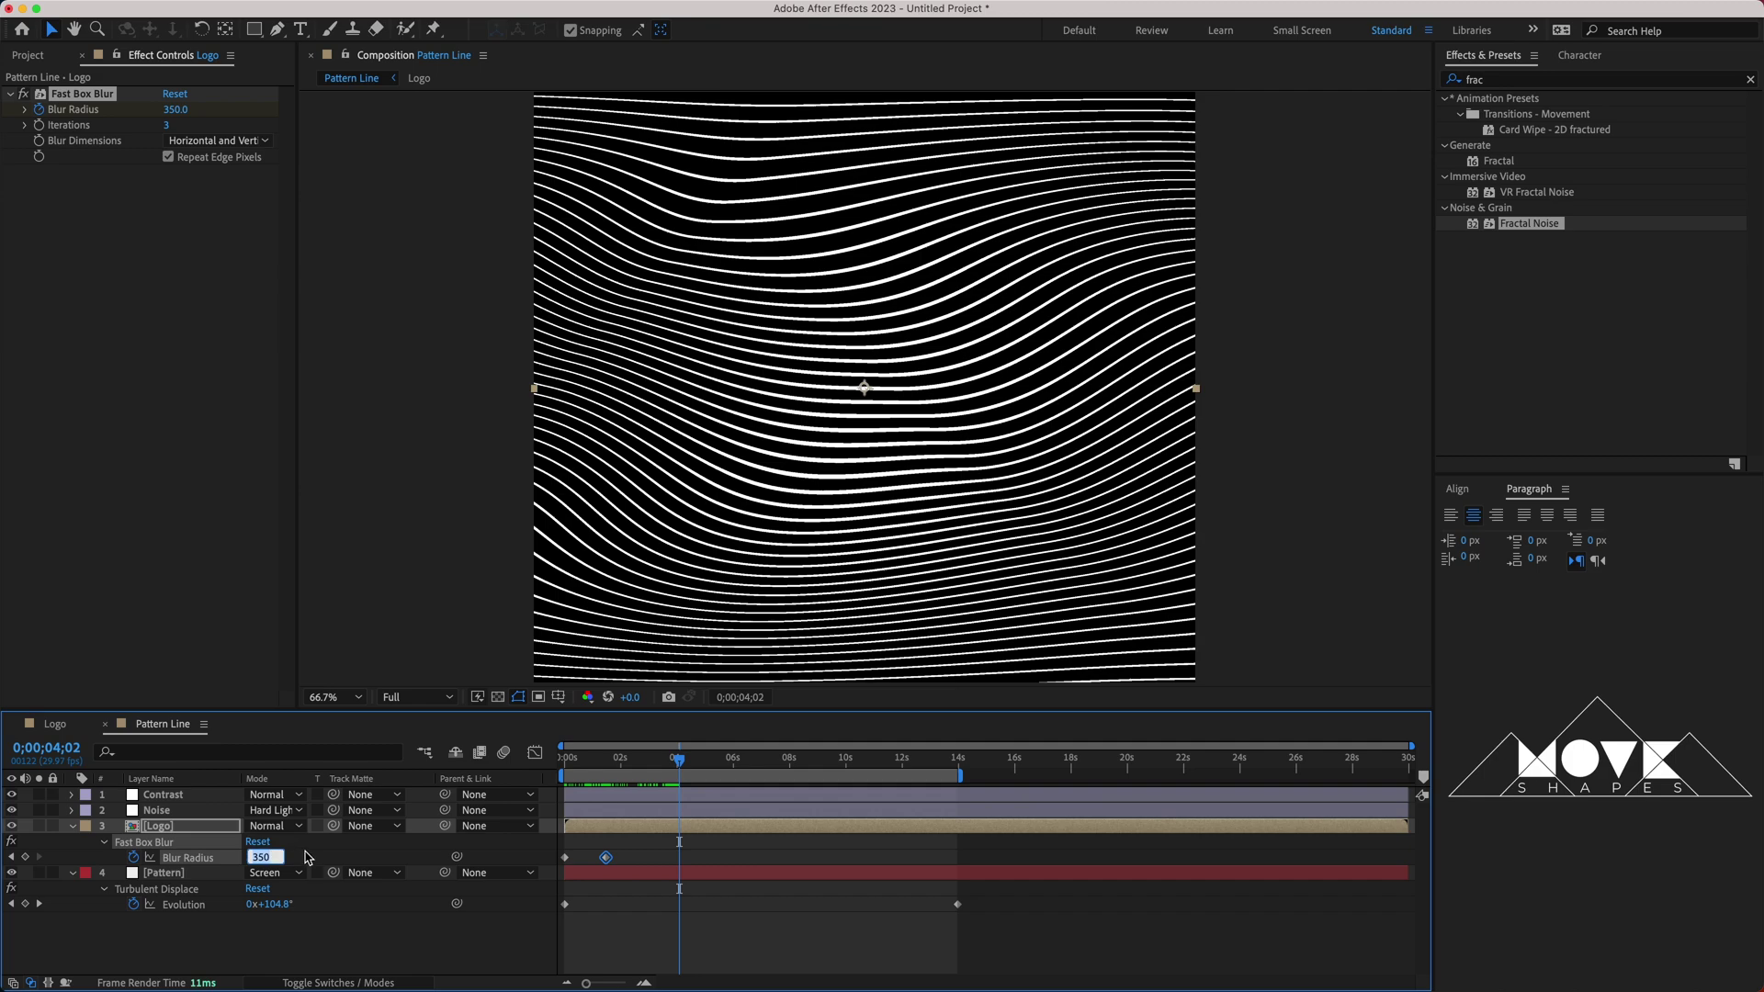
type("0")
key("Return")
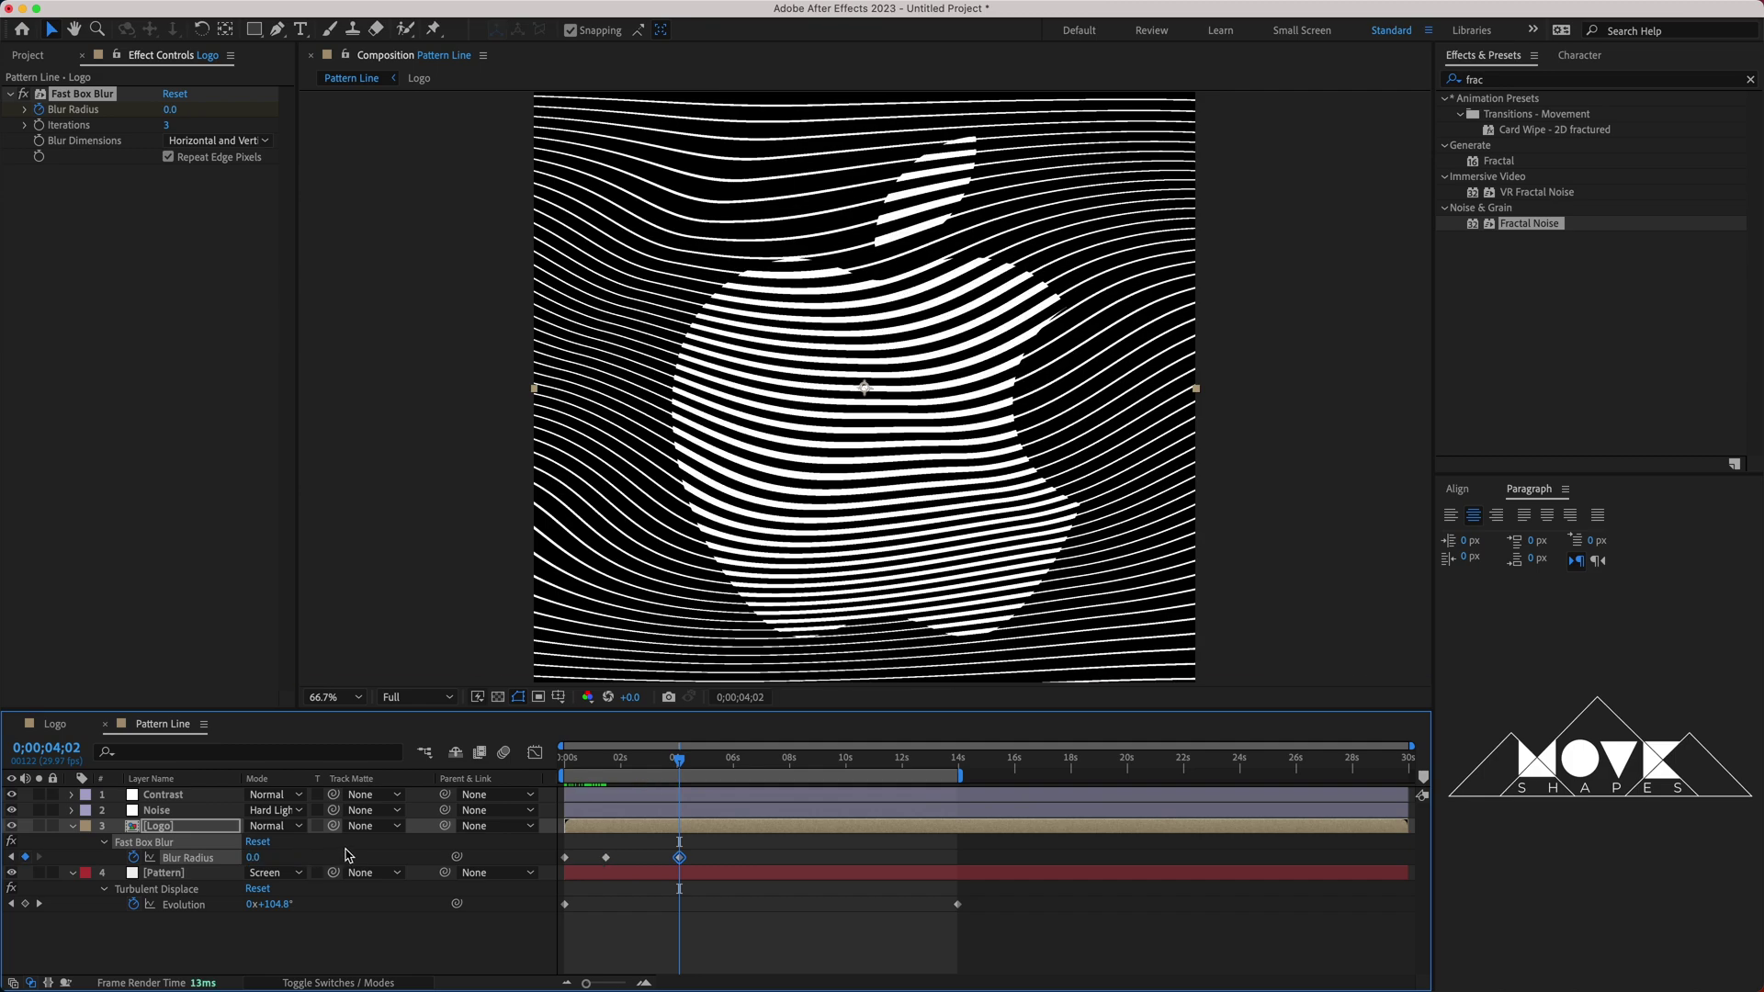
left_click(261, 859)
key("Return")
left_click(773, 942)
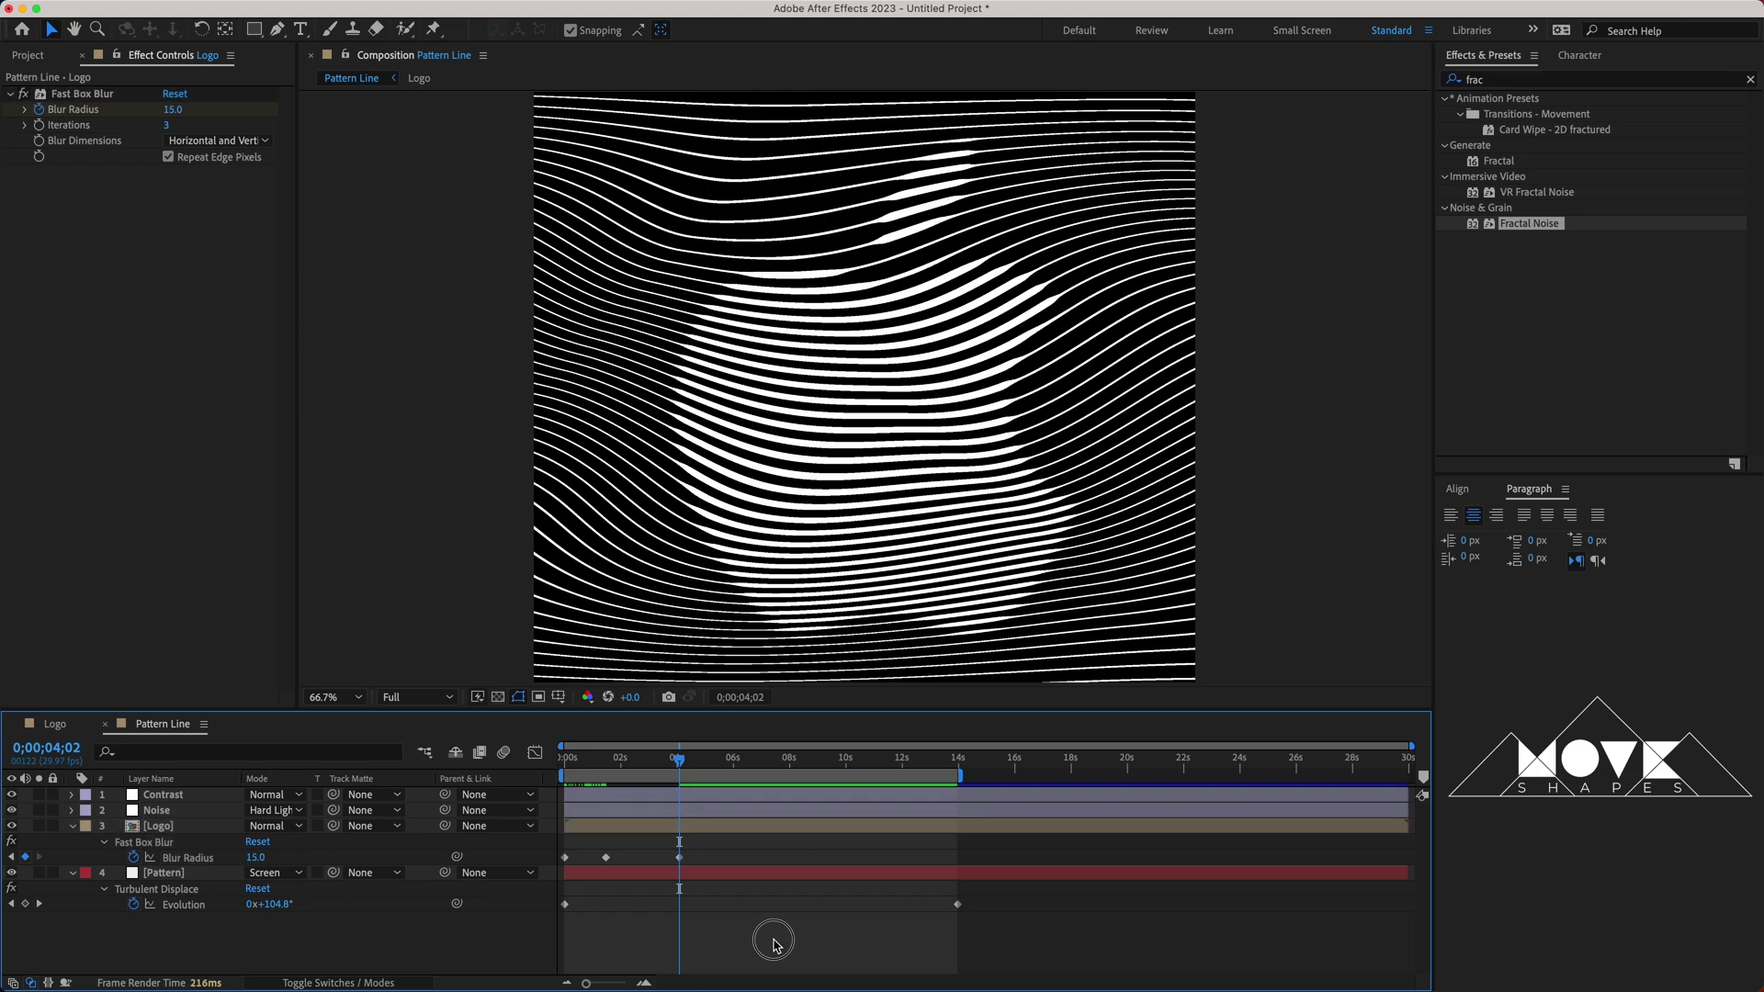
Add a Blur Radius keyframe holding 15 at 0;00;07;12 and set the radius to 350 at 0;00;11;24.
left_click(773, 763)
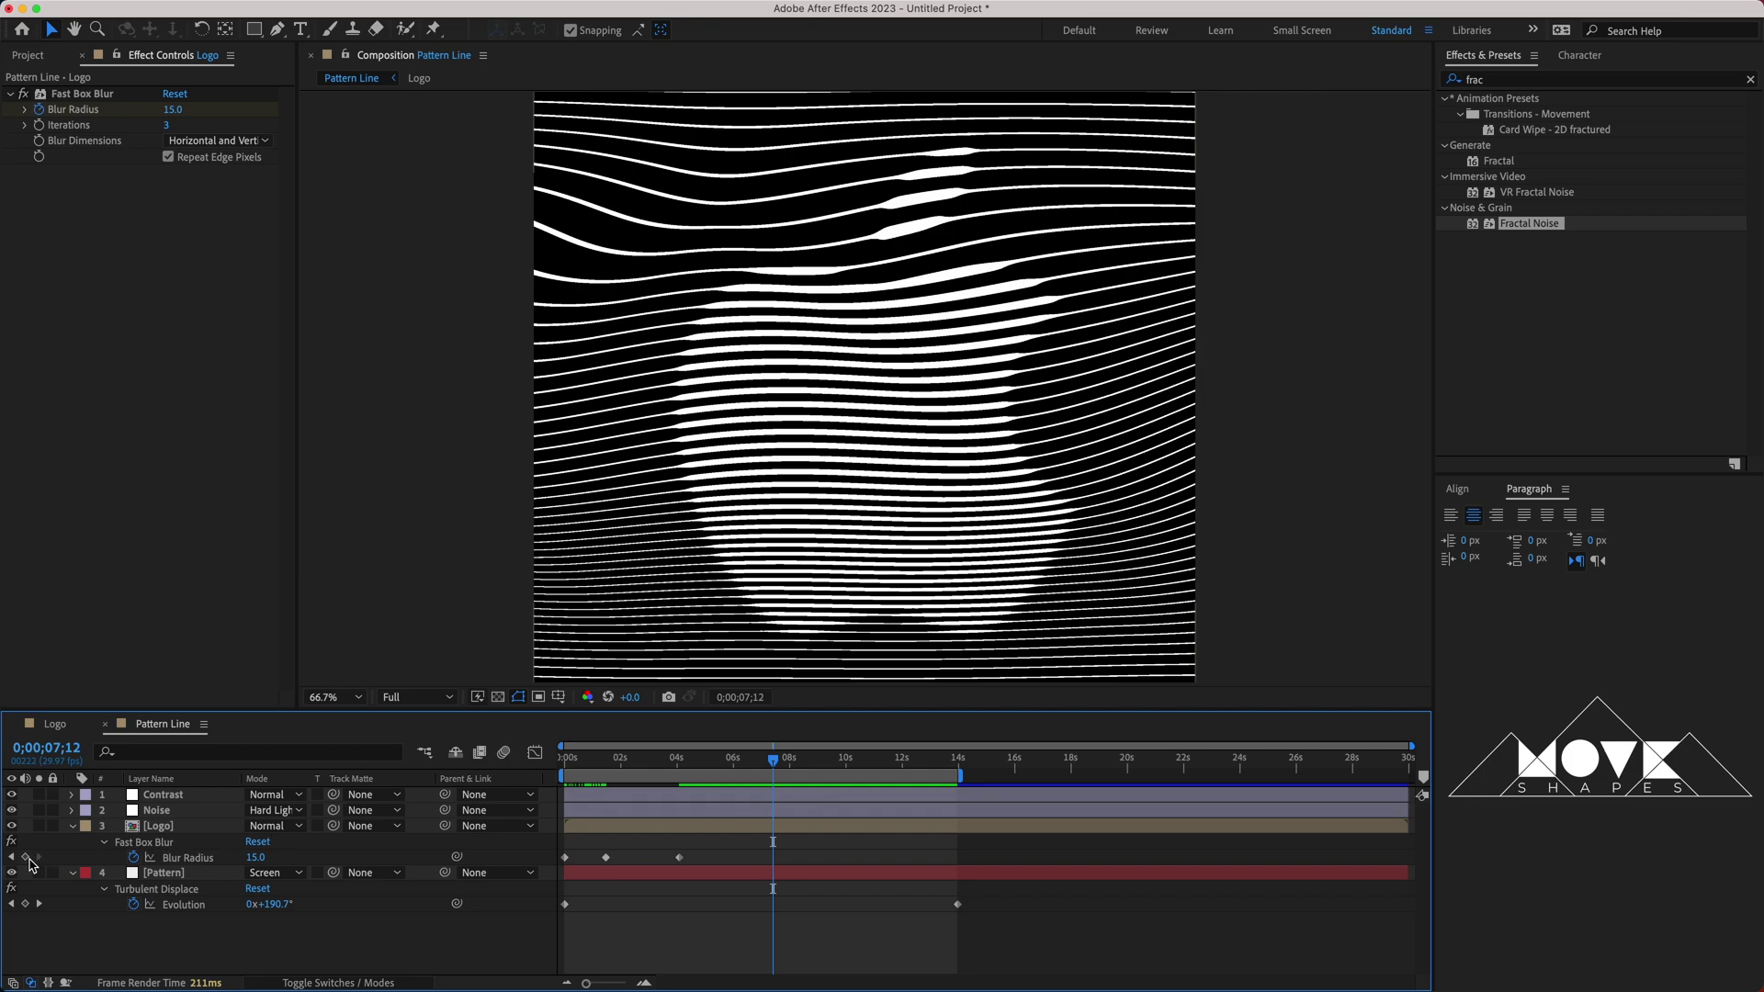
left_click(26, 858)
left_click_drag(772, 761, 898, 779)
left_click(255, 857)
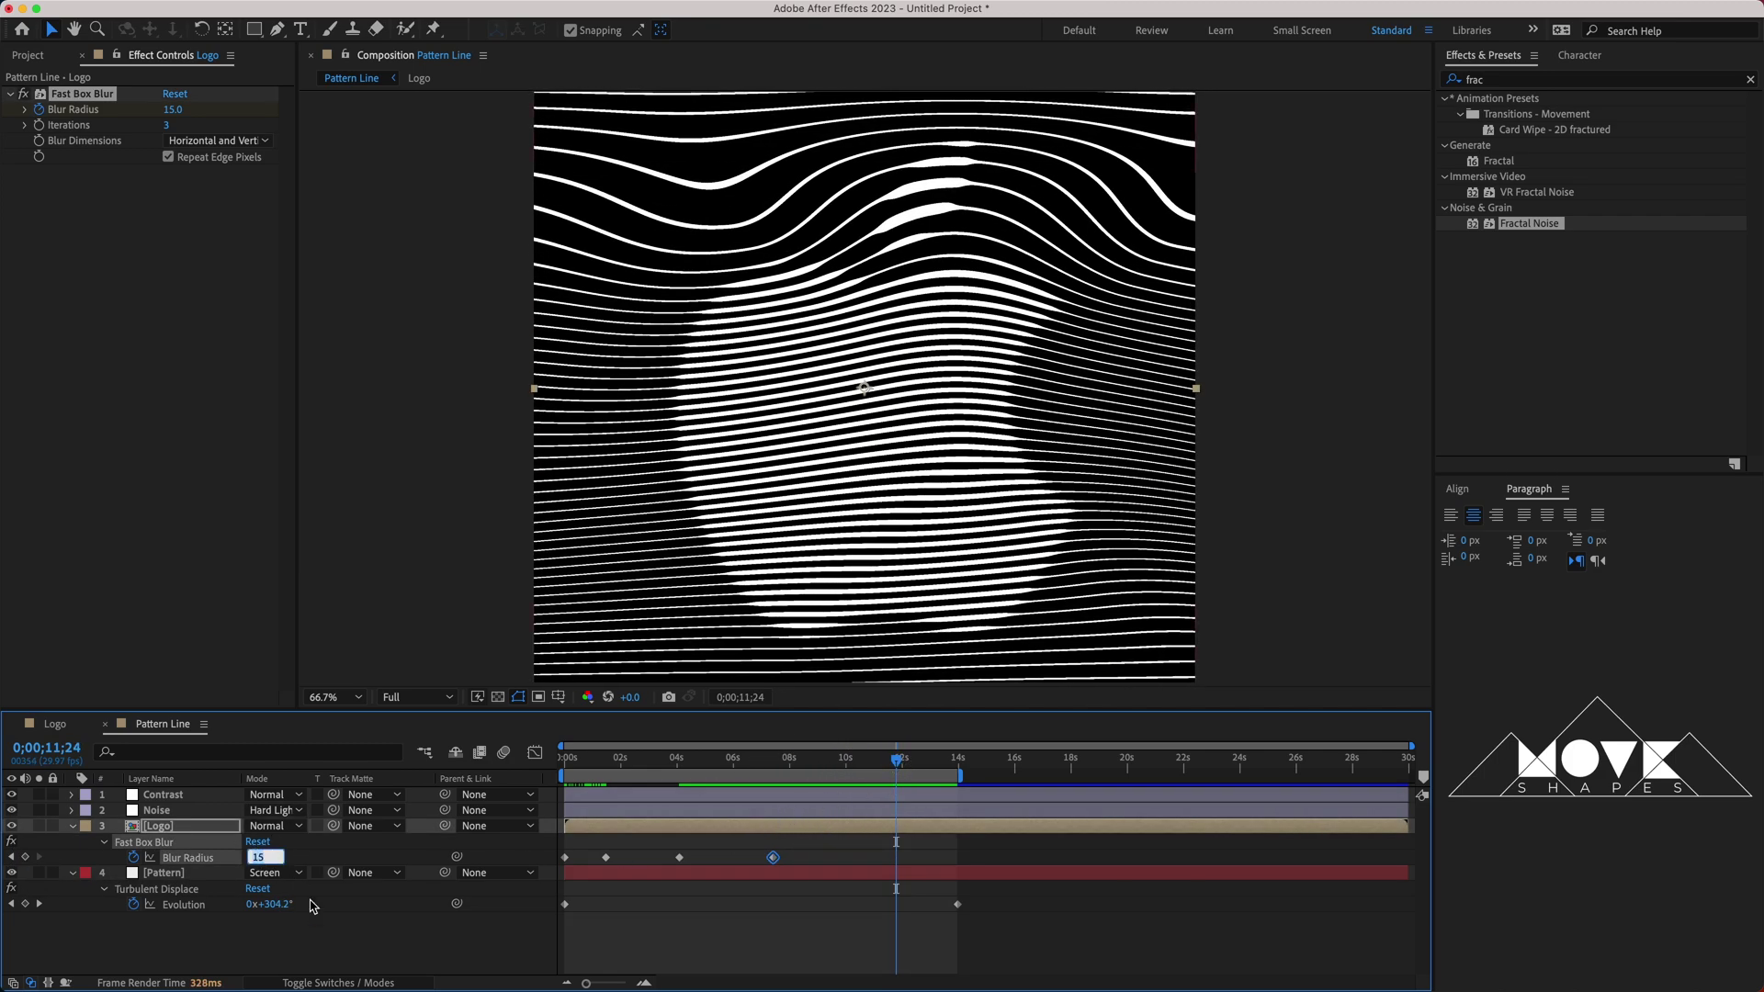
type("350")
key("Return")
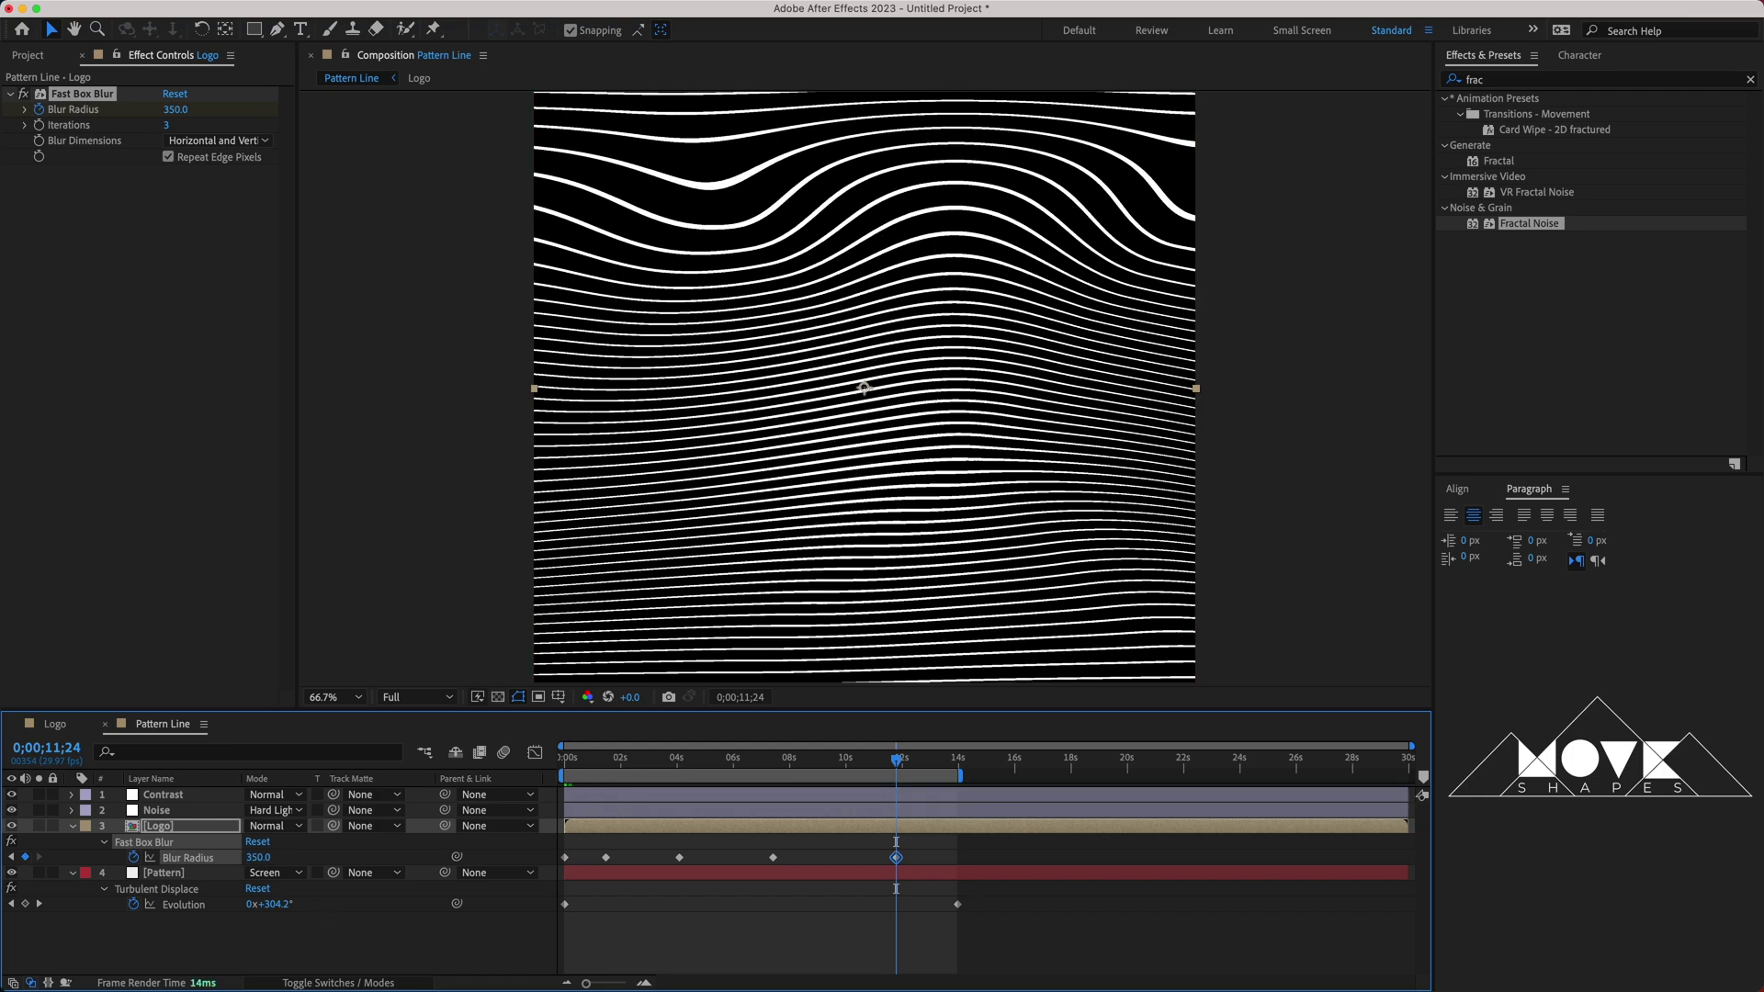
left_click(637, 937)
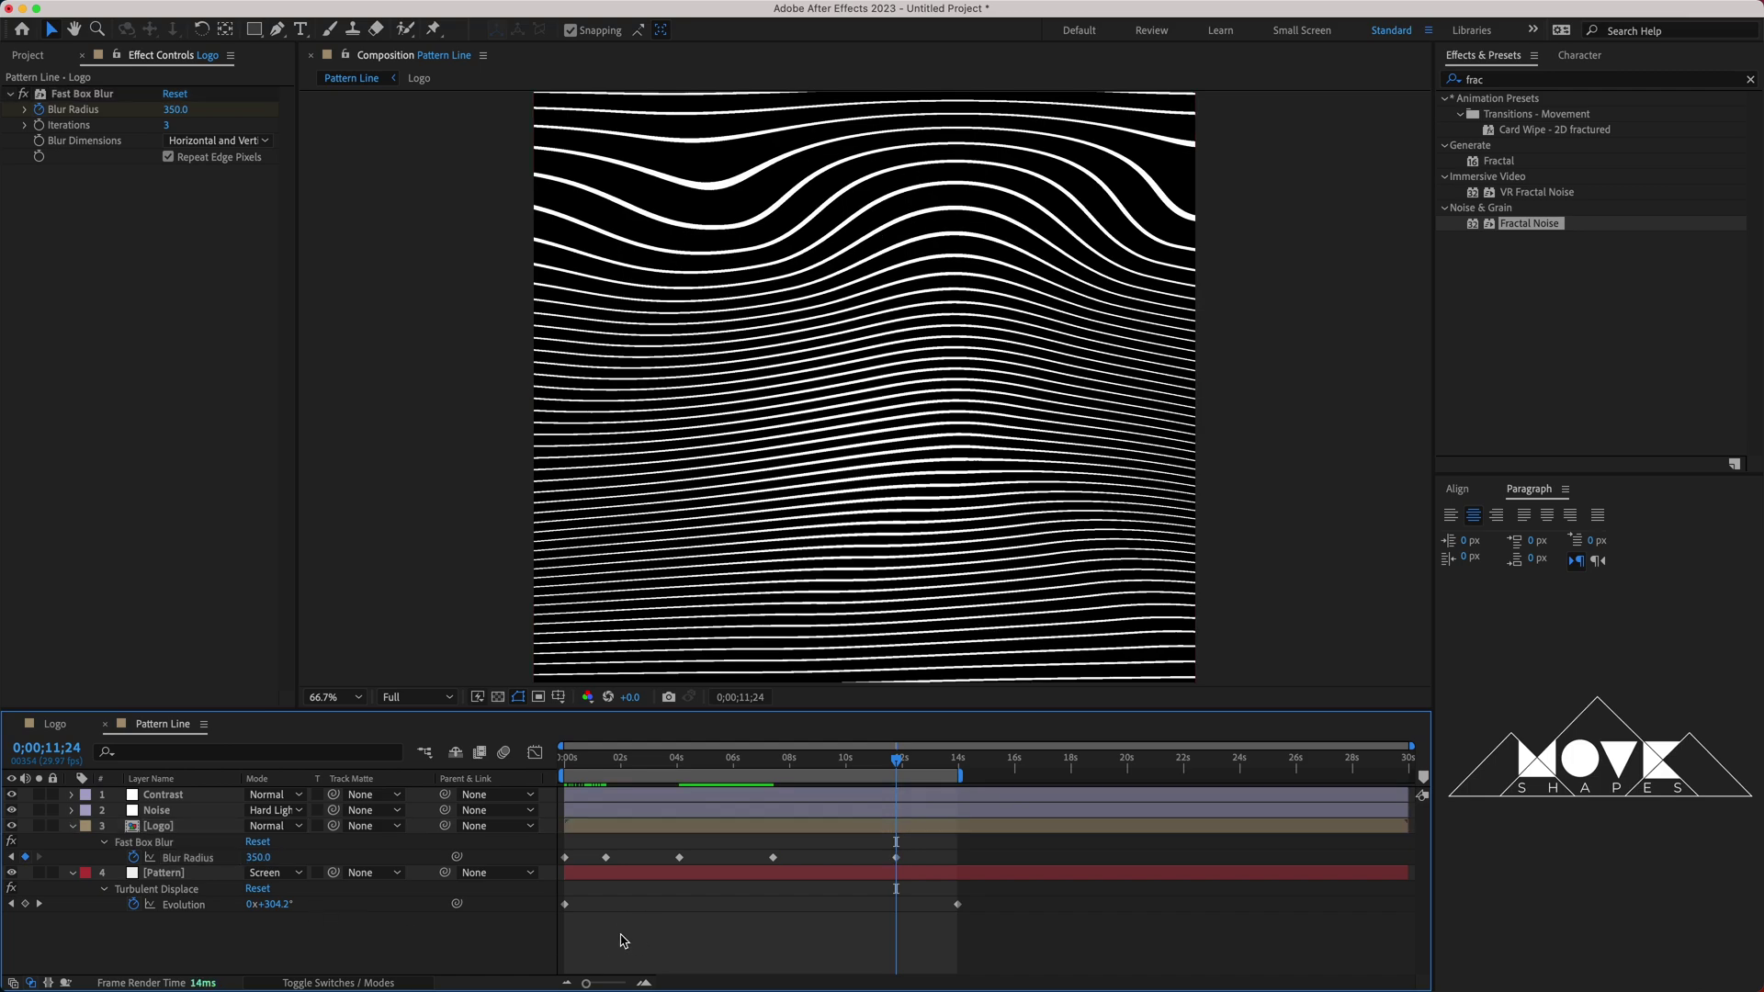
Collapse the Logo and Pattern layers and preview the logo reveal from the start of the composition.
left_click(72, 826)
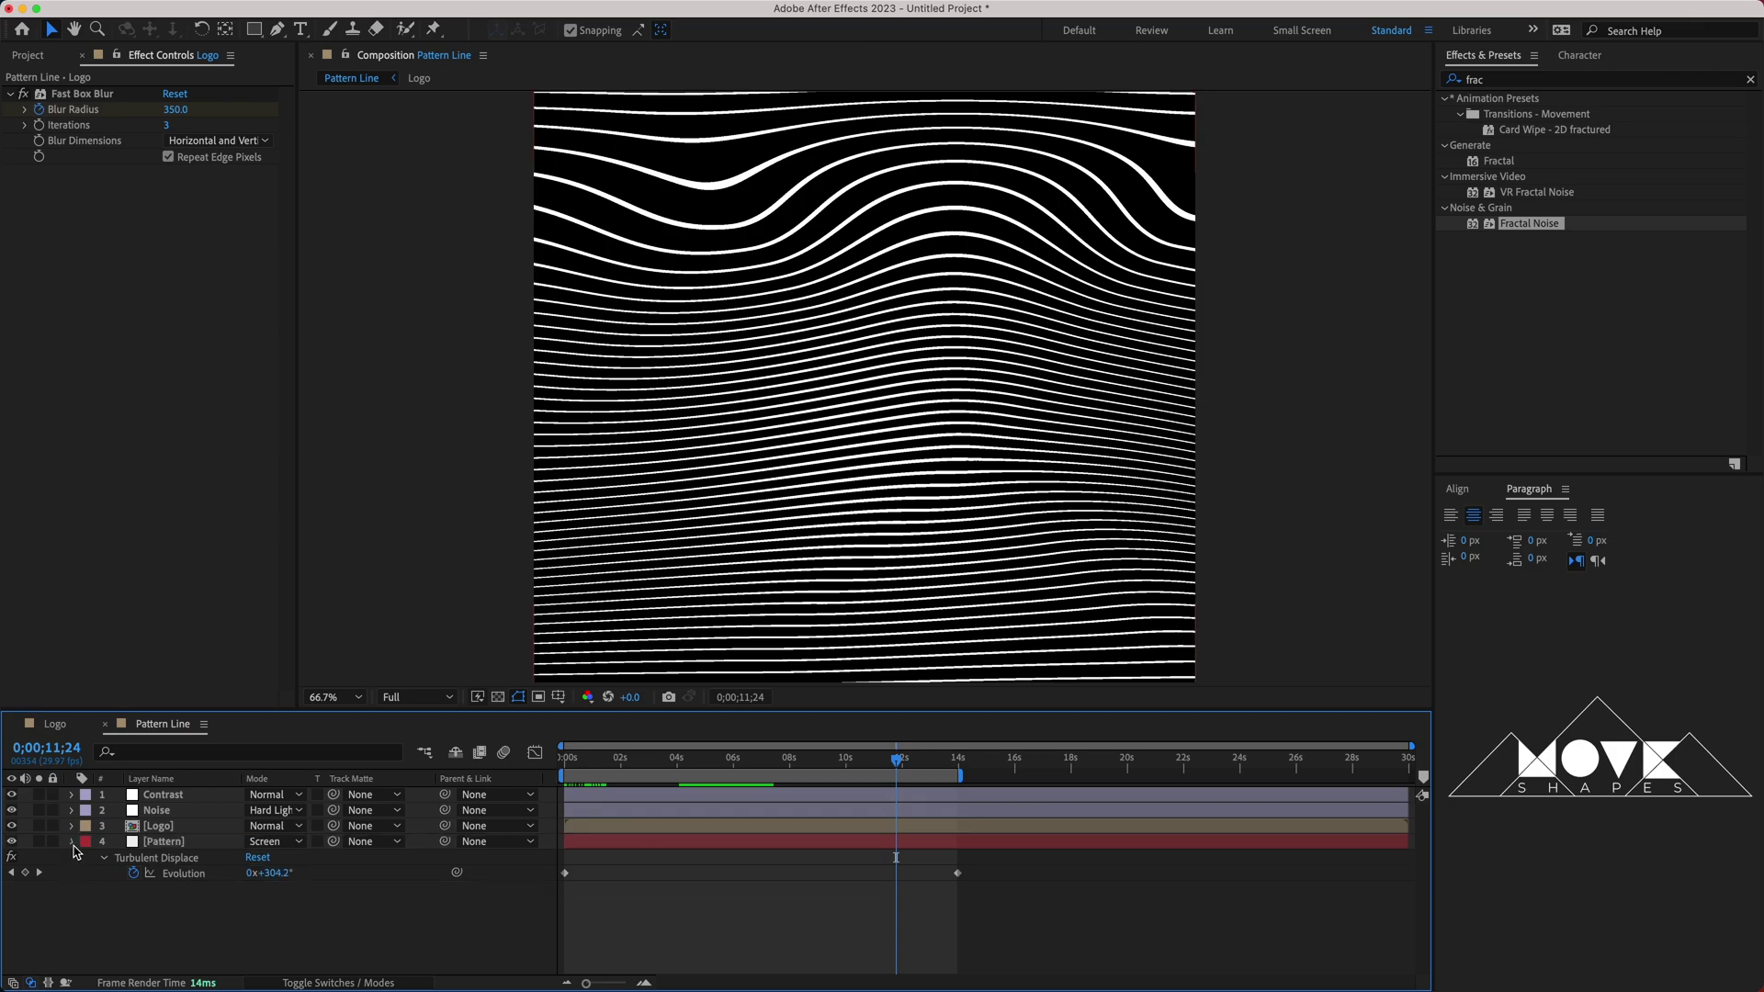
left_click(72, 841)
left_click_drag(593, 770, 552, 771)
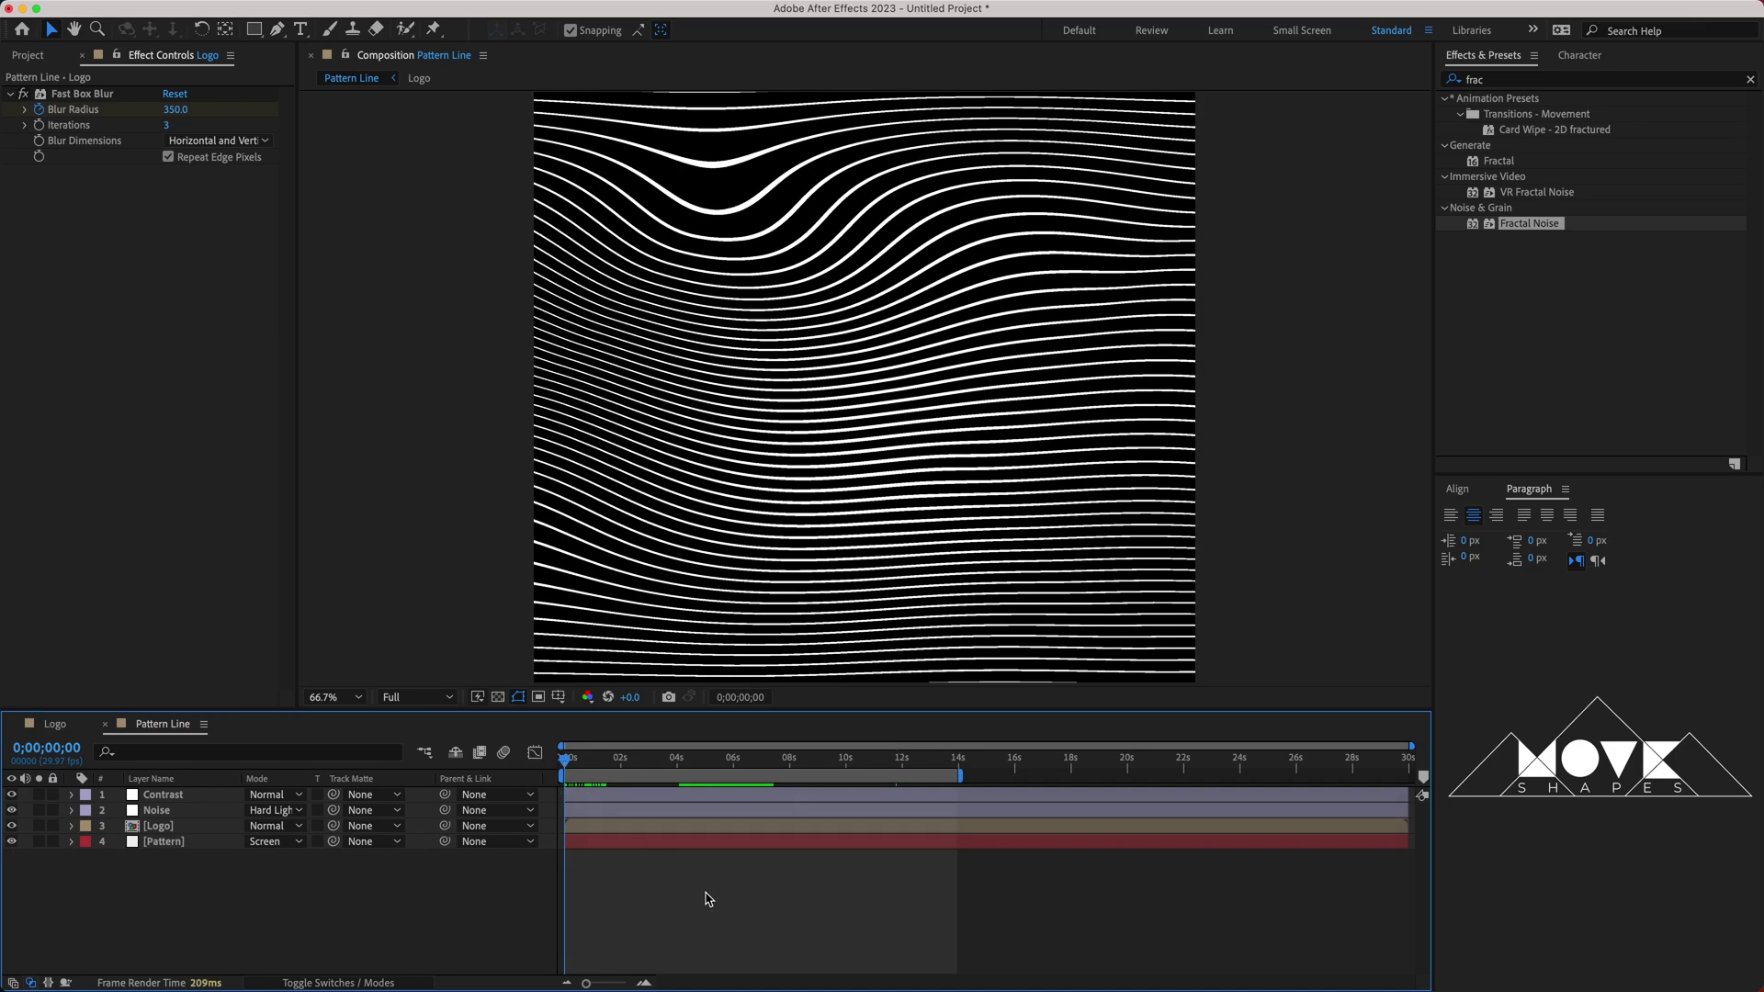
key("space")
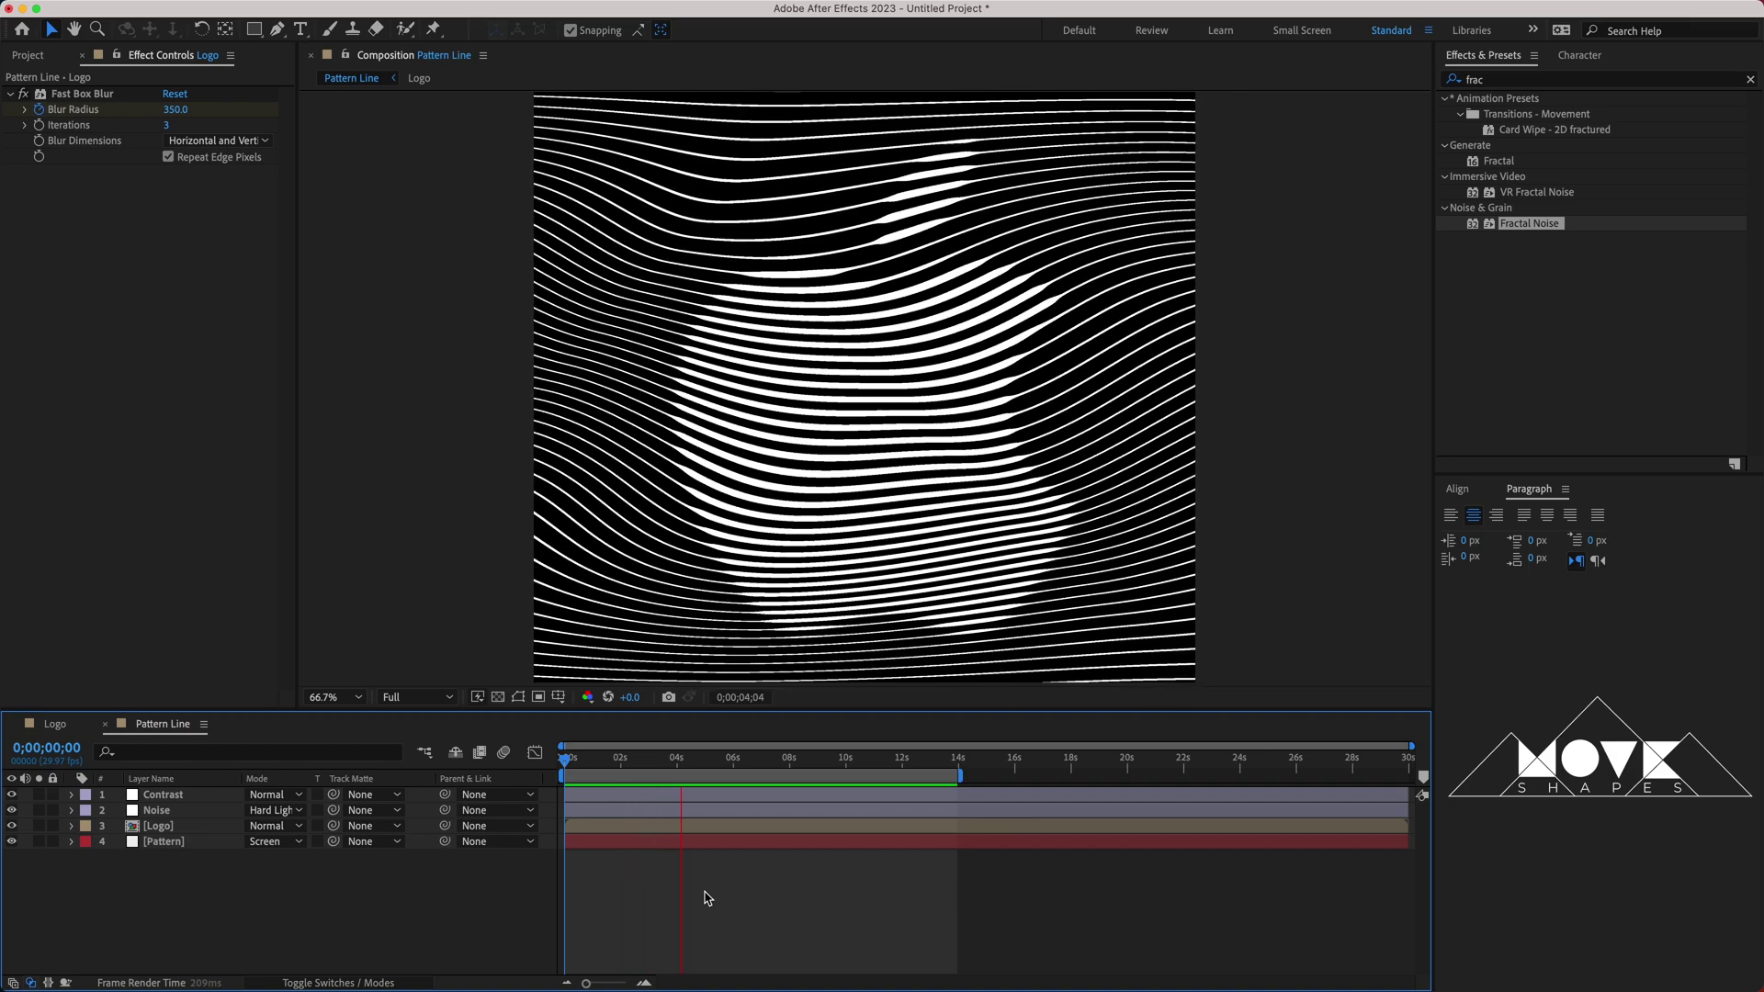
Retime the Logo layer's last three Blur Radius keyframes to about 6 s, 8 s and 12.5 s, then collapse the layer.
left_click_drag(666, 759, 683, 759)
left_click(619, 832)
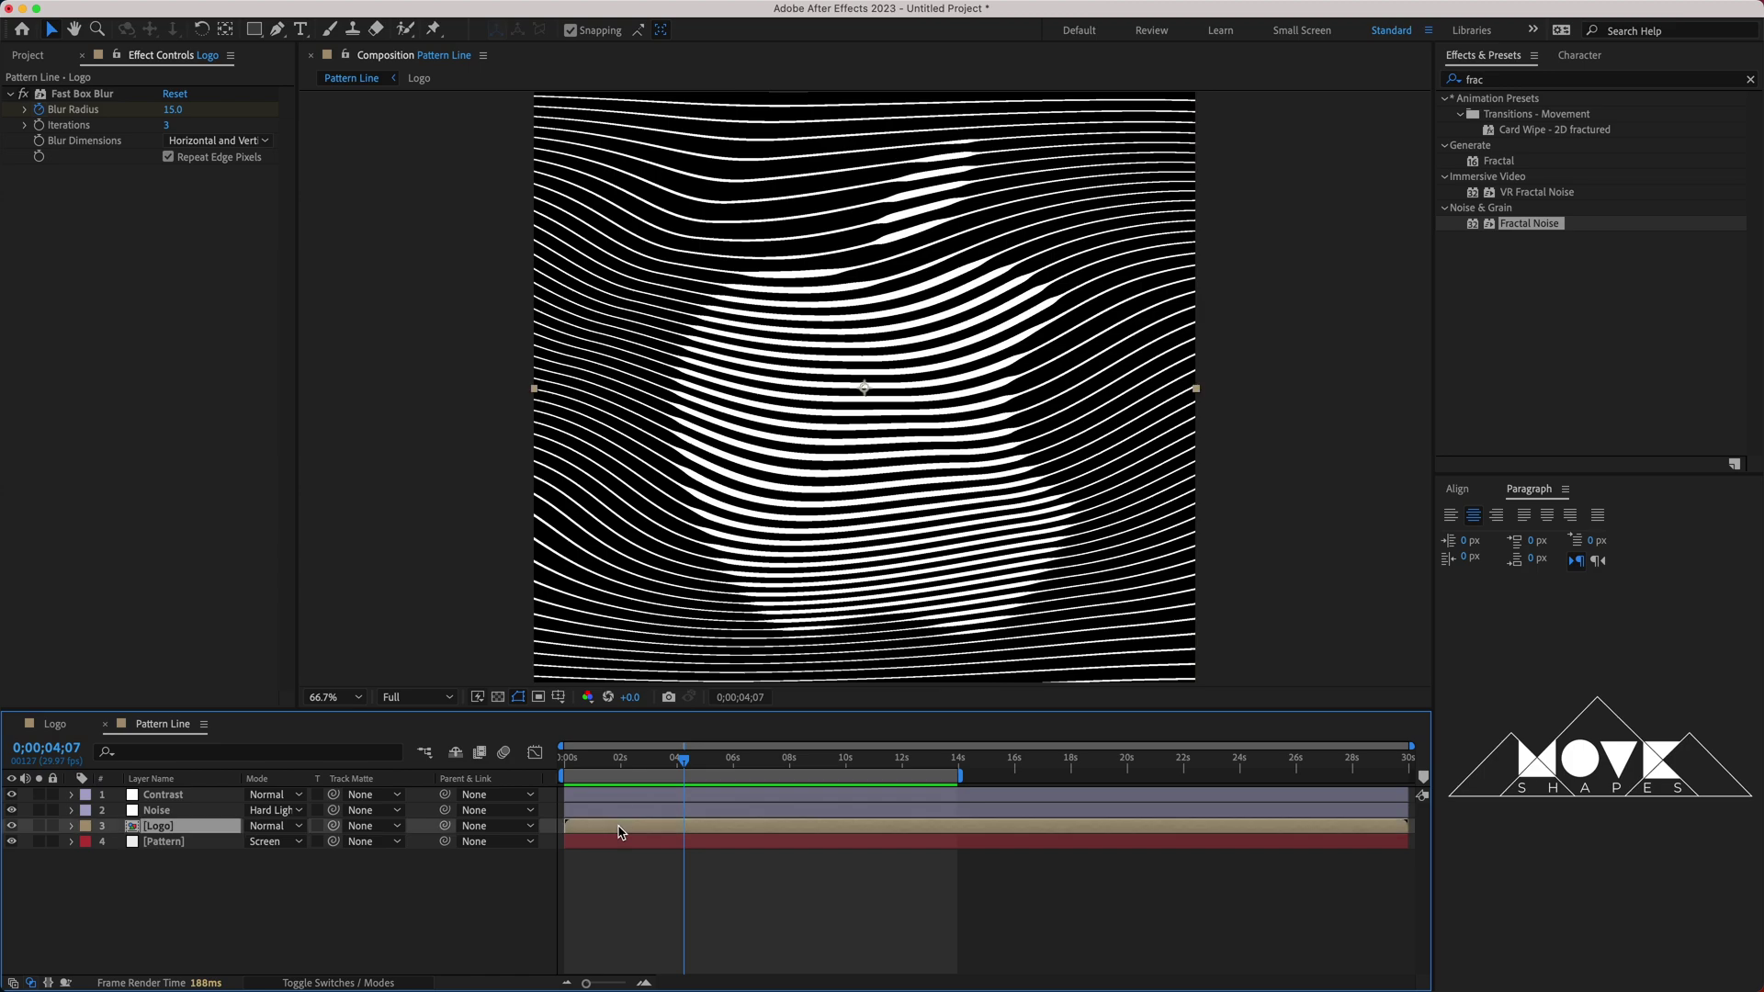
key("u")
left_click(675, 894)
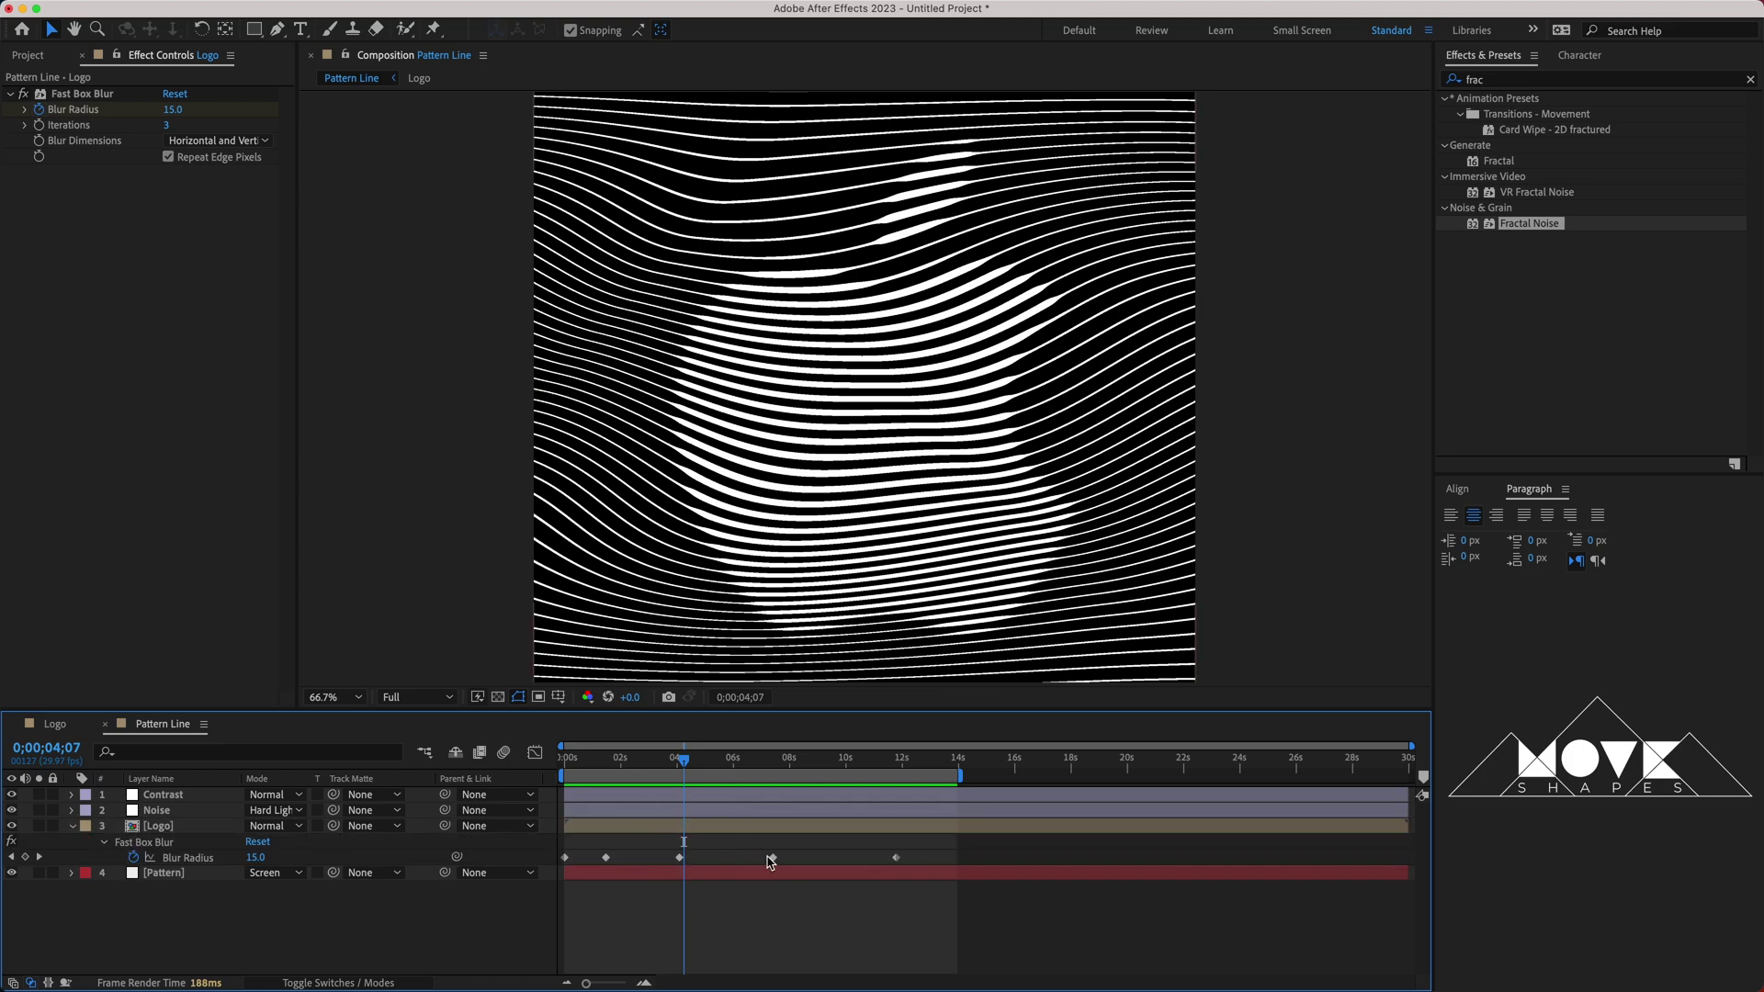
left_click_drag(584, 766, 686, 780)
left_click_drag(679, 858, 733, 858)
left_click_drag(895, 858, 919, 858)
left_click(879, 905)
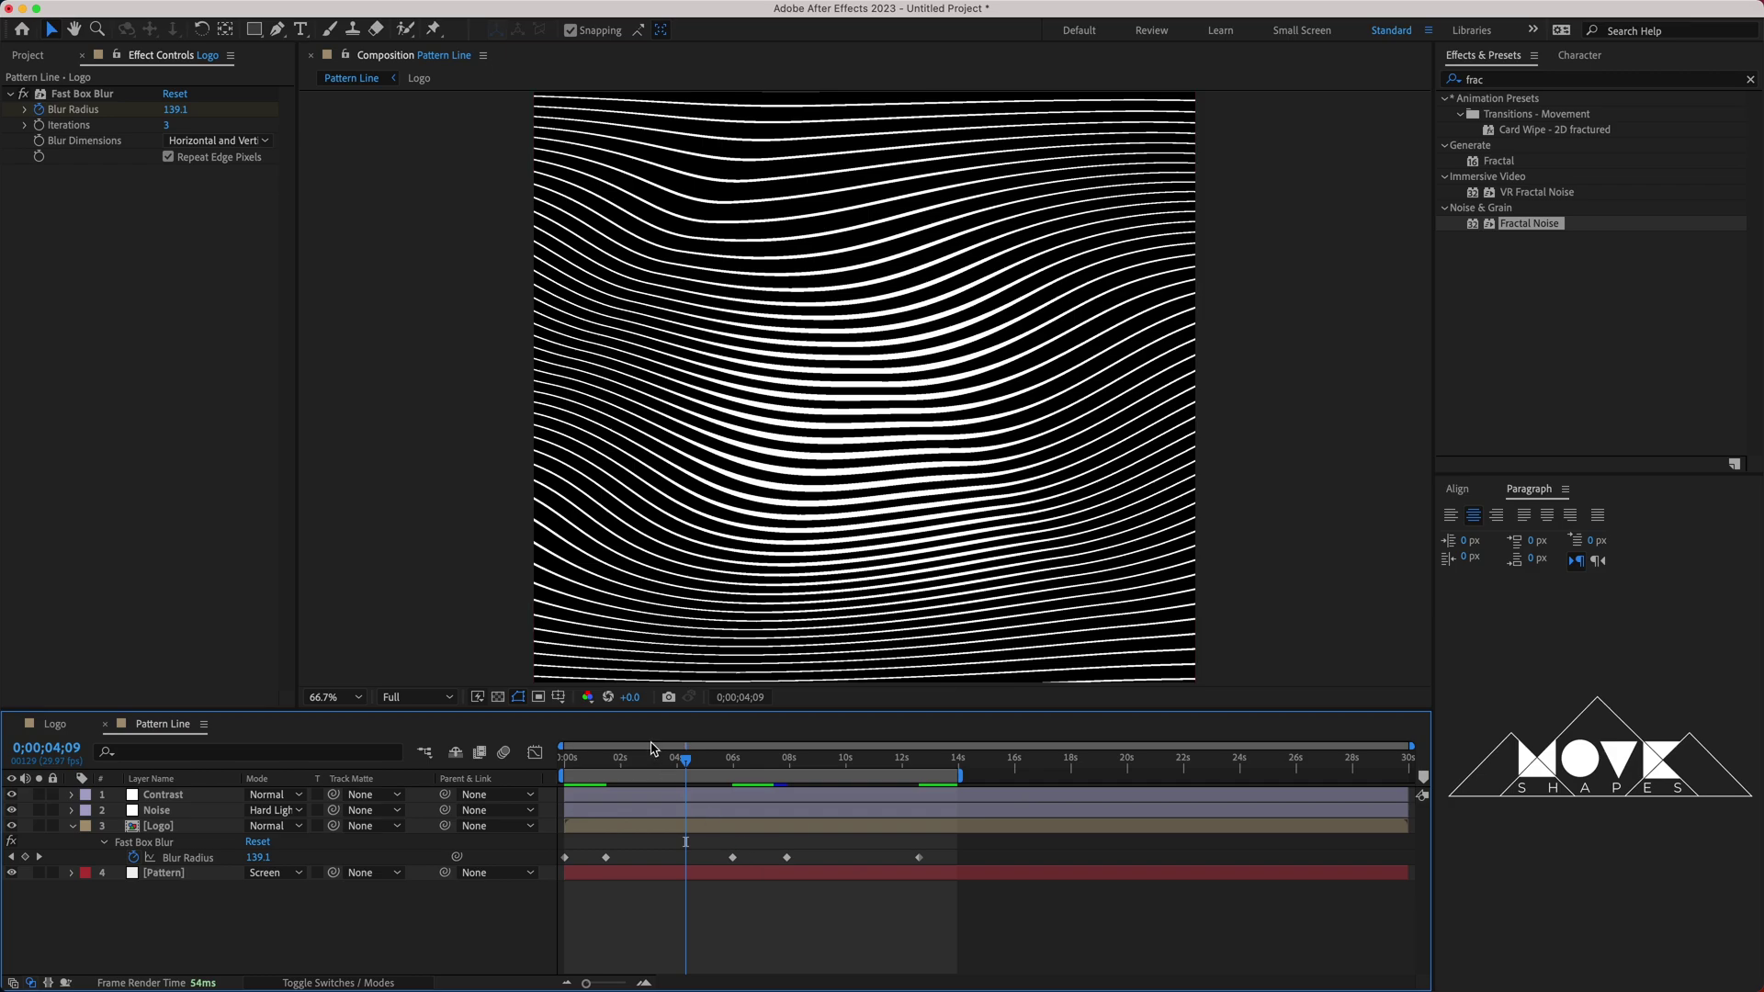
left_click_drag(671, 777, 528, 783)
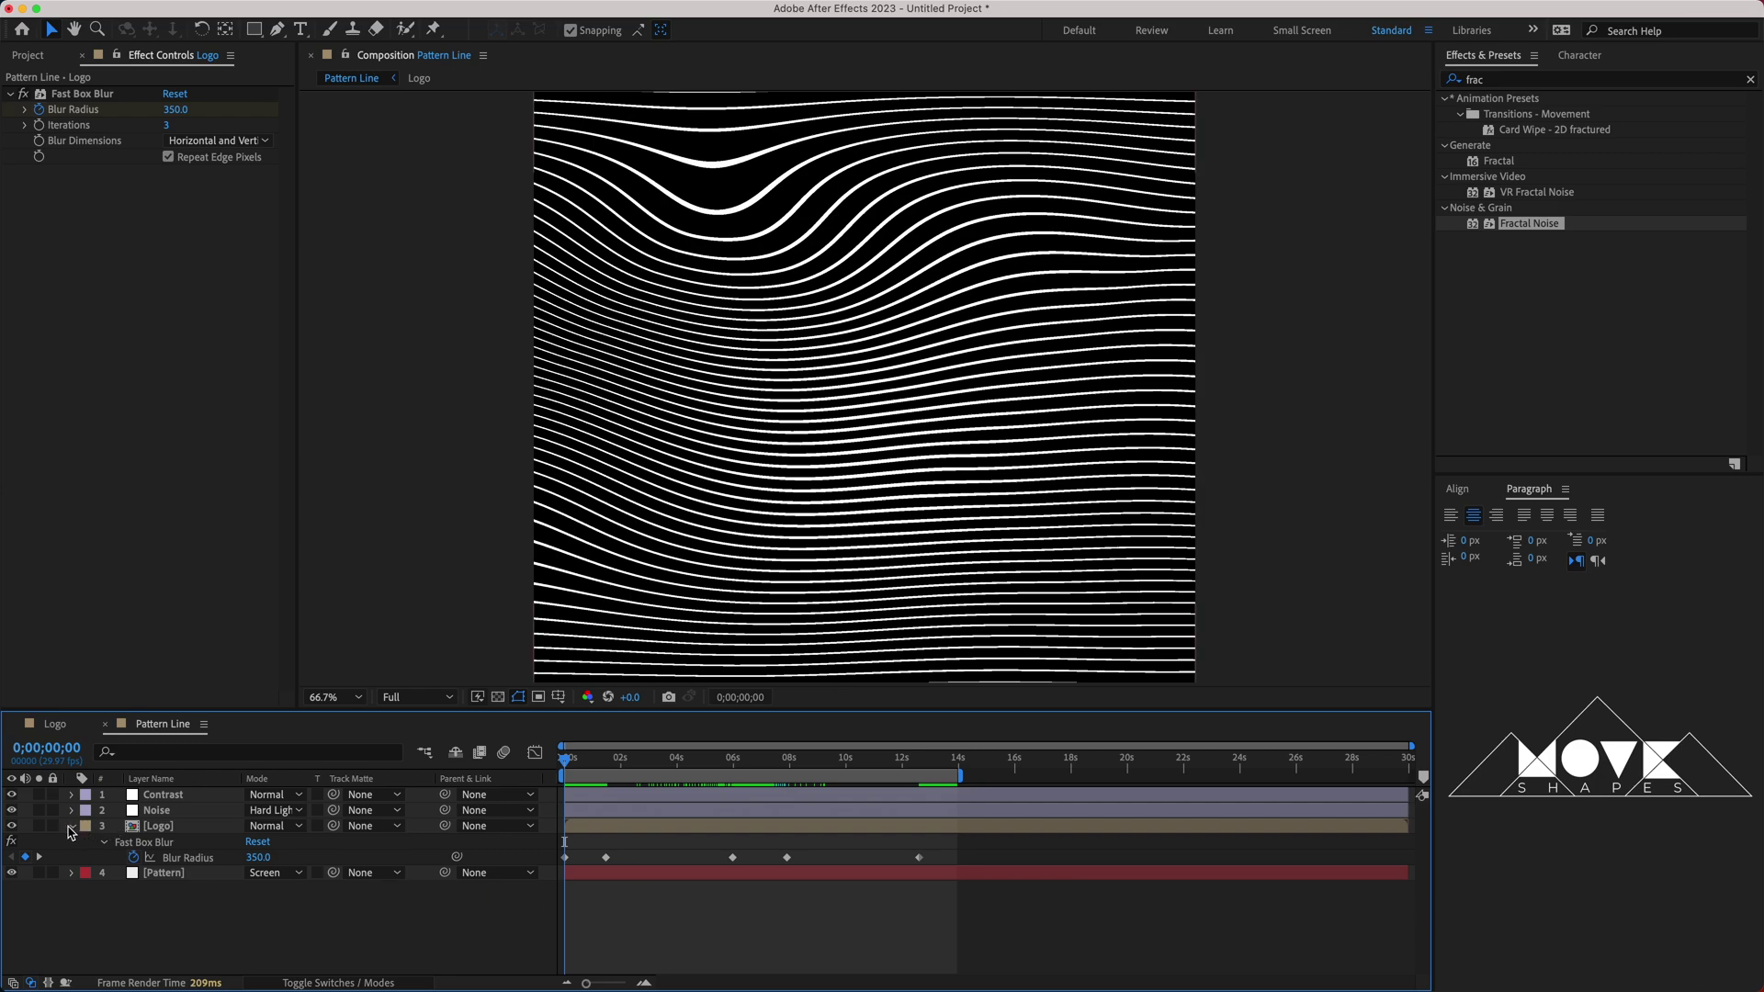
left_click(71, 827)
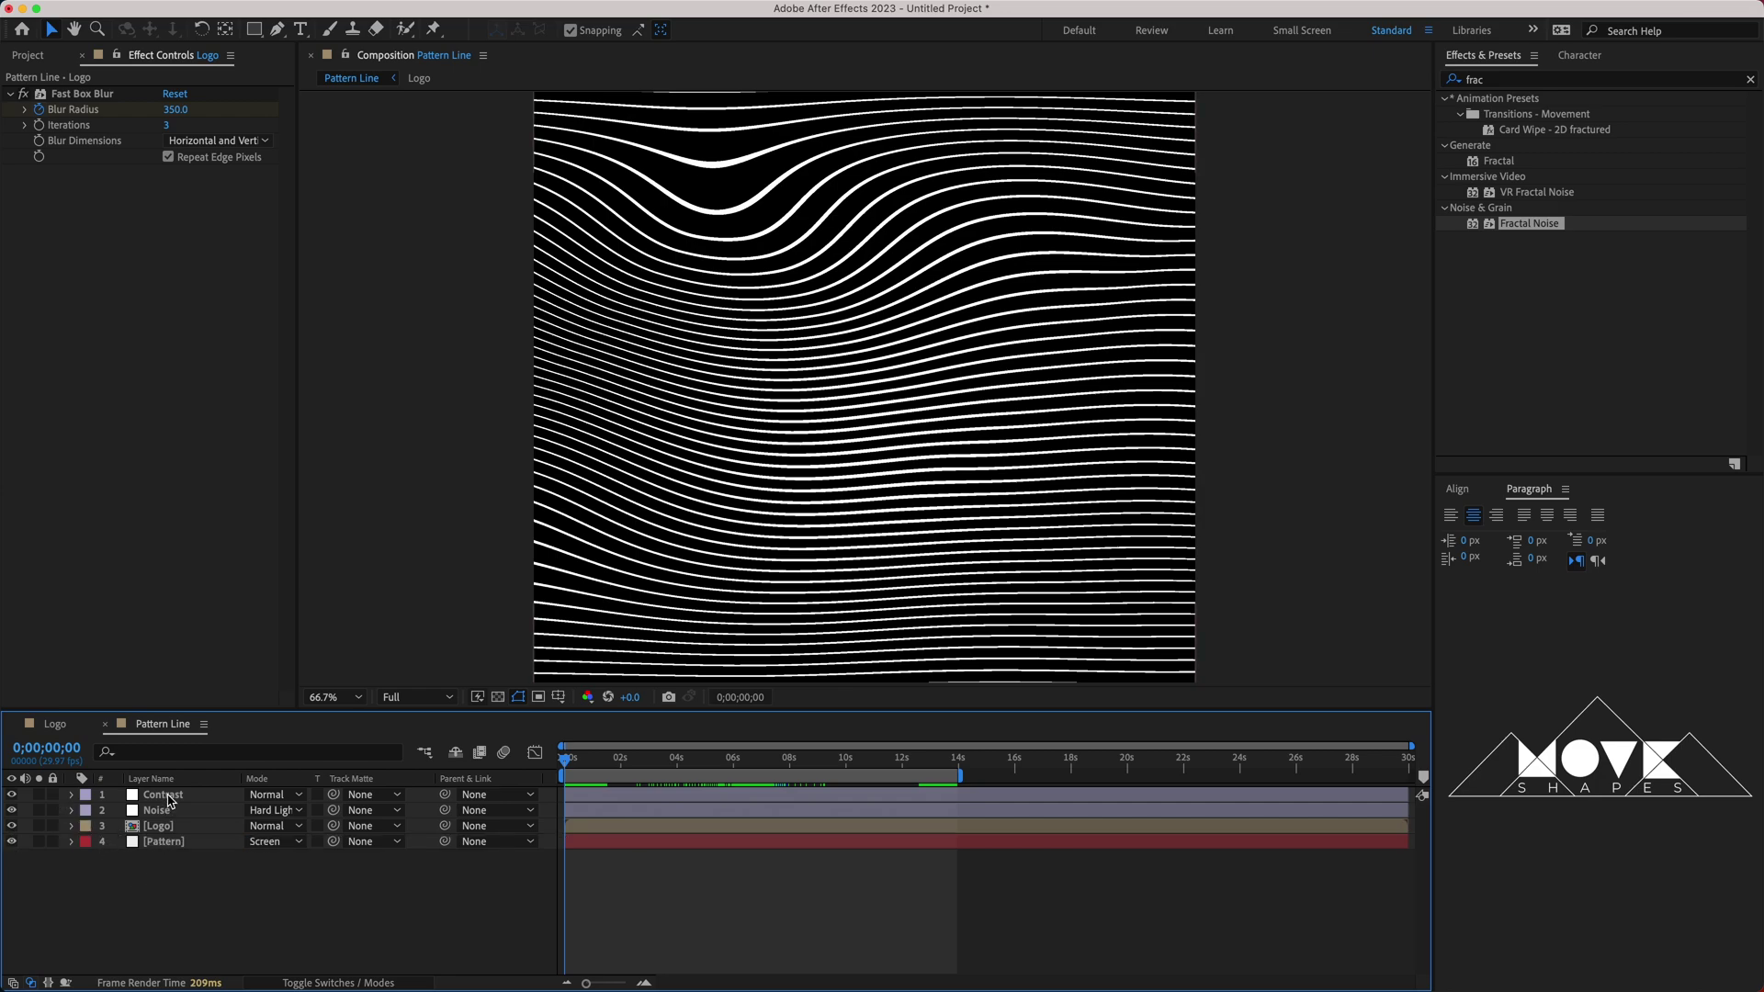
Apply the Invert effect to the Contrast layer and preview the inverted line animation.
left_click(168, 798)
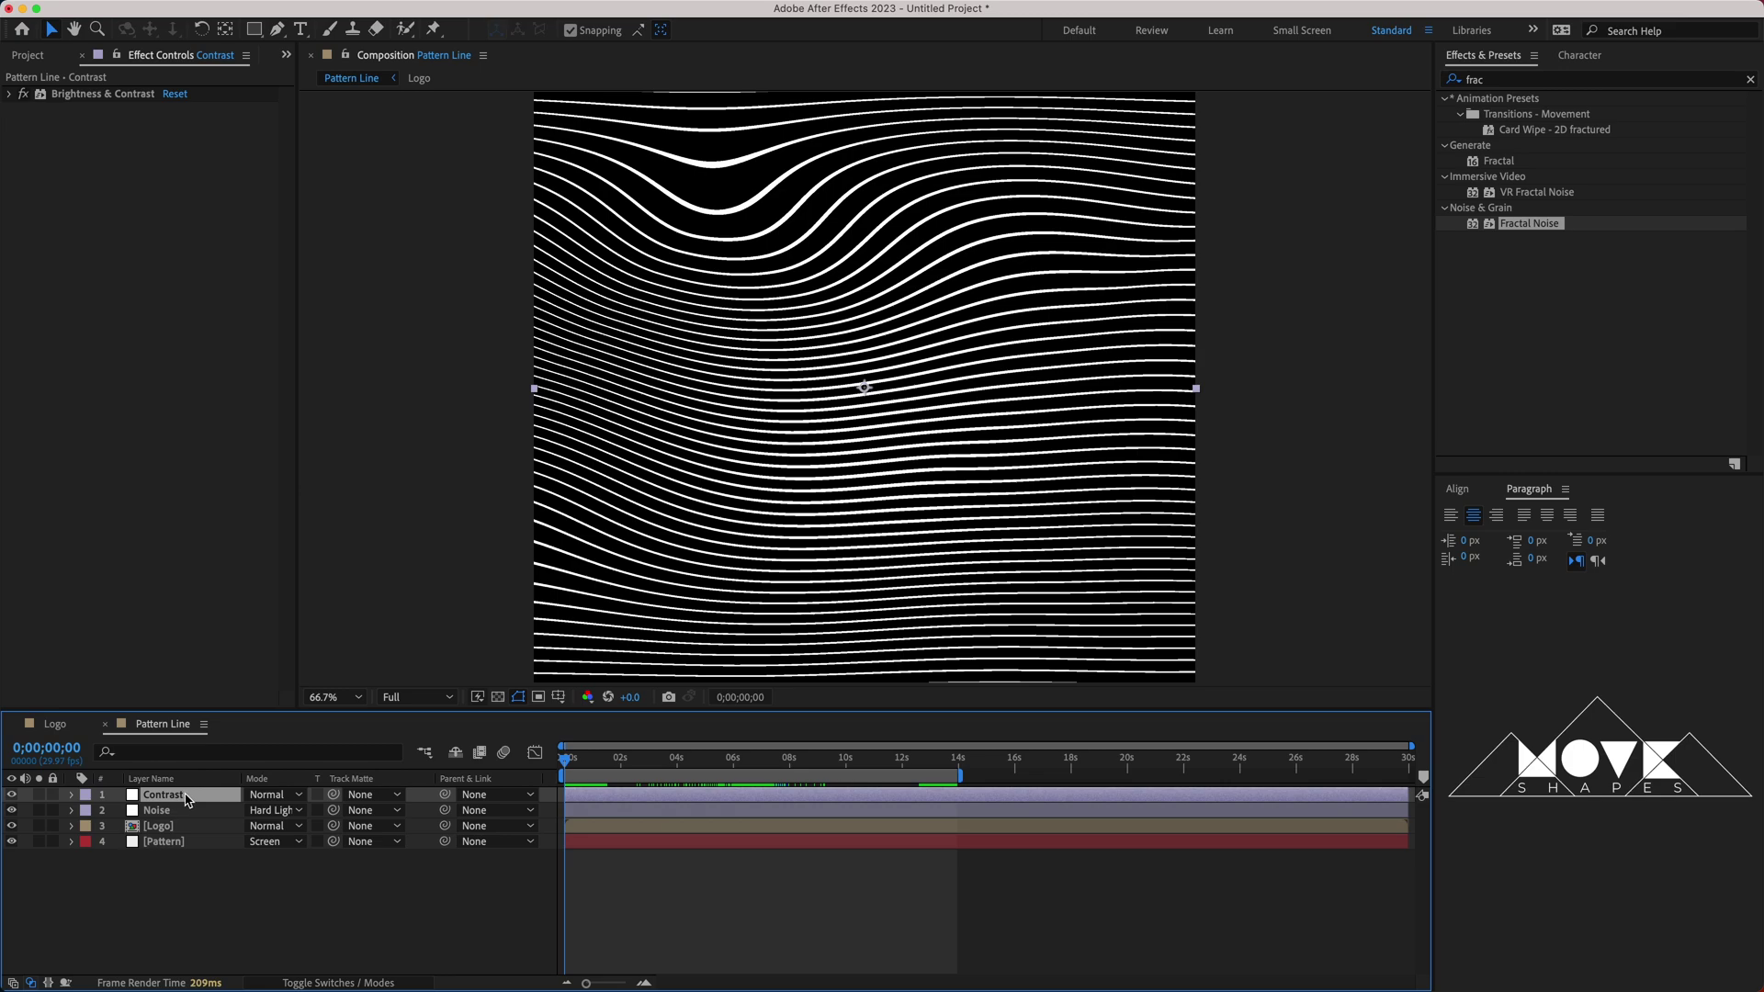
left_click(1750, 81)
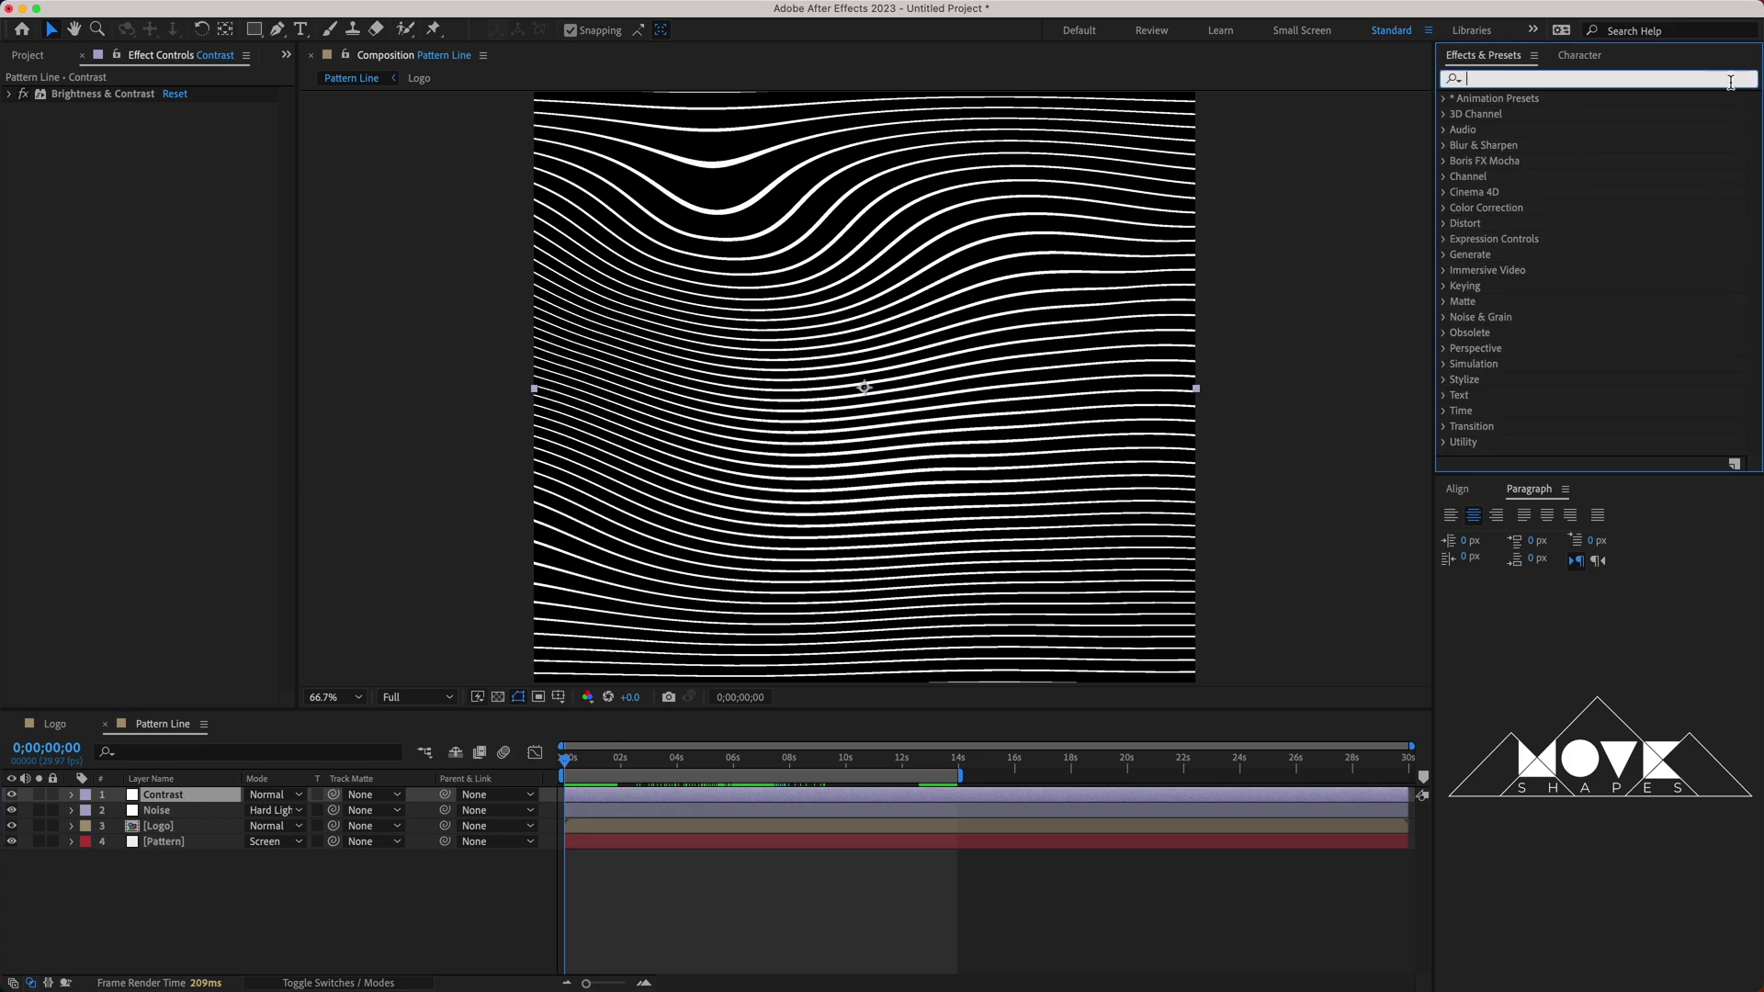
type("invert")
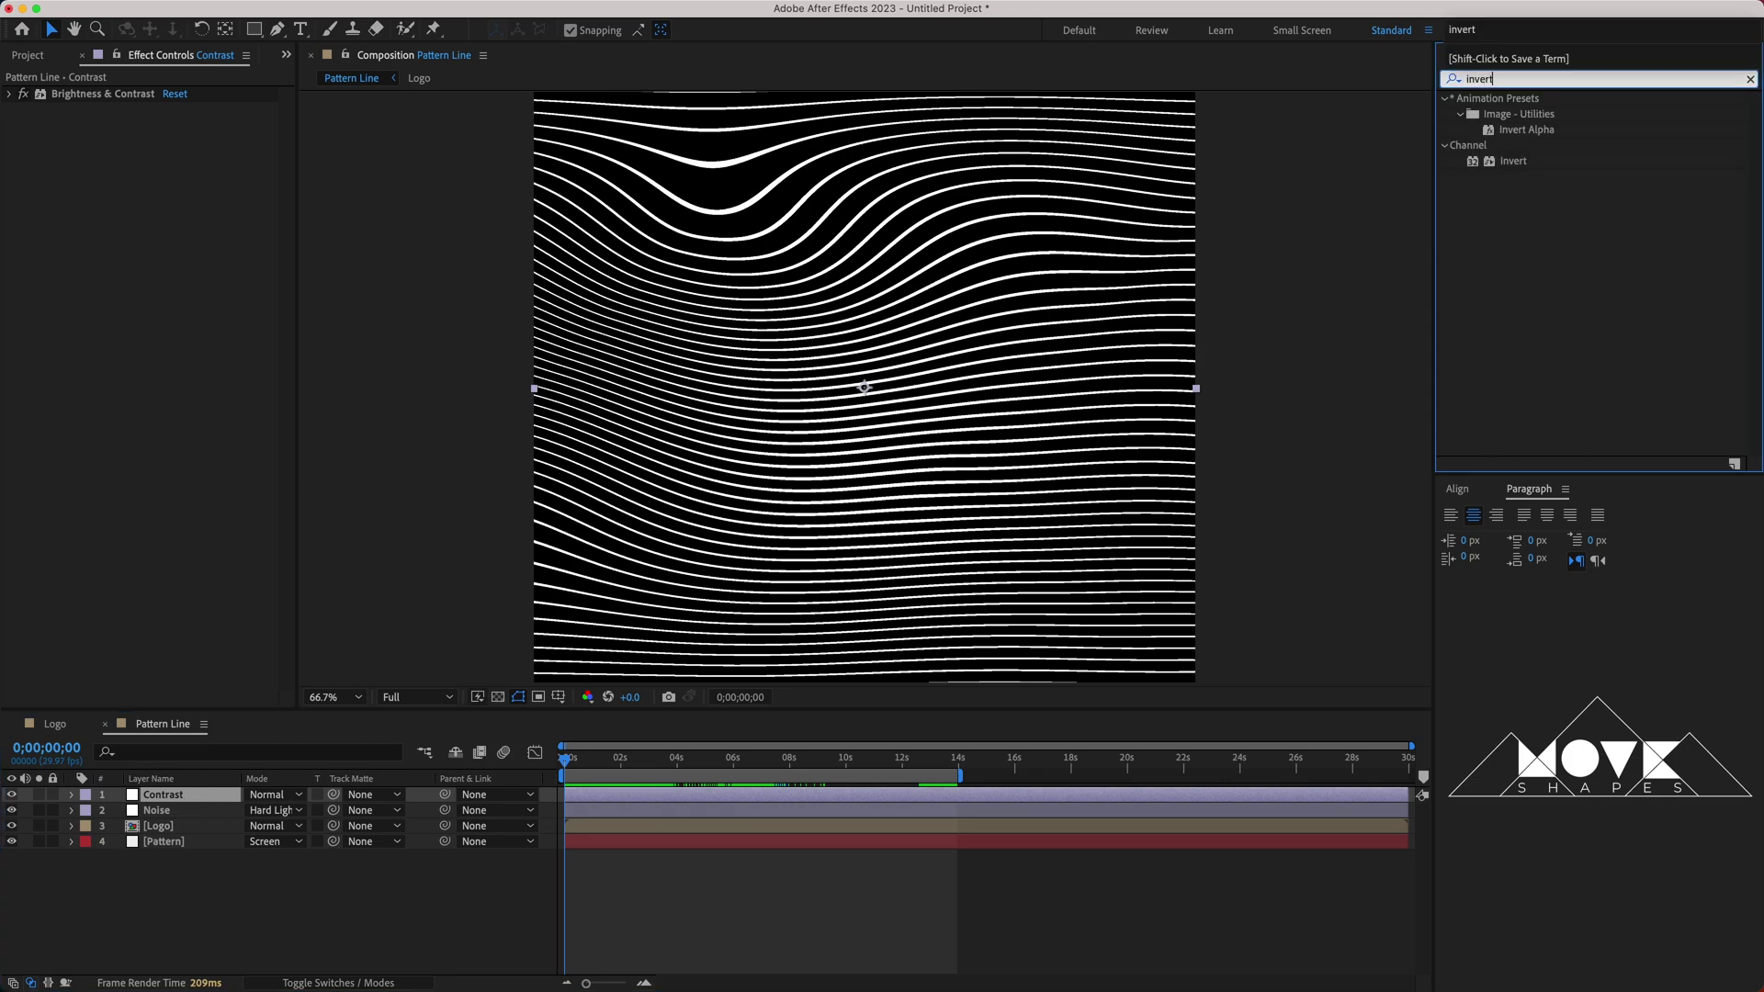
left_click_drag(1523, 163, 211, 285)
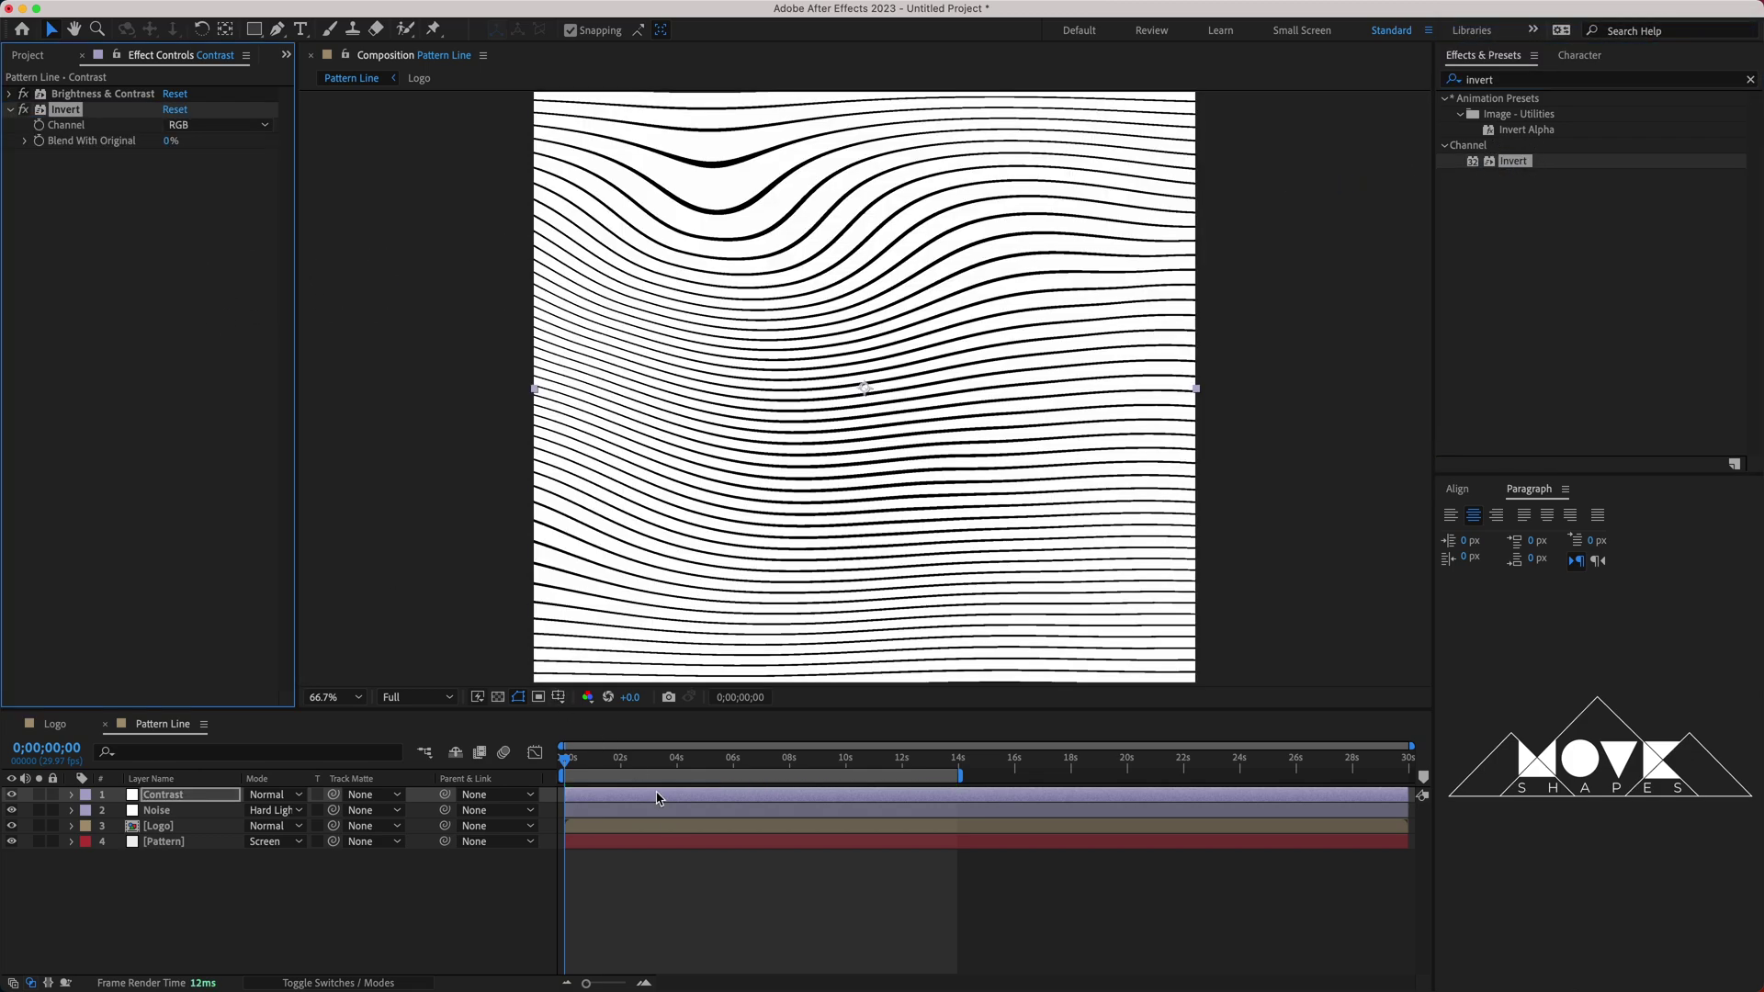
left_click(652, 909)
key("space")
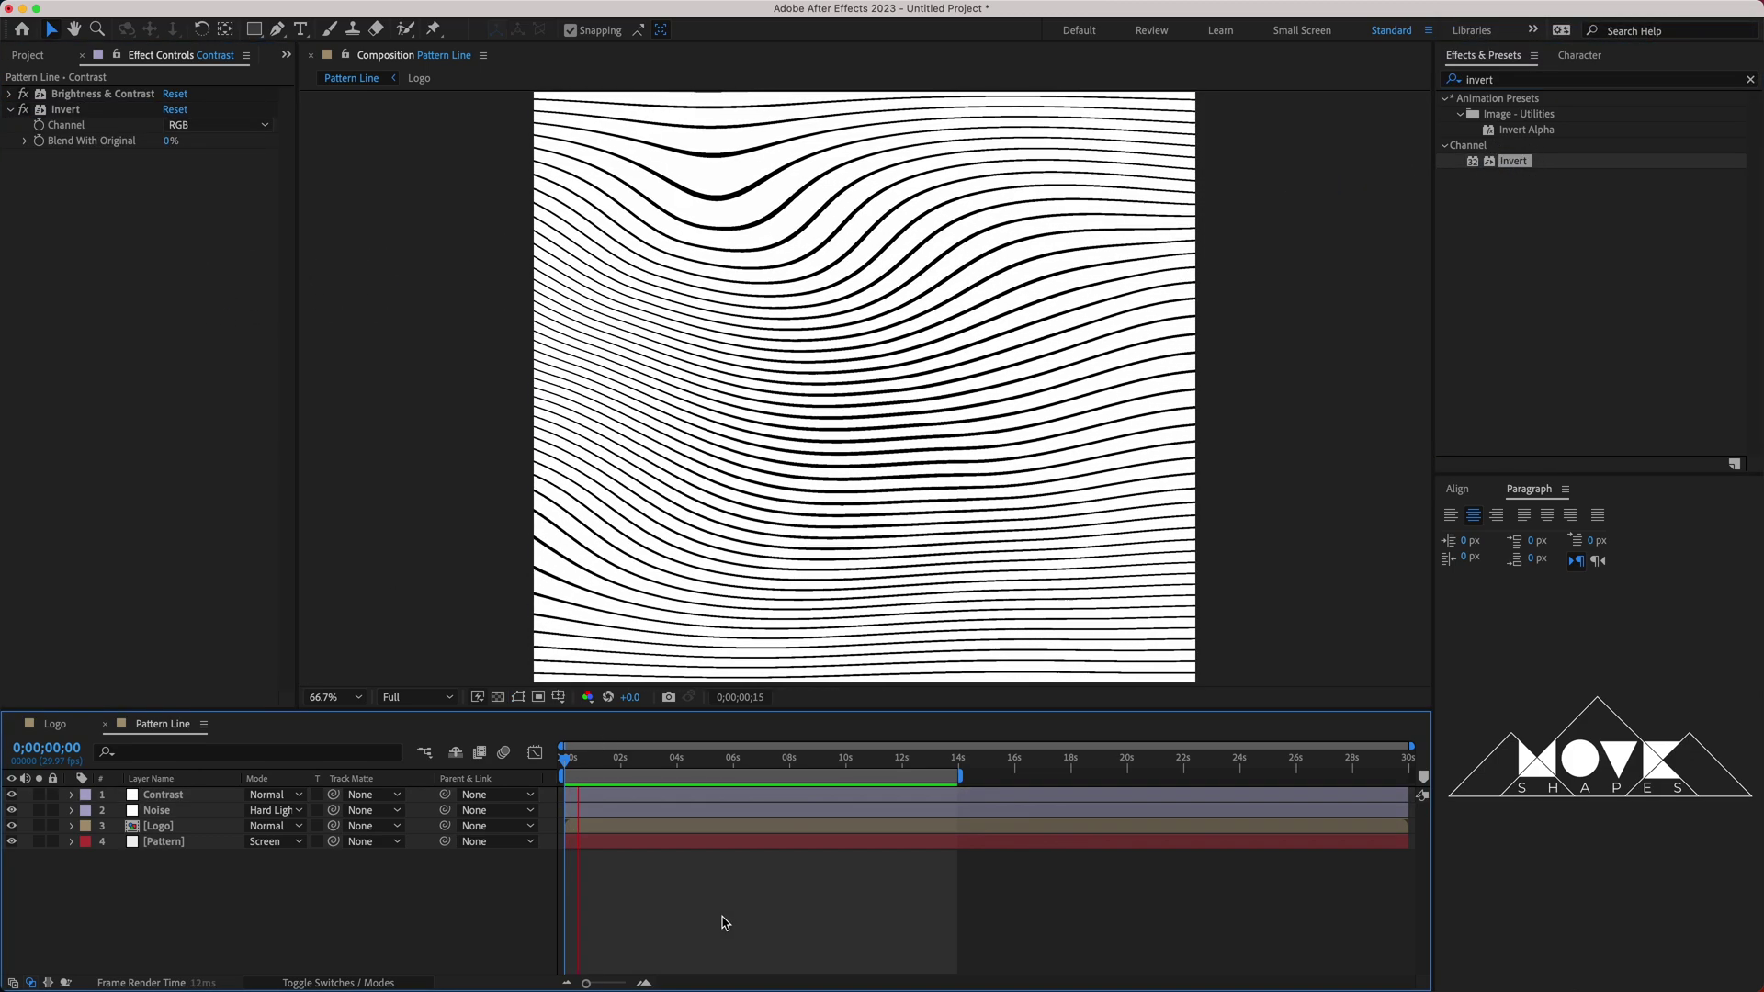